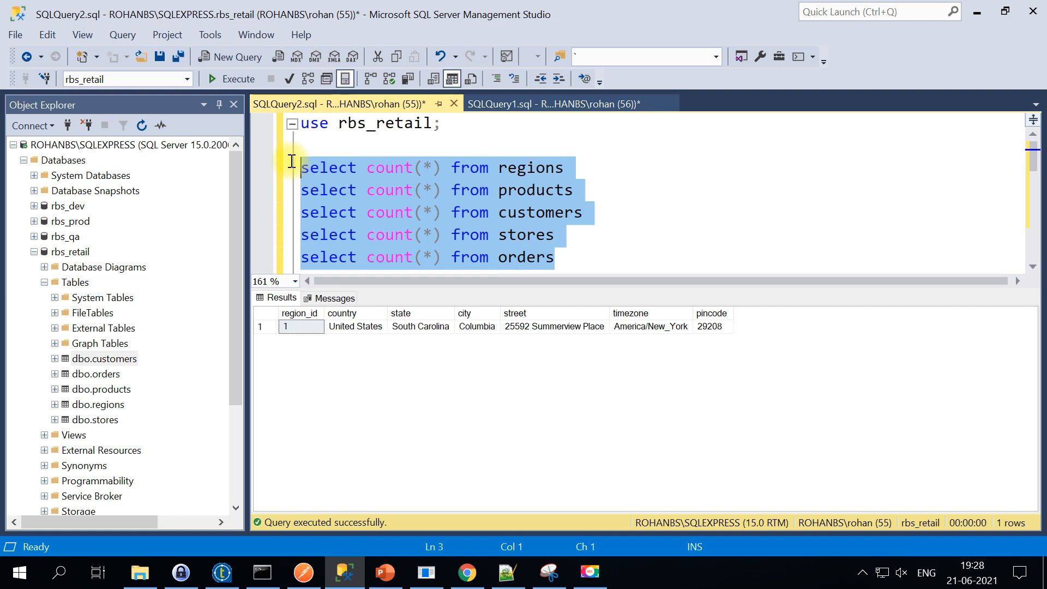
Step: Run the row-count queries on the regions, products, customers, stores and orders tables and check the counts
{"action": "left_click", "coordinate": [244, 85]}
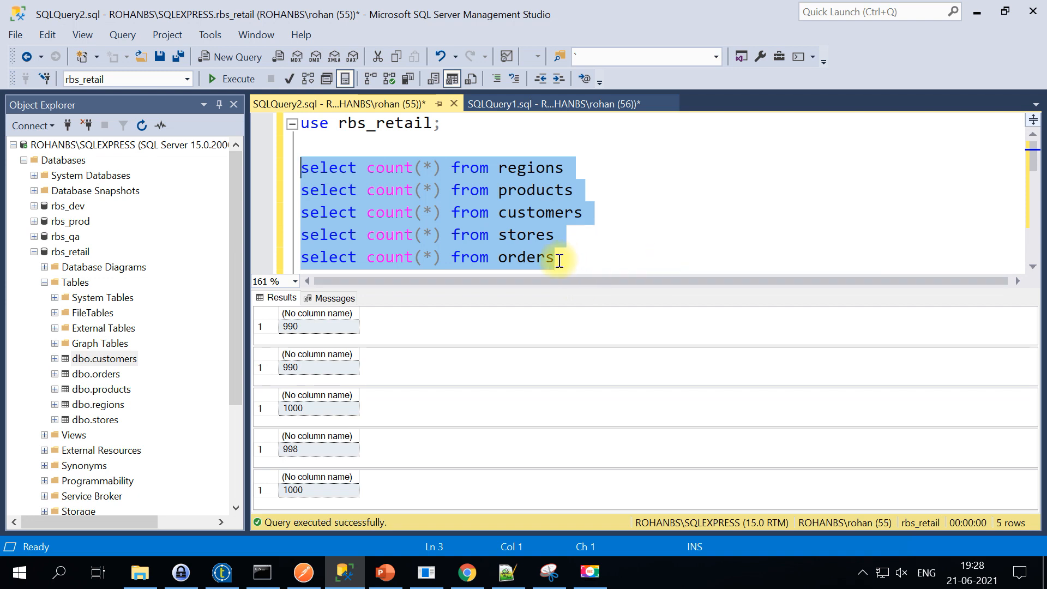
{"action": "scroll", "coordinate": [559, 260], "scroll_direction": "down", "scroll_amount": 1}
{"action": "scroll", "coordinate": [559, 224], "scroll_direction": "up", "scroll_amount": 1}
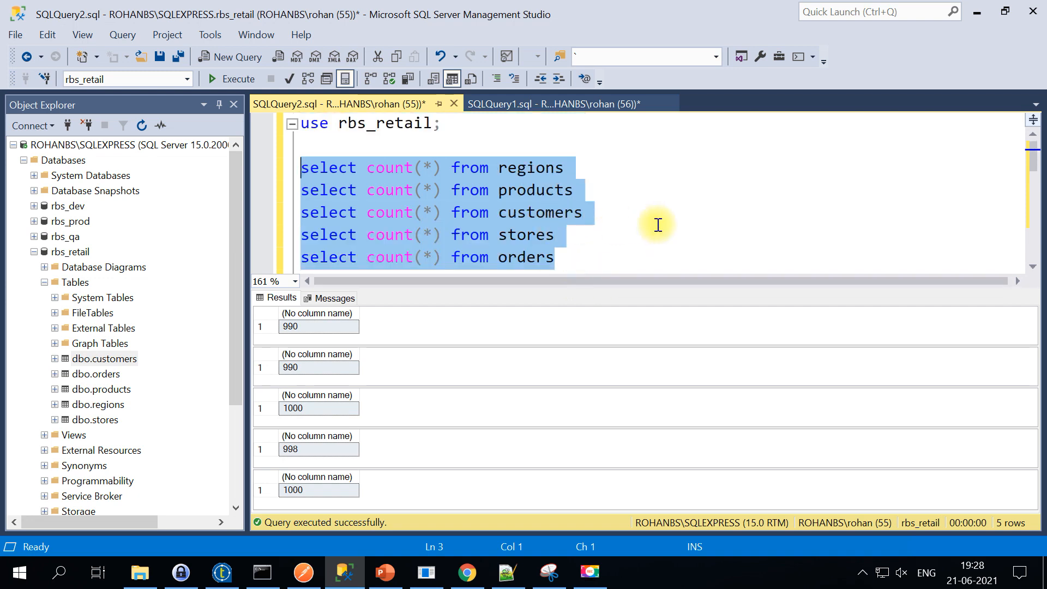
{"action": "left_click", "coordinate": [324, 325]}
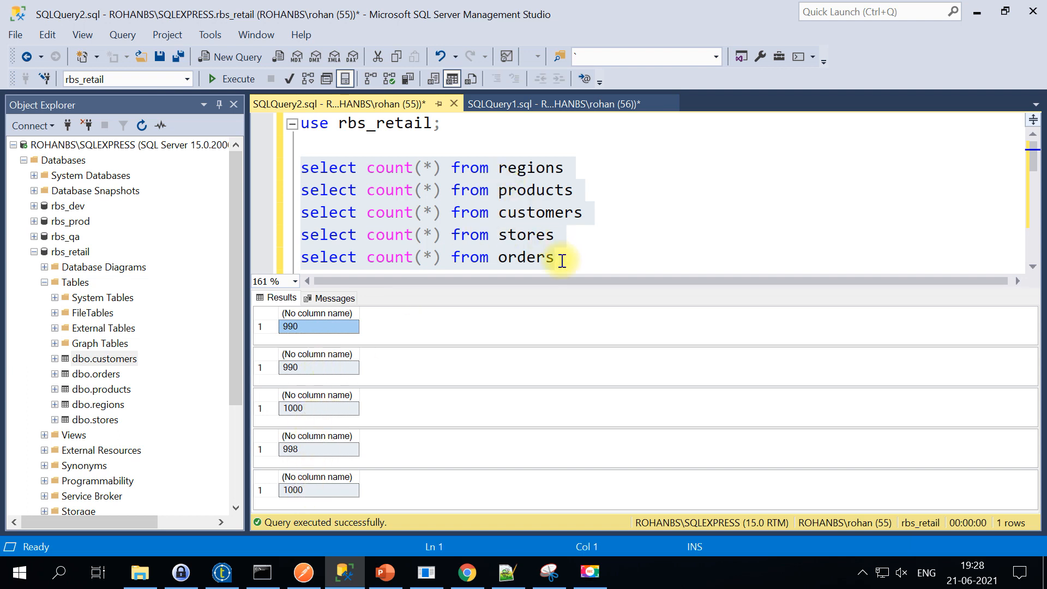
{"action": "left_click", "coordinate": [592, 260]}
{"action": "left_click_drag", "start_coordinate": [593, 260], "coordinate": [297, 168]}
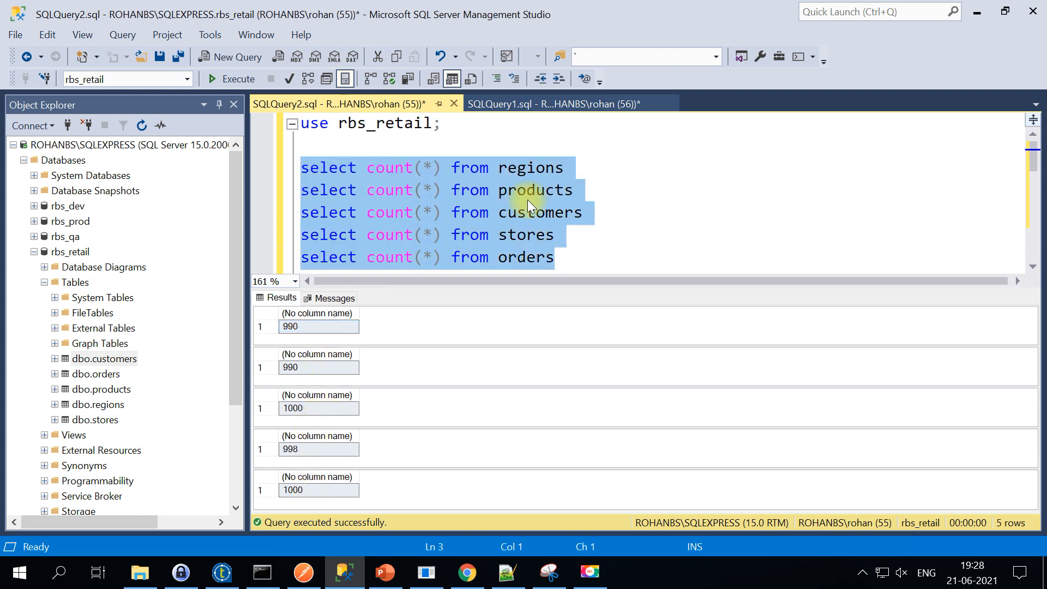
Step: Run the five select top 1 queries on the regions, products, customers, stores and orders tables
{"action": "scroll", "coordinate": [656, 218], "scroll_direction": "down", "scroll_amount": 1}
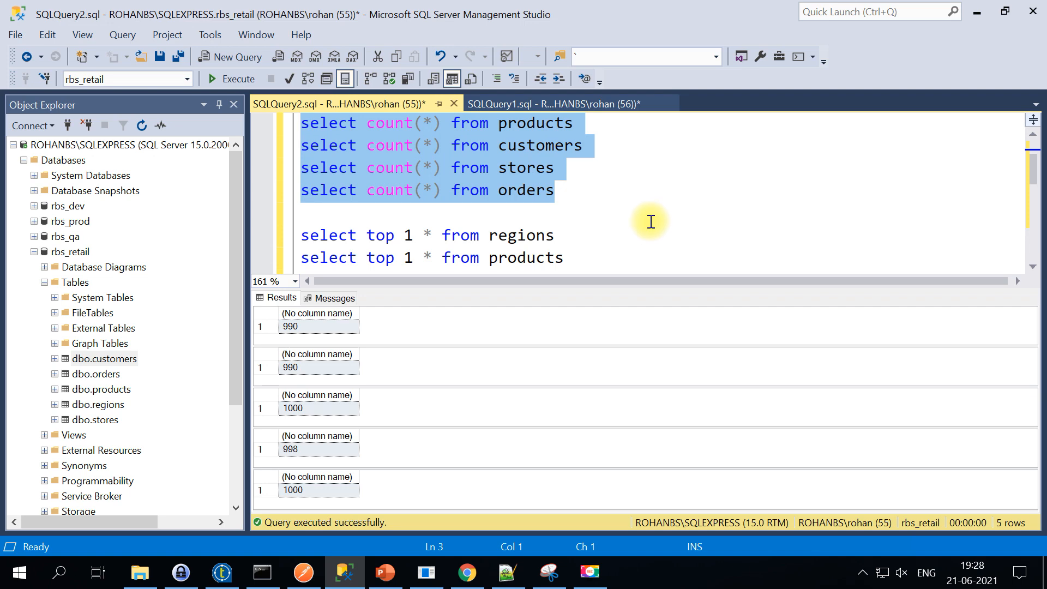
{"action": "scroll", "coordinate": [650, 222], "scroll_direction": "down", "scroll_amount": 1}
{"action": "left_click_drag", "start_coordinate": [567, 260], "coordinate": [292, 180]}
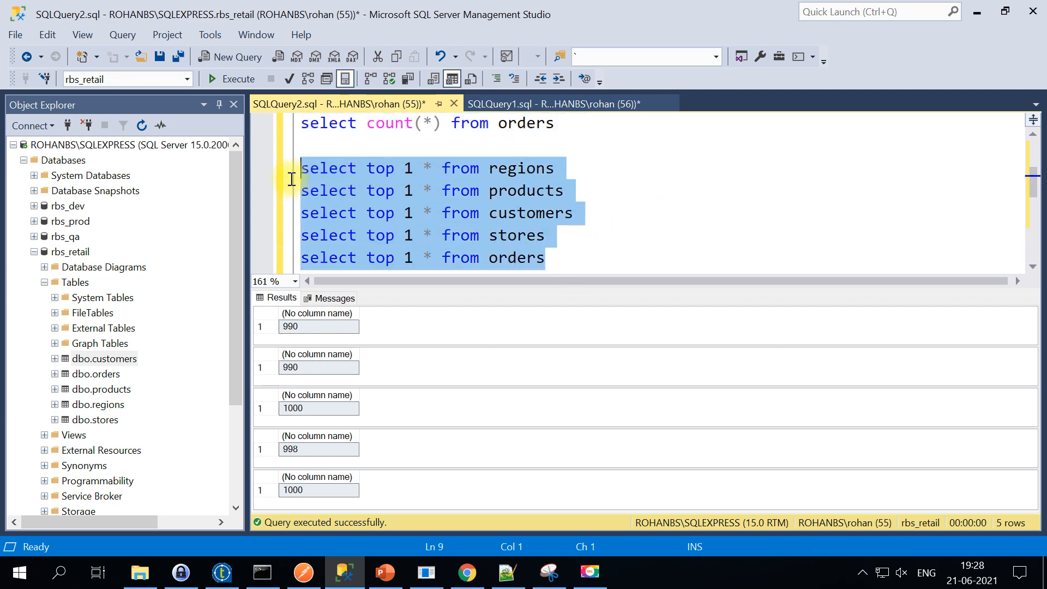
{"action": "left_click", "coordinate": [239, 80]}
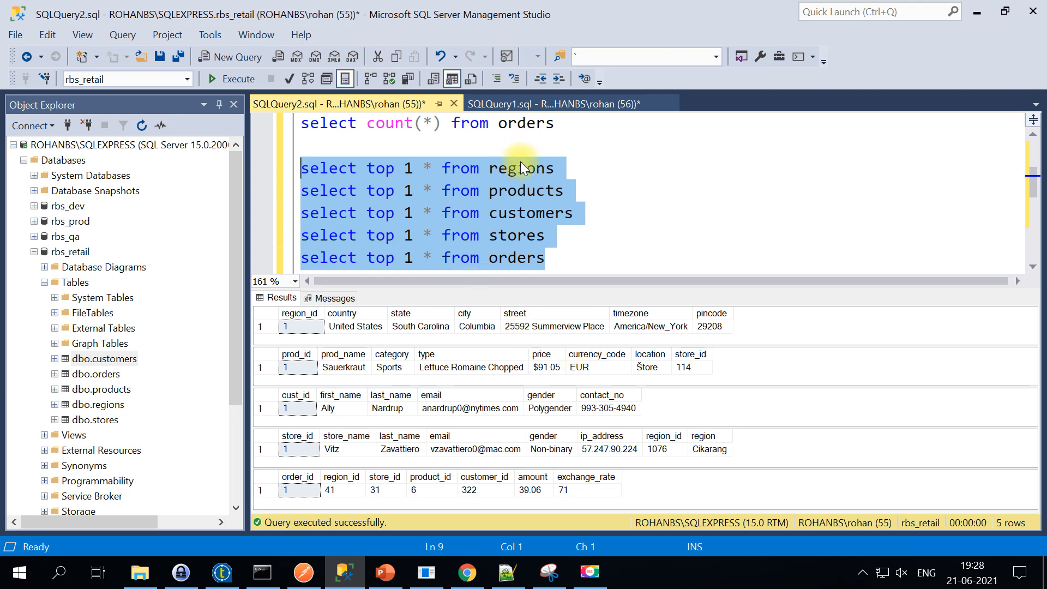
Step: Examine the columns of the sample rows returned for regions, products, customers and stores
{"action": "left_click_drag", "start_coordinate": [336, 326], "coordinate": [618, 328]}
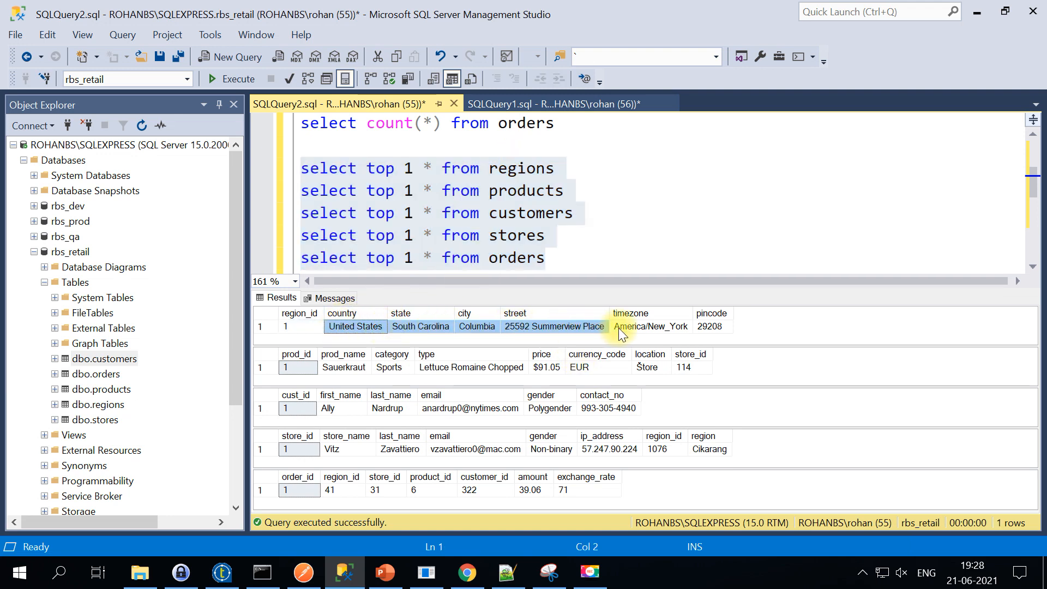
{"action": "left_click_drag", "start_coordinate": [314, 366], "coordinate": [619, 371]}
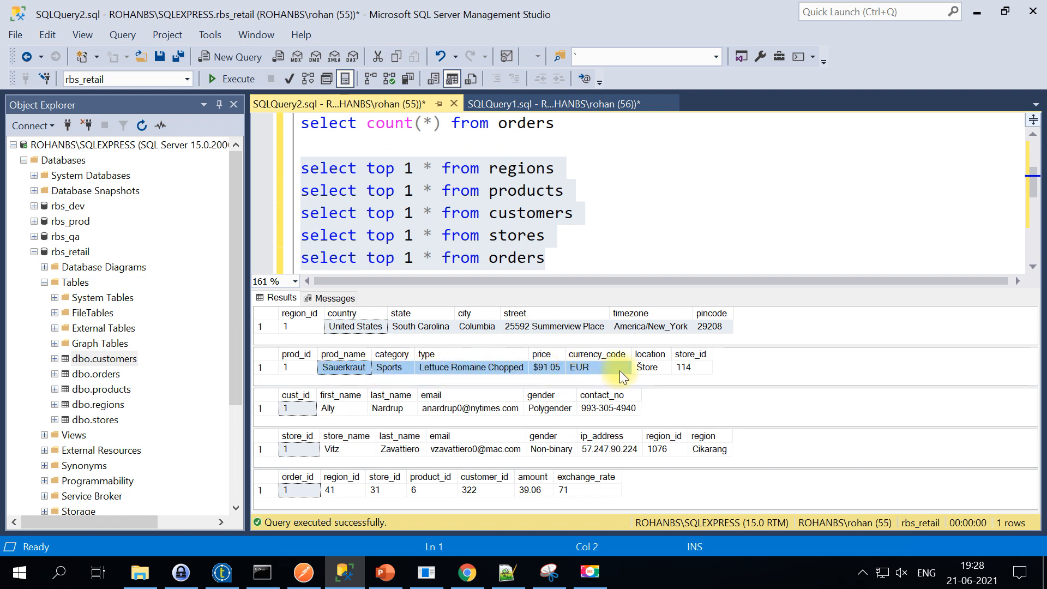
{"action": "double_click", "coordinate": [508, 212]}
{"action": "left_click_drag", "start_coordinate": [339, 411], "coordinate": [606, 407]}
{"action": "double_click", "coordinate": [504, 236]}
{"action": "left_click_drag", "start_coordinate": [338, 451], "coordinate": [684, 446]}
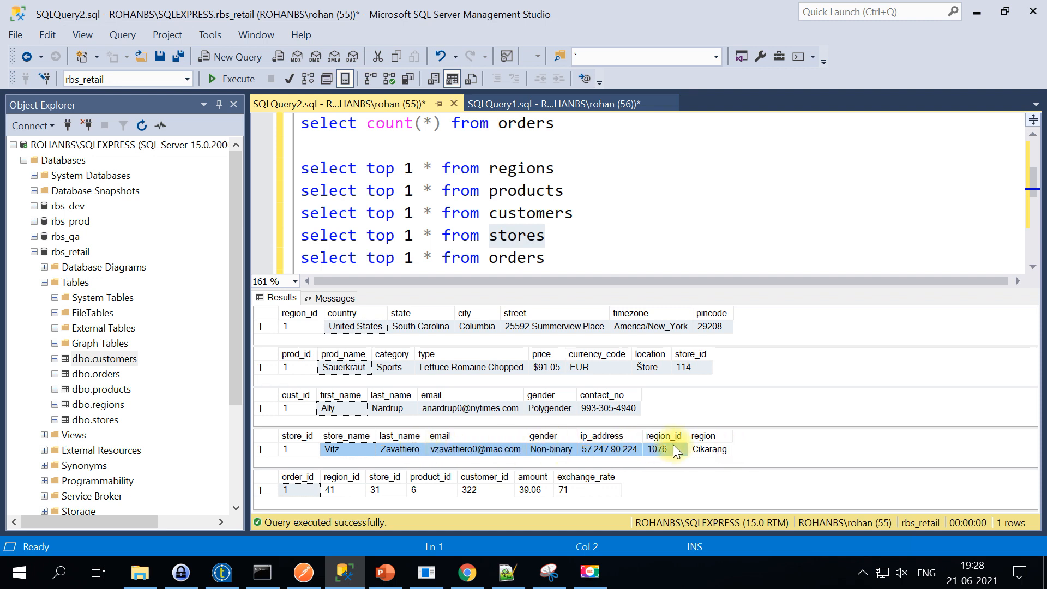
Step: Examine the orders sample row's order ID, linked table IDs, amount and exchange rate
{"action": "double_click", "coordinate": [512, 256]}
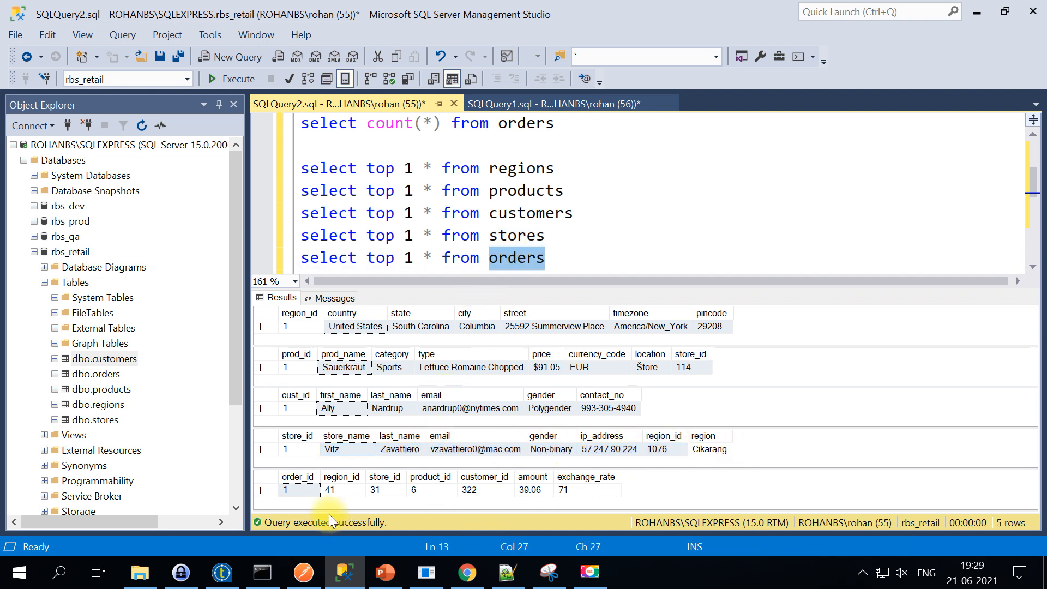
{"action": "left_click_drag", "start_coordinate": [330, 490], "coordinate": [308, 488]}
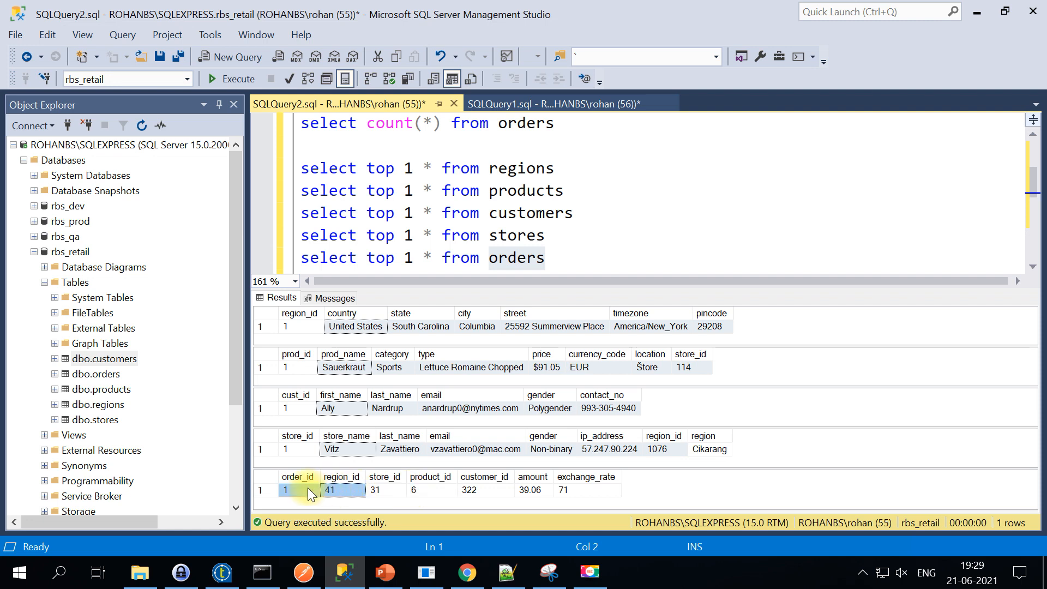
{"action": "left_click", "coordinate": [308, 487]}
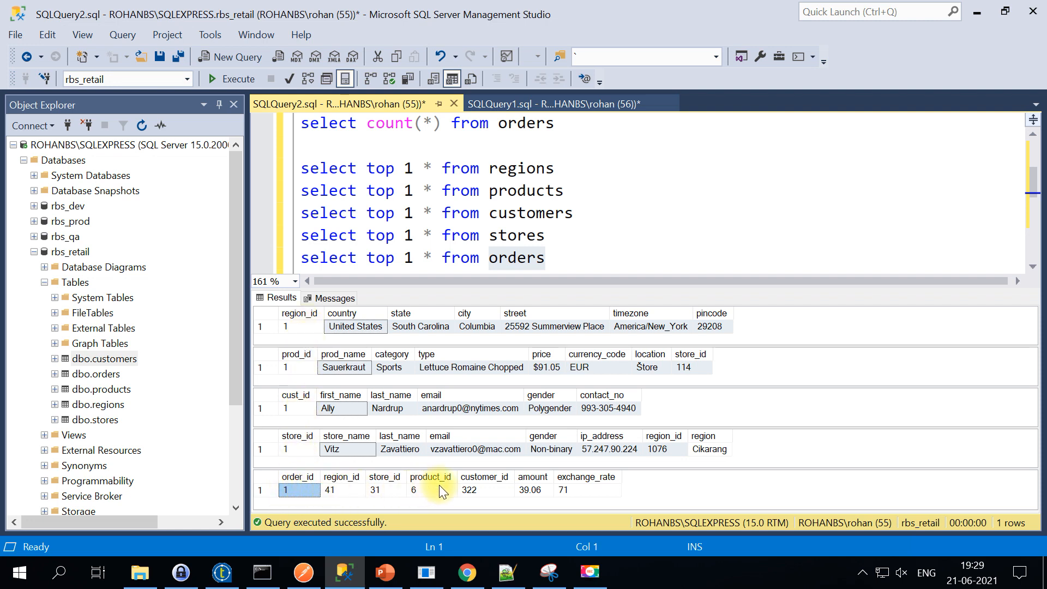
{"action": "left_click_drag", "start_coordinate": [350, 489], "coordinate": [411, 488]}
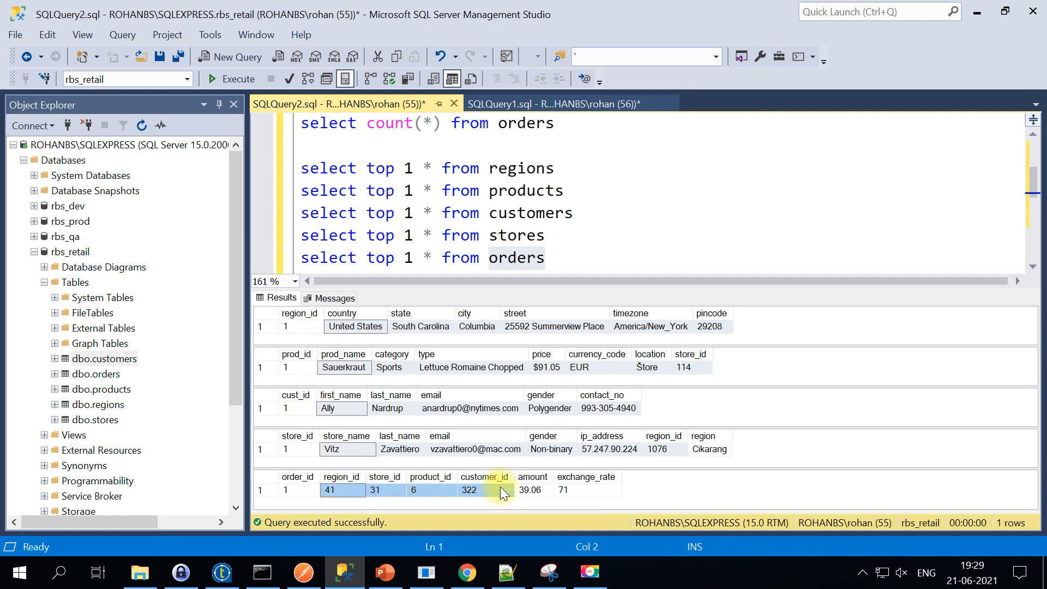
{"action": "left_click", "coordinate": [540, 488]}
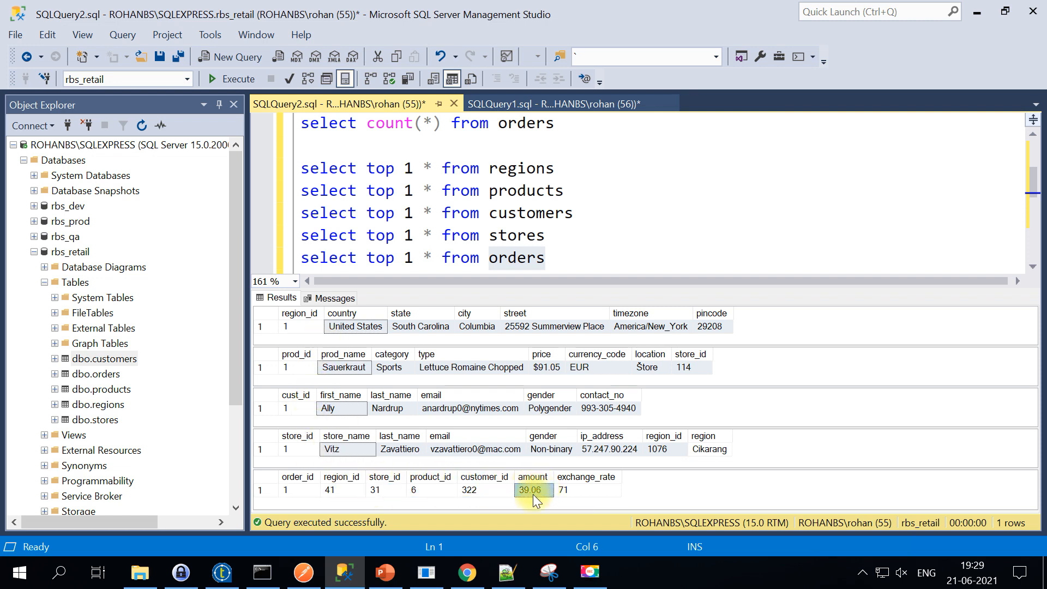
{"action": "left_click", "coordinate": [573, 490]}
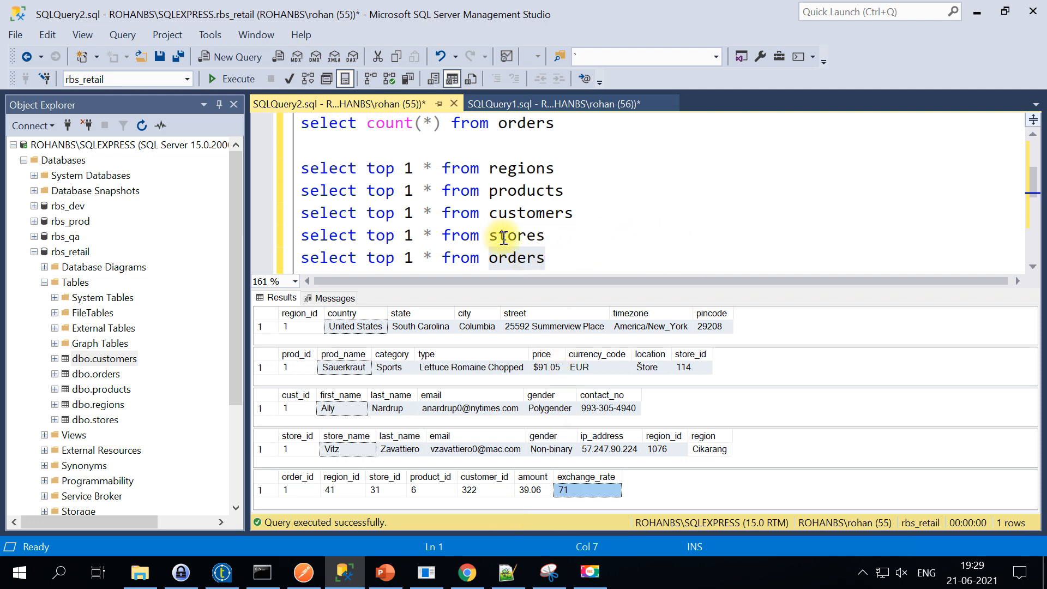
Step: Review the top 5 states query, including its selected columns, the orders-to-regions join on region_id and the grouping by state
{"action": "left_click", "coordinate": [564, 256]}
{"action": "scroll", "coordinate": [597, 246], "scroll_direction": "down", "scroll_amount": 2}
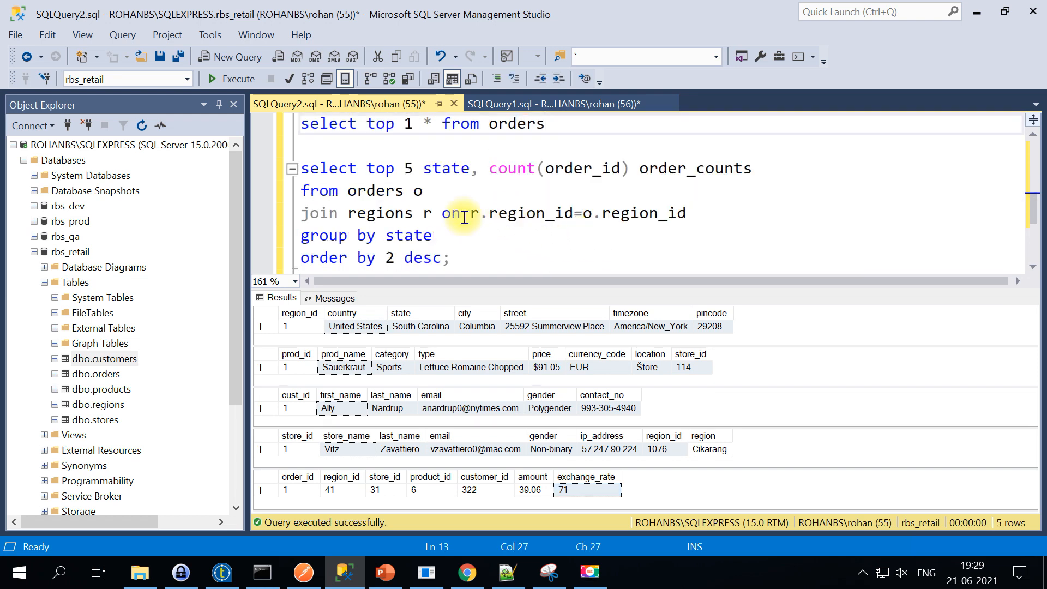
{"action": "left_click_drag", "start_coordinate": [302, 172], "coordinate": [339, 191]}
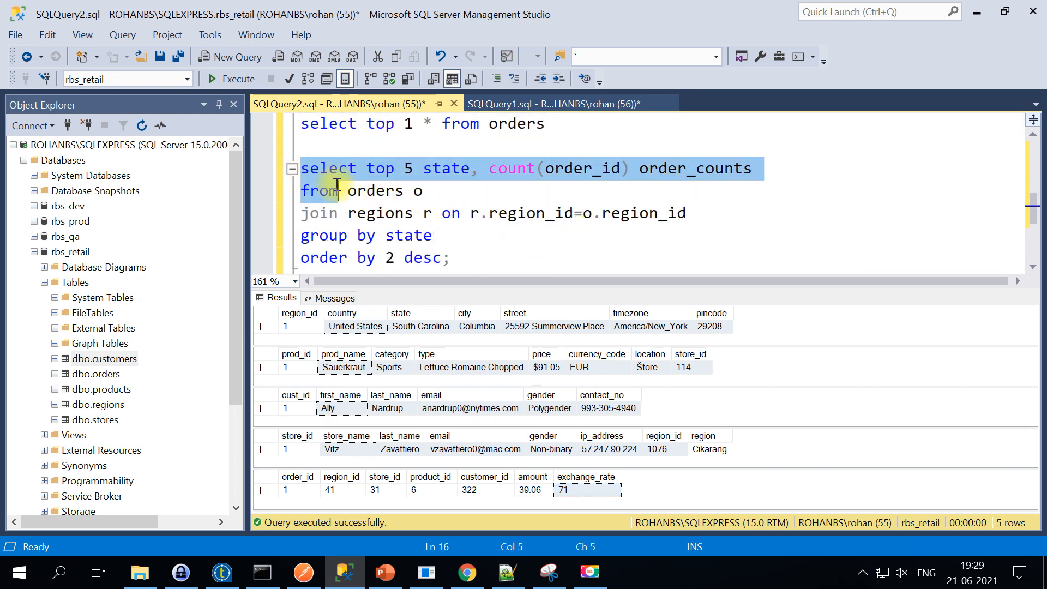
{"action": "double_click", "coordinate": [379, 193]}
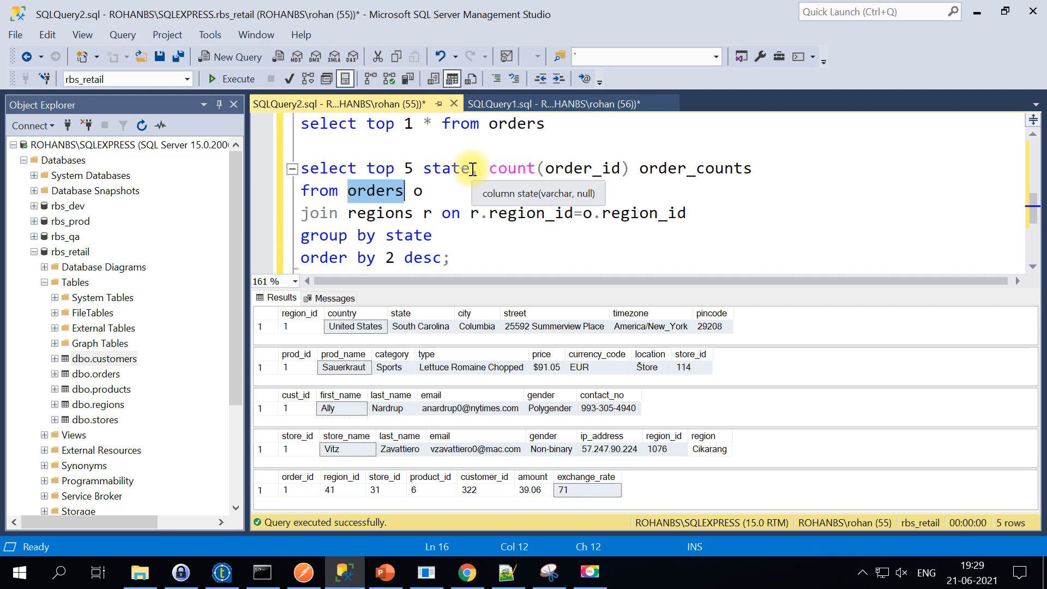
{"action": "left_click_drag", "start_coordinate": [470, 168], "coordinate": [418, 168]}
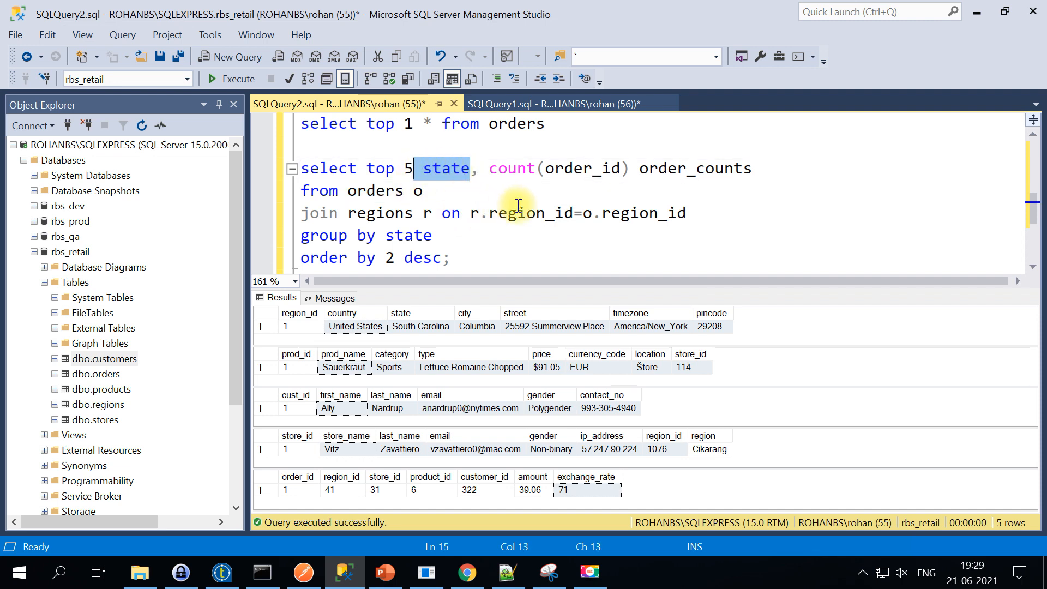
{"action": "double_click", "coordinate": [372, 198]}
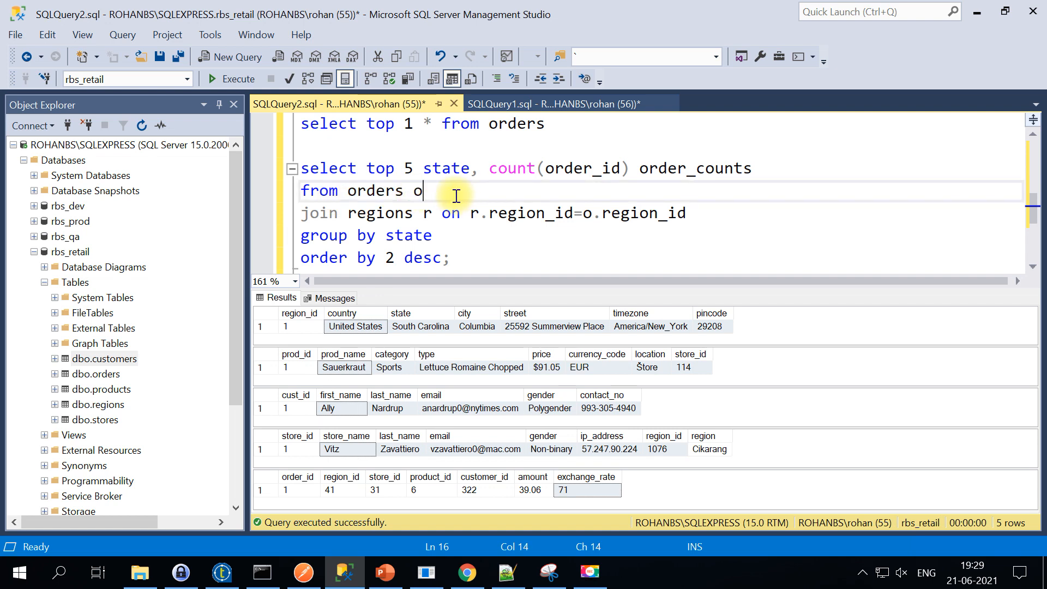
{"action": "left_click_drag", "start_coordinate": [422, 196], "coordinate": [298, 195]}
{"action": "double_click", "coordinate": [352, 218]}
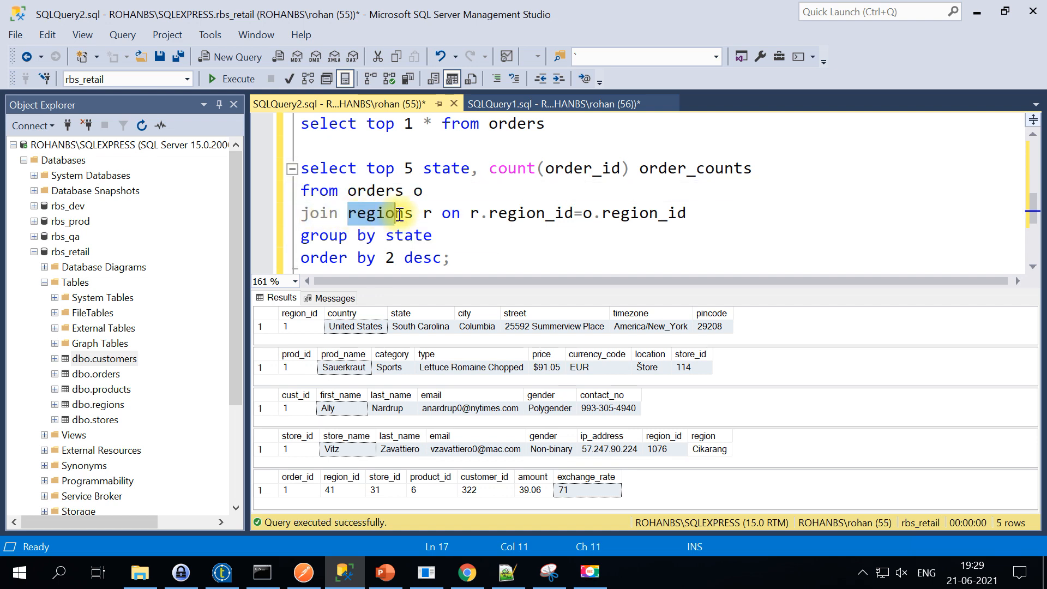
{"action": "left_click_drag", "start_coordinate": [536, 215], "coordinate": [658, 216]}
{"action": "left_click_drag", "start_coordinate": [434, 235], "coordinate": [279, 240]}
{"action": "scroll", "coordinate": [450, 232], "scroll_direction": "down", "scroll_amount": 2}
{"action": "scroll", "coordinate": [461, 210], "scroll_direction": "up", "scroll_amount": 2}
Step: Run the query for the top 5 states by order count and review the returned rows
{"action": "left_click_drag", "start_coordinate": [460, 257], "coordinate": [297, 169]}
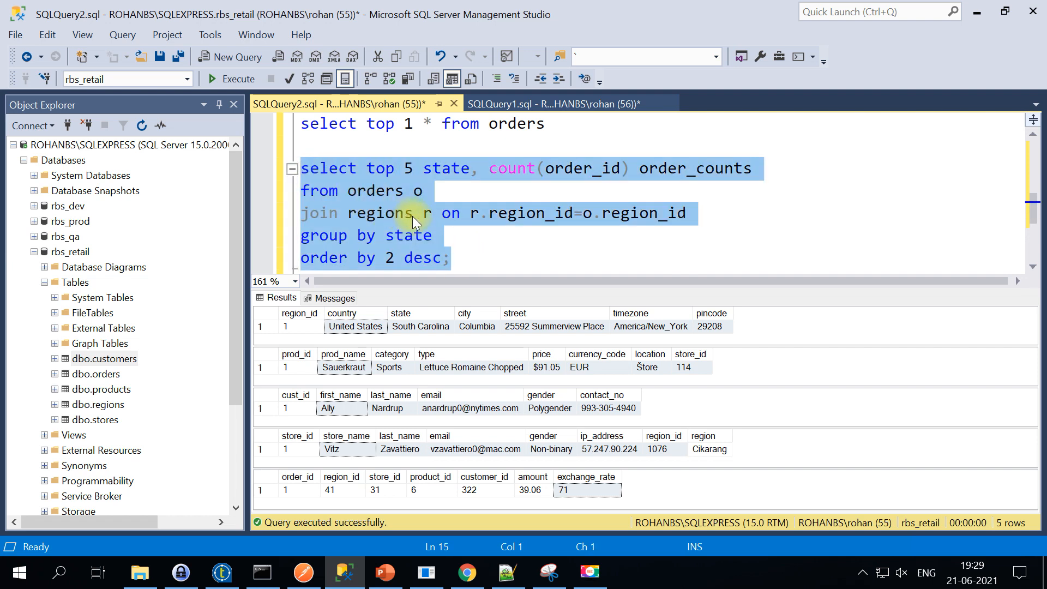
{"action": "left_click", "coordinate": [239, 78]}
{"action": "left_click_drag", "start_coordinate": [388, 329], "coordinate": [286, 327]}
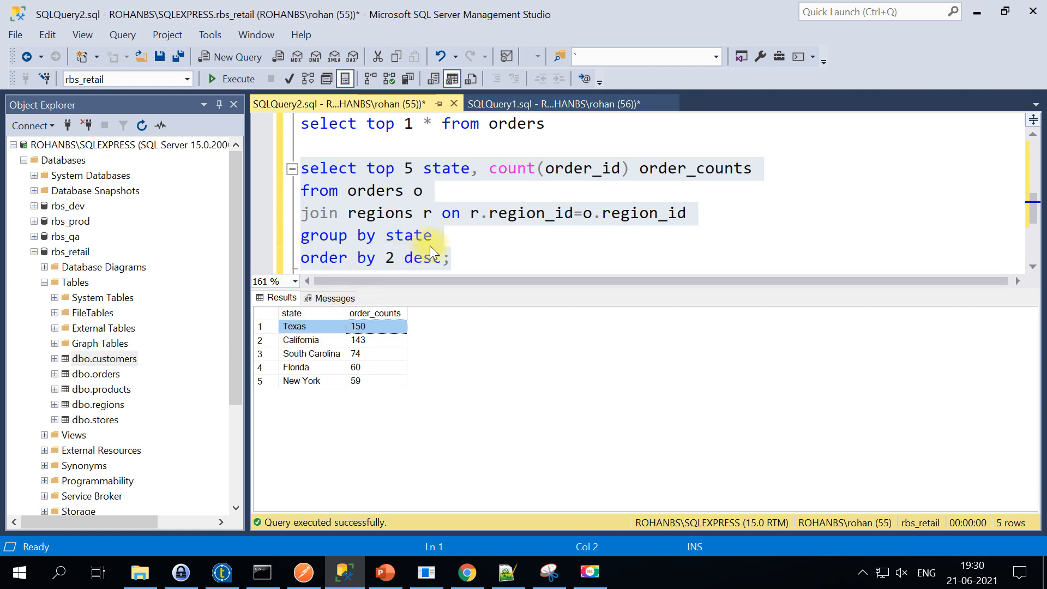
{"action": "left_click", "coordinate": [443, 256]}
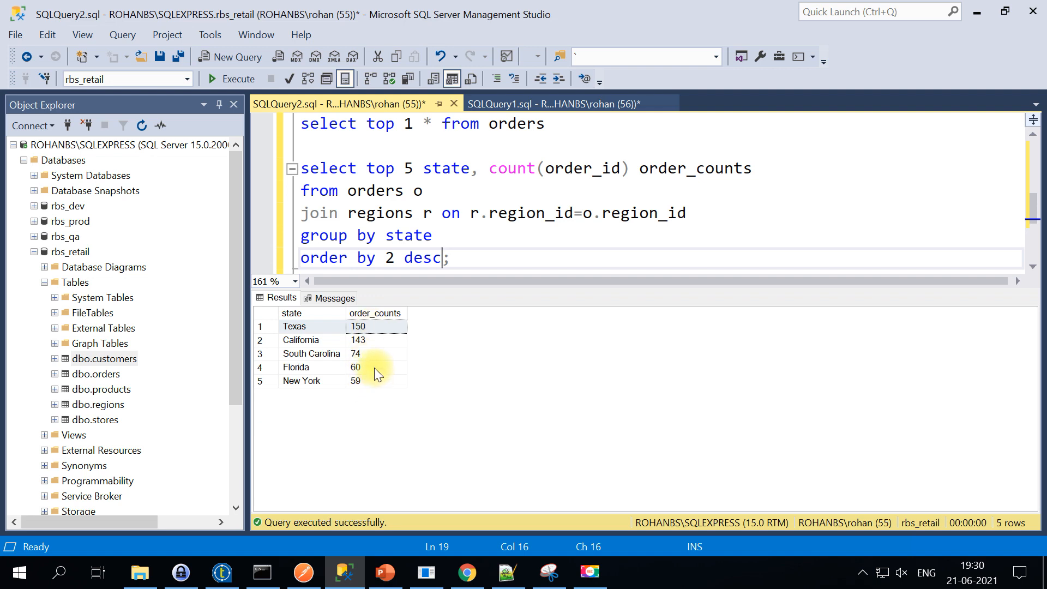
{"action": "left_click", "coordinate": [329, 338]}
{"action": "left_click_drag", "start_coordinate": [477, 260], "coordinate": [297, 145]}
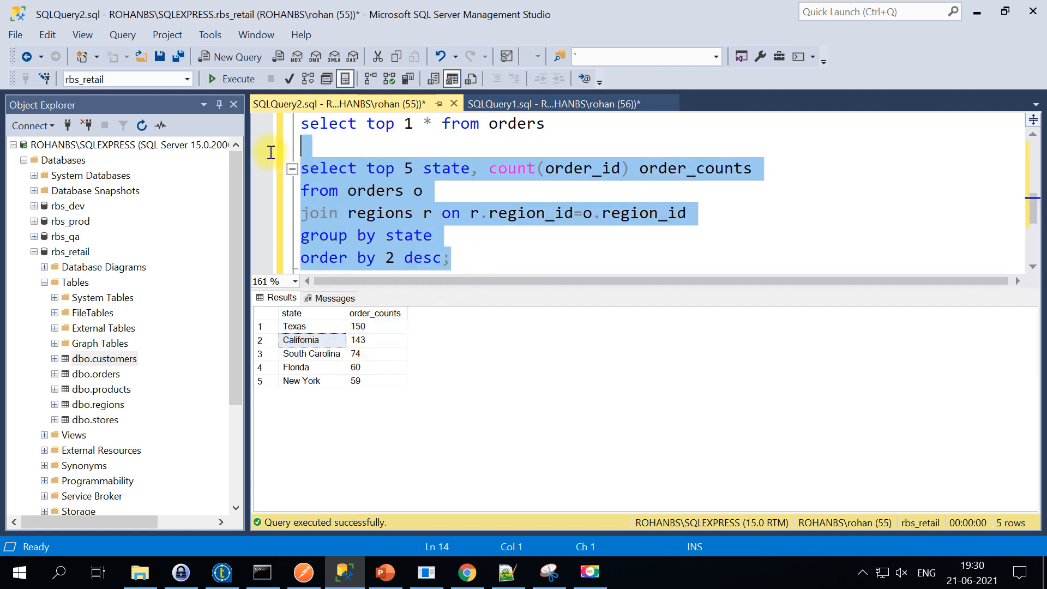
{"action": "left_click", "coordinate": [382, 391]}
{"action": "left_click_drag", "start_coordinate": [389, 386], "coordinate": [293, 325]}
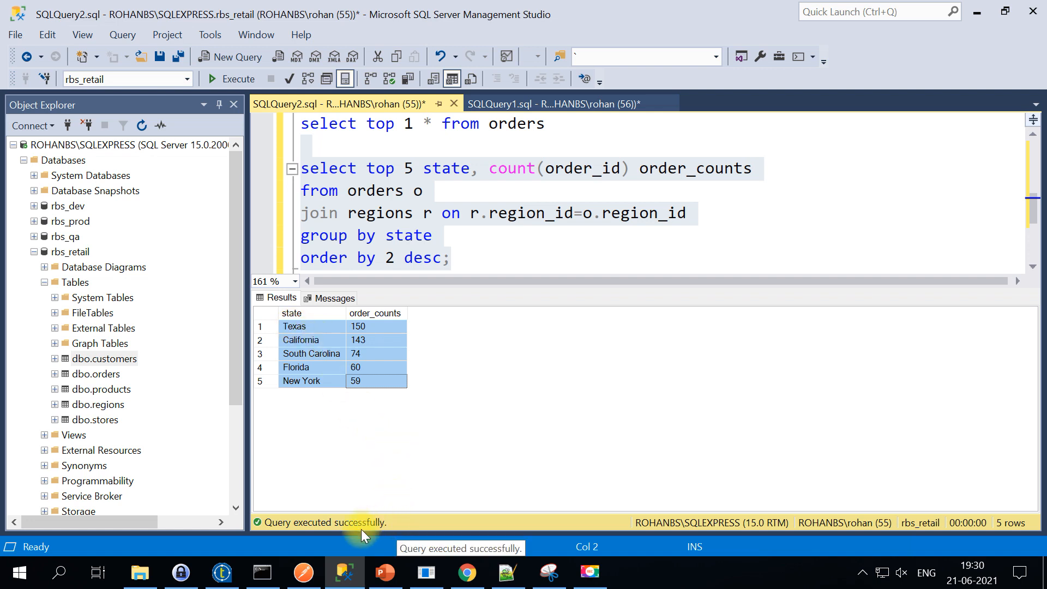
Step: Switch to Talend and view the basic settings of tDBConnection_1 in the data migration job
{"action": "left_click", "coordinate": [221, 579]}
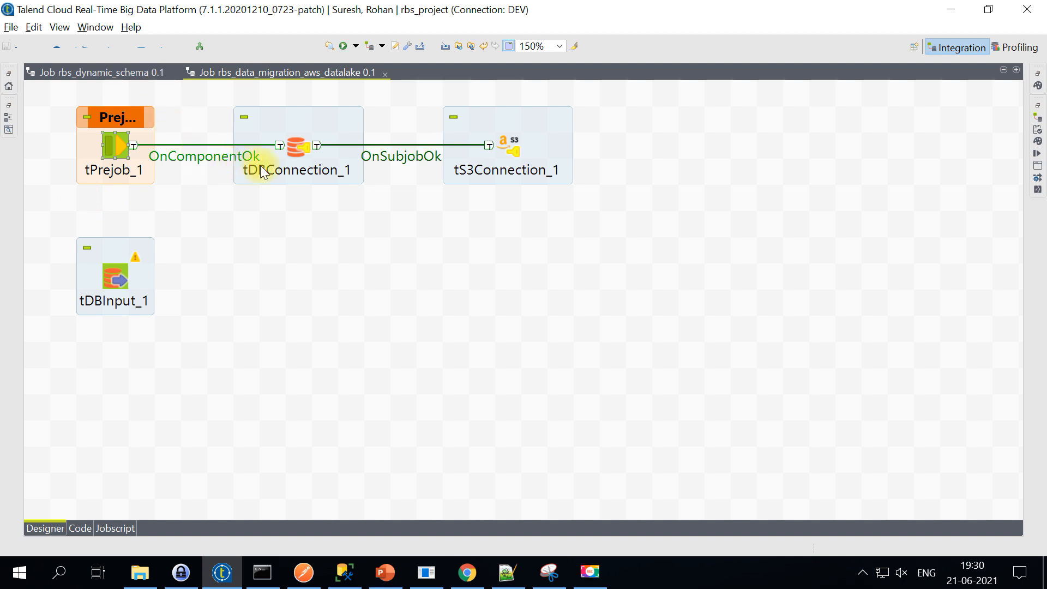
{"action": "double_click", "coordinate": [303, 139]}
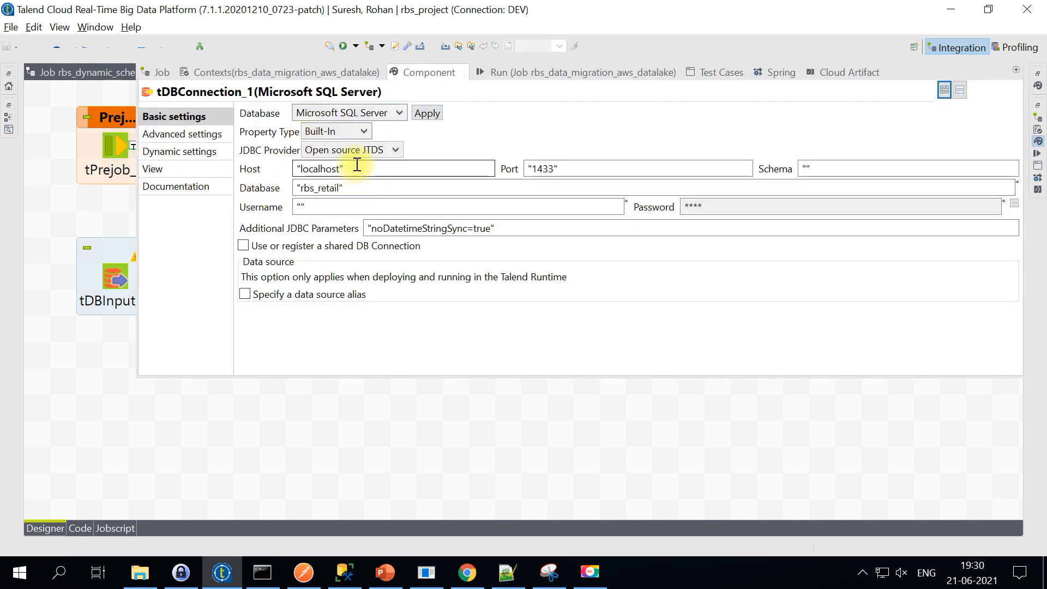
{"action": "left_click", "coordinate": [251, 416]}
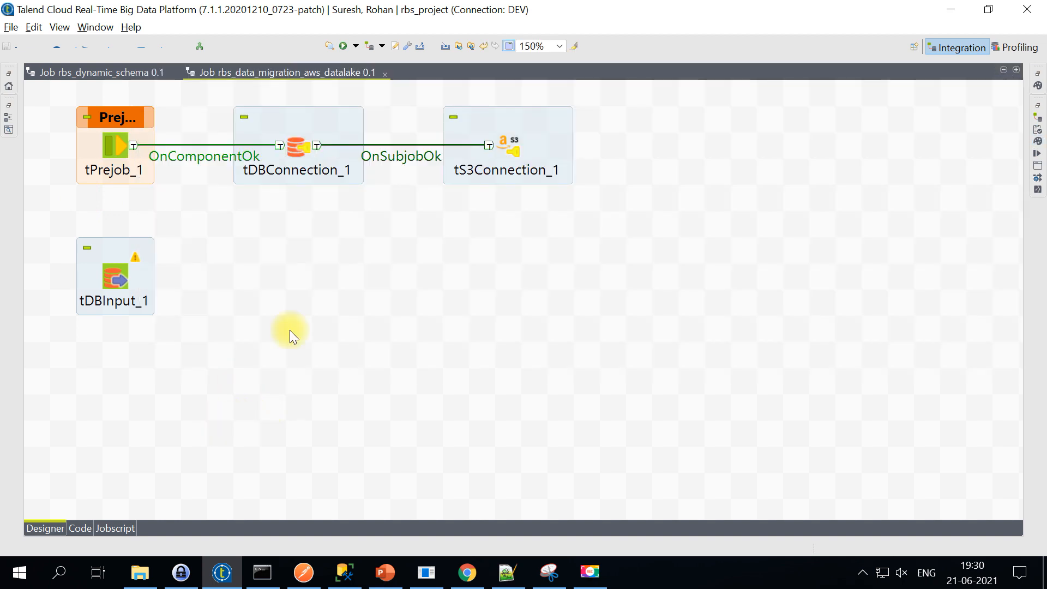
Step: View the tS3Connection_1 credentials settings and check the user's access keys in the AWS IAM console in Chrome
{"action": "double_click", "coordinate": [508, 143]}
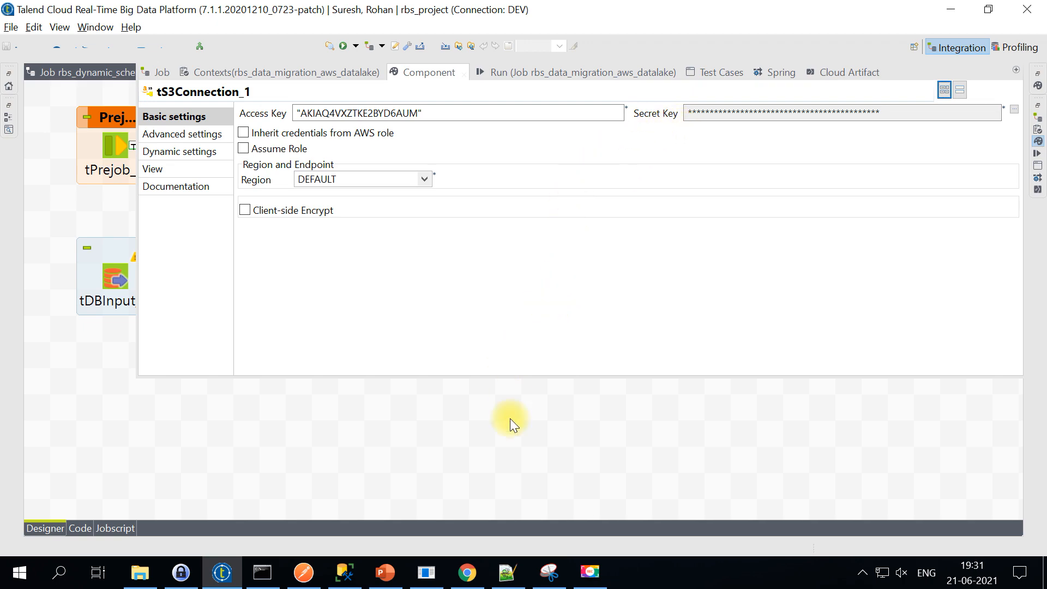
{"action": "left_click", "coordinate": [466, 571]}
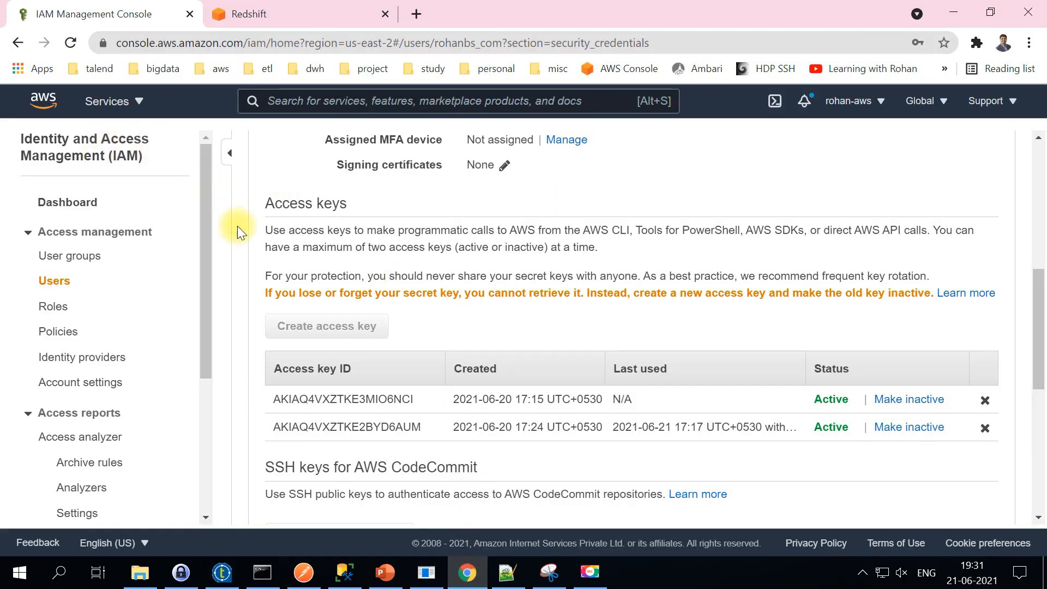
{"action": "left_click", "coordinate": [265, 103]}
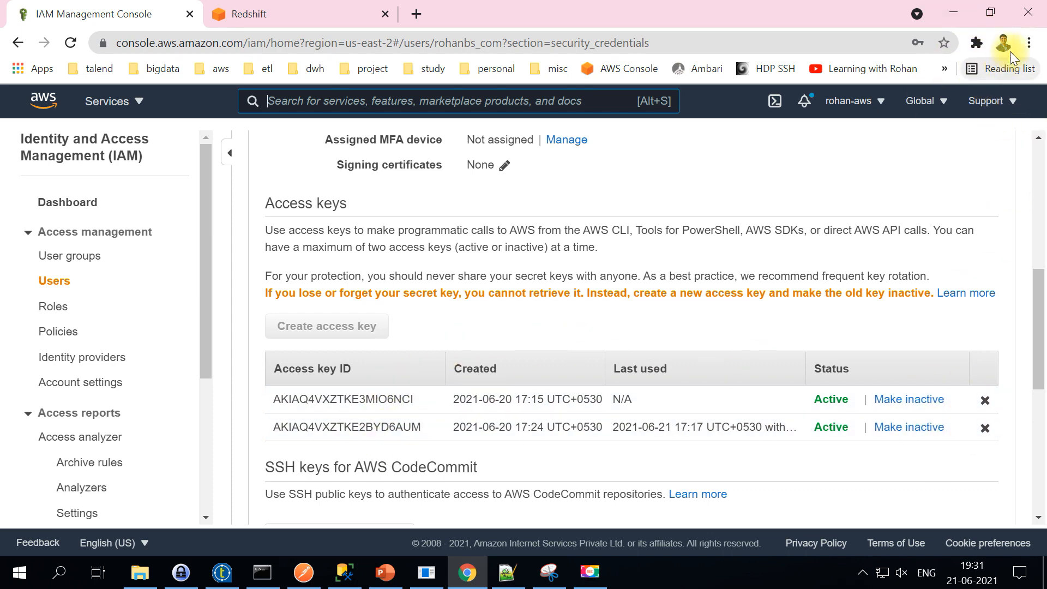
{"action": "left_click", "coordinate": [956, 12]}
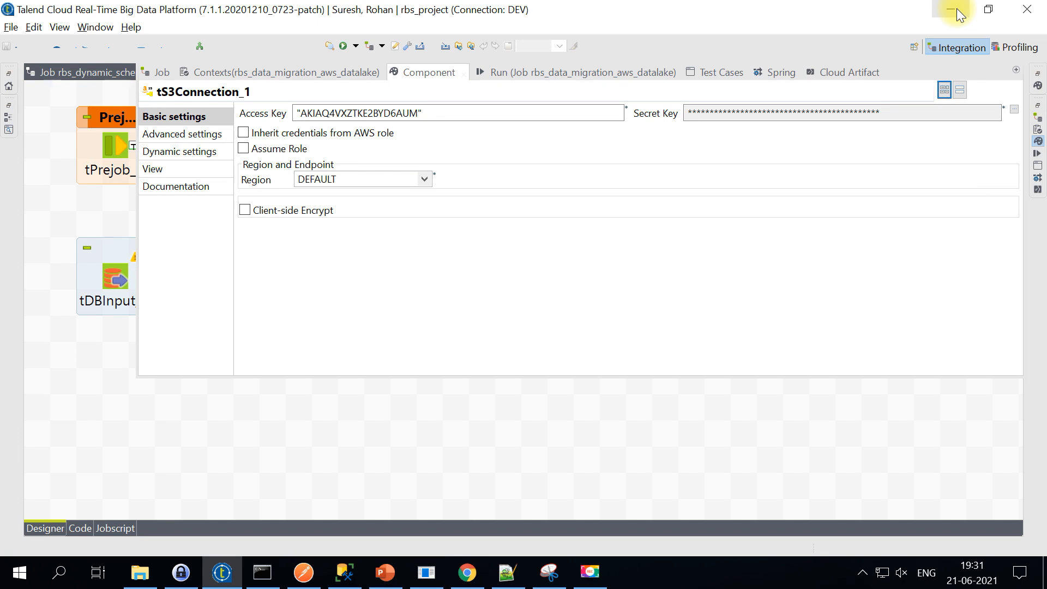
{"action": "left_click_drag", "start_coordinate": [425, 113], "coordinate": [294, 113]}
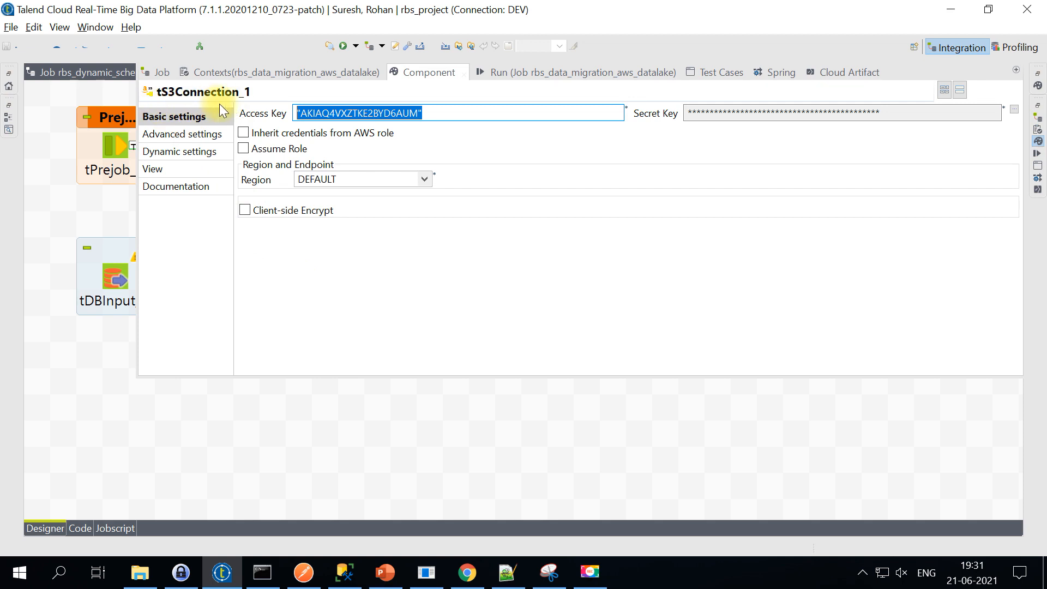
Step: Switch to SQL Server Management Studio and add the query "select * from information_schema.tables" below the top 5 states query
{"action": "left_click_drag", "start_coordinate": [613, 101], "coordinate": [423, 208]}
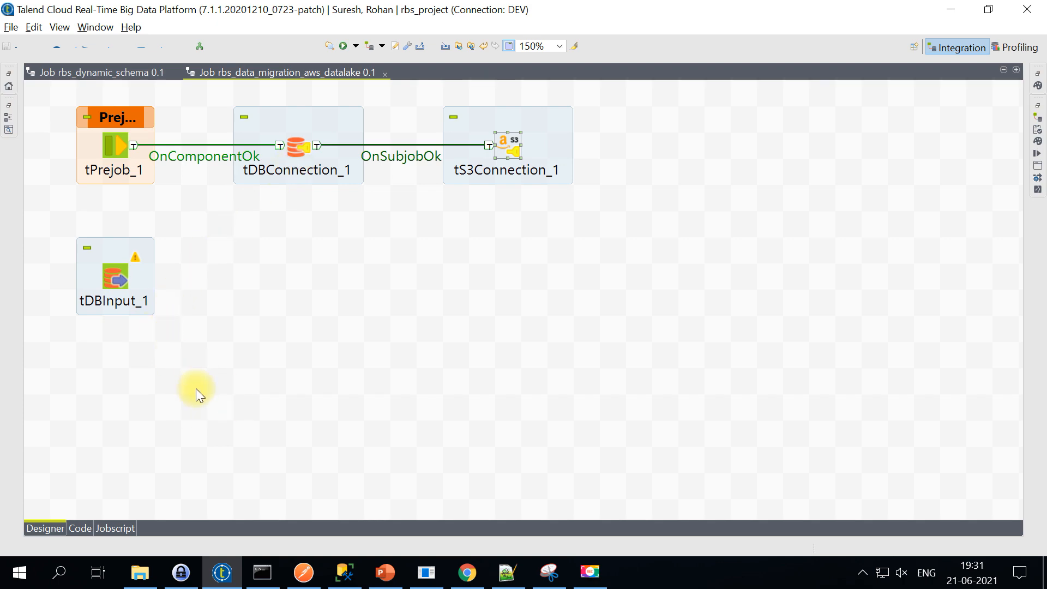
{"action": "left_click", "coordinate": [344, 572]}
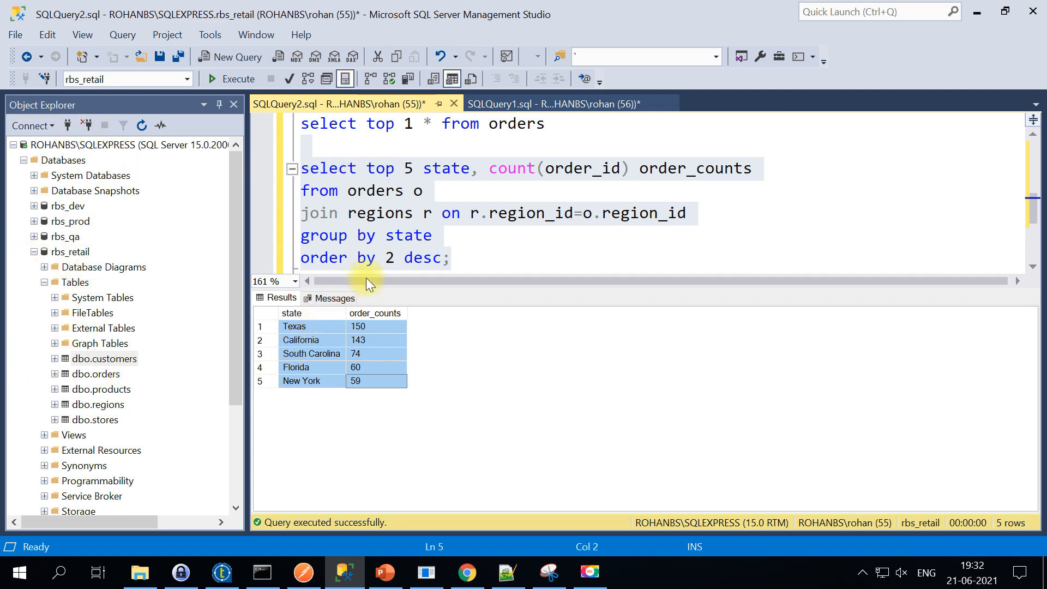
{"action": "left_click", "coordinate": [477, 256]}
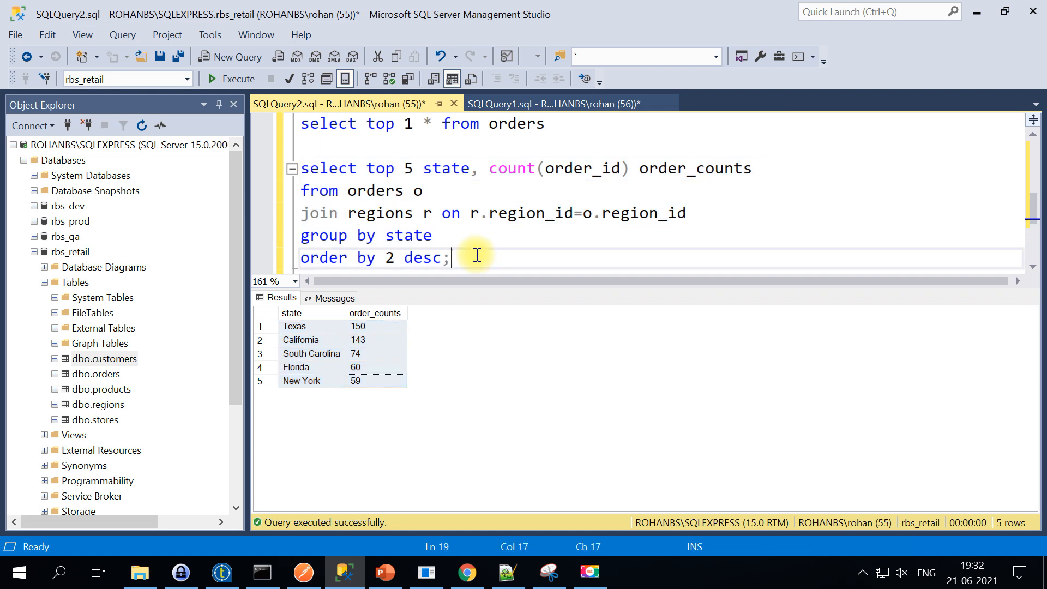
{"action": "key", "text": "Return"}
{"action": "key", "text": "Return"}
{"action": "type", "text": "select * from information_schema.tables"}
{"action": "double_click", "coordinate": [527, 235]}
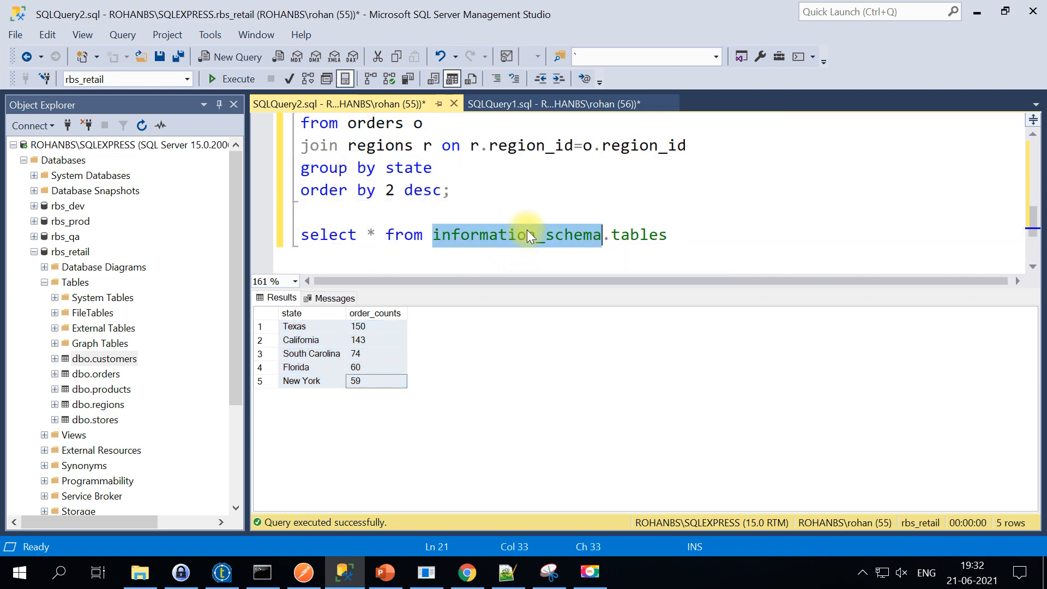
{"action": "left_click", "coordinate": [664, 233]}
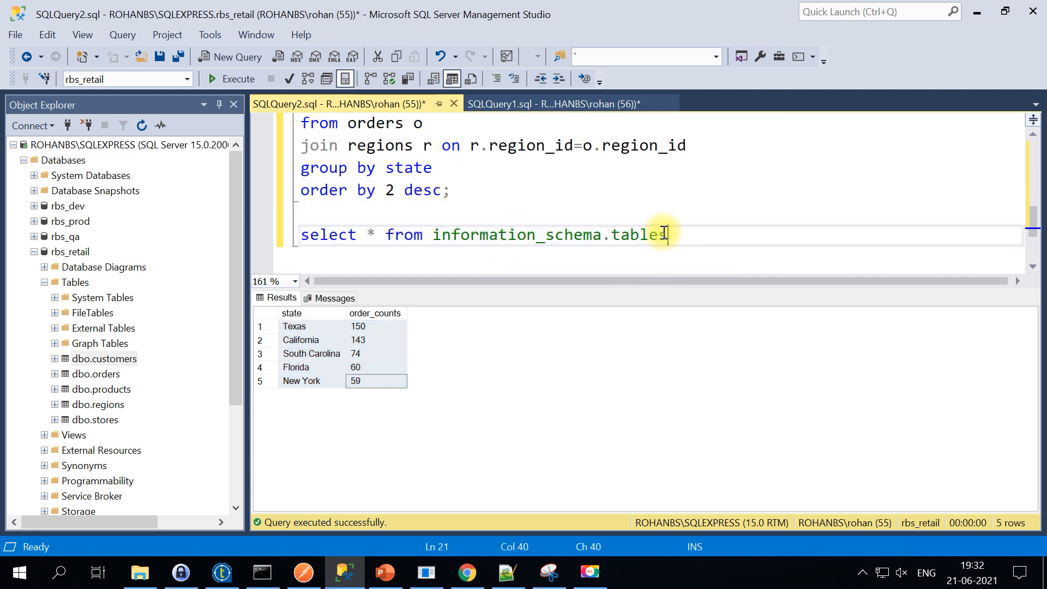
Step: Run only the information_schema.tables query and review the returned catalog, schema, table name and table type columns
{"action": "left_click_drag", "start_coordinate": [664, 233], "coordinate": [301, 234]}
{"action": "left_click", "coordinate": [221, 78]}
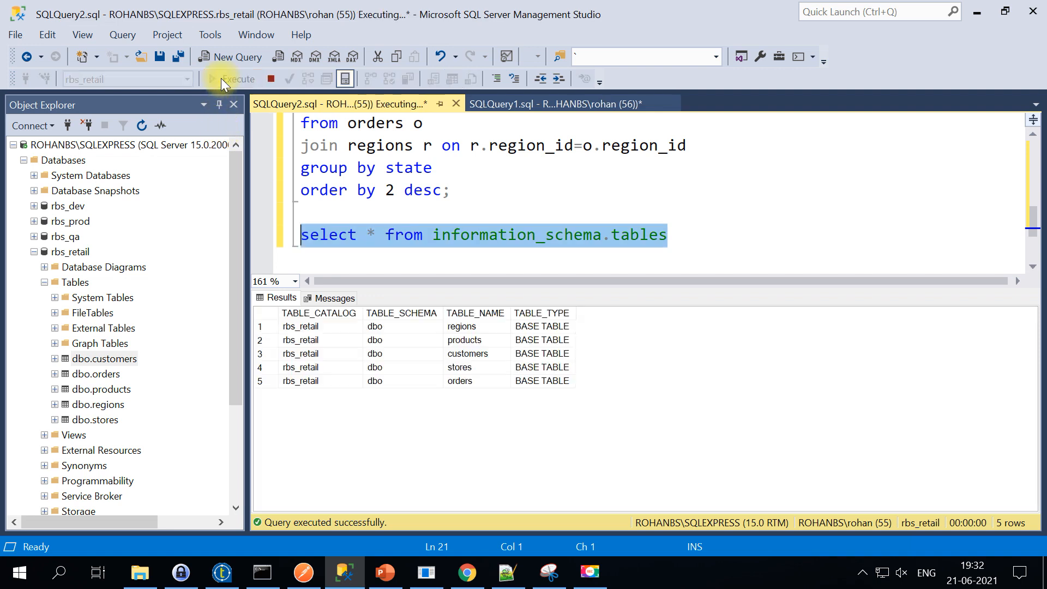
{"action": "left_click_drag", "start_coordinate": [567, 376], "coordinate": [250, 321]}
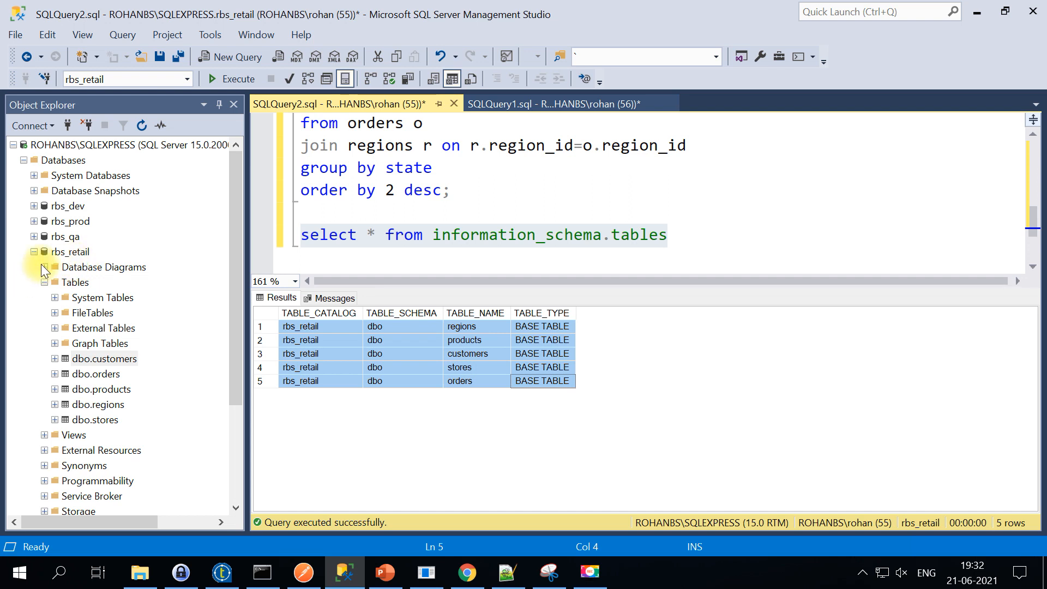
{"action": "left_click", "coordinate": [448, 332]}
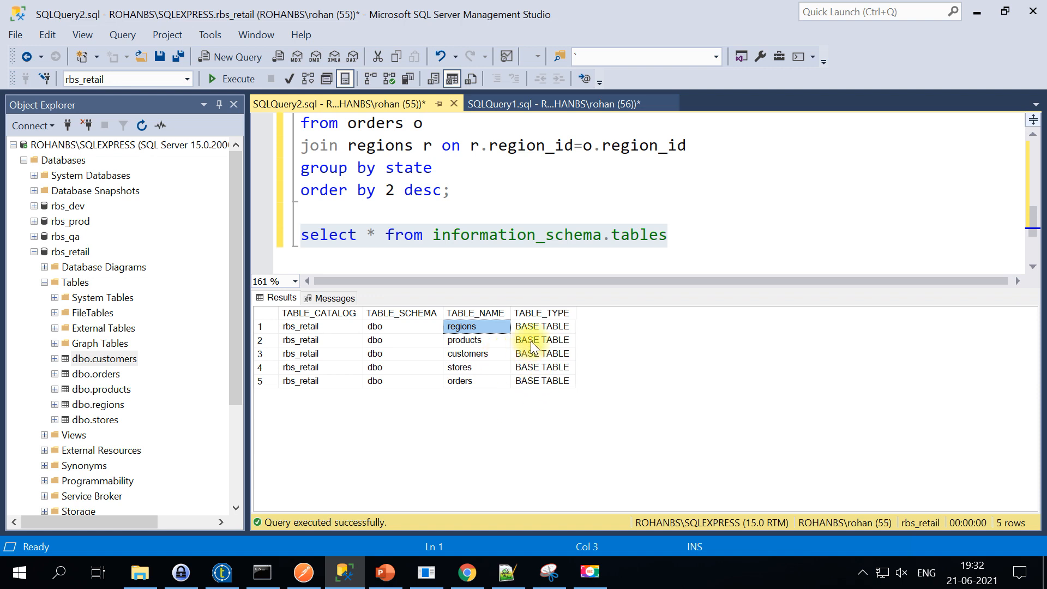
{"action": "left_click", "coordinate": [489, 236]}
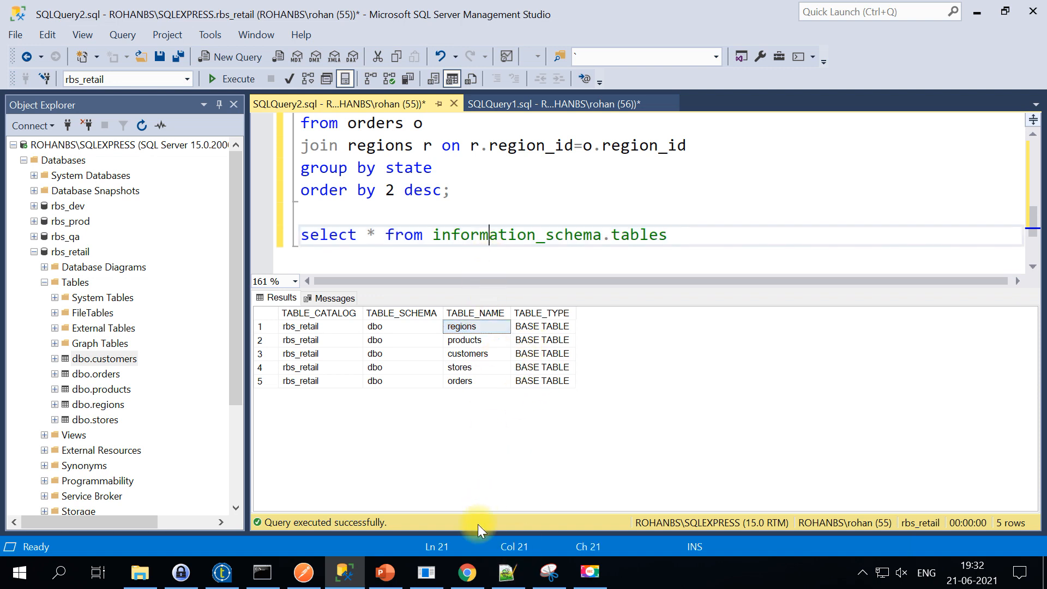
Step: Switch to Talend and view the basic settings and full query of tDBInput_1 in the data migration job
{"action": "mouse_move", "coordinate": [222, 571]}
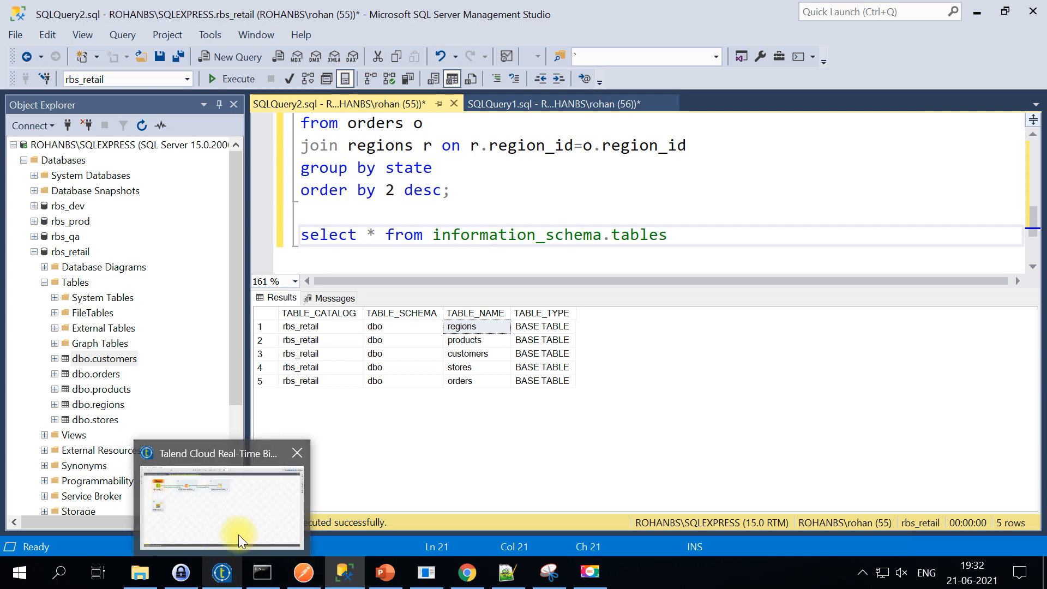
{"action": "left_click", "coordinate": [219, 578]}
{"action": "double_click", "coordinate": [126, 271]}
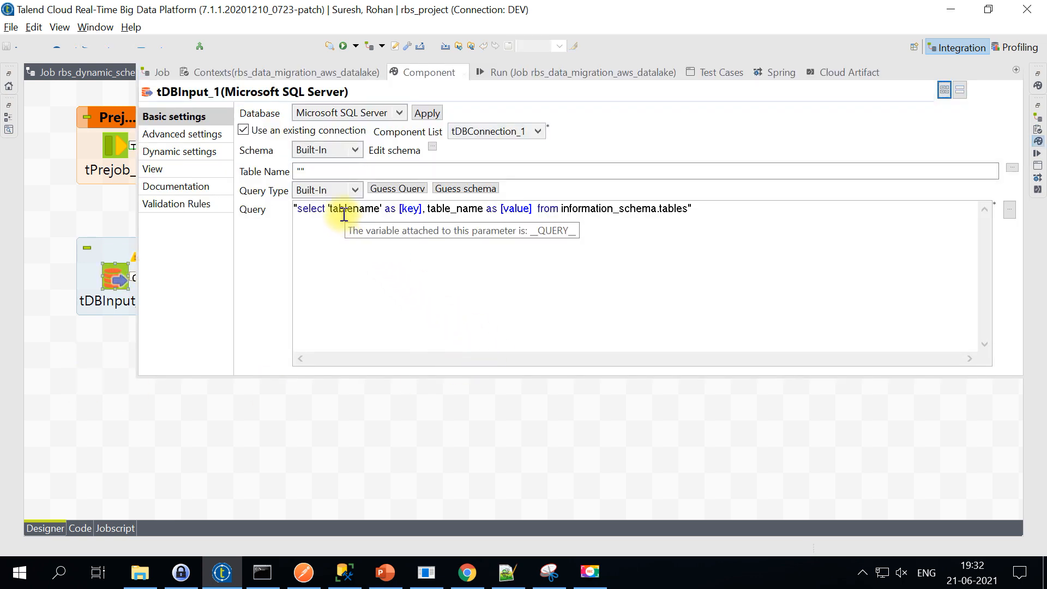
{"action": "left_click", "coordinate": [707, 214]}
{"action": "left_click_drag", "start_coordinate": [708, 214], "coordinate": [230, 198]}
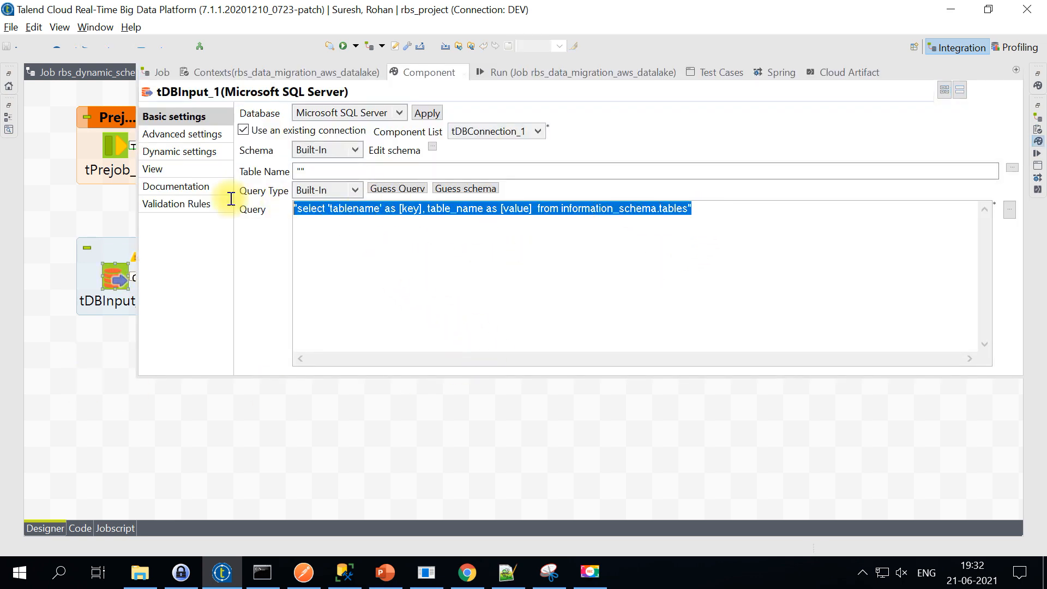
{"action": "left_click", "coordinate": [378, 245]}
Step: Examine how tDBInput_1's query aliases 'tablename' as [key] and table_name as [value], and return to the job design
{"action": "left_click_drag", "start_coordinate": [336, 210], "coordinate": [420, 209]}
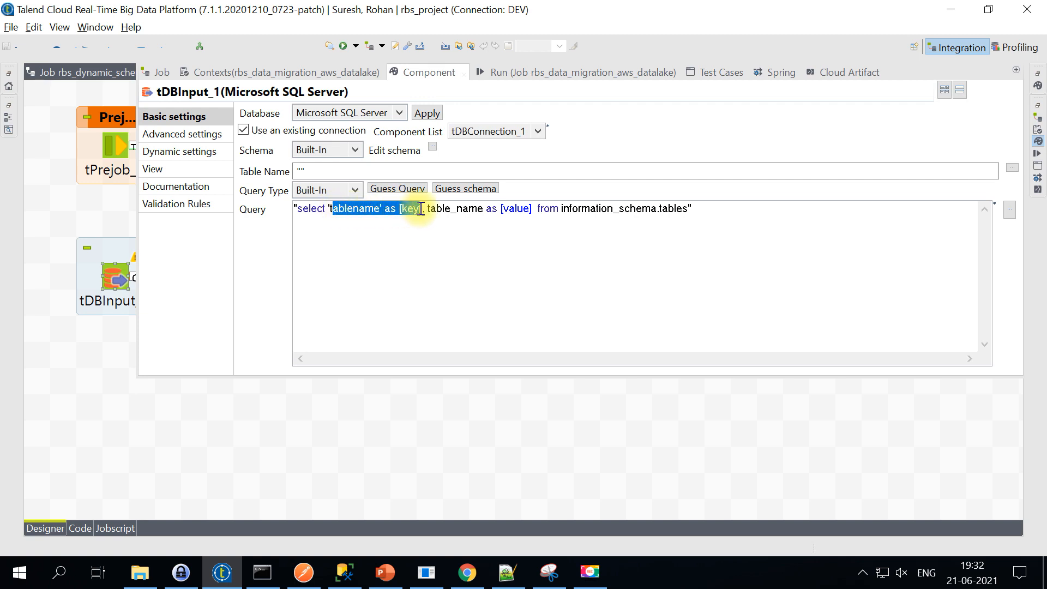
{"action": "double_click", "coordinate": [356, 208]}
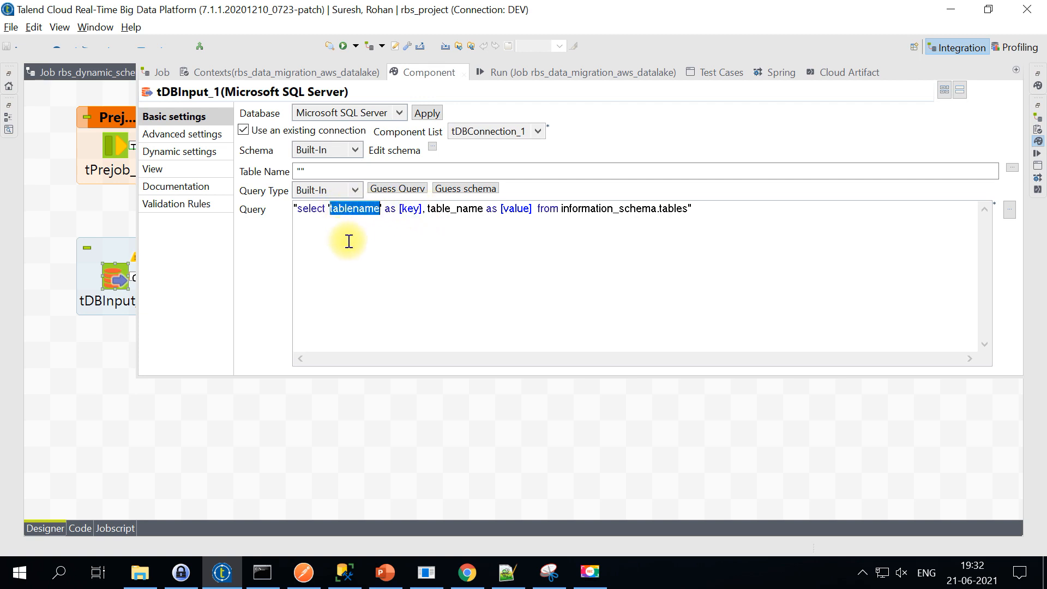
{"action": "left_click_drag", "start_coordinate": [422, 209], "coordinate": [331, 208]}
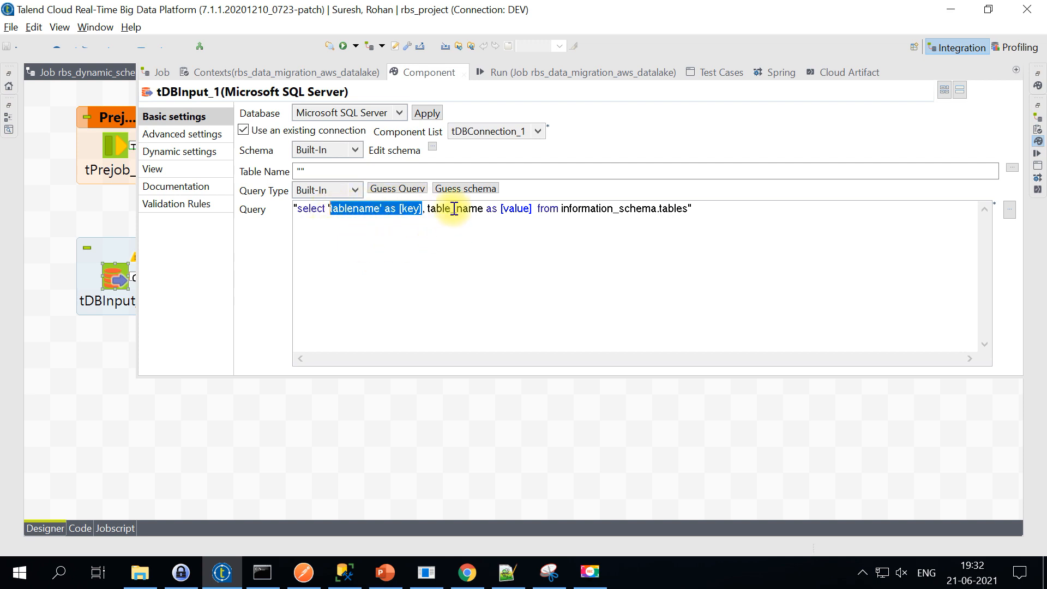
{"action": "left_click_drag", "start_coordinate": [452, 209], "coordinate": [427, 209]}
{"action": "left_click_drag", "start_coordinate": [532, 209], "coordinate": [503, 206]}
{"action": "left_click_drag", "start_coordinate": [731, 214], "coordinate": [244, 208]}
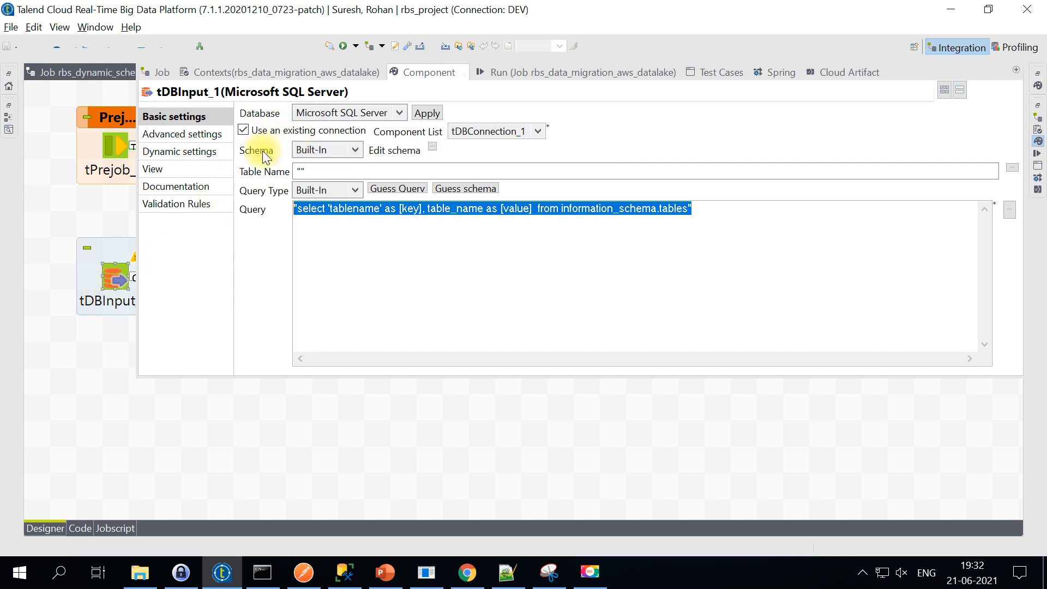
{"action": "left_click", "coordinate": [119, 283]}
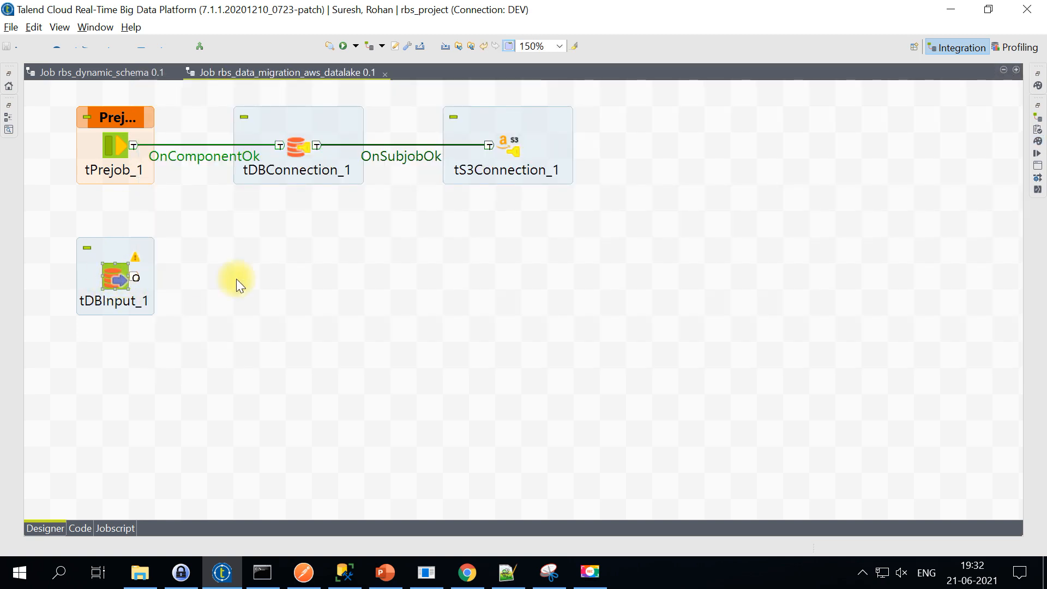
Step: Add a tFlowToIterate component beside tDBInput_1, aligned below tDBConnection_1
{"action": "left_click", "coordinate": [257, 273]}
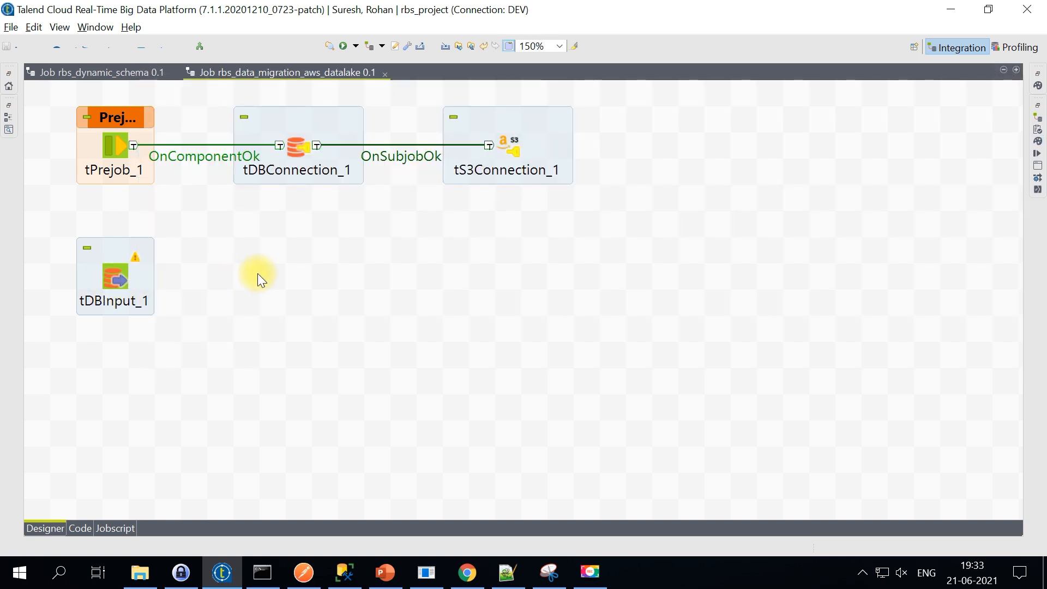
{"action": "type", "text": "tflo"}
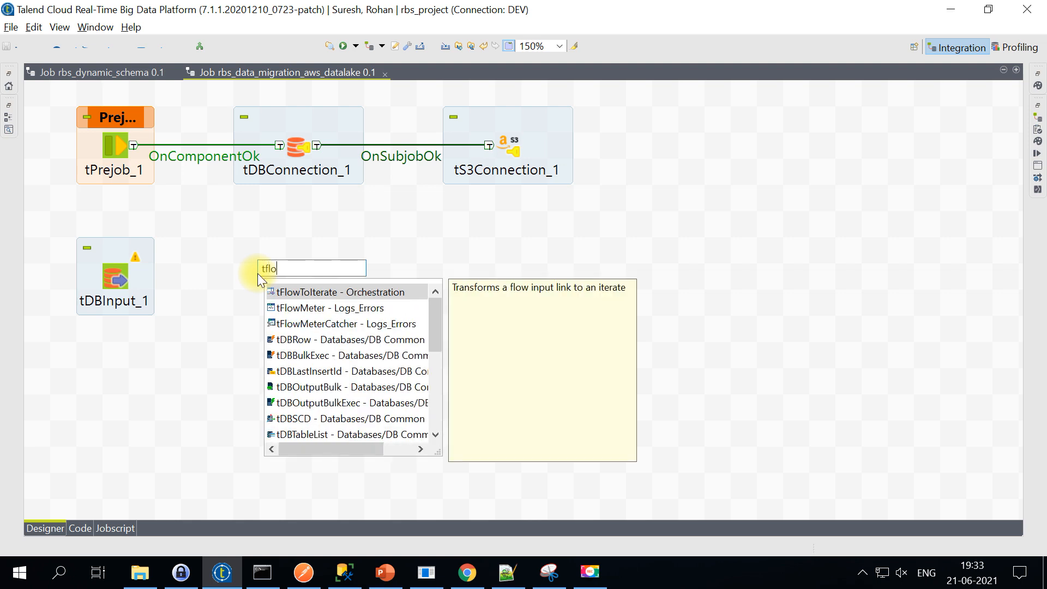
{"action": "key", "text": "Return"}
{"action": "left_click_drag", "start_coordinate": [249, 276], "coordinate": [310, 278]}
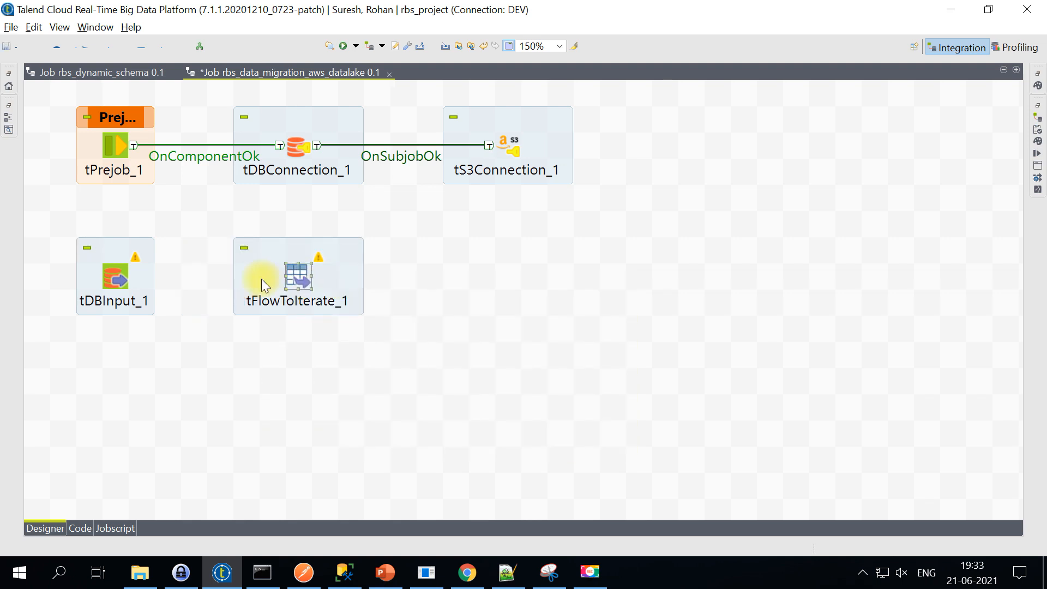
Step: Connect tDBInput_1 to tFlowToIterate_1 with a Main row link and check the basic settings of tFlowToIterate_1
{"action": "left_click", "coordinate": [116, 277]}
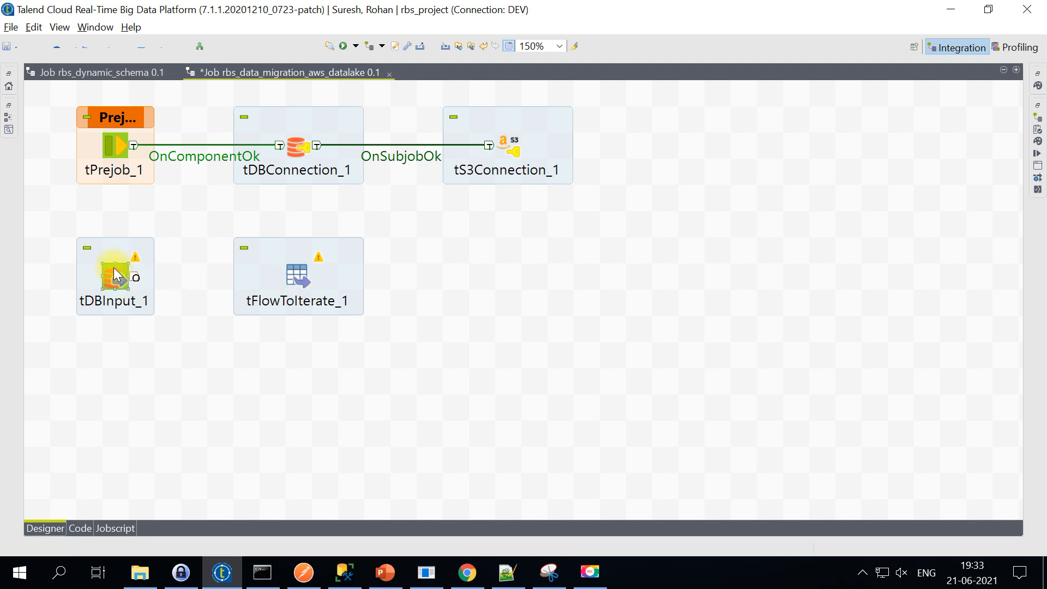
{"action": "right_click", "coordinate": [116, 277]}
{"action": "mouse_move", "coordinate": [155, 234]}
{"action": "left_click", "coordinate": [316, 234]}
{"action": "left_click", "coordinate": [302, 274]}
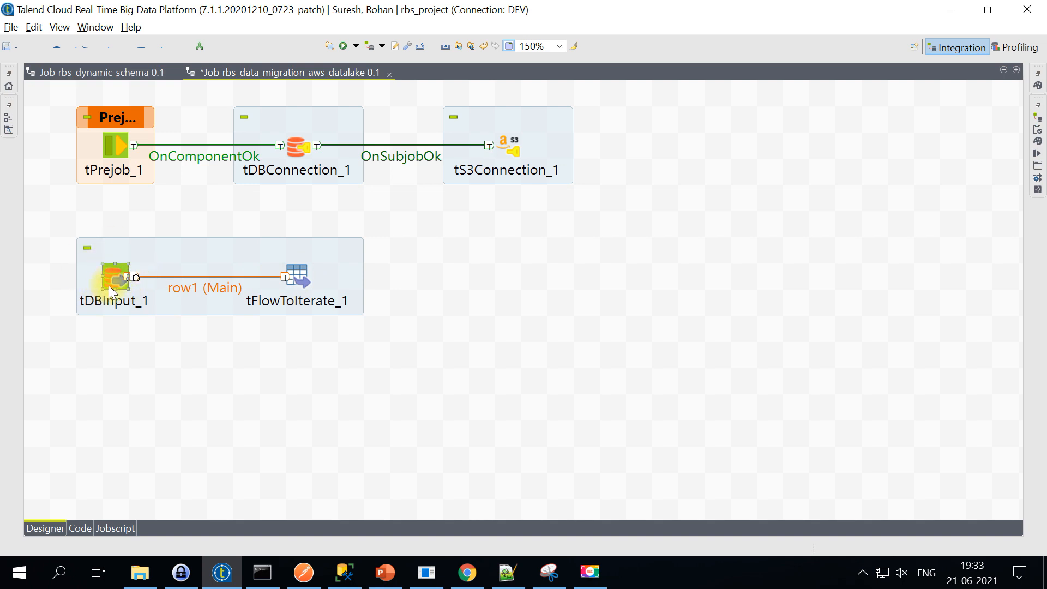
{"action": "double_click", "coordinate": [297, 277]}
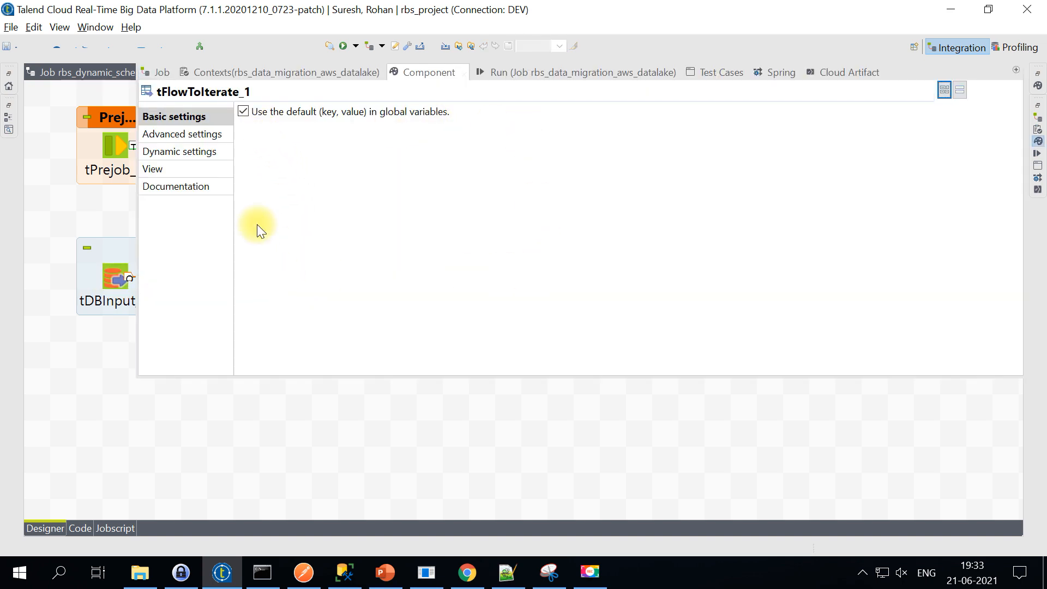
{"action": "left_click", "coordinate": [267, 405]}
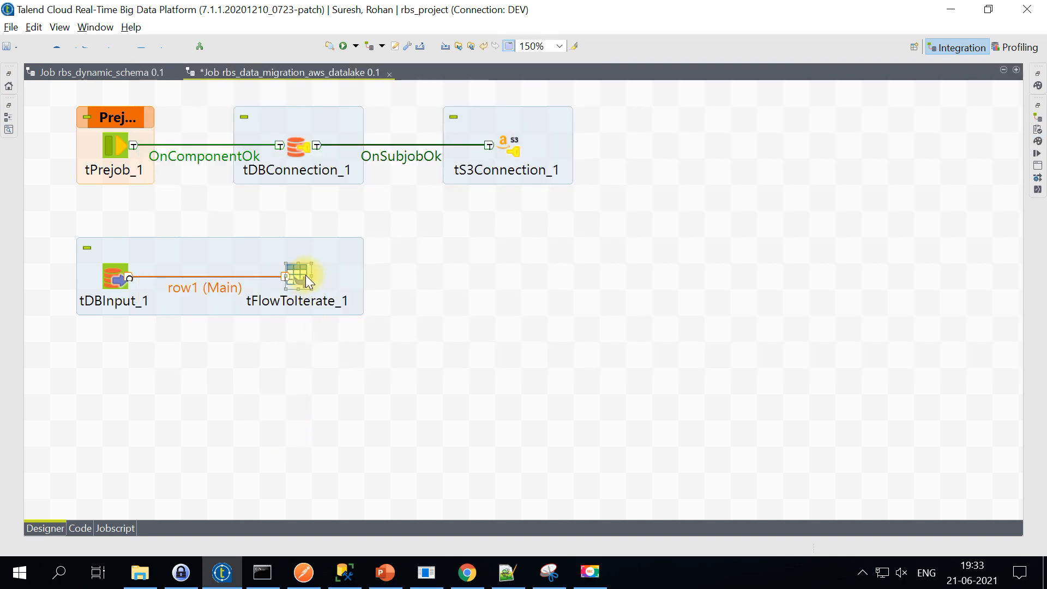
{"action": "left_click", "coordinate": [480, 280]}
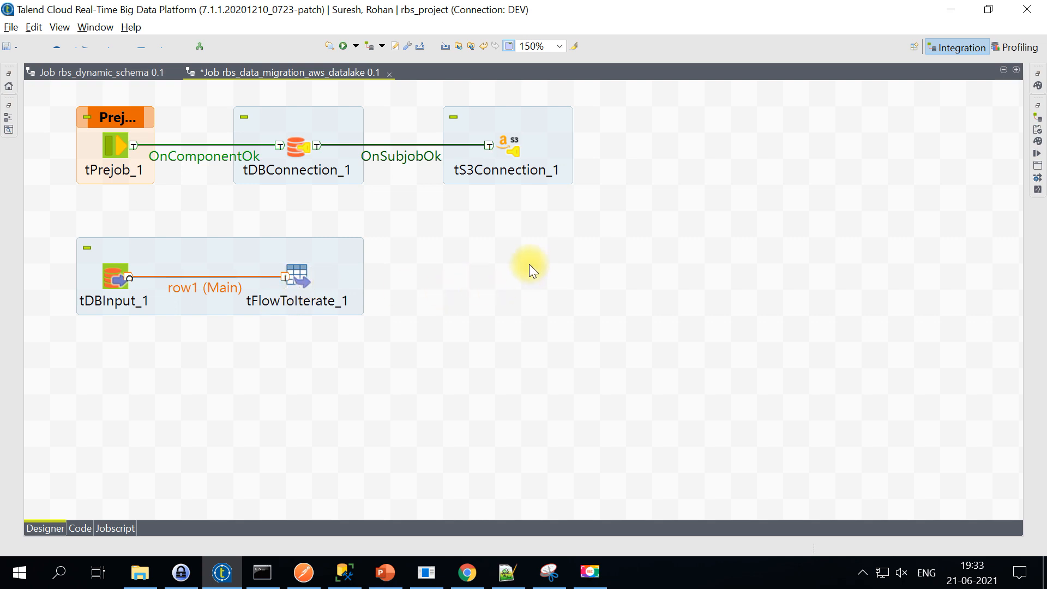
{"action": "type", "text": "t"}
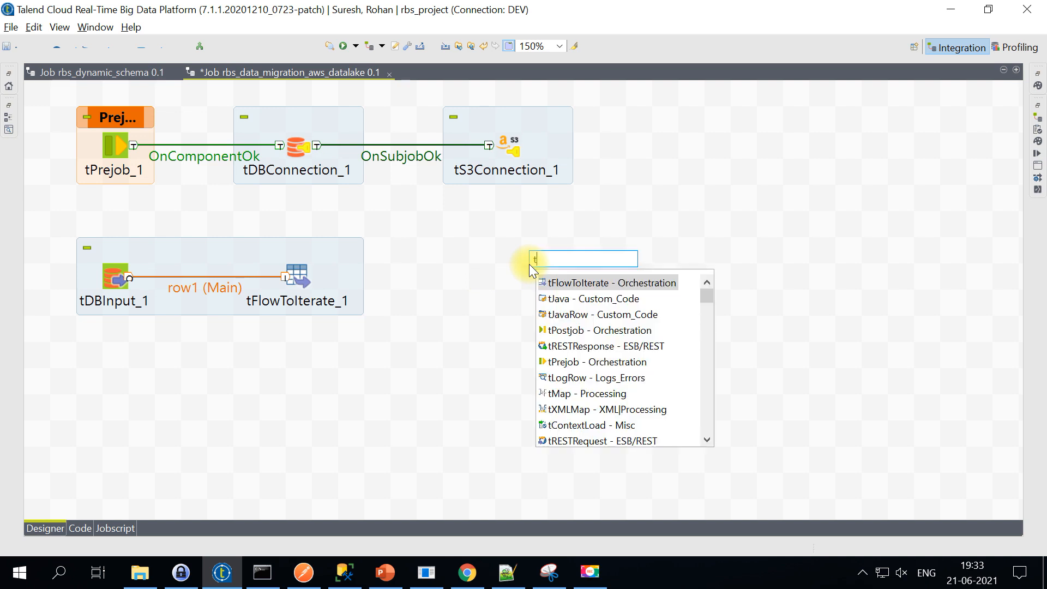
{"action": "type", "text": "d"}
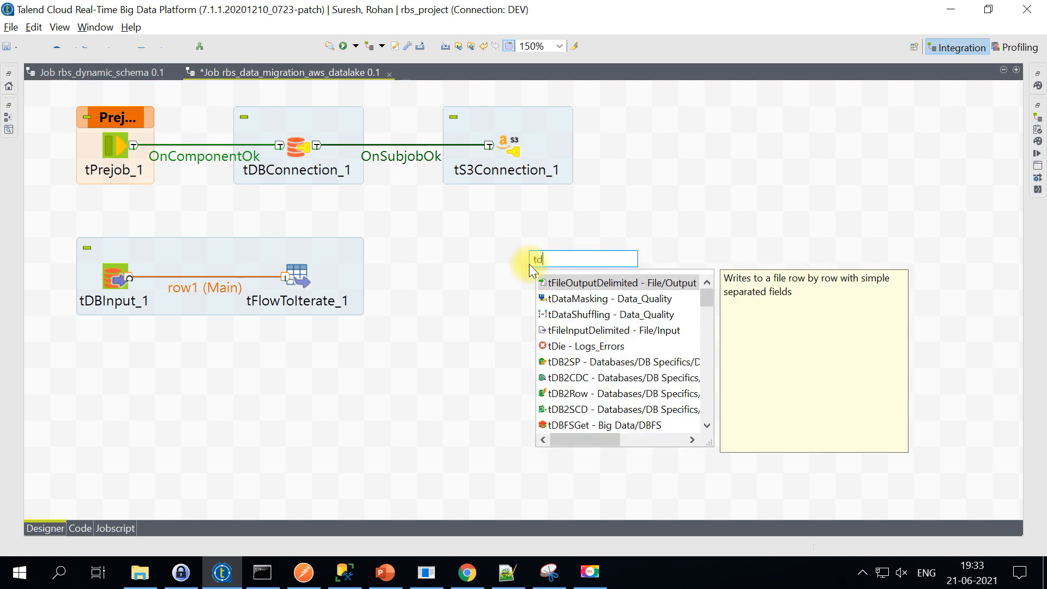
Step: Duplicate tDBInput_1 and place the copy beyond tFlowToIterate_1, below tS3Connection_1
{"action": "left_click", "coordinate": [102, 270]}
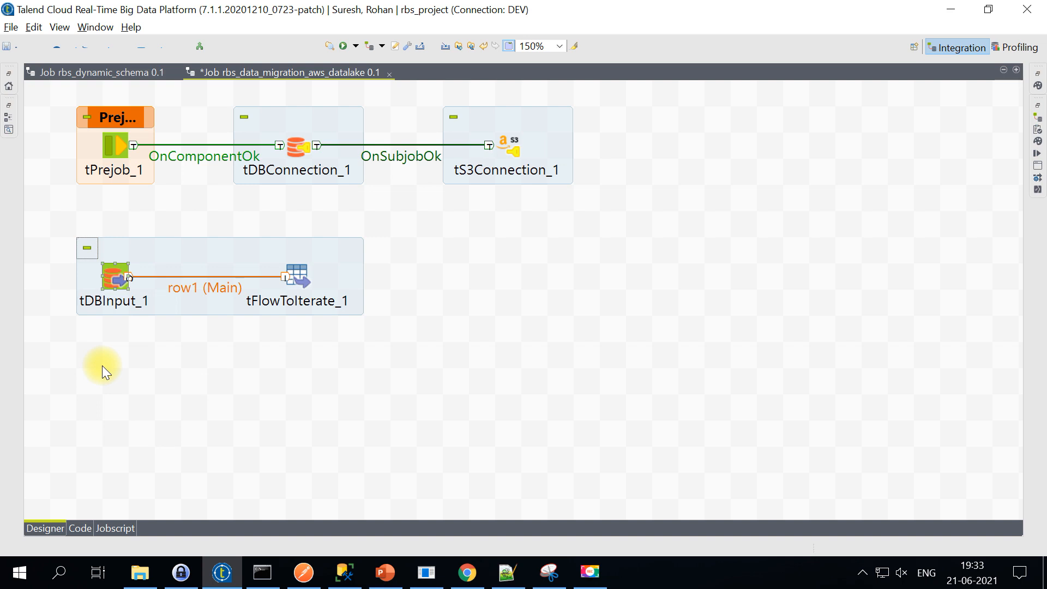
{"action": "key", "text": "ctrl+v"}
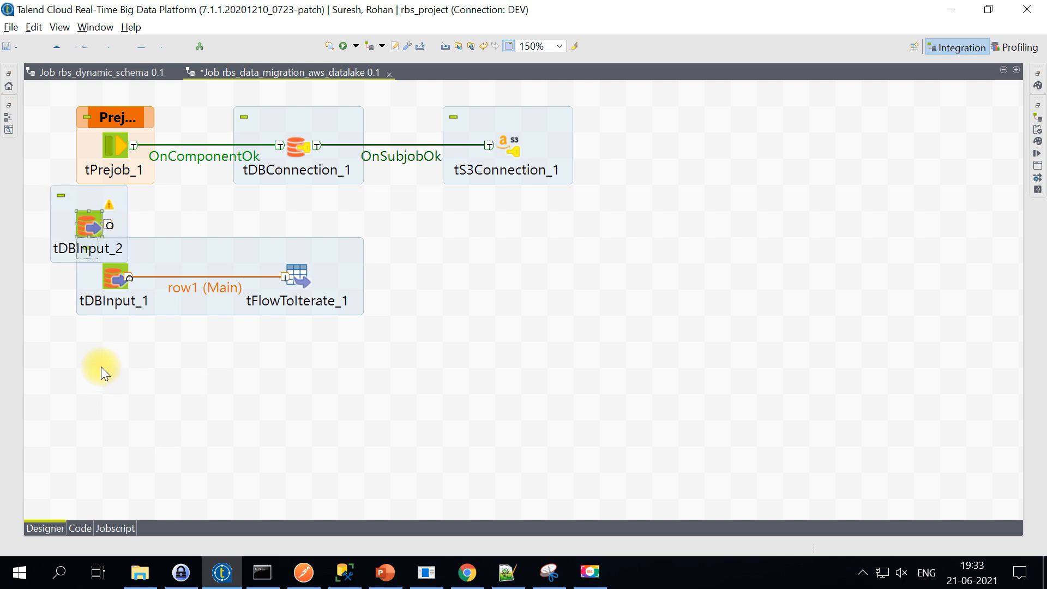
{"action": "left_click_drag", "start_coordinate": [87, 224], "coordinate": [506, 266]}
Step: Connect tFlowToIterate_1 to tDBInput_2 with an Iterate link and look over the resulting subjob
{"action": "right_click", "coordinate": [296, 278]}
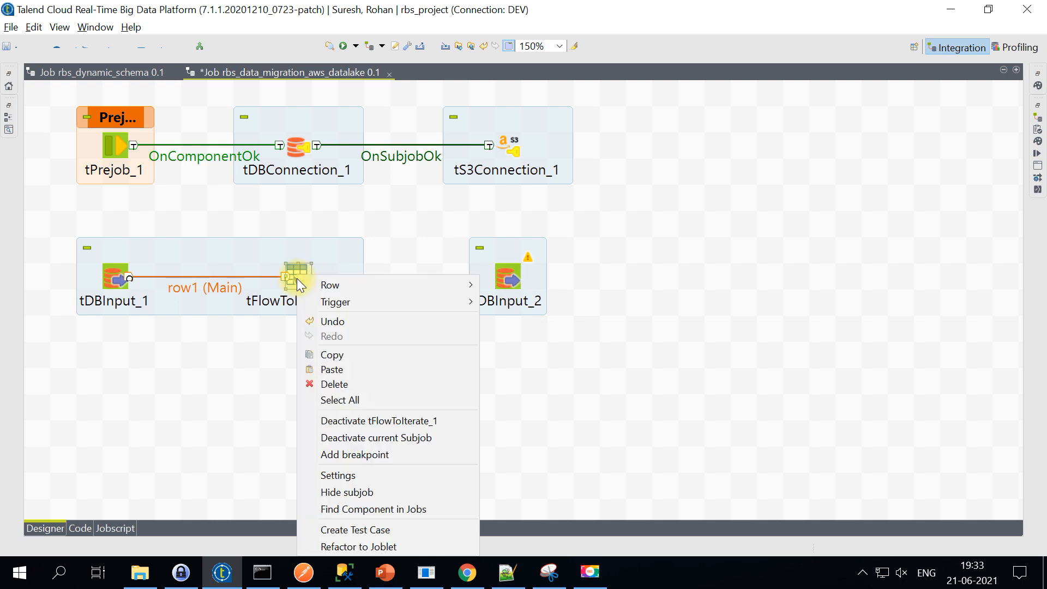
{"action": "mouse_move", "coordinate": [459, 284]}
{"action": "left_click", "coordinate": [514, 285]}
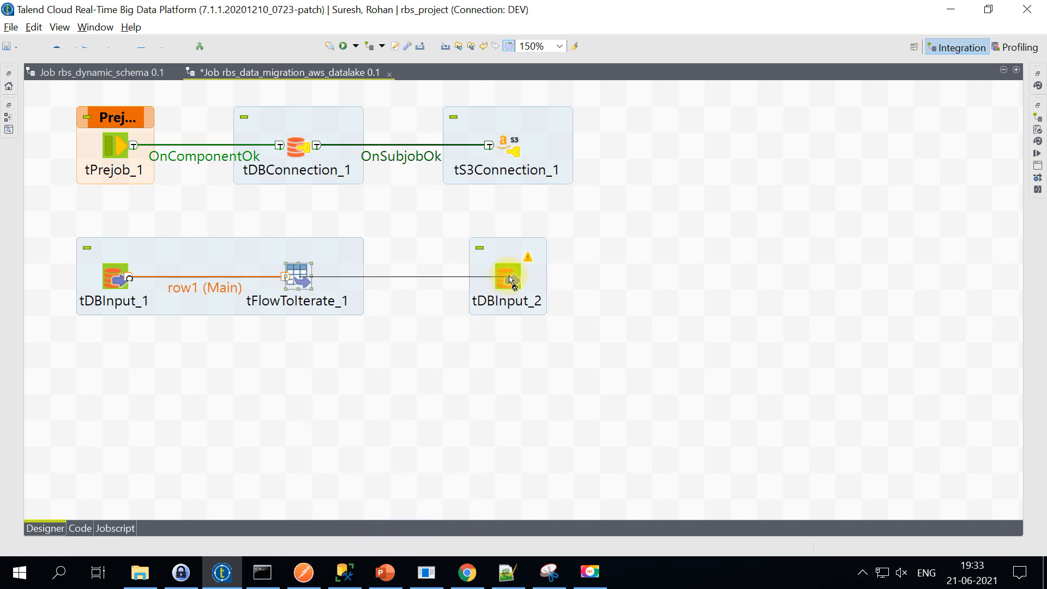
{"action": "left_click", "coordinate": [507, 279]}
{"action": "left_click_drag", "start_coordinate": [43, 350], "coordinate": [155, 231]}
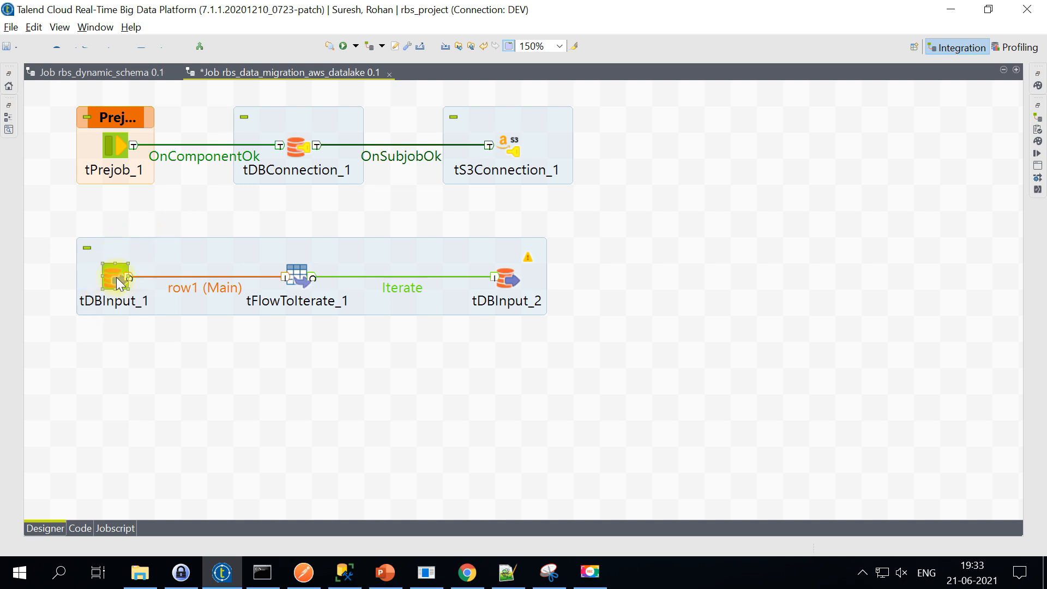
{"action": "left_click", "coordinate": [295, 273]}
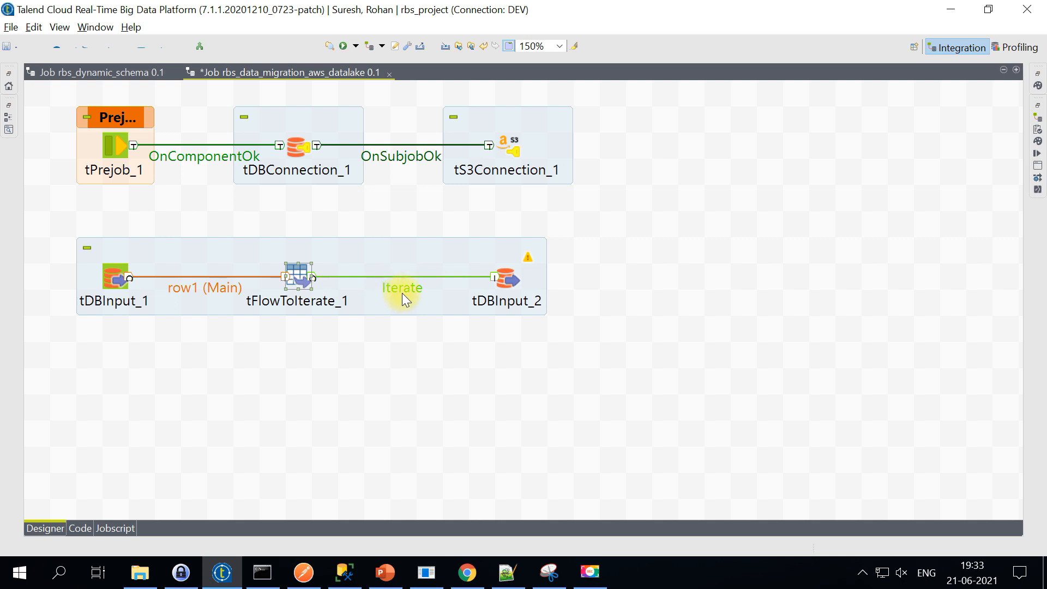
Step: Replace the query of tDBInput_2 with the start of a dynamic statement: "select * from " +
{"action": "double_click", "coordinate": [506, 279]}
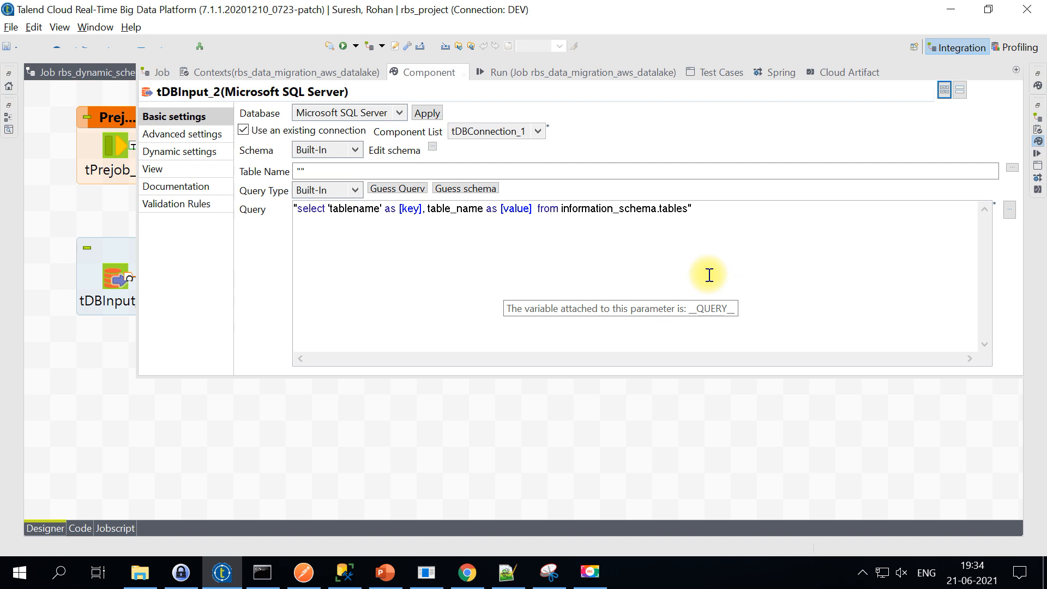
{"action": "left_click_drag", "start_coordinate": [709, 234], "coordinate": [254, 203]}
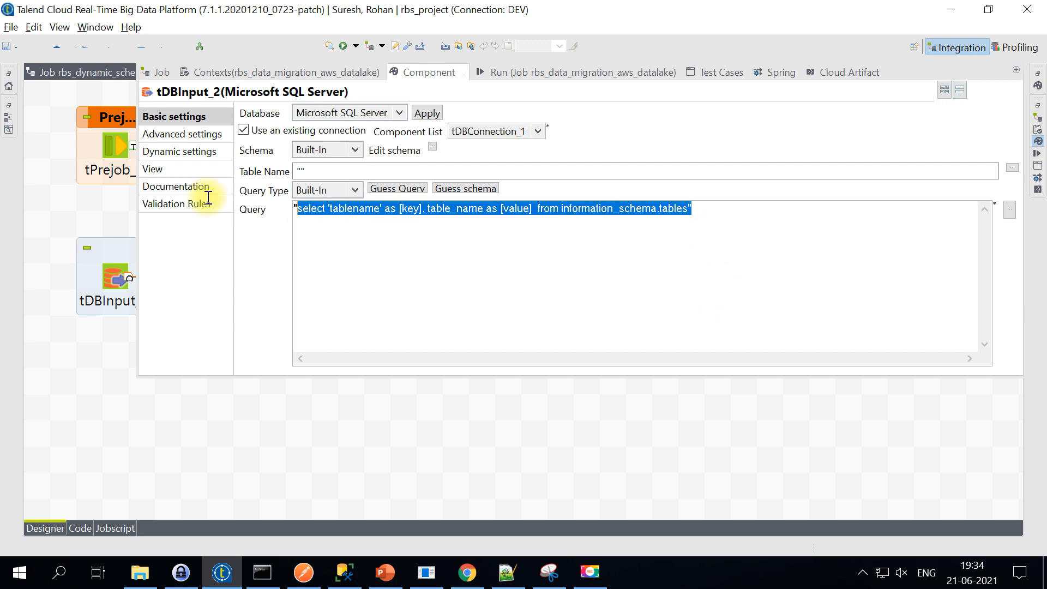
{"action": "key", "text": "BackSpace"}
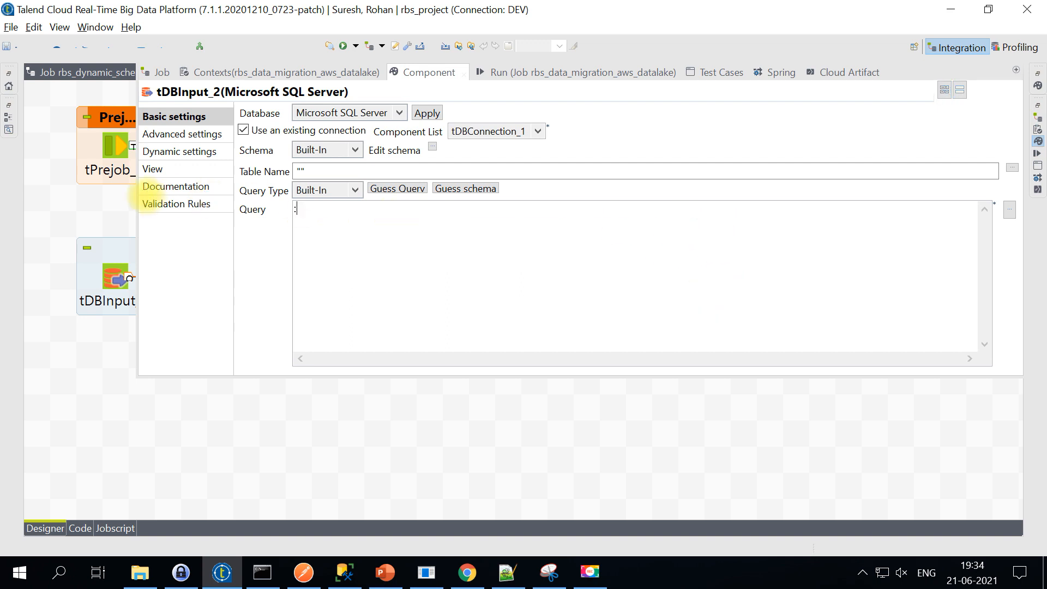
{"action": "type", "text": "\"select * from _"}
{"action": "key", "text": "BackSpace"}
{"action": "type", "text": "\" +"}
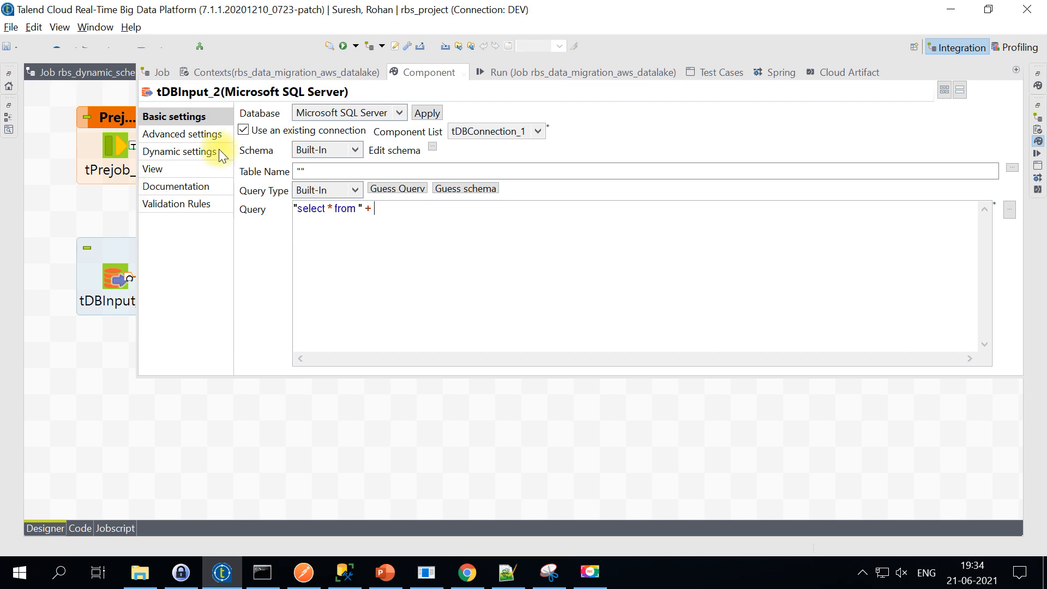
{"action": "left_click", "coordinate": [322, 448]}
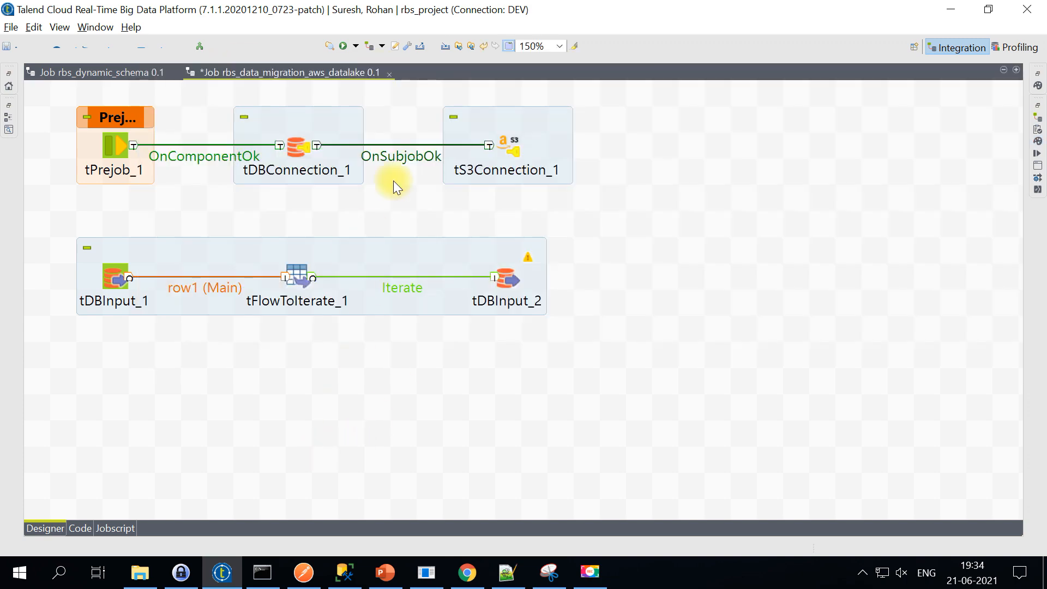
Step: Append the tFlowToIterate_1.value variable to the "select * from " query of tDBInput_2, joined with a plus sign
{"action": "double_click", "coordinate": [322, 74]}
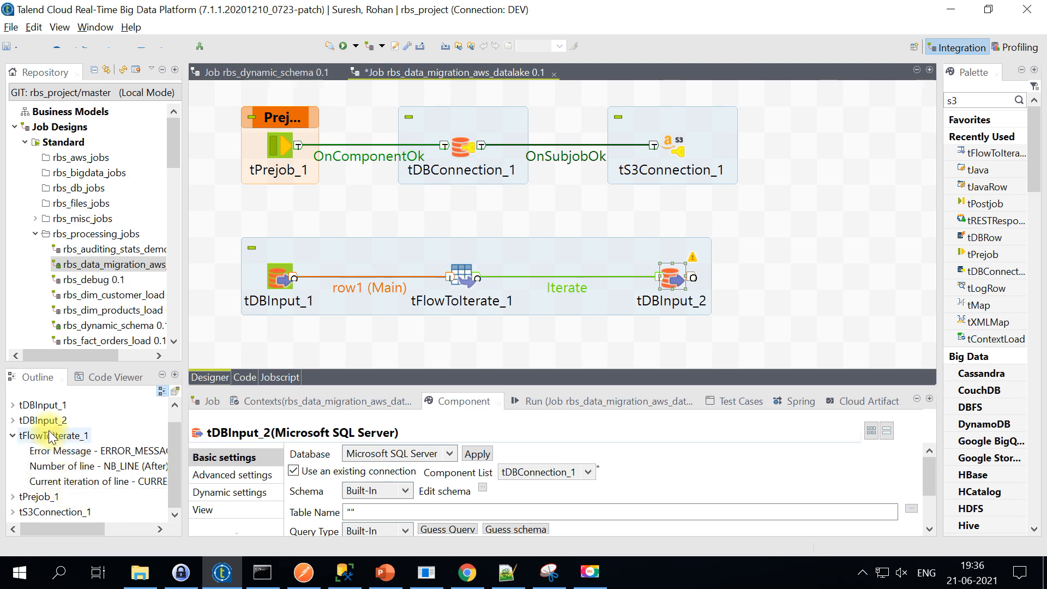
{"action": "double_click", "coordinate": [677, 283]}
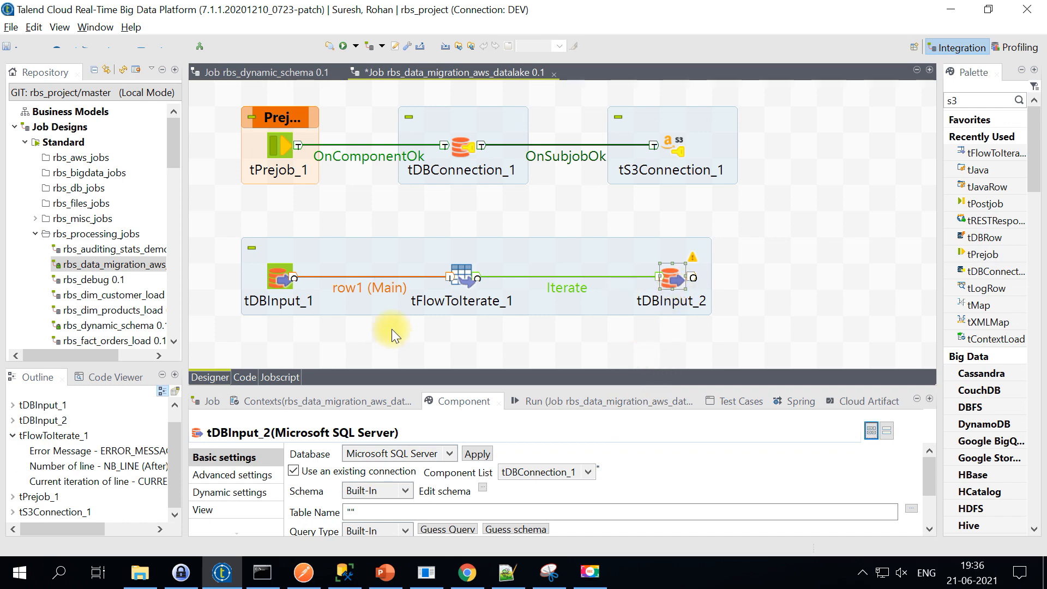
{"action": "double_click", "coordinate": [439, 398]}
{"action": "left_click", "coordinate": [290, 213]}
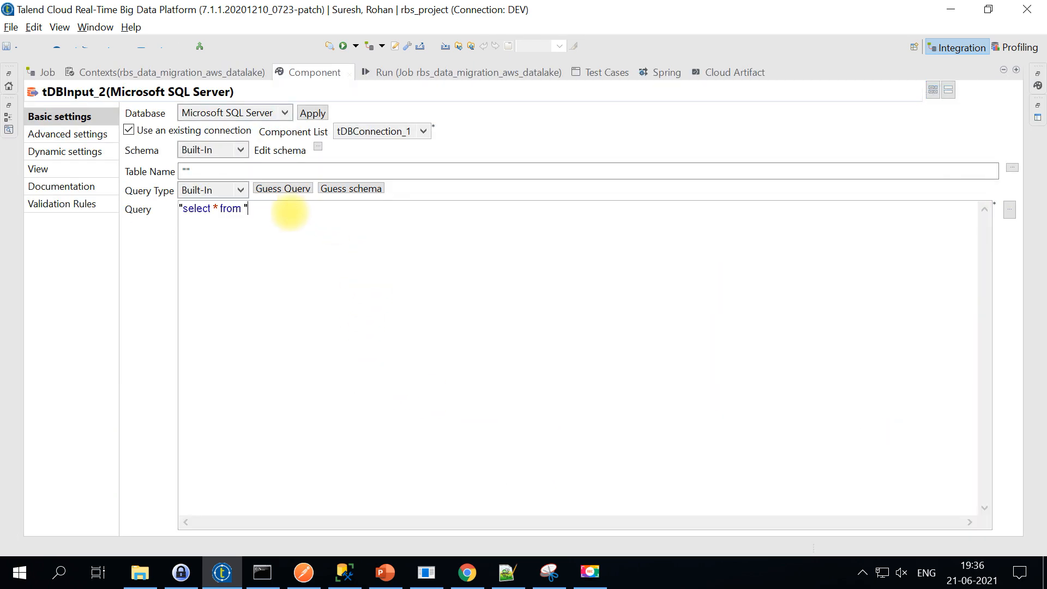
{"action": "type", "text": "+ tFlow"}
{"action": "key", "text": "ctrl+space"}
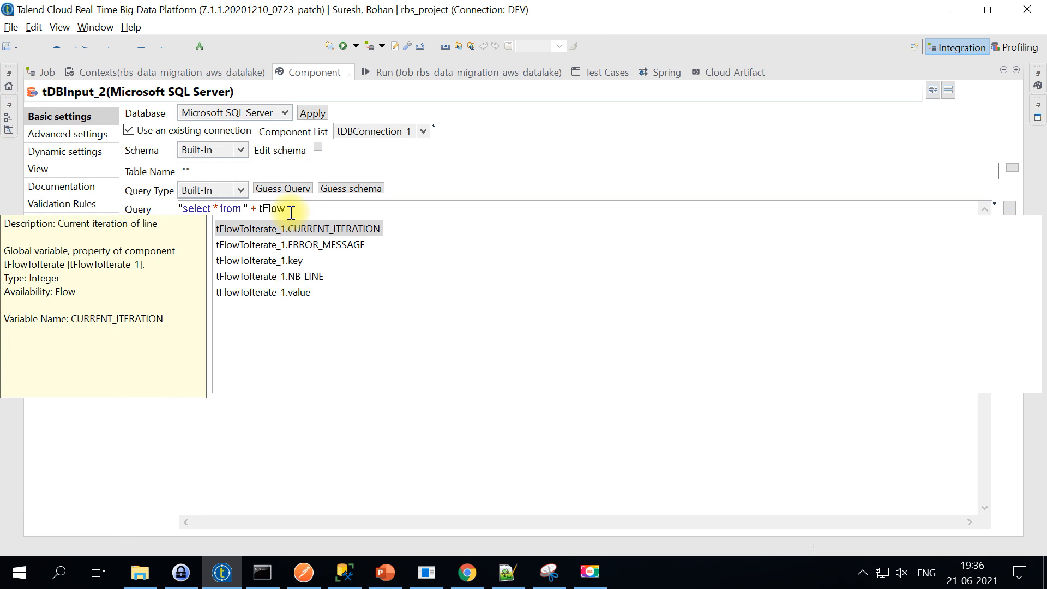
{"action": "double_click", "coordinate": [283, 292]}
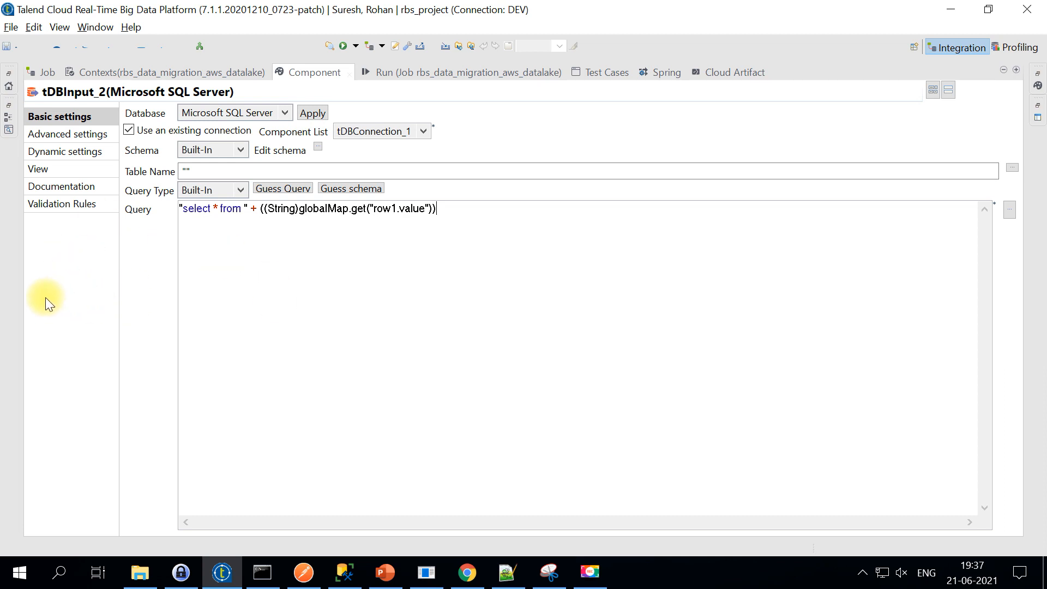
Step: Examine the globalMap row1.value expression that supplies the table name in the query of tDBInput_2
{"action": "left_click_drag", "start_coordinate": [261, 208], "coordinate": [456, 222]}
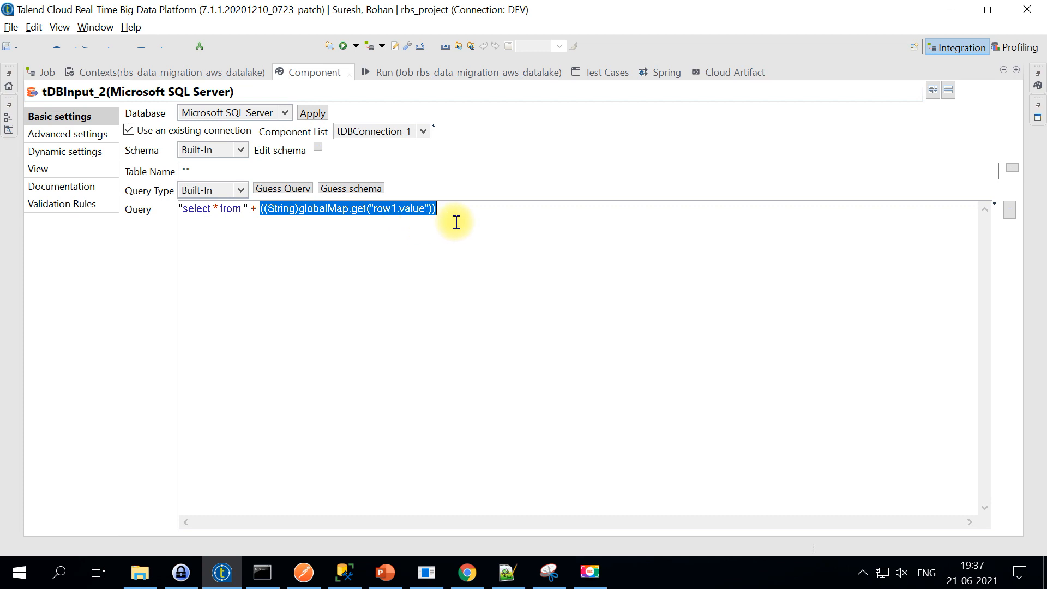
{"action": "left_click", "coordinate": [456, 221]}
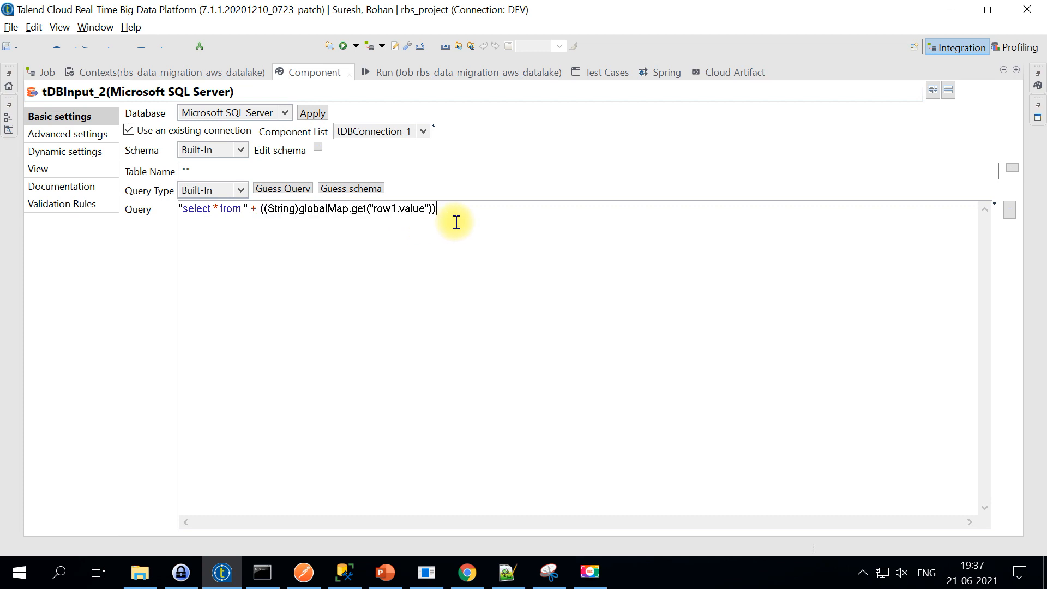
{"action": "left_click_drag", "start_coordinate": [228, 209], "coordinate": [462, 228]}
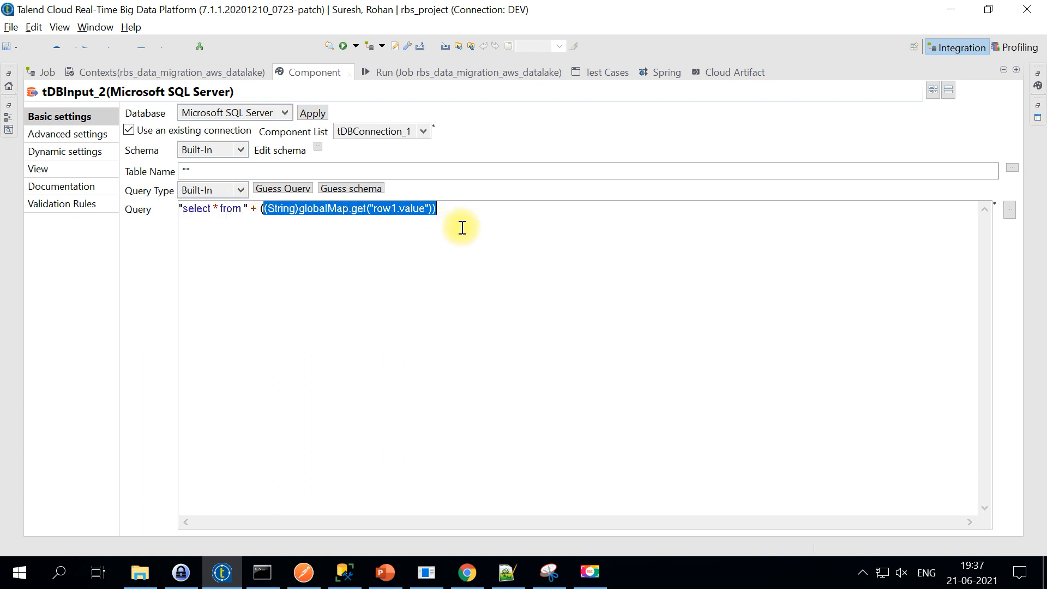
{"action": "left_click", "coordinate": [462, 227]}
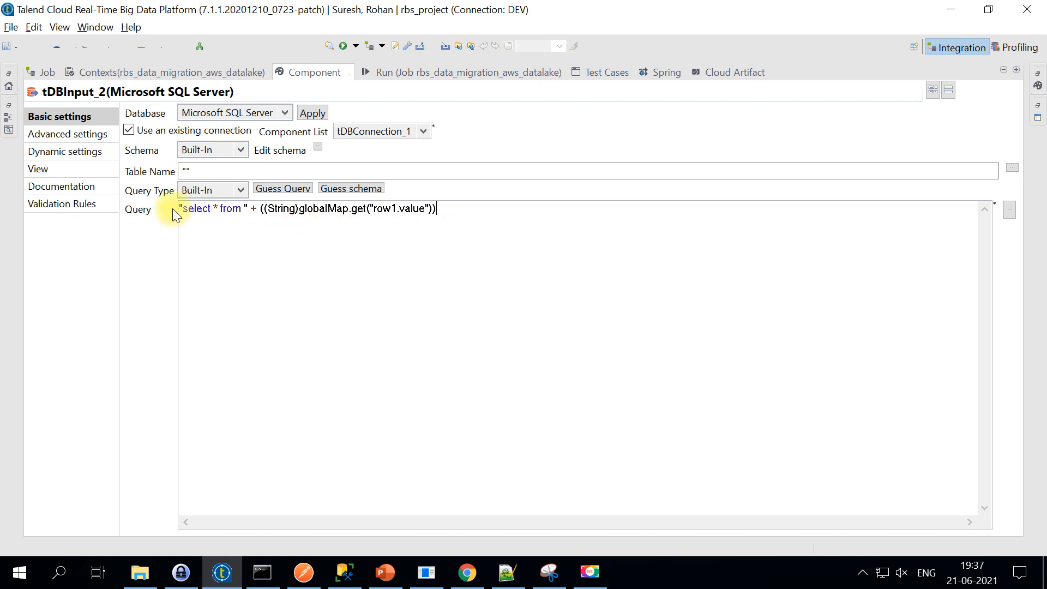
{"action": "left_click_drag", "start_coordinate": [259, 210], "coordinate": [454, 212]}
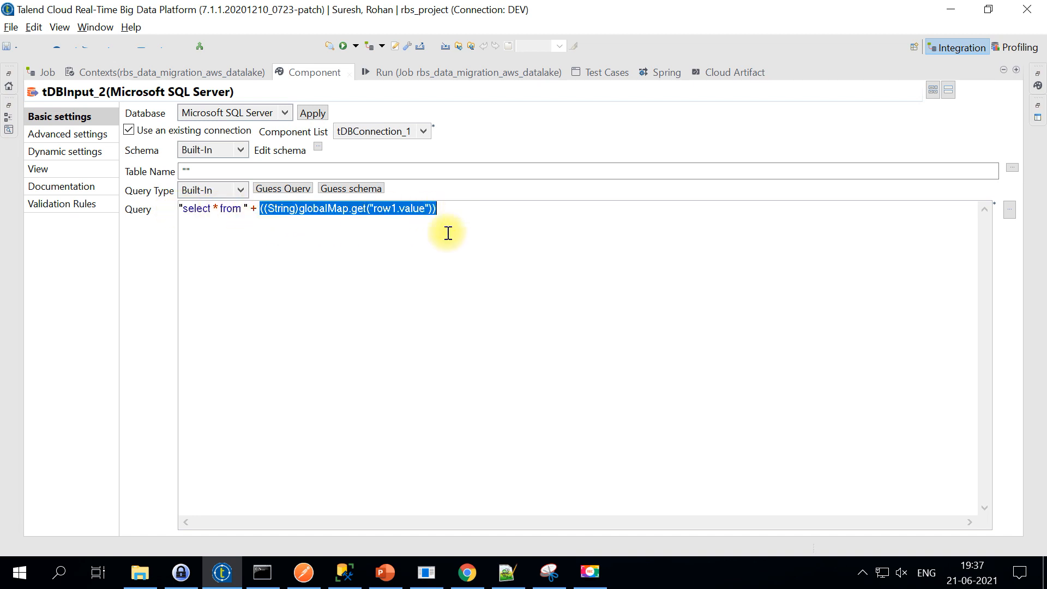
{"action": "left_click", "coordinate": [464, 297]}
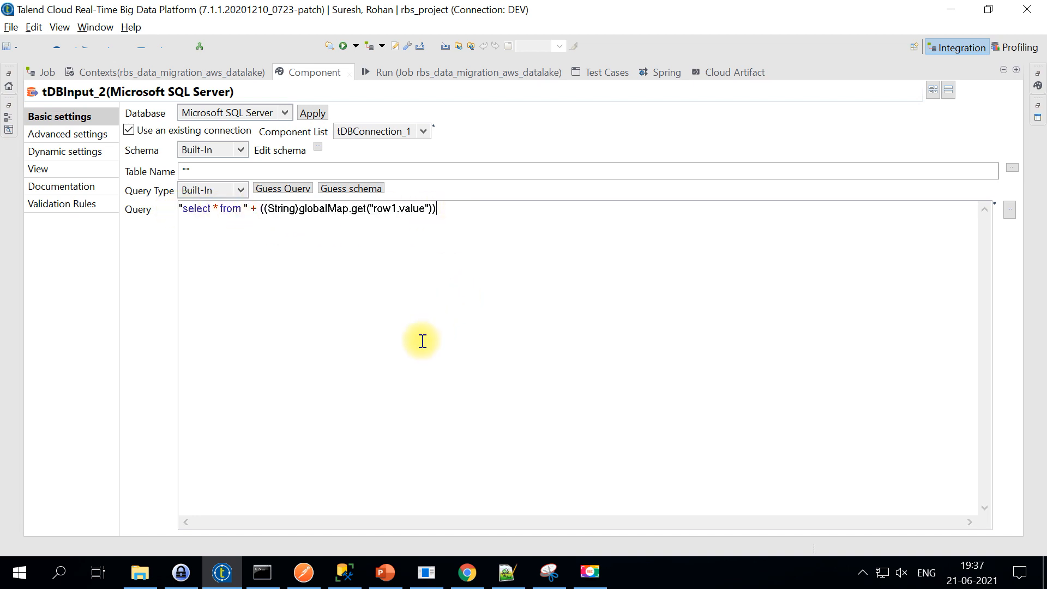
{"action": "left_click", "coordinate": [595, 571]}
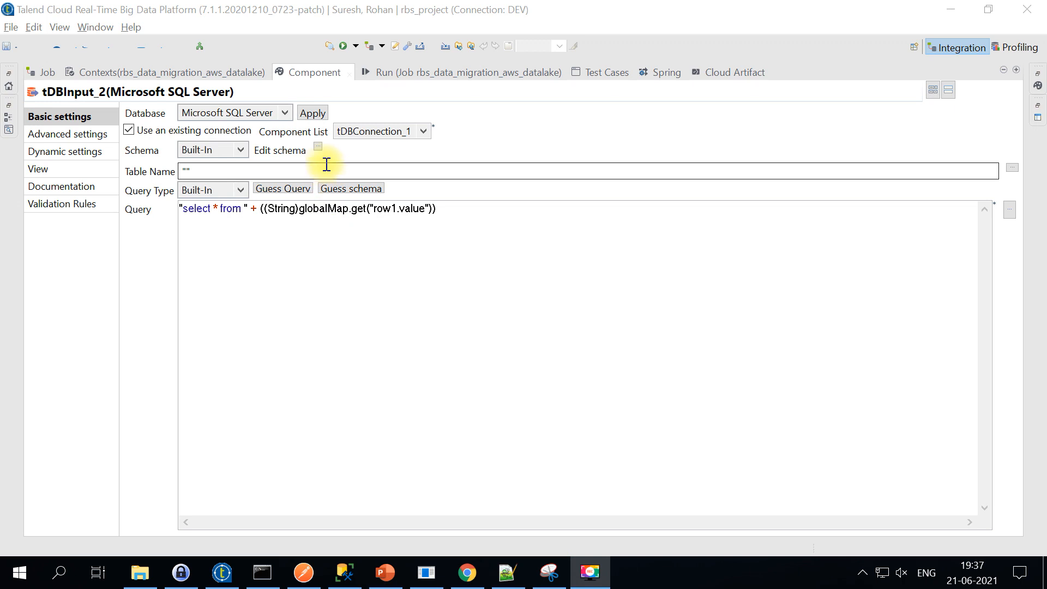
Step: Delete the key and value columns from the schema of tDBInput_2
{"action": "left_click", "coordinate": [319, 147]}
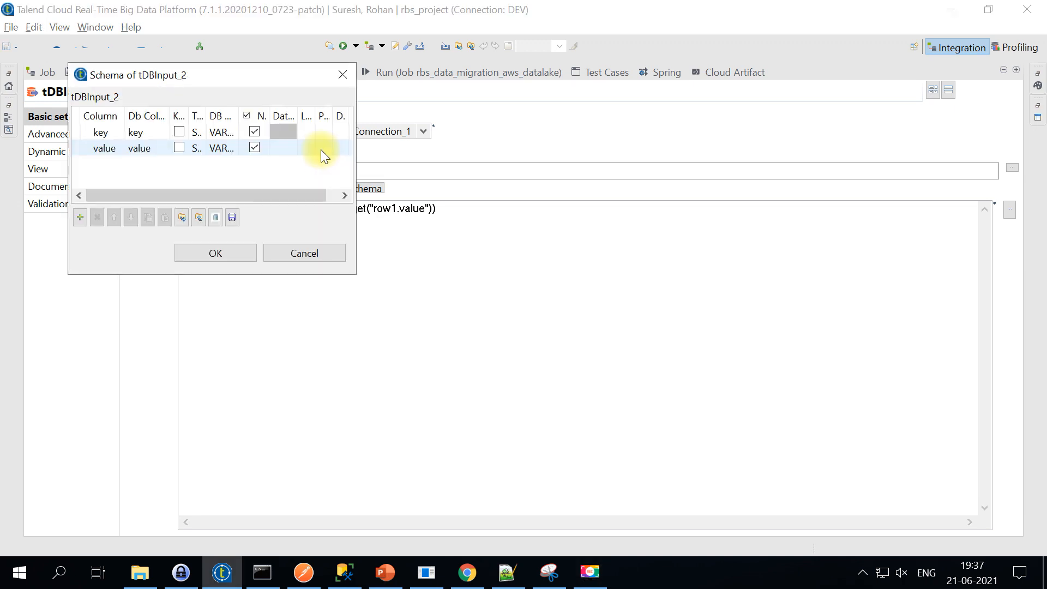
{"action": "left_click", "coordinate": [91, 133]}
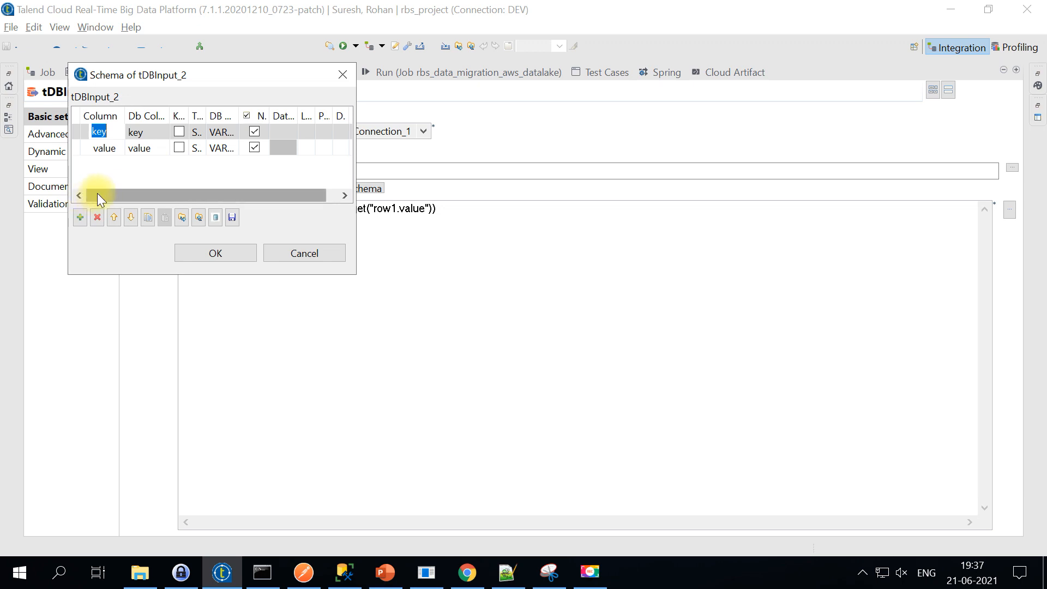
{"action": "left_click", "coordinate": [109, 150], "text": "shift"}
{"action": "left_click", "coordinate": [97, 218]}
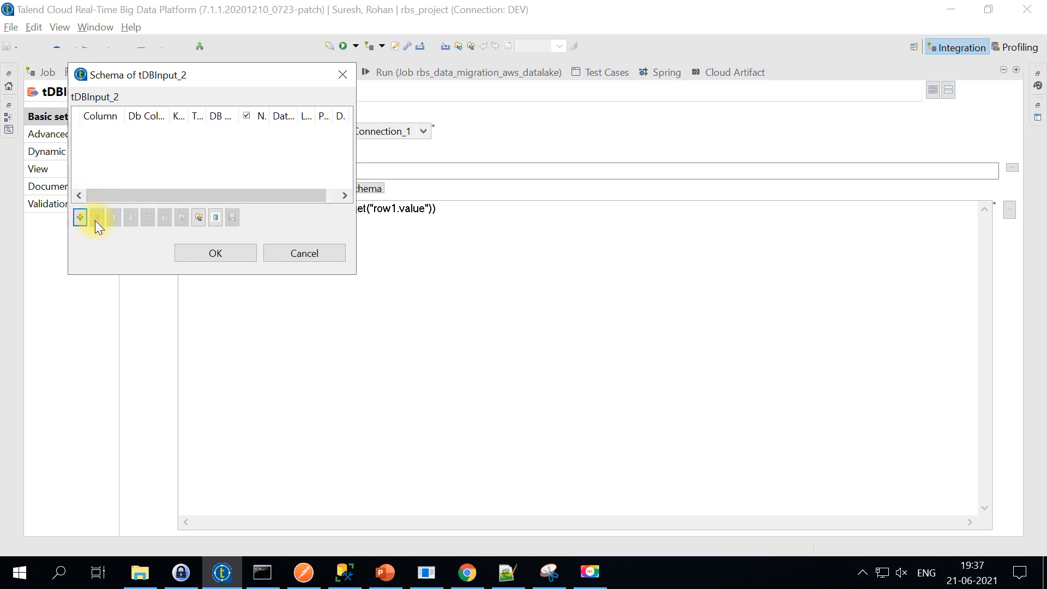
Step: Add a single column named allfields to the schema of tDBInput_2
{"action": "left_click", "coordinate": [80, 218]}
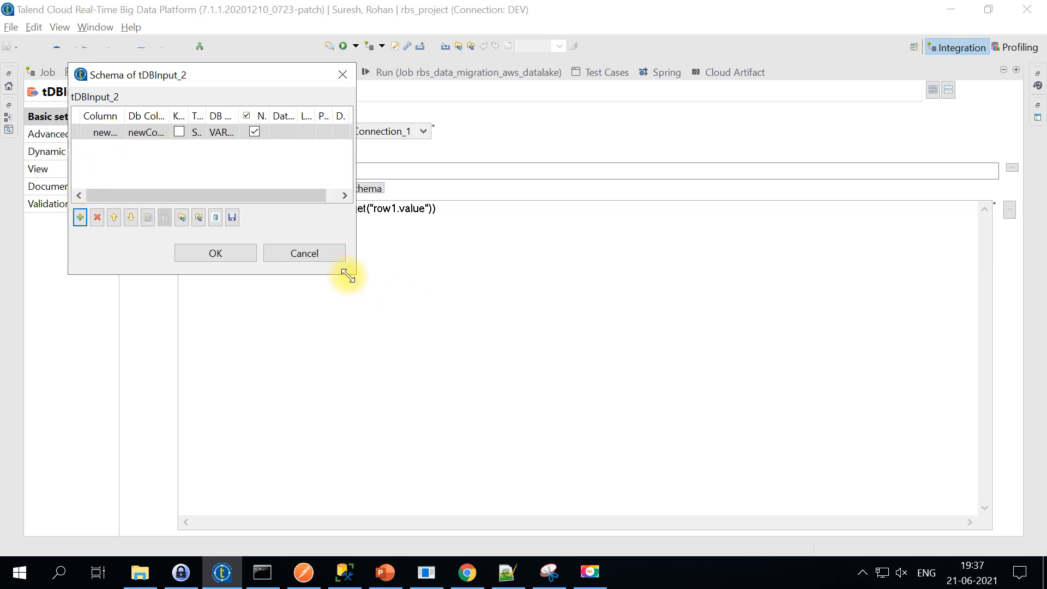
{"action": "left_click_drag", "start_coordinate": [348, 276], "coordinate": [704, 357]}
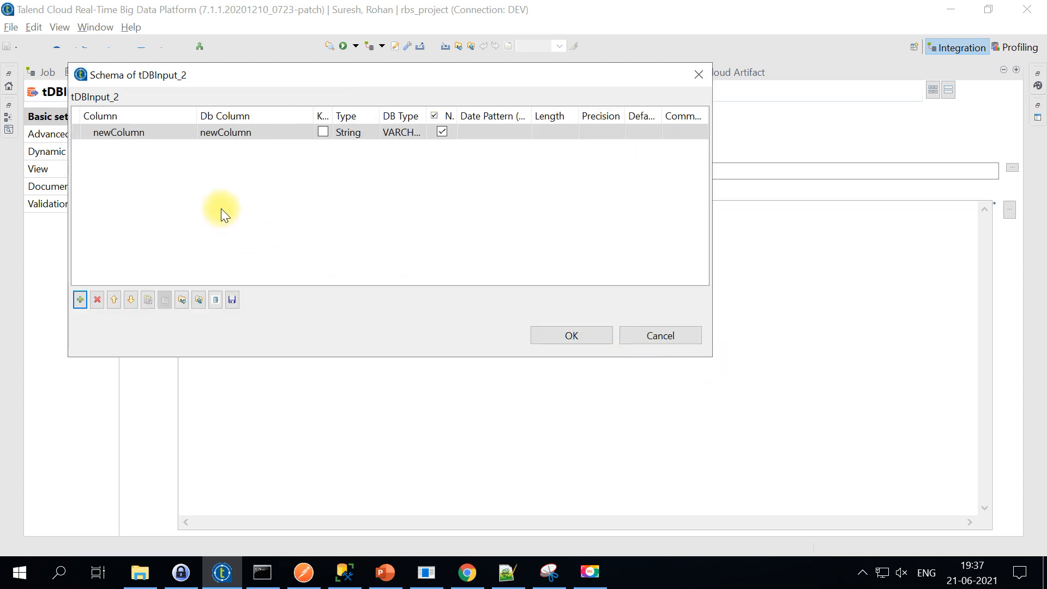
{"action": "left_click", "coordinate": [165, 136]}
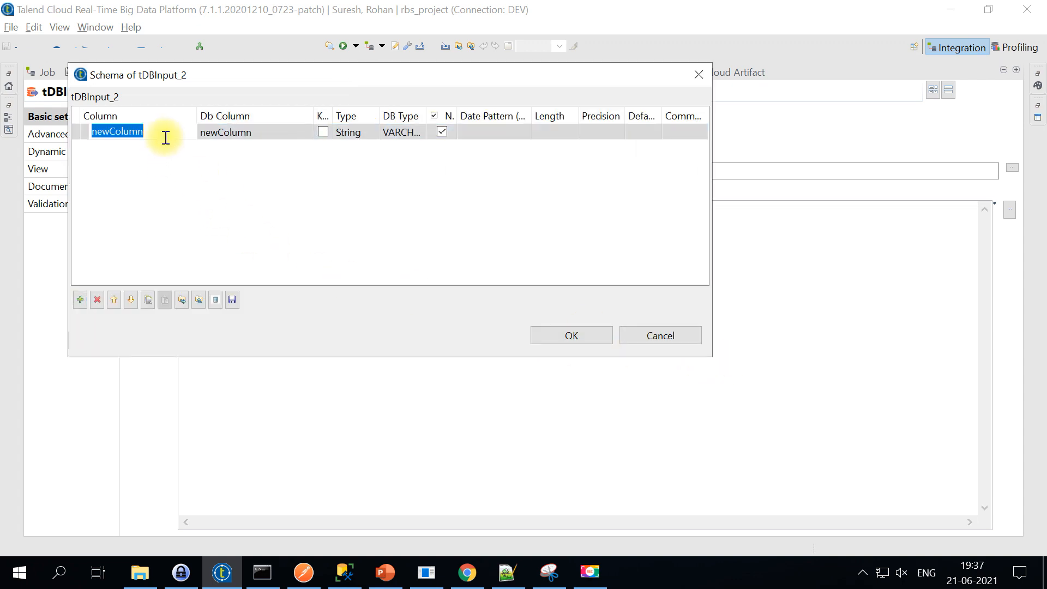
{"action": "type", "text": "allfield"}
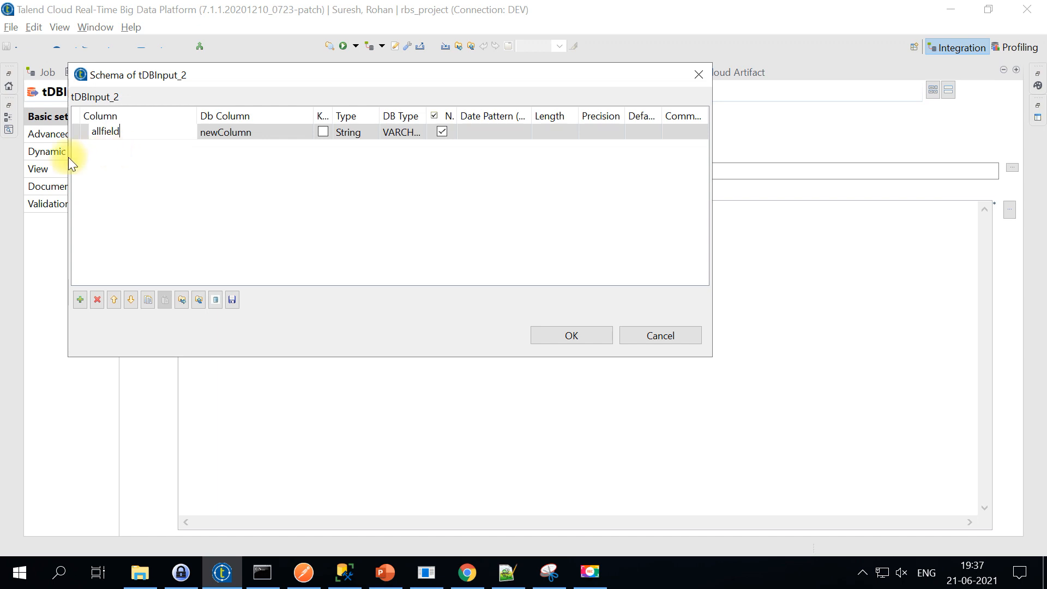
{"action": "key", "text": "Tab"}
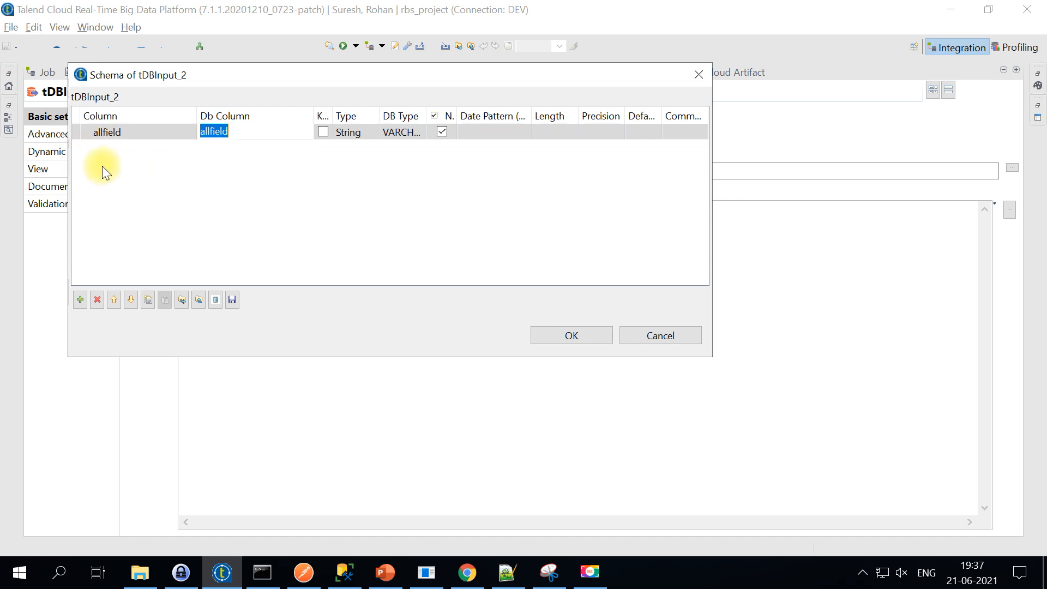
{"action": "left_click", "coordinate": [127, 134]}
{"action": "left_click", "coordinate": [128, 132]}
{"action": "type", "text": "s"}
{"action": "left_click", "coordinate": [198, 188]}
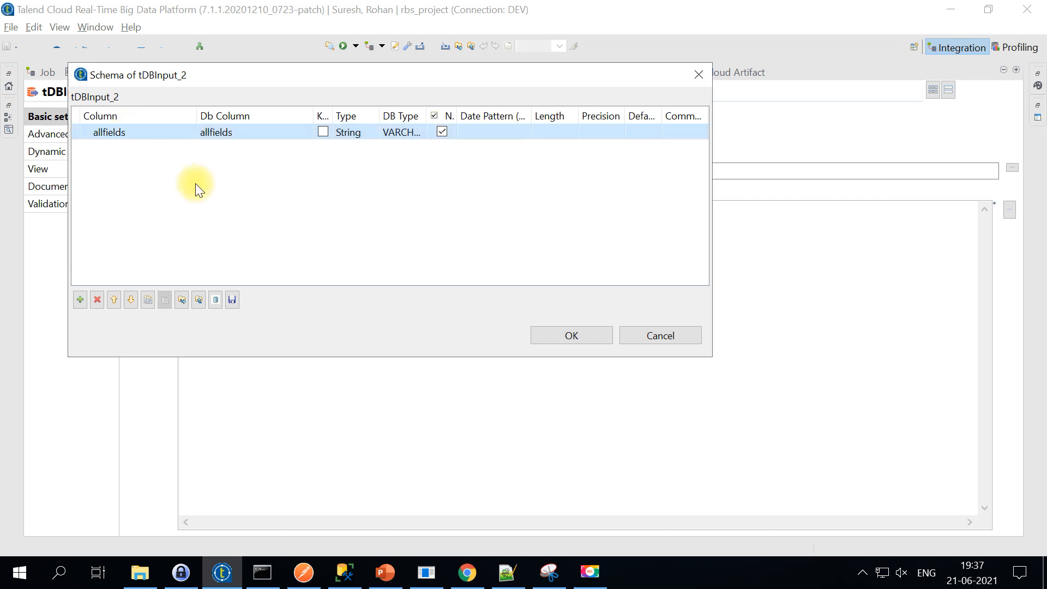
Step: Set the type of the allfields column to Dynamic and accept the schema of tDBInput_2
{"action": "left_click", "coordinate": [367, 133]}
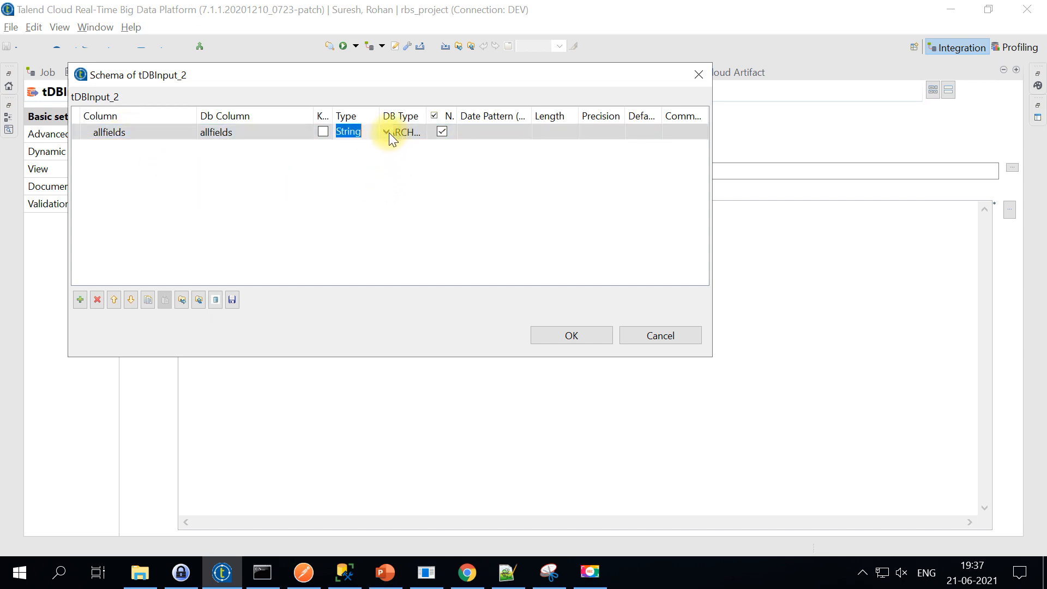
{"action": "left_click", "coordinate": [387, 132]}
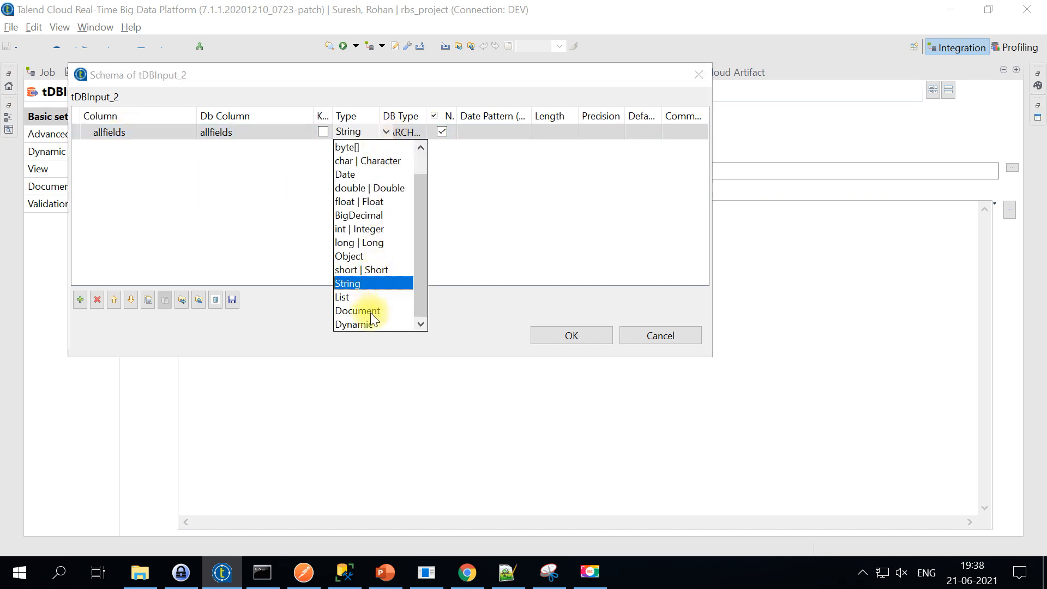
{"action": "left_click", "coordinate": [358, 323]}
{"action": "left_click", "coordinate": [360, 195]}
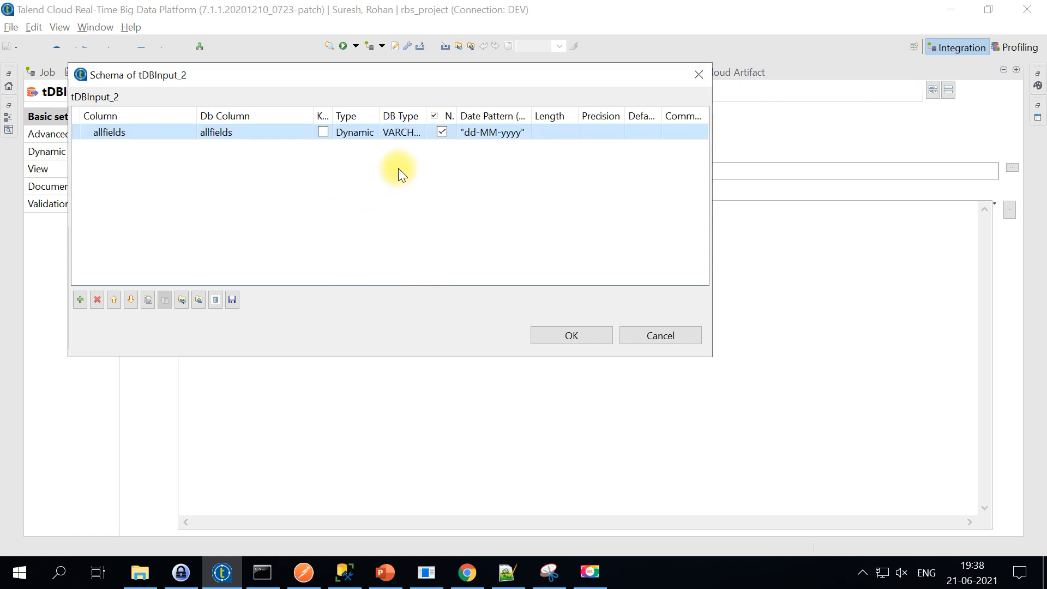
{"action": "left_click_drag", "start_coordinate": [381, 116], "coordinate": [479, 121]}
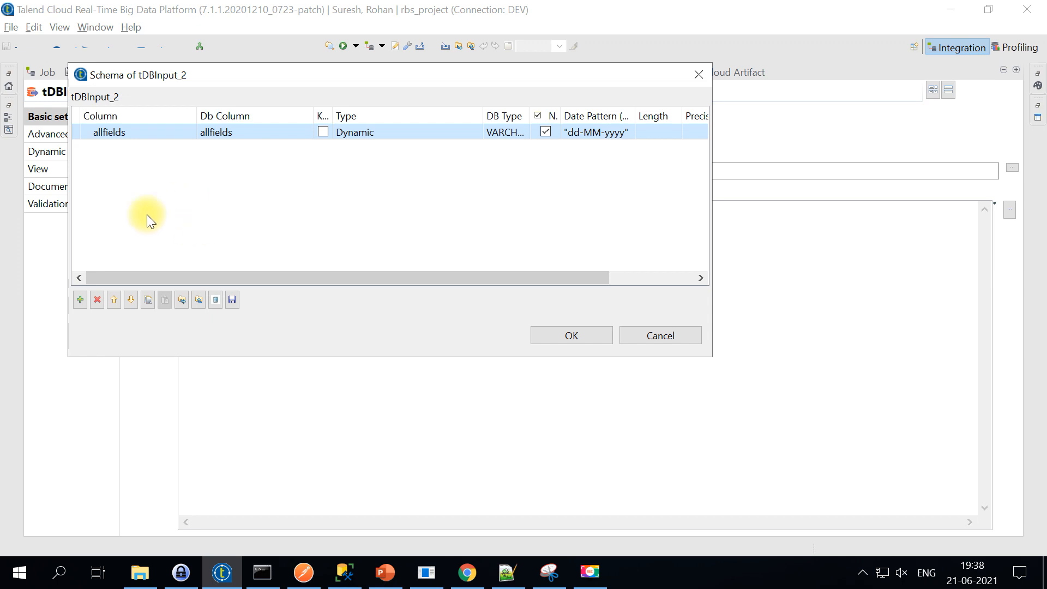
{"action": "left_click_drag", "start_coordinate": [709, 361], "coordinate": [966, 428]}
{"action": "left_click", "coordinate": [114, 133]}
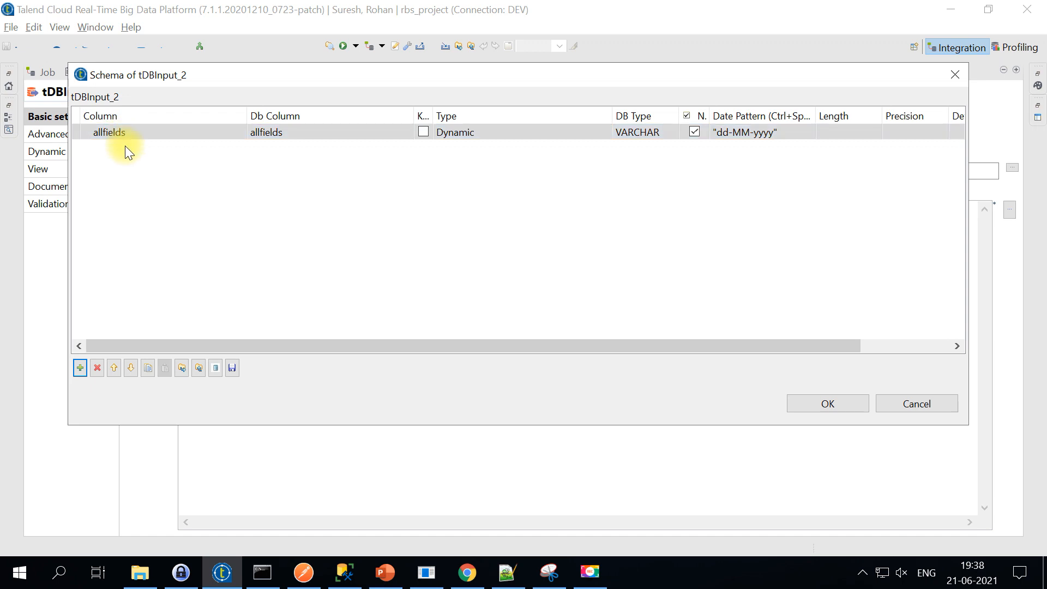
{"action": "left_click", "coordinate": [834, 404]}
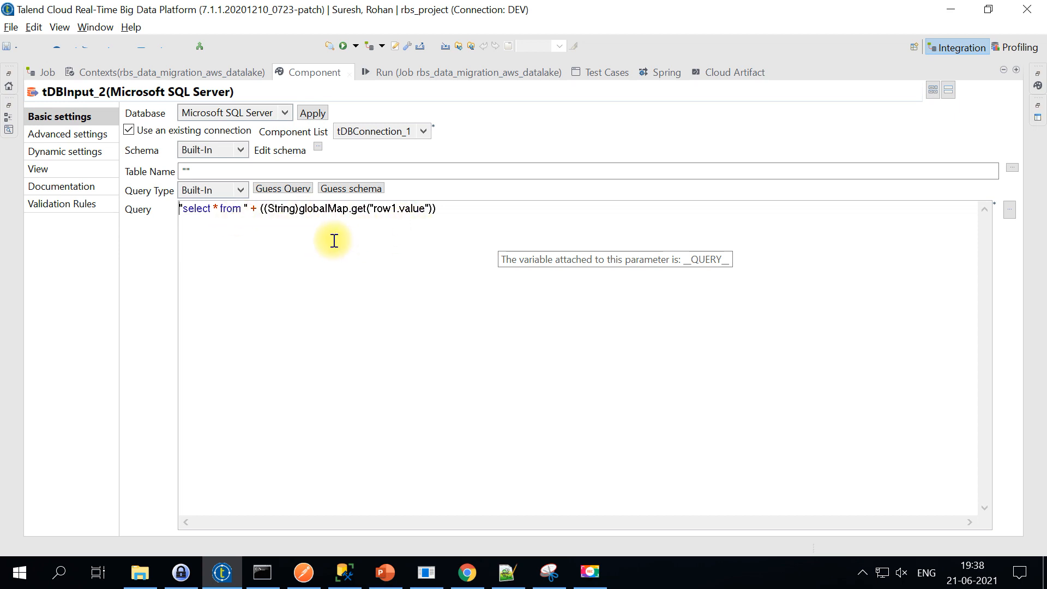
Step: Move tFileOutputDelimited_1 closer to tDBInput_2 and connect the two components with a main row link
{"action": "double_click", "coordinate": [297, 73]}
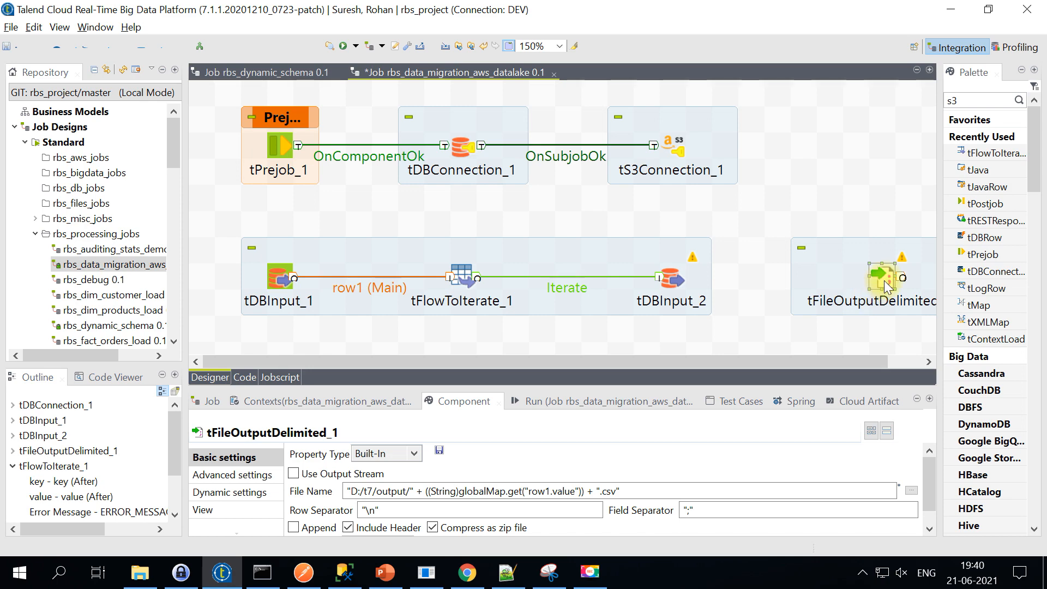
{"action": "left_click_drag", "start_coordinate": [886, 287], "coordinate": [835, 287]}
{"action": "left_click", "coordinate": [676, 285]}
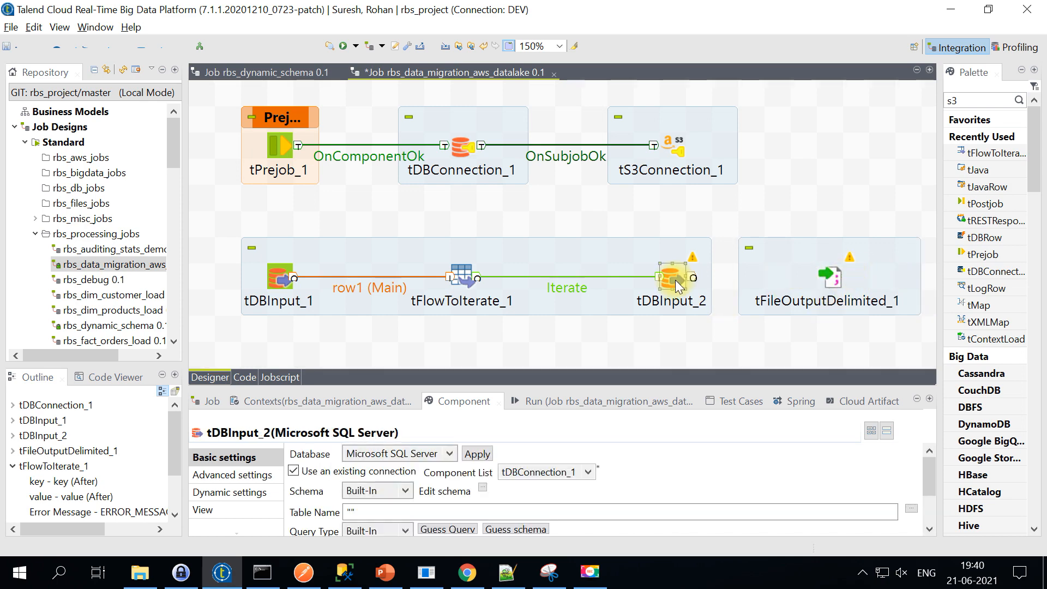
{"action": "right_click", "coordinate": [675, 285]}
{"action": "mouse_move", "coordinate": [702, 285]}
{"action": "left_click", "coordinate": [883, 287]}
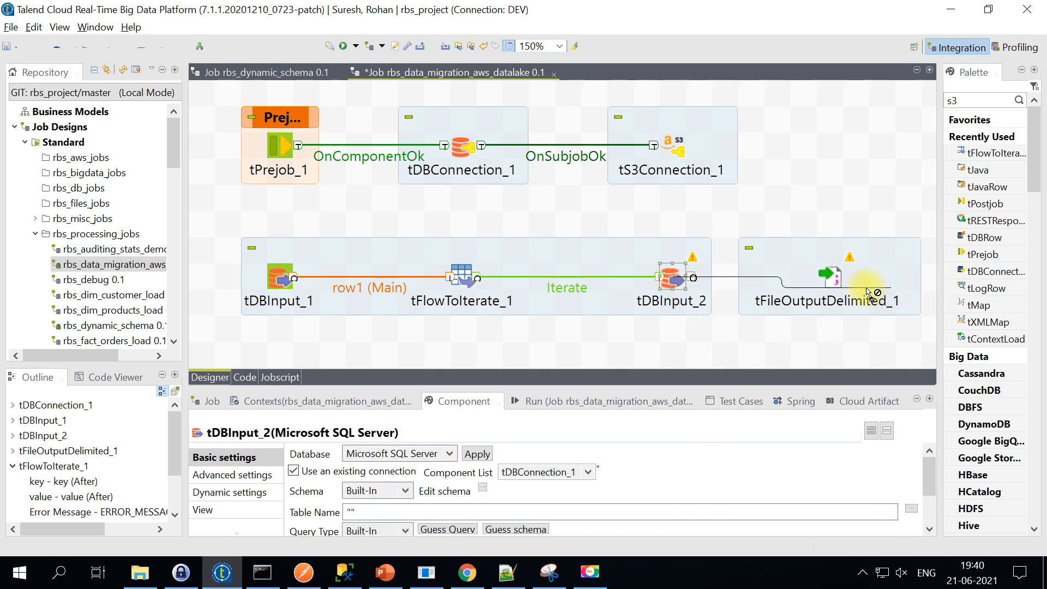
{"action": "left_click", "coordinate": [832, 279]}
{"action": "left_click", "coordinate": [852, 282]}
{"action": "left_click_drag", "start_coordinate": [852, 282], "coordinate": [854, 283]}
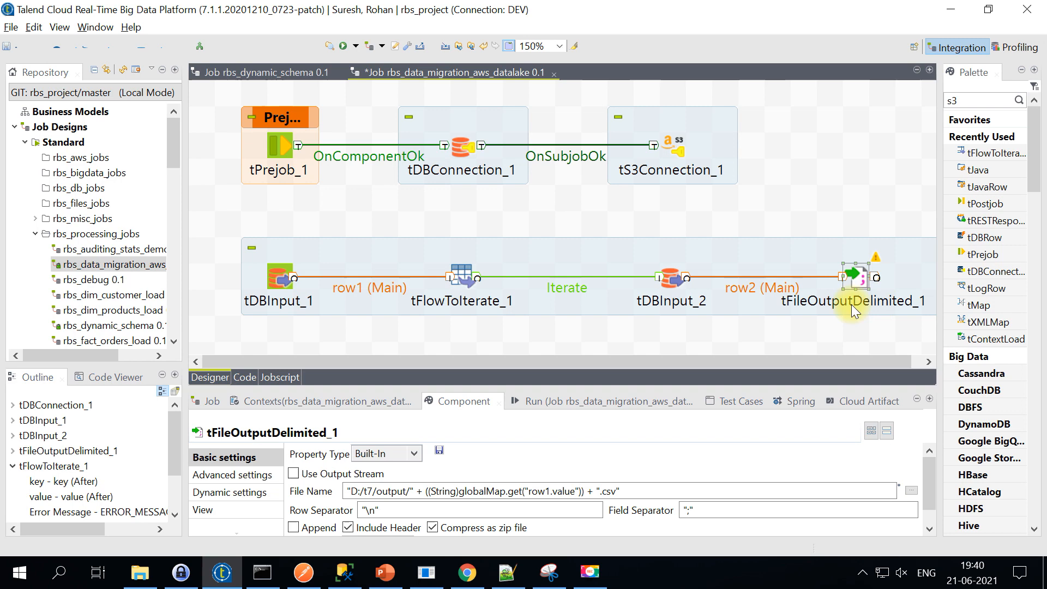
Step: Examine the file name expression, the compression option and the advanced settings of tFileOutputDelimited_1
{"action": "double_click", "coordinate": [855, 282]}
{"action": "double_click", "coordinate": [452, 401]}
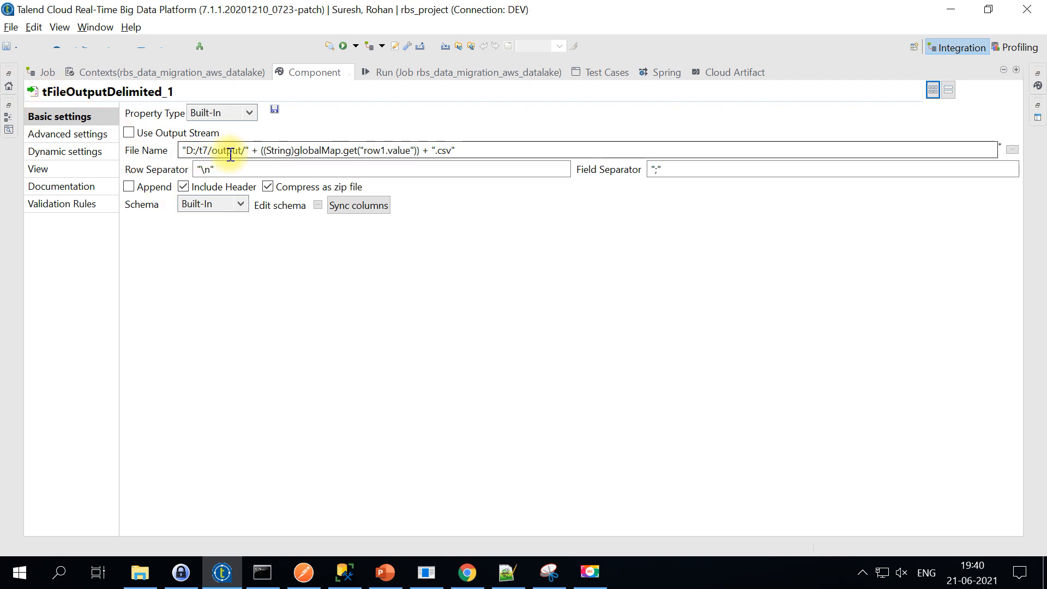
{"action": "left_click_drag", "start_coordinate": [252, 152], "coordinate": [172, 150]}
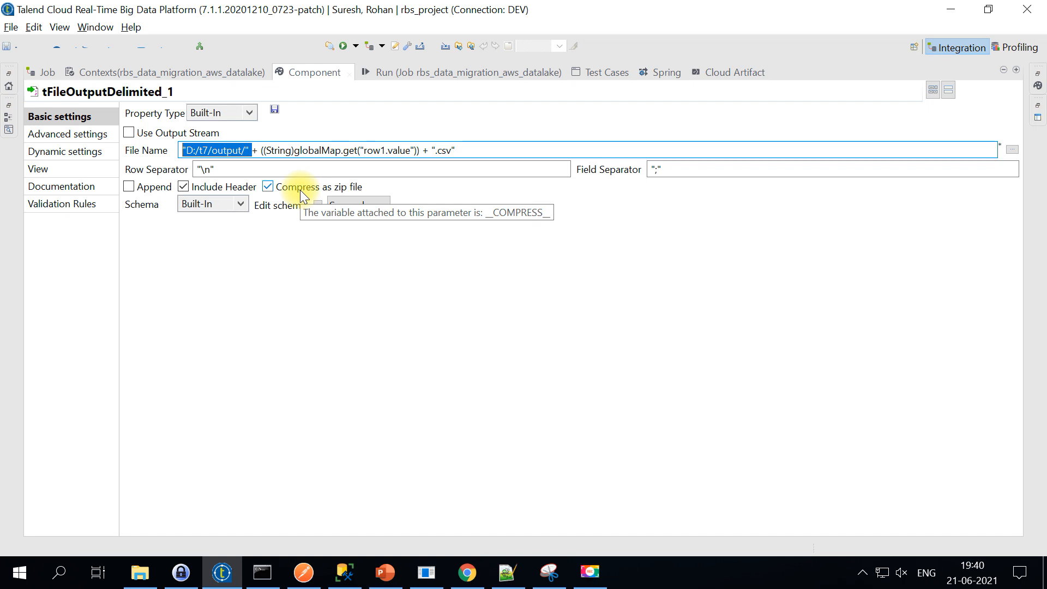
{"action": "left_click_drag", "start_coordinate": [264, 151], "coordinate": [420, 151]}
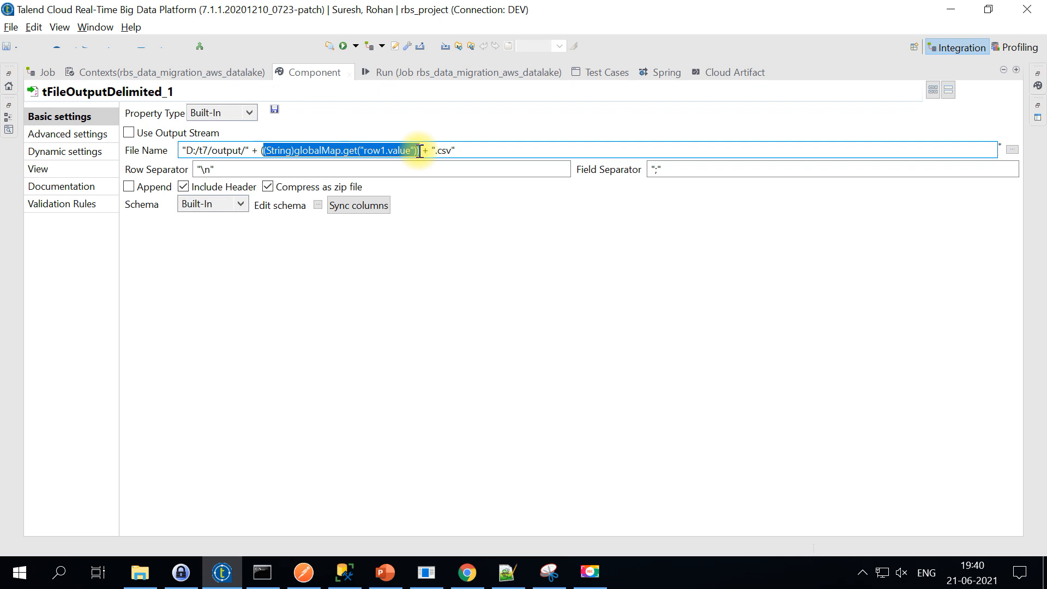
{"action": "left_click_drag", "start_coordinate": [433, 151], "coordinate": [140, 133]}
{"action": "left_click", "coordinate": [466, 153]}
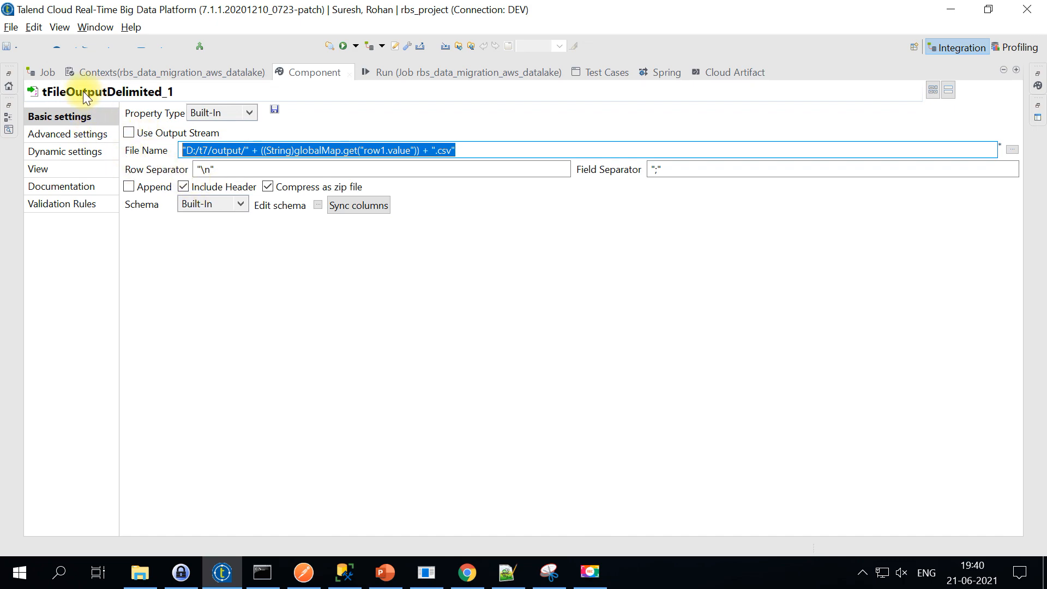
{"action": "double_click", "coordinate": [290, 75]}
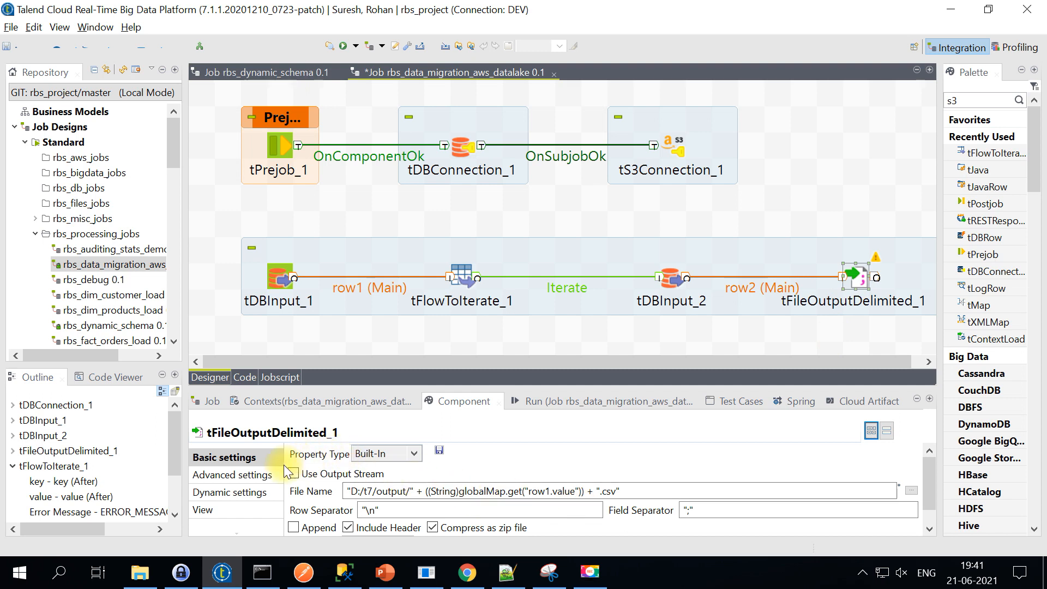
{"action": "left_click", "coordinate": [235, 476]}
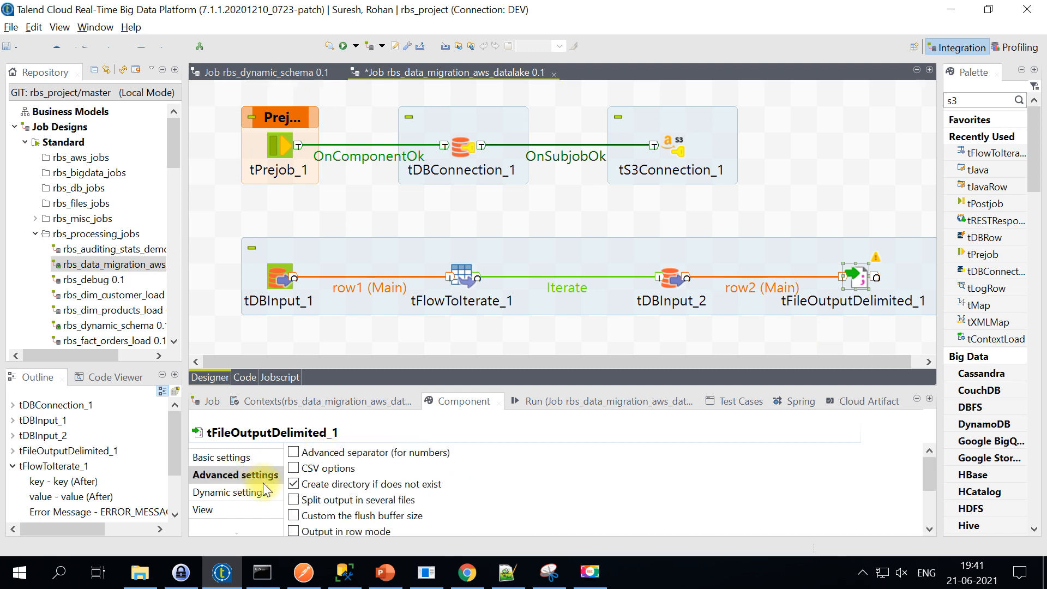
{"action": "scroll", "coordinate": [427, 525], "scroll_direction": "down", "scroll_amount": 3}
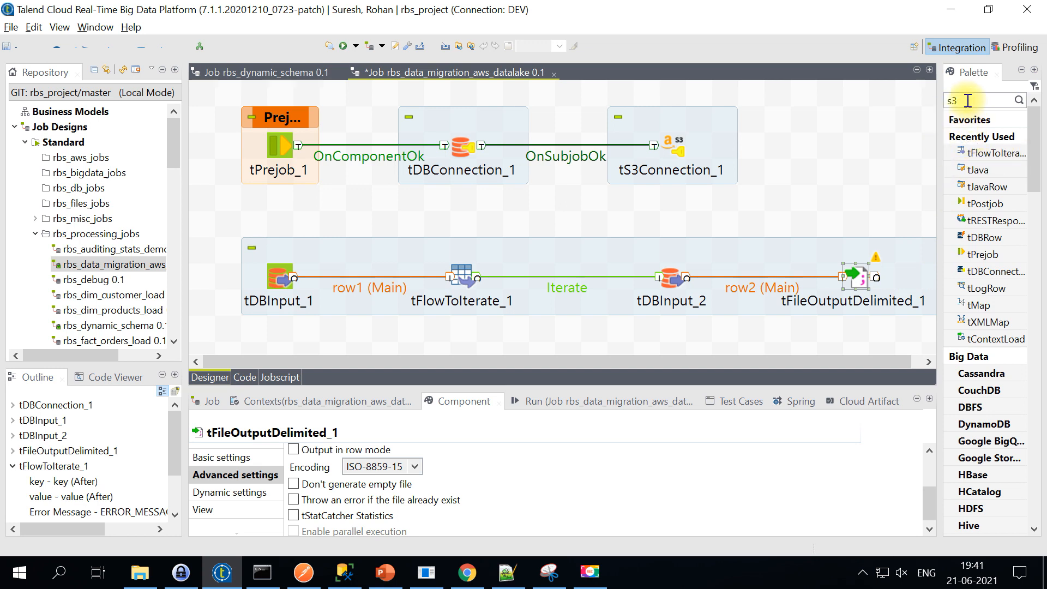
Step: Search the component palette for s3 and try to place a tS3Put component below tDBInput_2
{"action": "key", "text": "Return"}
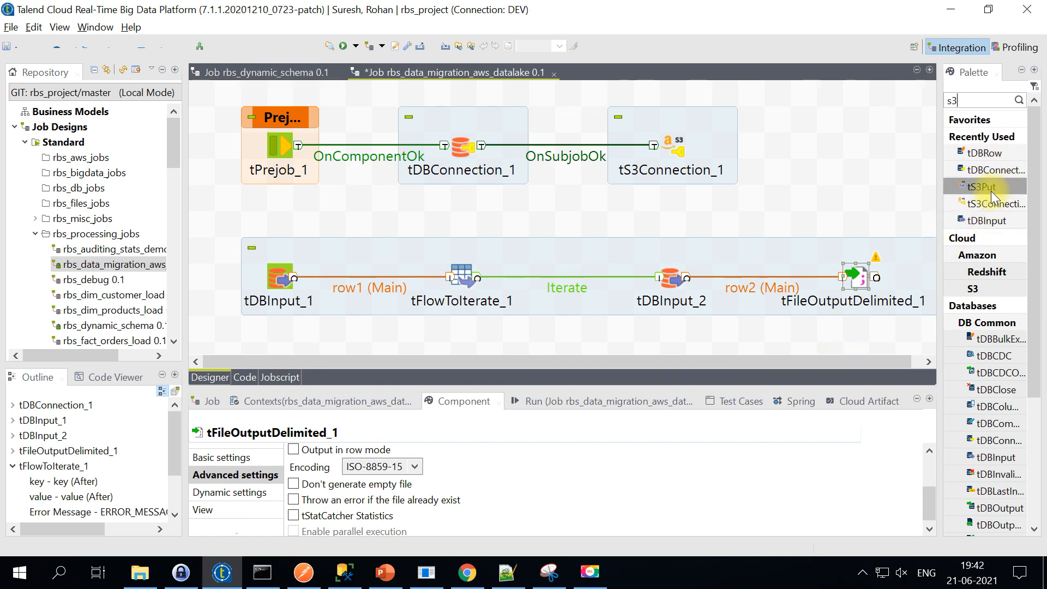
{"action": "left_click", "coordinate": [671, 341]}
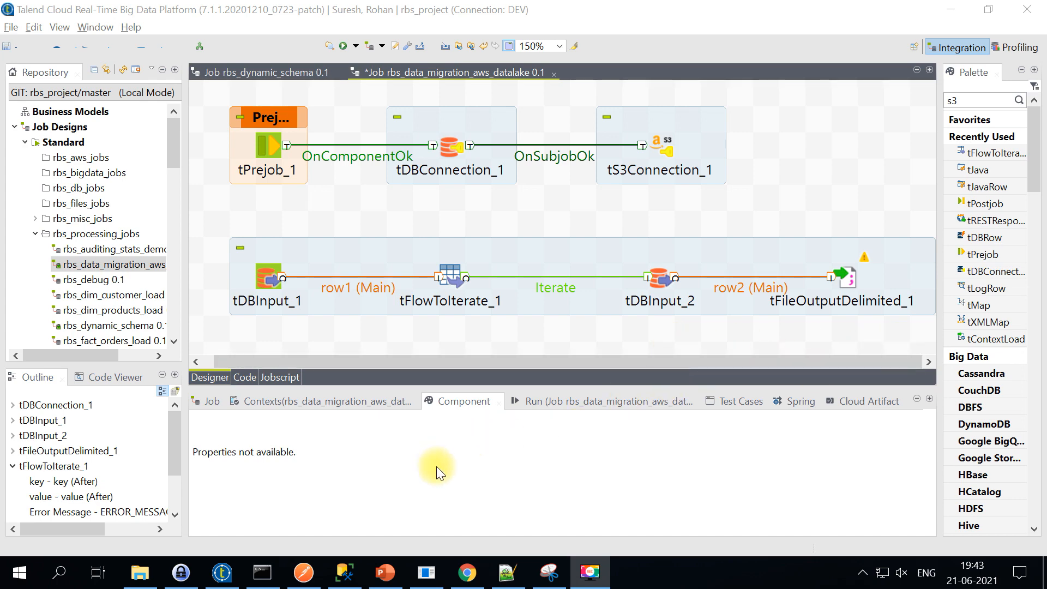
Step: Switch to the AWS console in the browser and open the S3 service by searching for s3
{"action": "left_click", "coordinate": [465, 572]}
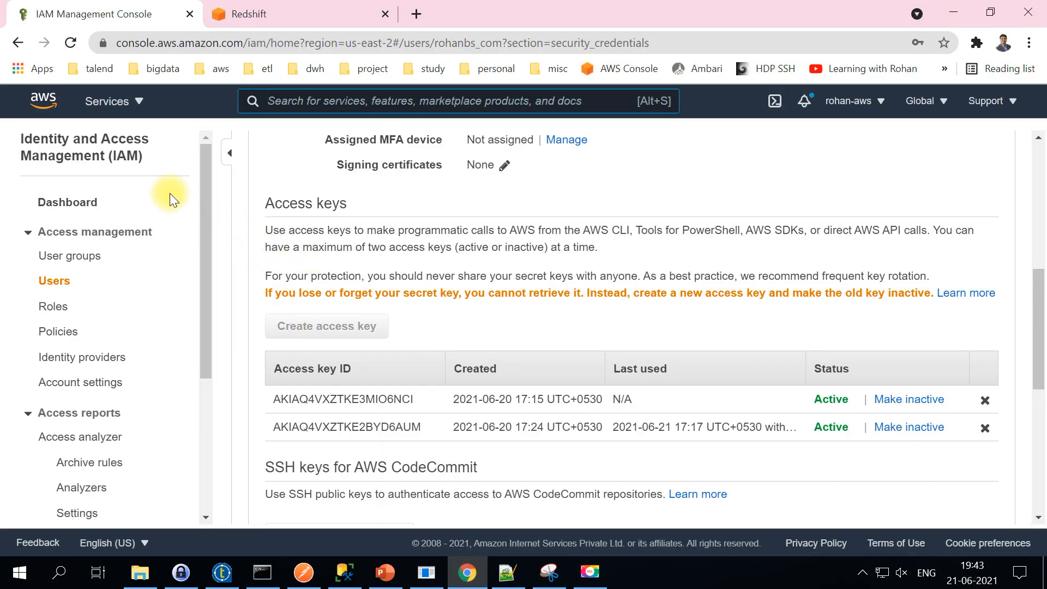
{"action": "left_click", "coordinate": [115, 102]}
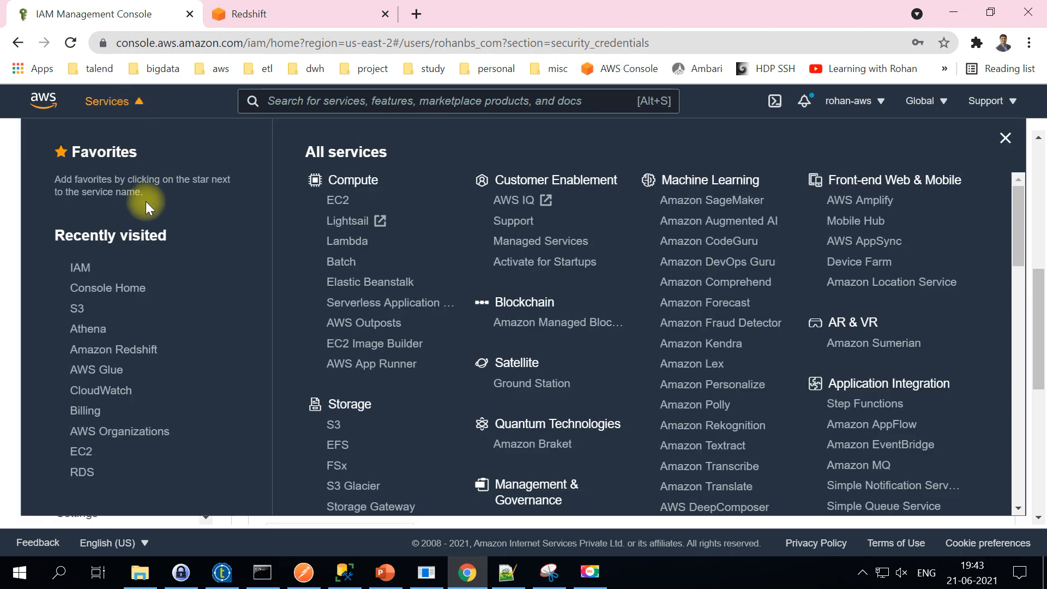
{"action": "left_click", "coordinate": [77, 310]}
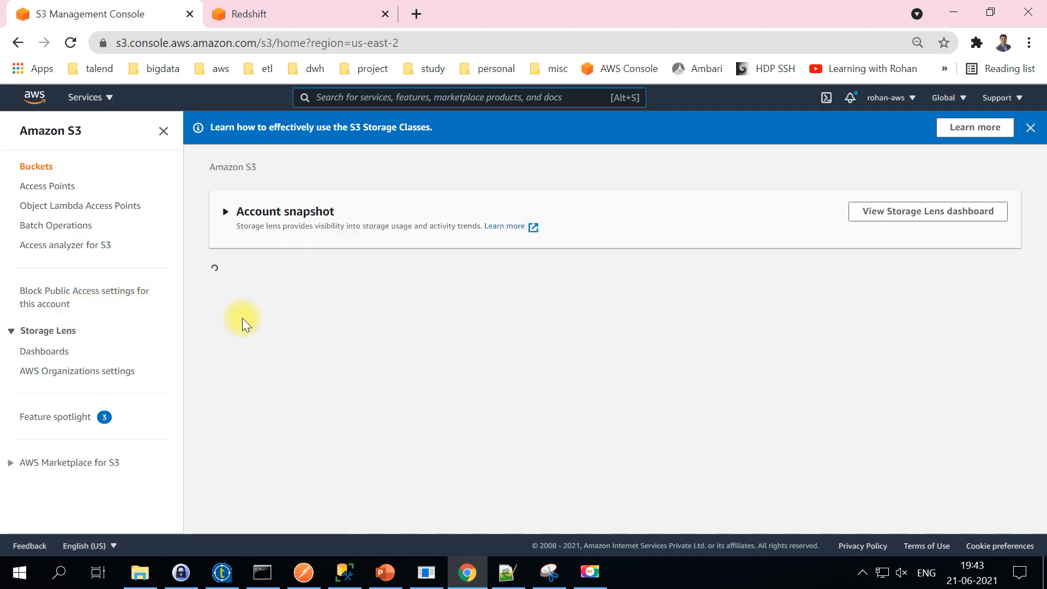
{"action": "left_click", "coordinate": [34, 101]}
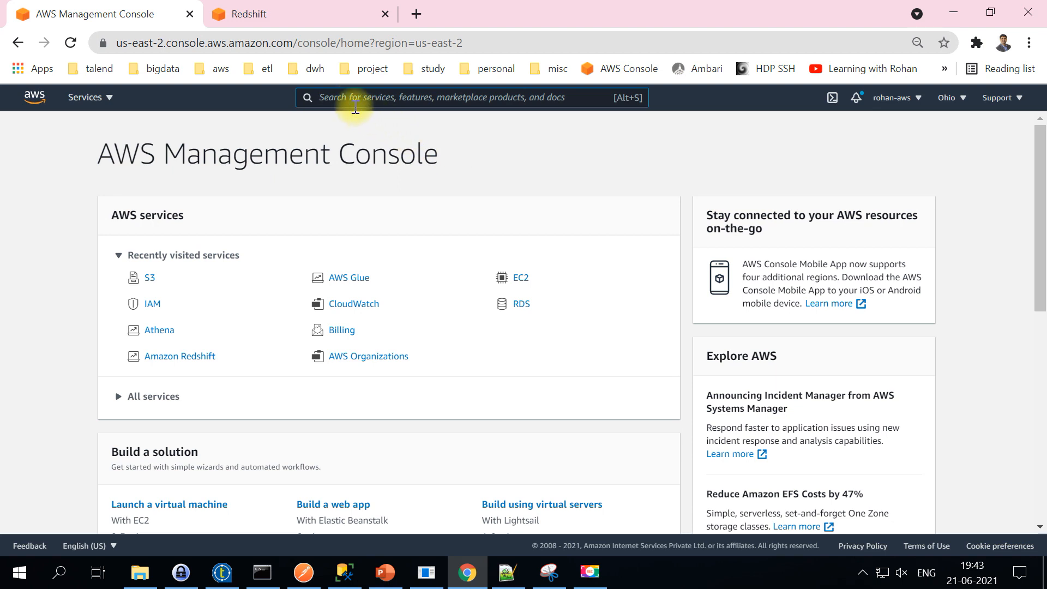
{"action": "type", "text": "s3"}
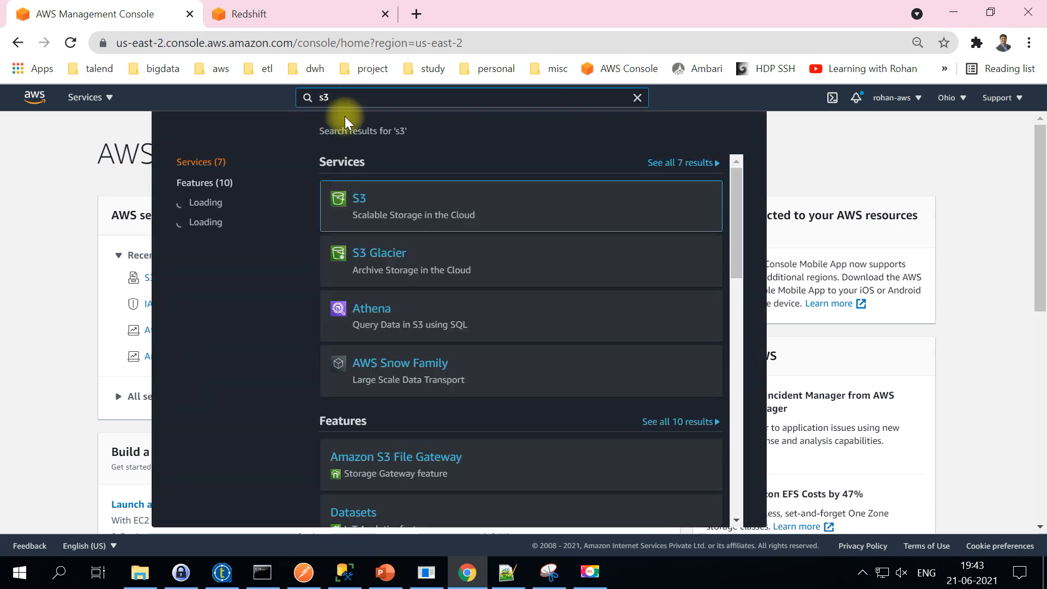
{"action": "left_click", "coordinate": [359, 205]}
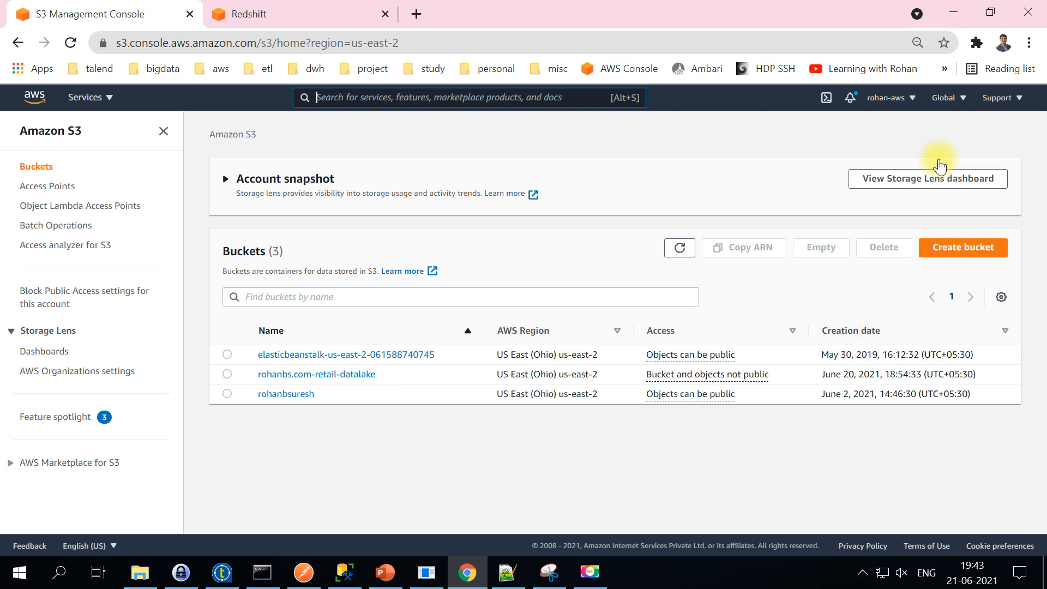
Step: Check the region selection for S3, and open the rohanbs.com-retail-datalake bucket
{"action": "left_click", "coordinate": [956, 100]}
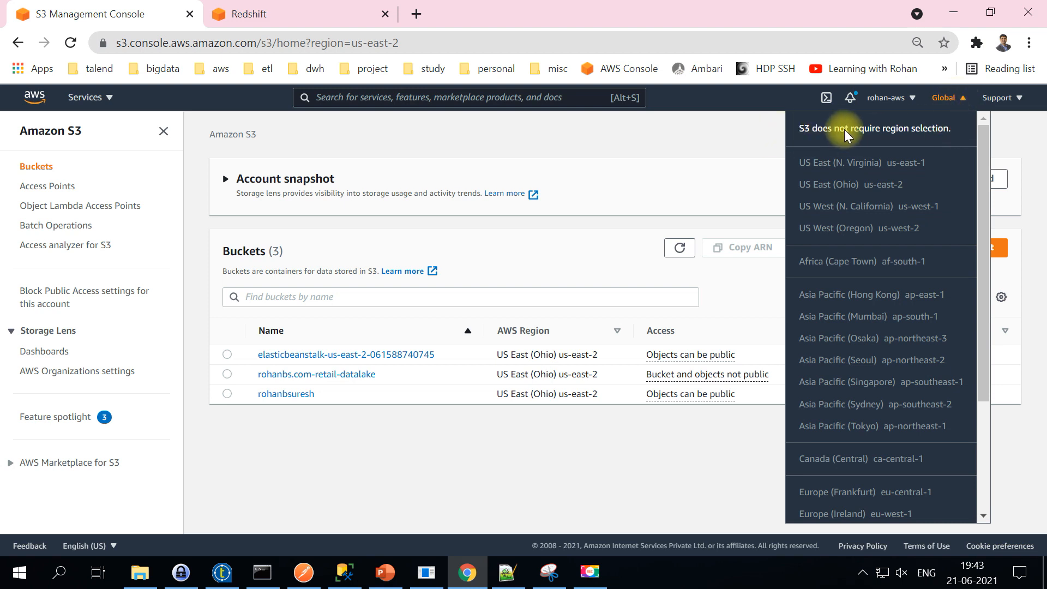
{"action": "left_click_drag", "start_coordinate": [845, 130], "coordinate": [930, 134]}
{"action": "left_click", "coordinate": [728, 137]}
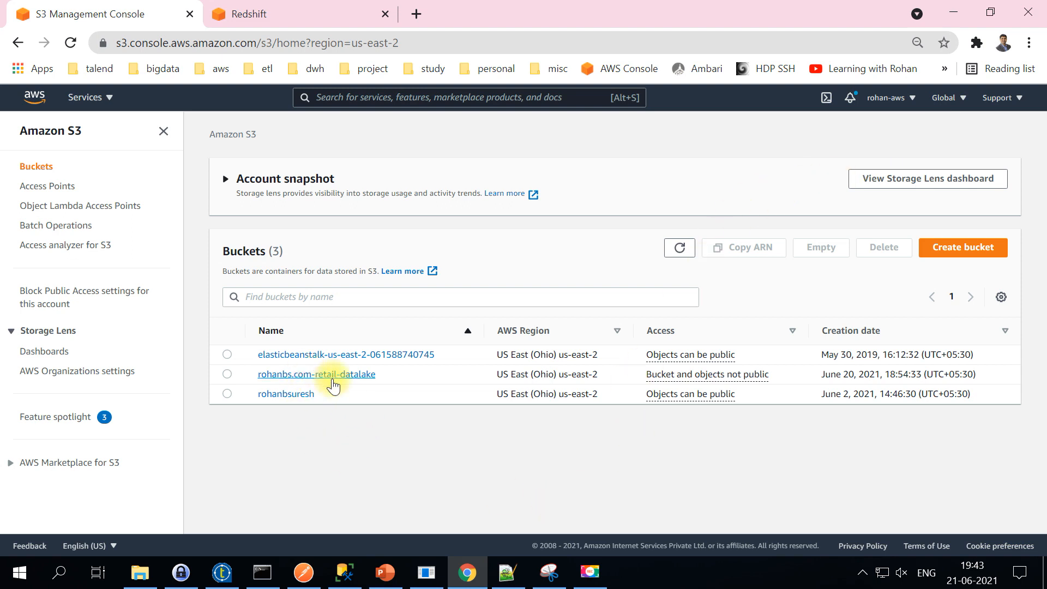
{"action": "left_click", "coordinate": [301, 375]}
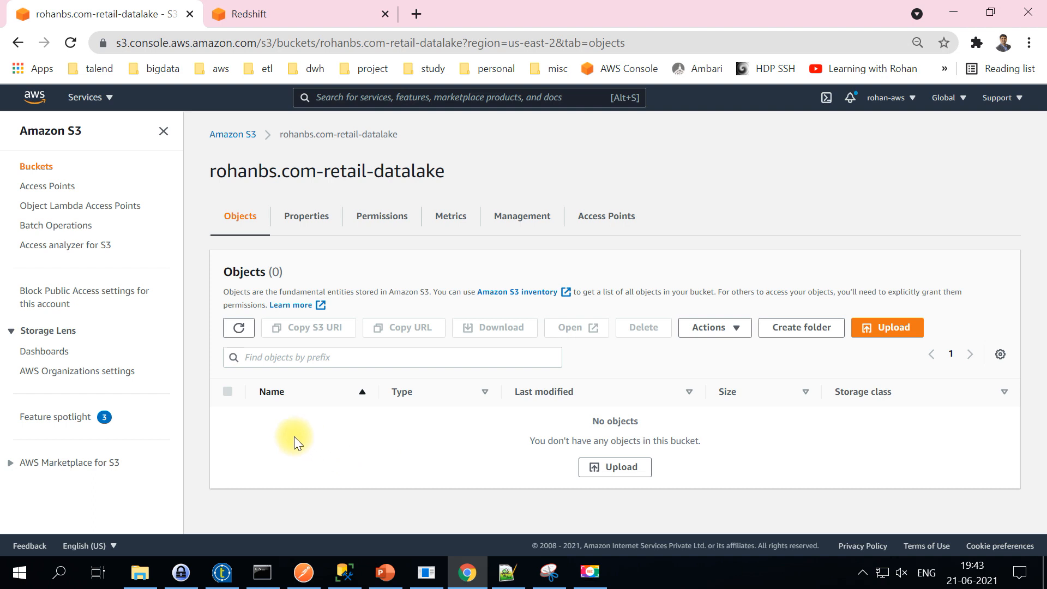
Step: Create a folder named retail-lake in the rohanbs.com-retail-datalake bucket and dismiss the notification
{"action": "left_click", "coordinate": [789, 328]}
{"action": "type", "text": "retail-lake"}
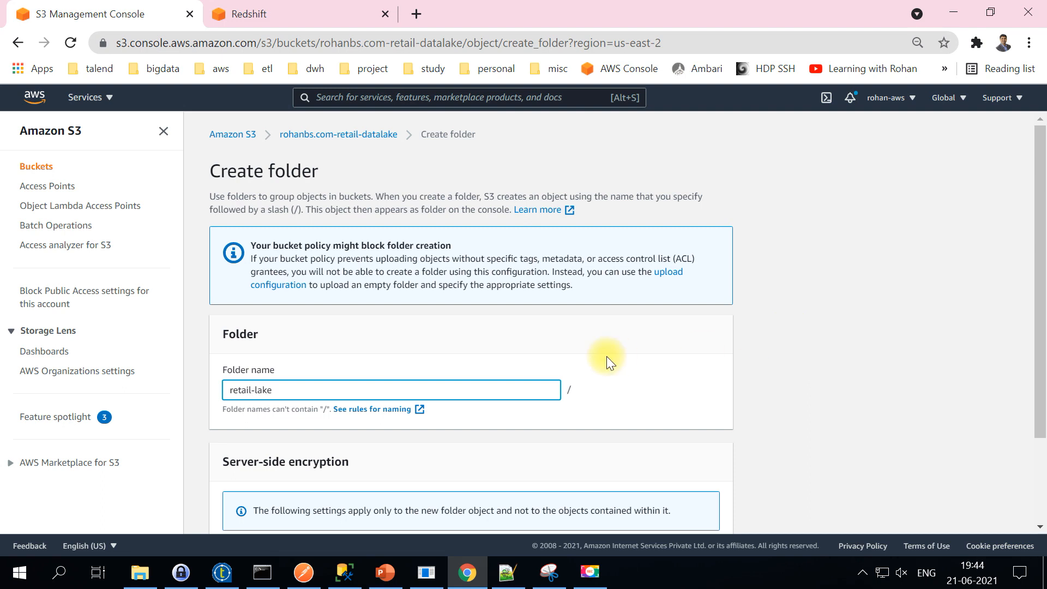
{"action": "scroll", "coordinate": [797, 362], "scroll_direction": "down", "scroll_amount": 2}
{"action": "left_click", "coordinate": [701, 513]}
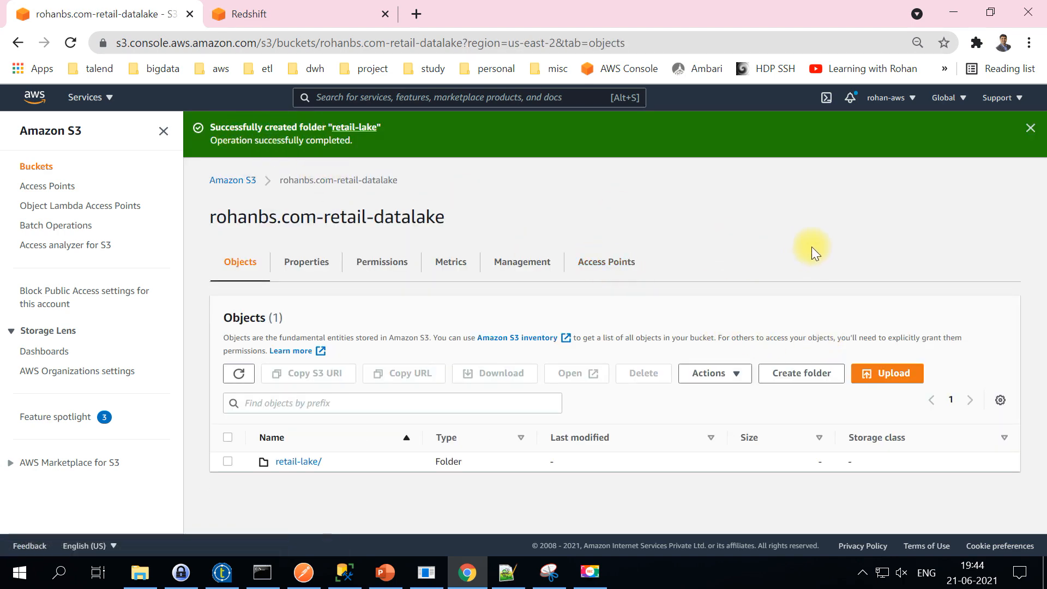
{"action": "left_click", "coordinate": [1030, 127]}
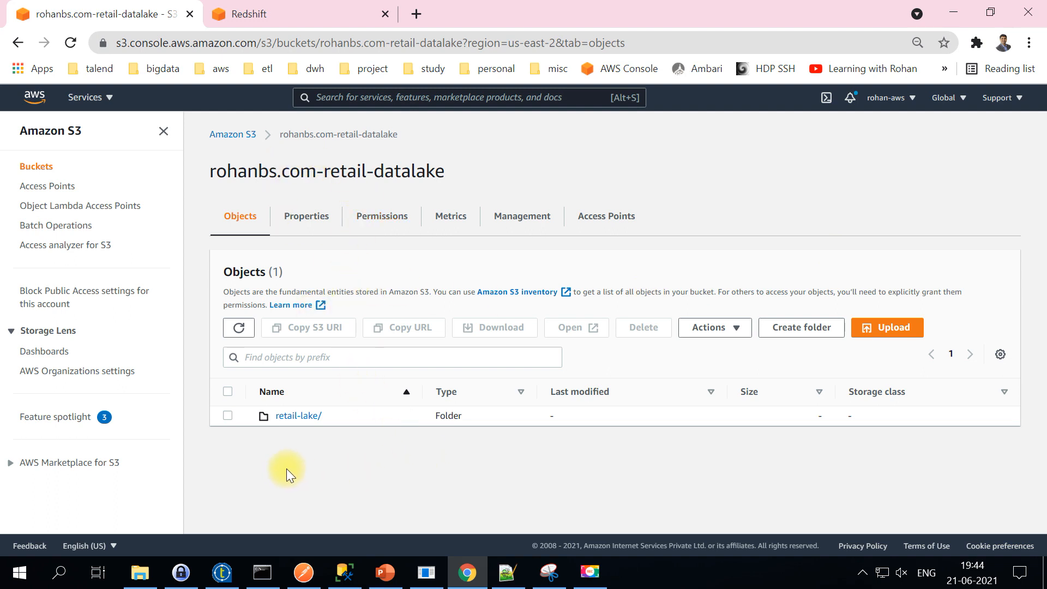
Step: Open the retail-lake folder and examine its contents and its bucket and folder path
{"action": "left_click", "coordinate": [299, 417]}
{"action": "left_click_drag", "start_coordinate": [594, 415], "coordinate": [633, 434]}
{"action": "left_click", "coordinate": [388, 433]}
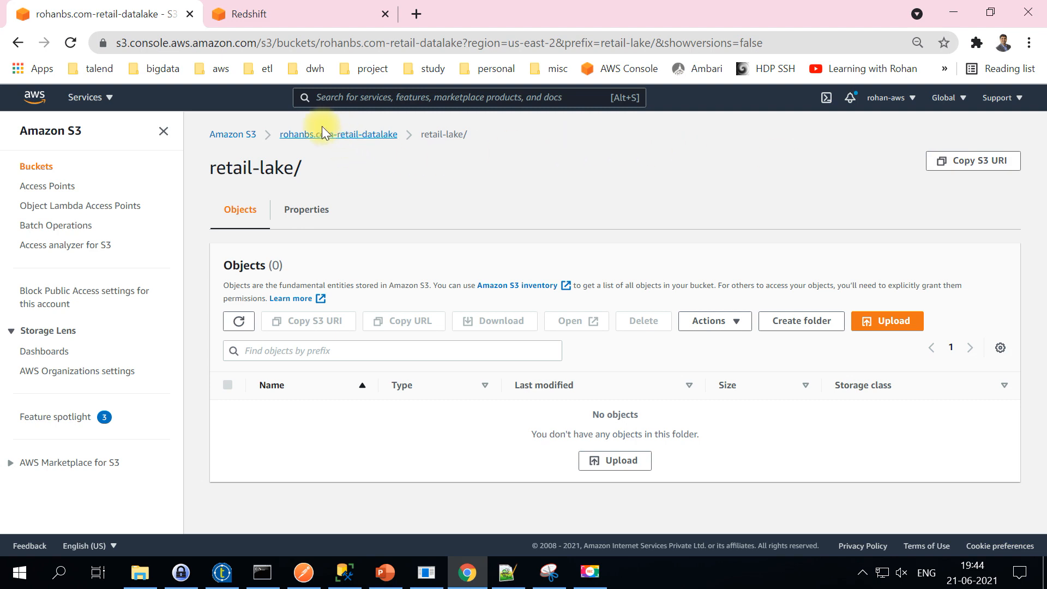
{"action": "left_click_drag", "start_coordinate": [276, 136], "coordinate": [403, 135]}
{"action": "left_click_drag", "start_coordinate": [470, 135], "coordinate": [422, 135]}
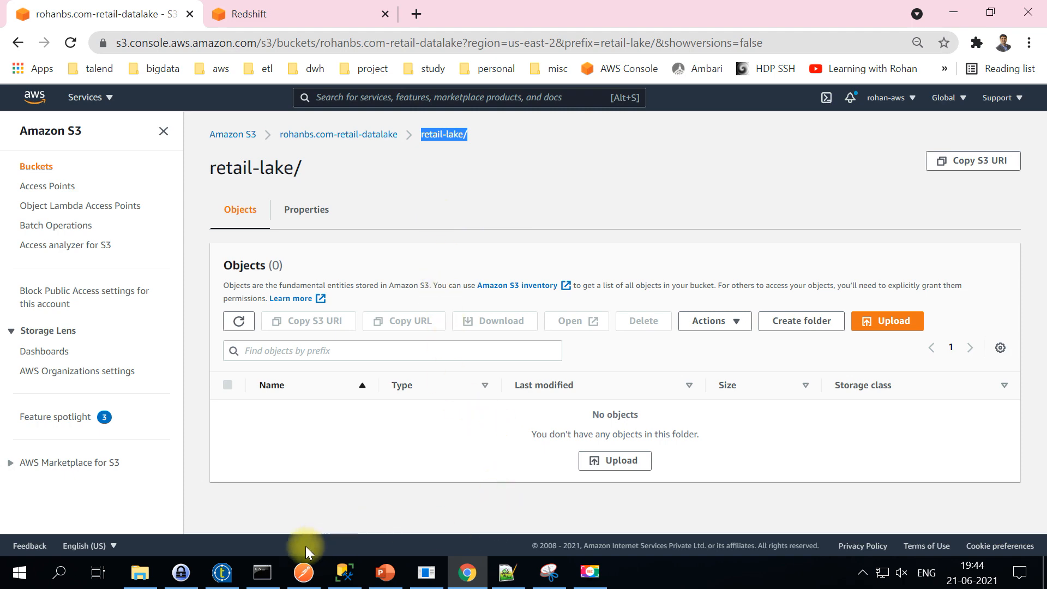
Step: Switch to Talend Studio and paste the copied tS3Put component into the job below tFileOutputDelimited_1
{"action": "left_click", "coordinate": [221, 571]}
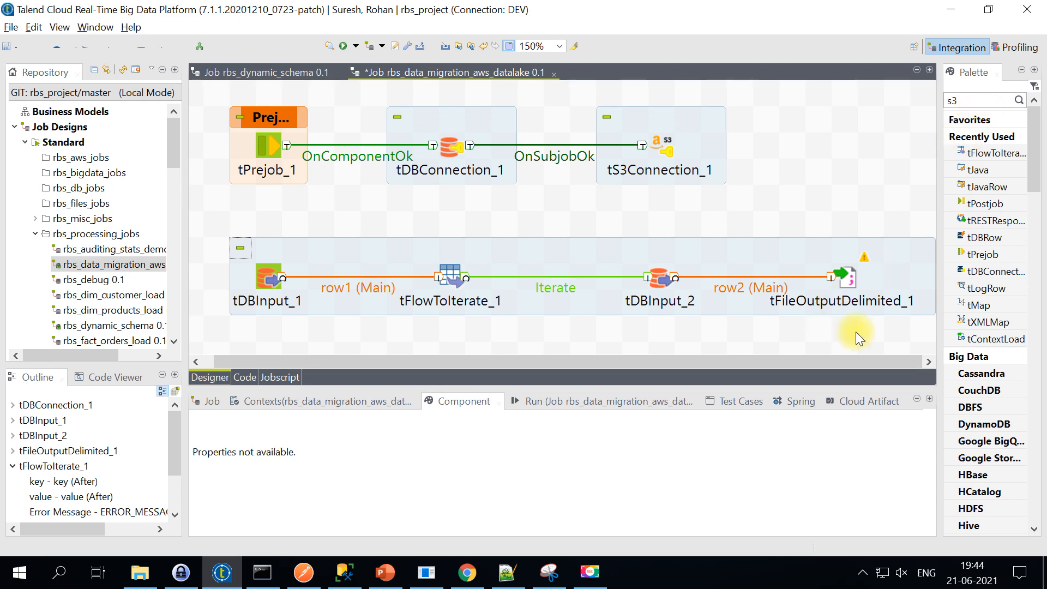
{"action": "key", "text": "ctrl+v"}
{"action": "left_click_drag", "start_coordinate": [840, 316], "coordinate": [840, 341]}
{"action": "scroll", "coordinate": [839, 332], "scroll_direction": "down", "scroll_amount": 1}
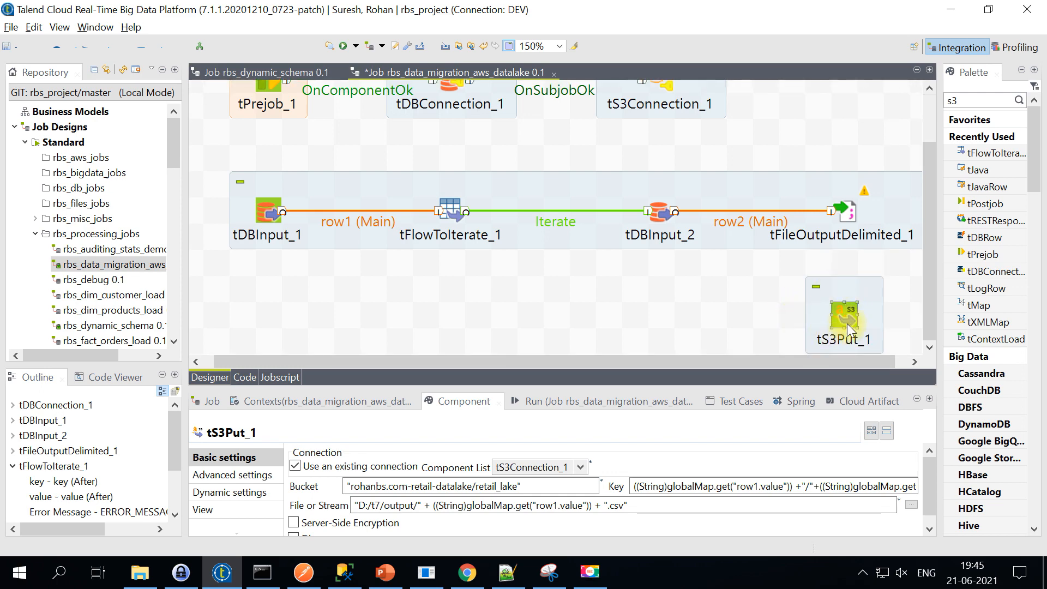
Step: Examine the existing connection, the bucket path and the source file expression in the basic settings of tS3Put_1
{"action": "double_click", "coordinate": [844, 317]}
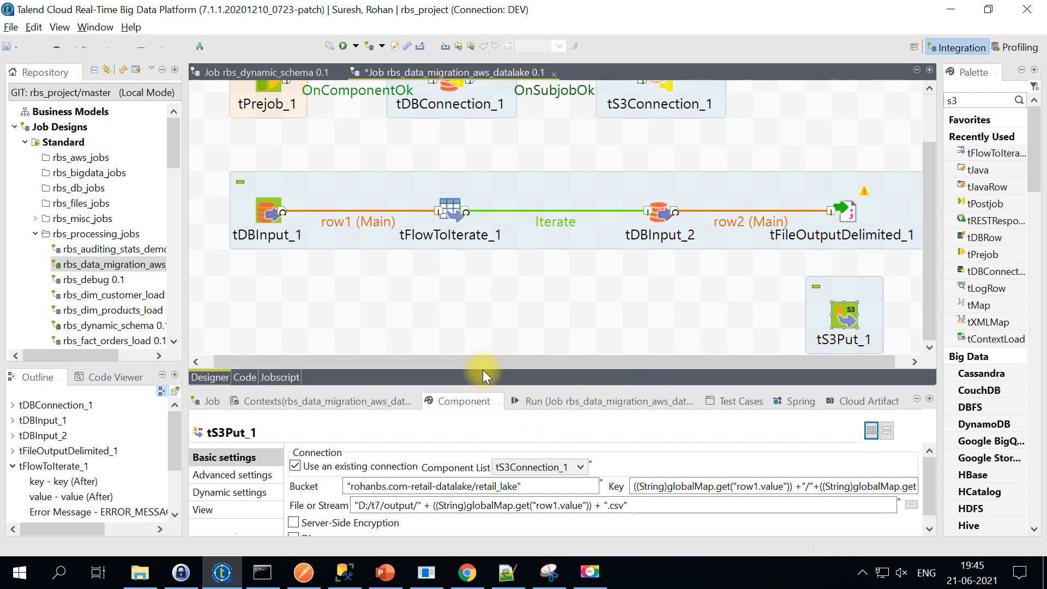
{"action": "double_click", "coordinate": [452, 400]}
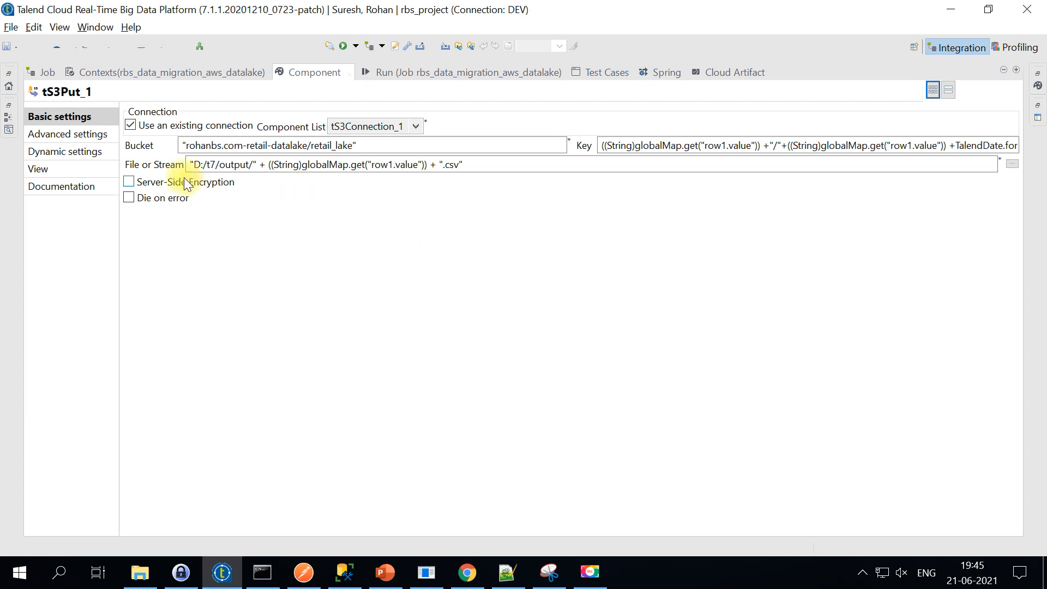
{"action": "left_click", "coordinate": [367, 125]}
{"action": "left_click", "coordinate": [376, 140]}
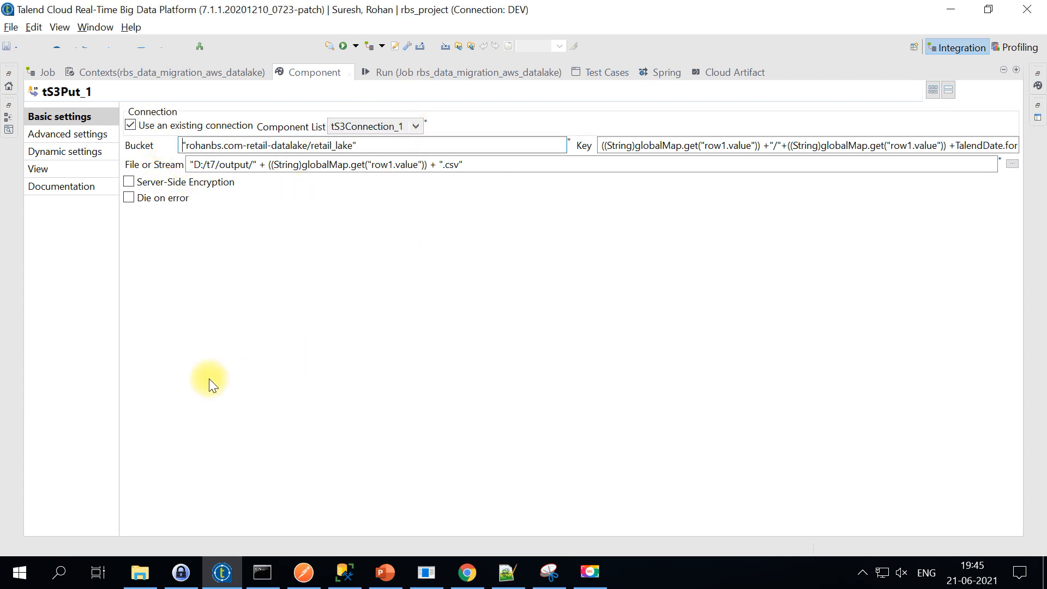
{"action": "left_click_drag", "start_coordinate": [189, 145], "coordinate": [158, 154]}
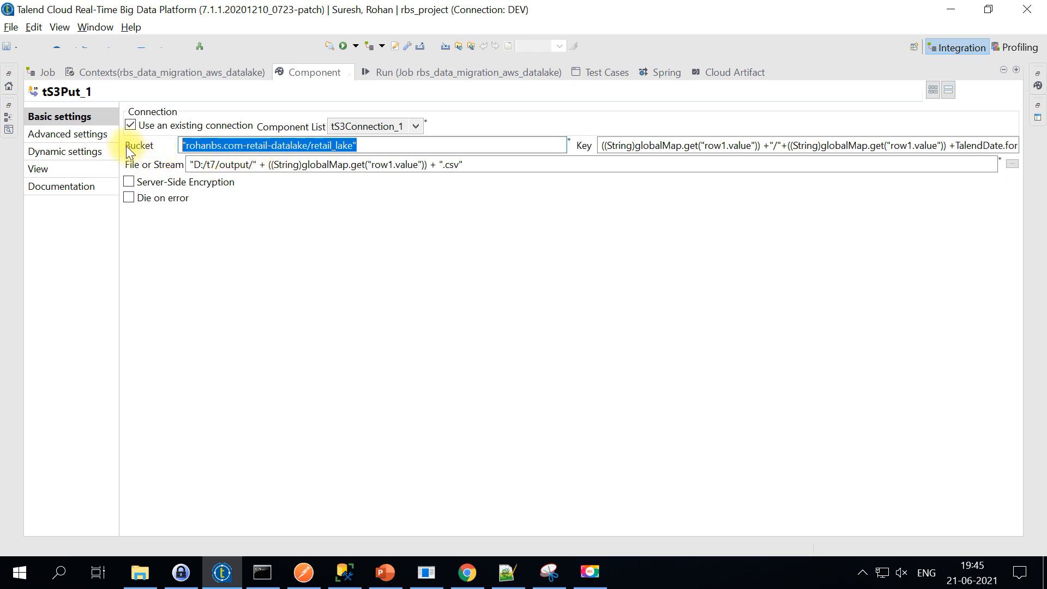
{"action": "left_click", "coordinate": [380, 145]}
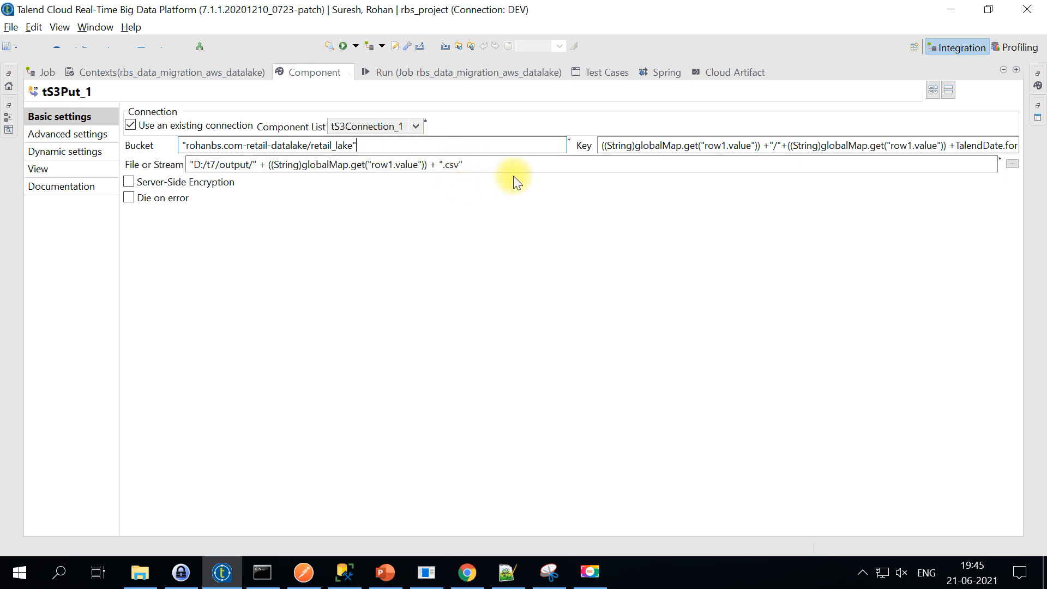
{"action": "left_click_drag", "start_coordinate": [472, 165], "coordinate": [186, 156]}
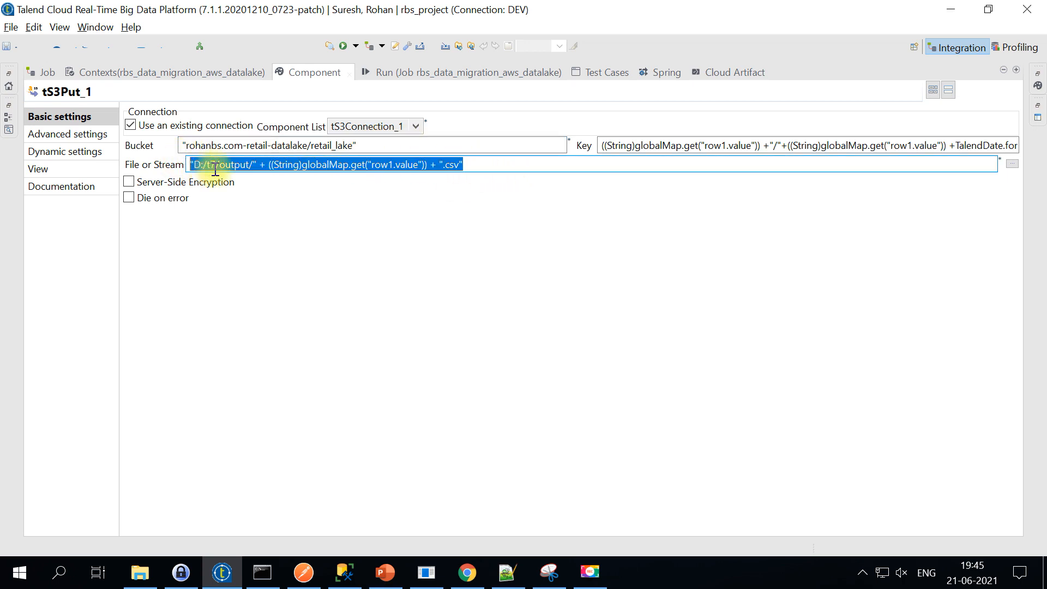
Step: Examine the parts of the source file expression in tS3Put_1: the D:/t7/output/ folder, the row1.value table name and the .csv extension
{"action": "left_click", "coordinate": [260, 165]}
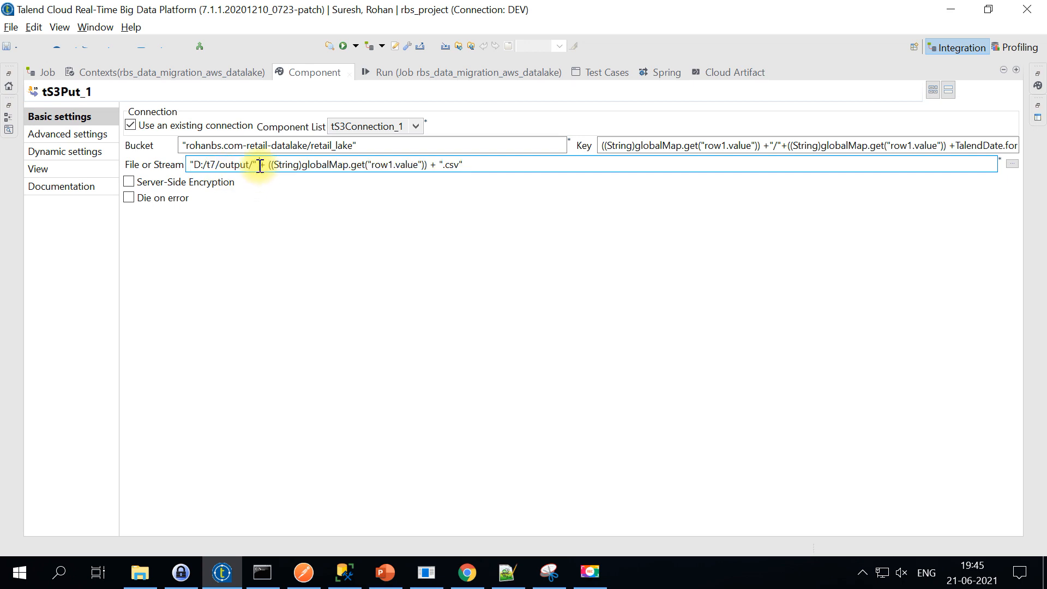
{"action": "left_click_drag", "start_coordinate": [271, 165], "coordinate": [441, 169]}
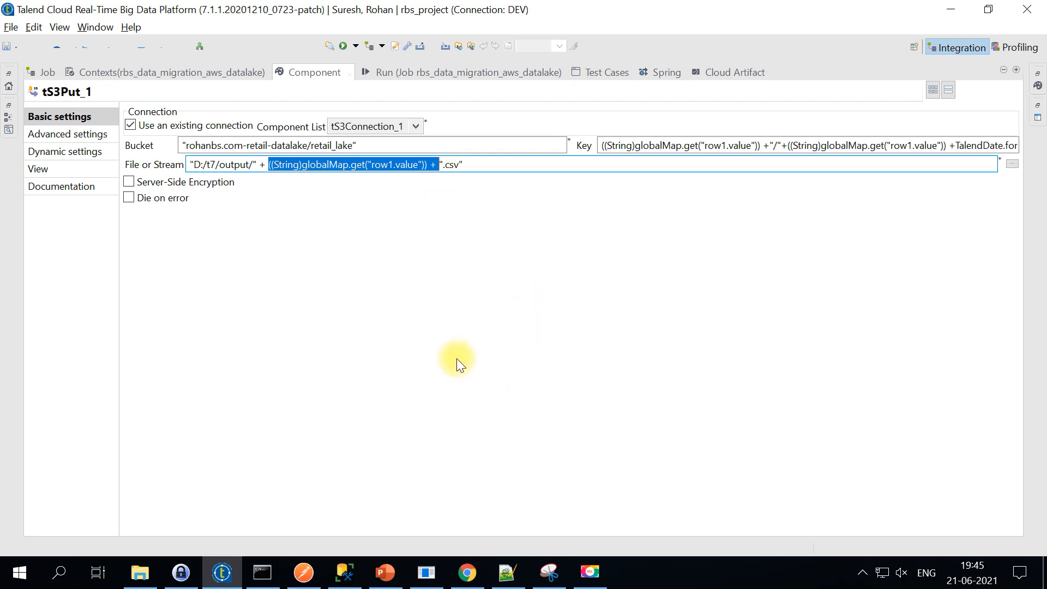
{"action": "left_click_drag", "start_coordinate": [507, 167], "coordinate": [168, 152]}
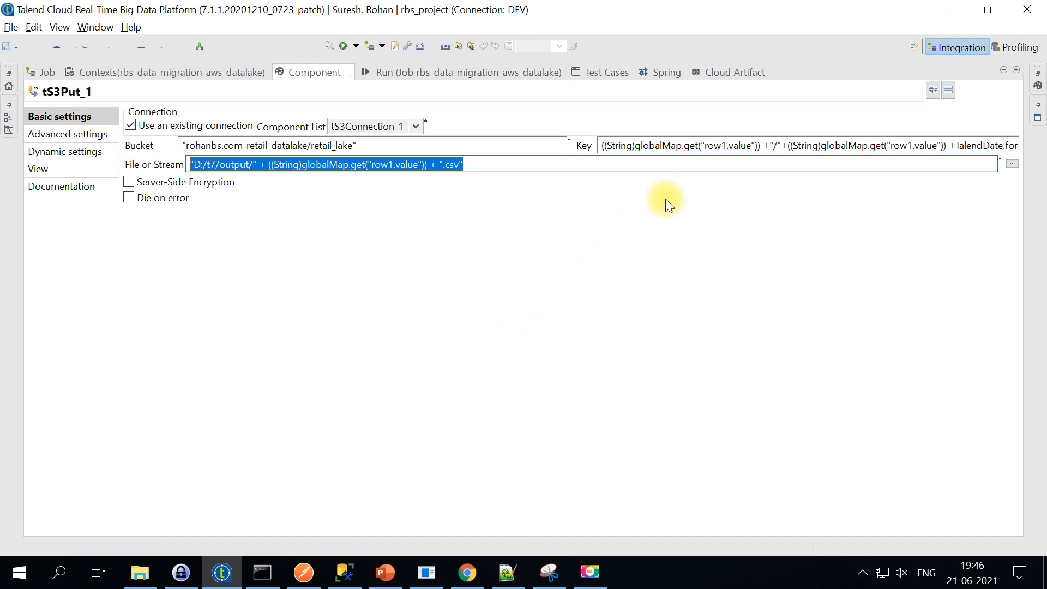
Step: Examine the table-name folder part and slash separator of the tS3Put_1 key, checking them against the table names in SQL Server Management Studio
{"action": "left_click_drag", "start_coordinate": [760, 146], "coordinate": [577, 145]}
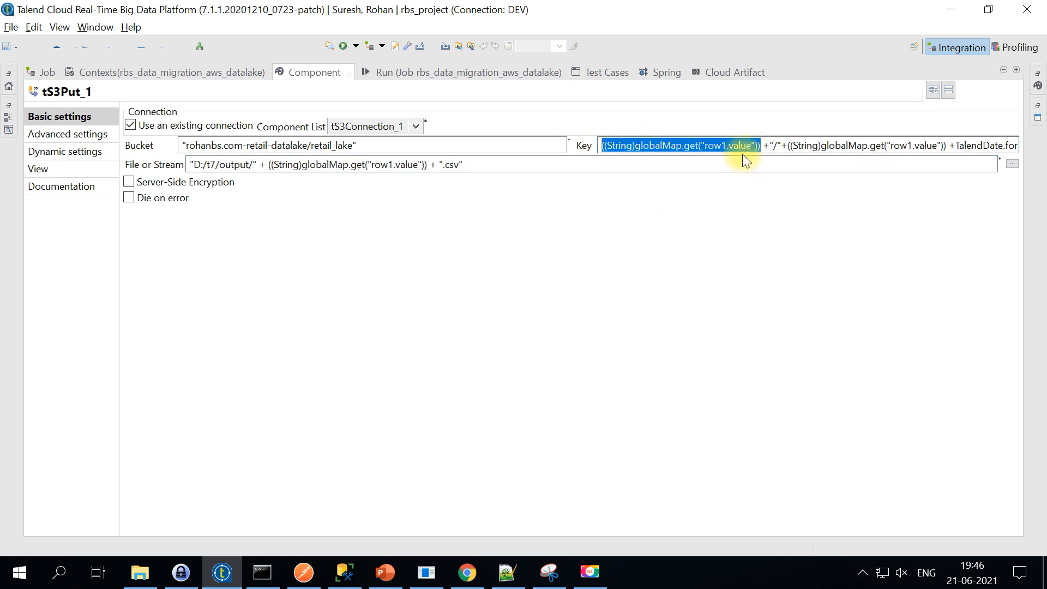
{"action": "left_click", "coordinate": [345, 572]}
{"action": "left_click", "coordinate": [482, 326]}
{"action": "left_click", "coordinate": [480, 339]}
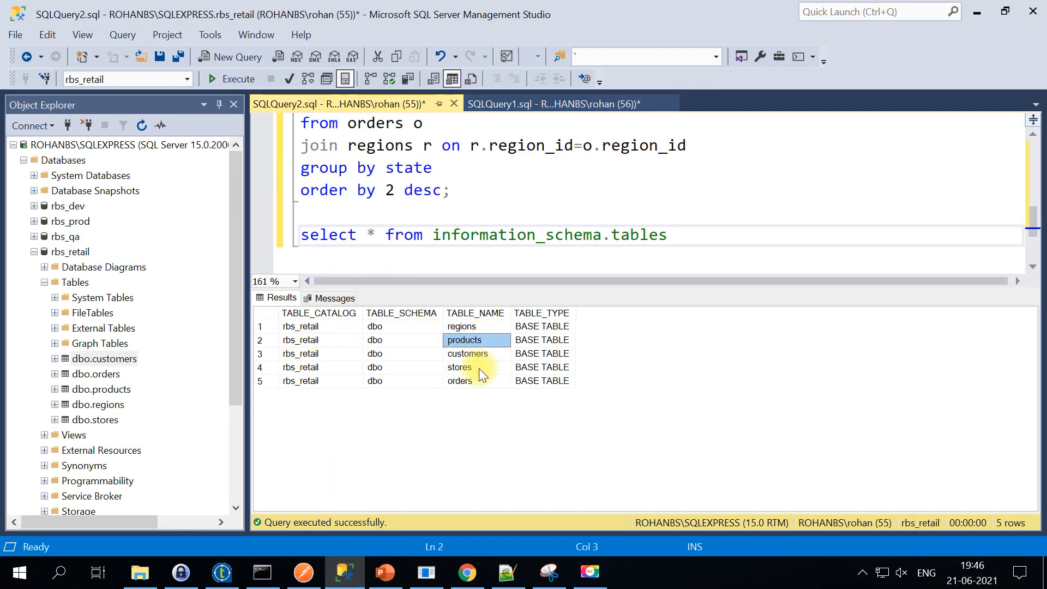
{"action": "key", "text": "alt+Tab"}
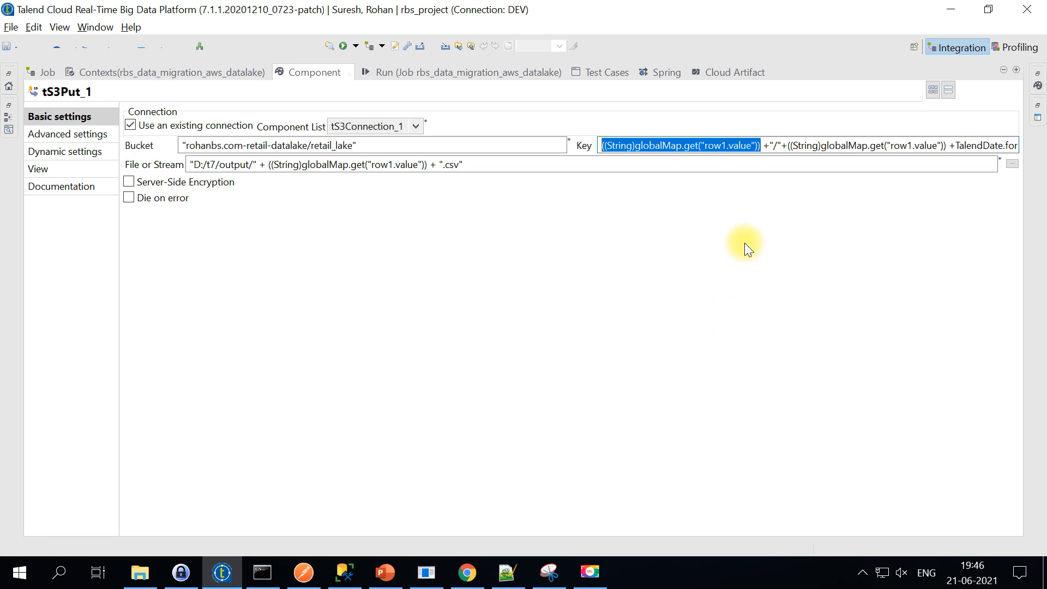
{"action": "left_click", "coordinate": [766, 145]}
{"action": "left_click_drag", "start_coordinate": [766, 145], "coordinate": [569, 143]}
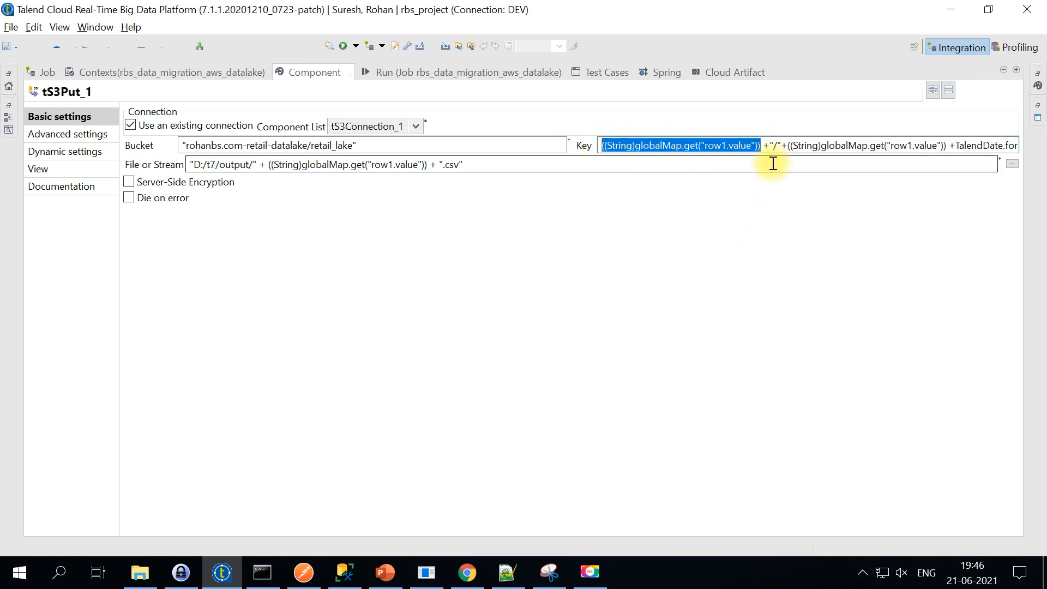
{"action": "left_click_drag", "start_coordinate": [781, 145], "coordinate": [763, 145]}
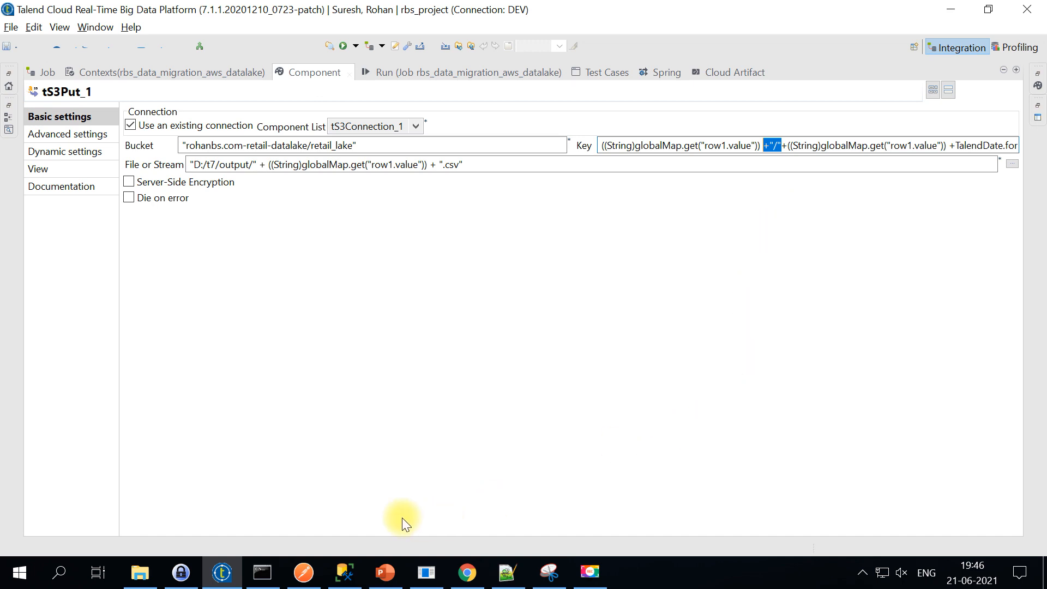
Step: Examine the file-name part of the tS3Put_1 key, including the yyyyMMddHHmmss current-date stamp and the .csv extension
{"action": "left_click", "coordinate": [788, 146]}
{"action": "left_click_drag", "start_coordinate": [789, 146], "coordinate": [1017, 145]}
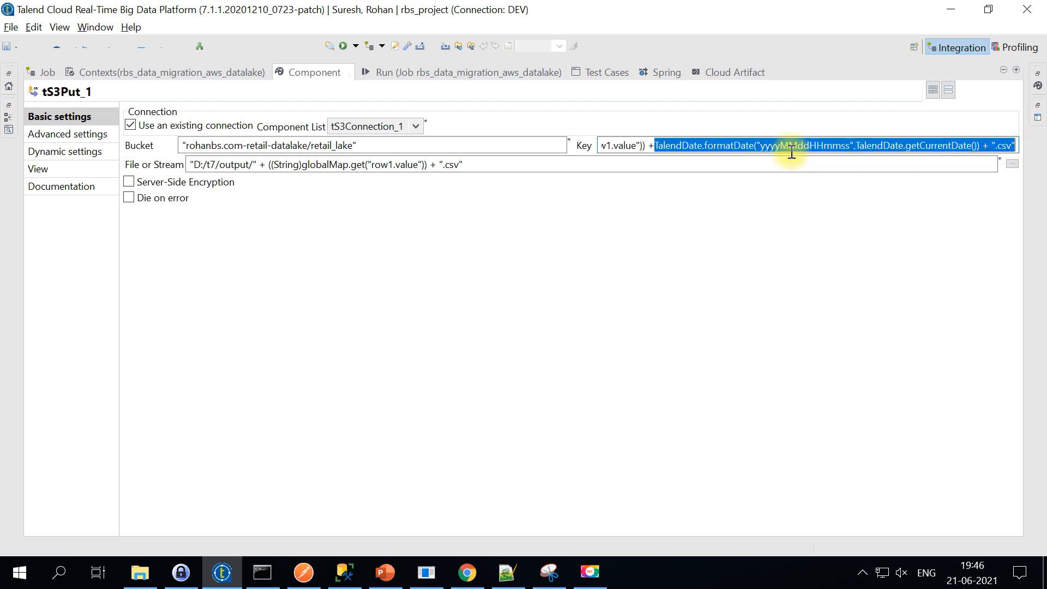
{"action": "left_click_drag", "start_coordinate": [652, 145], "coordinate": [842, 145]}
{"action": "left_click", "coordinate": [840, 145]}
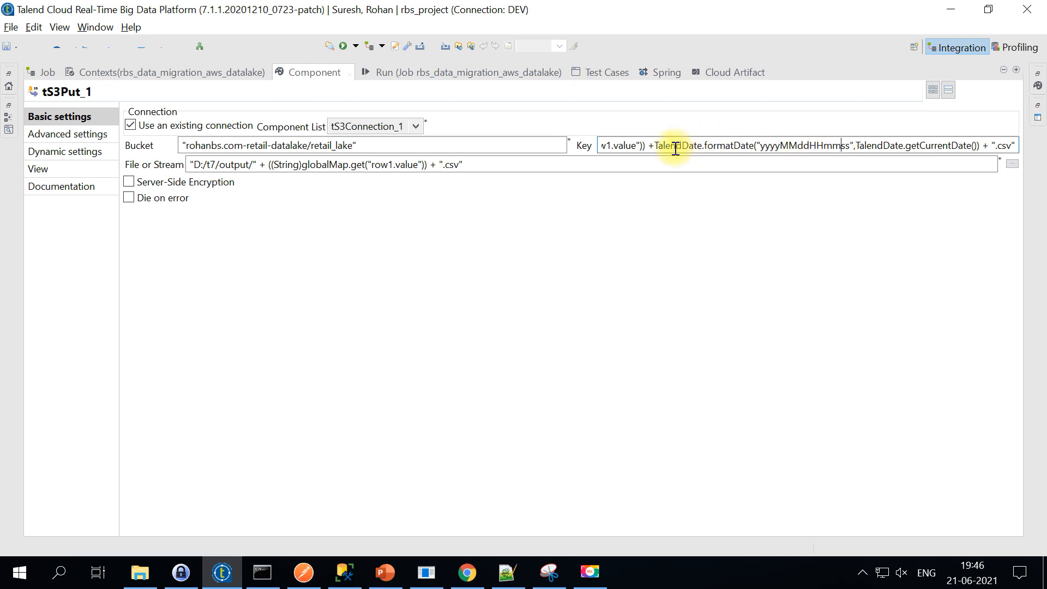
{"action": "left_click_drag", "start_coordinate": [756, 145], "coordinate": [844, 146]}
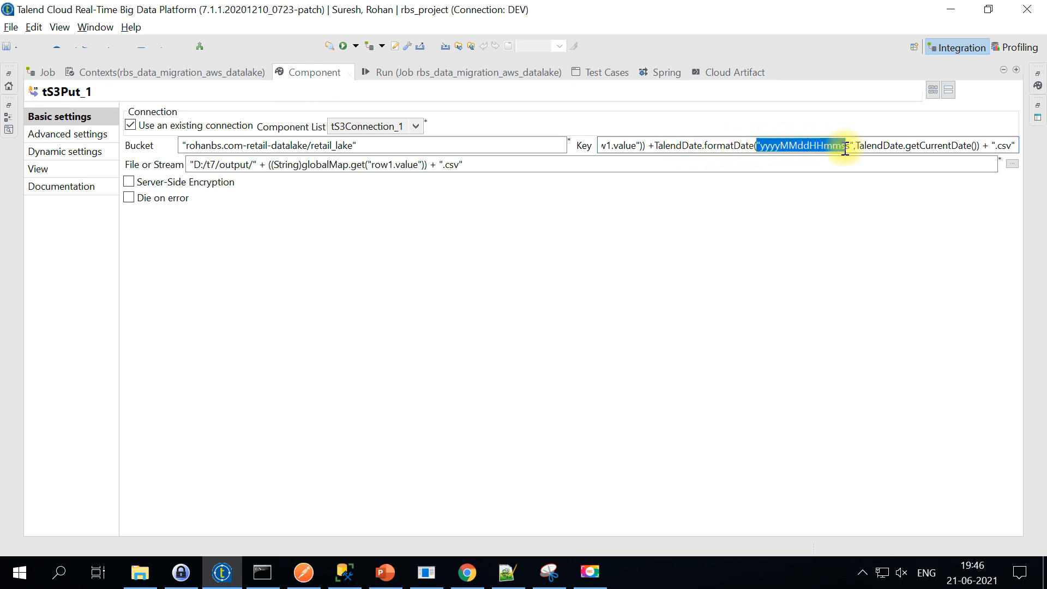
{"action": "left_click", "coordinate": [991, 147]}
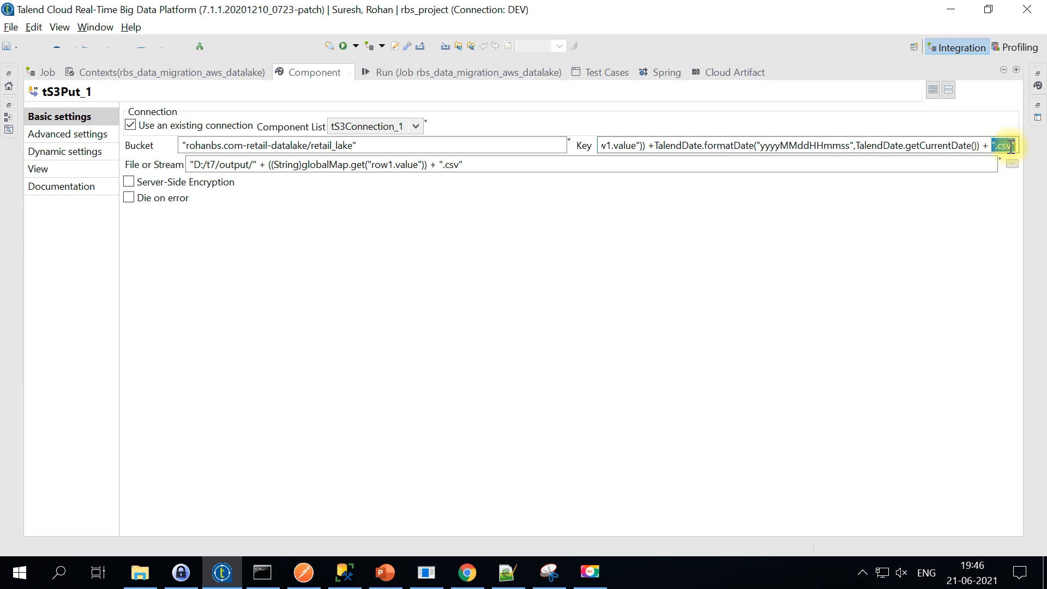
{"action": "left_click_drag", "start_coordinate": [991, 146], "coordinate": [1017, 145]}
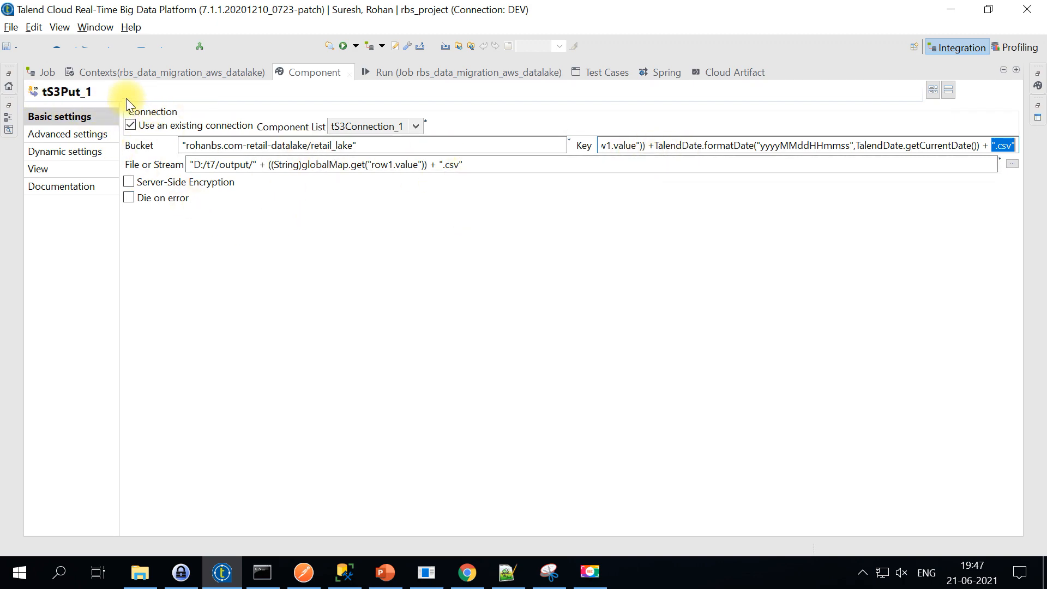
Step: Restore the split job view and link tFileOutputDelimited_1 to tS3Put_1 with an OnComponentOk trigger
{"action": "double_click", "coordinate": [296, 68]}
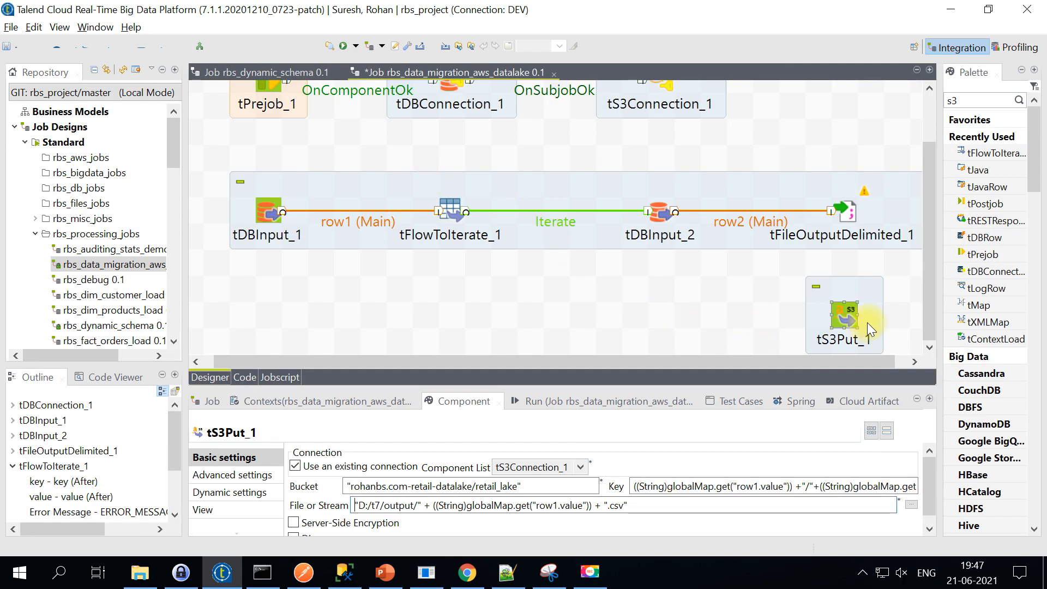
{"action": "left_click", "coordinate": [843, 209]}
{"action": "right_click", "coordinate": [843, 209]}
{"action": "mouse_move", "coordinate": [859, 222]}
{"action": "mouse_move", "coordinate": [894, 242]}
{"action": "left_click", "coordinate": [756, 253]}
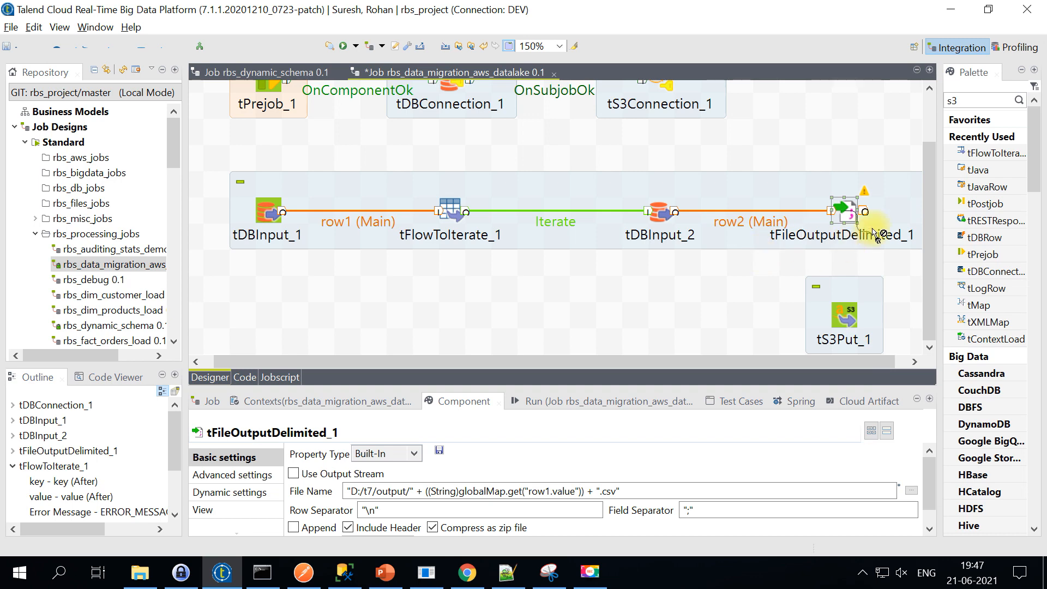
{"action": "left_click", "coordinate": [852, 319]}
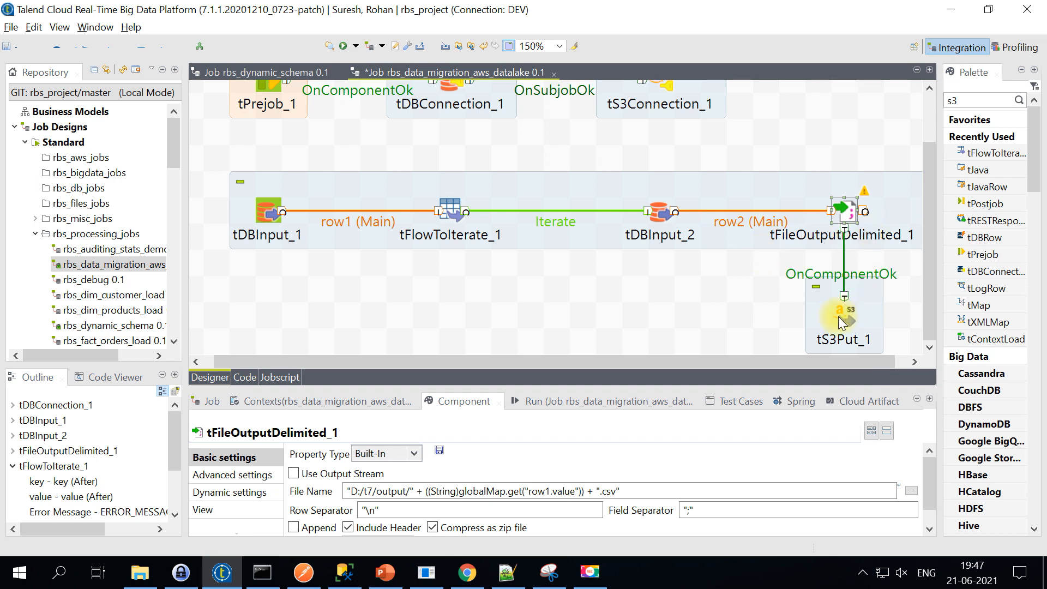
{"action": "left_click", "coordinate": [845, 322]}
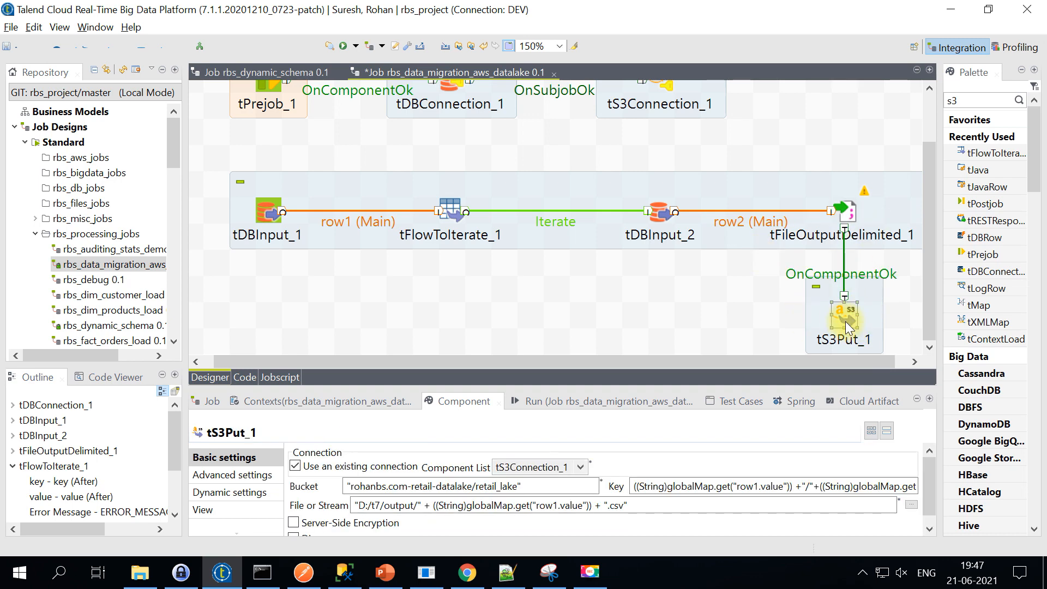
Step: Save the rbs_data_migration_aws_datalake job and run it with the Default context
{"action": "left_click", "coordinate": [369, 288]}
{"action": "key", "text": "ctrl+s"}
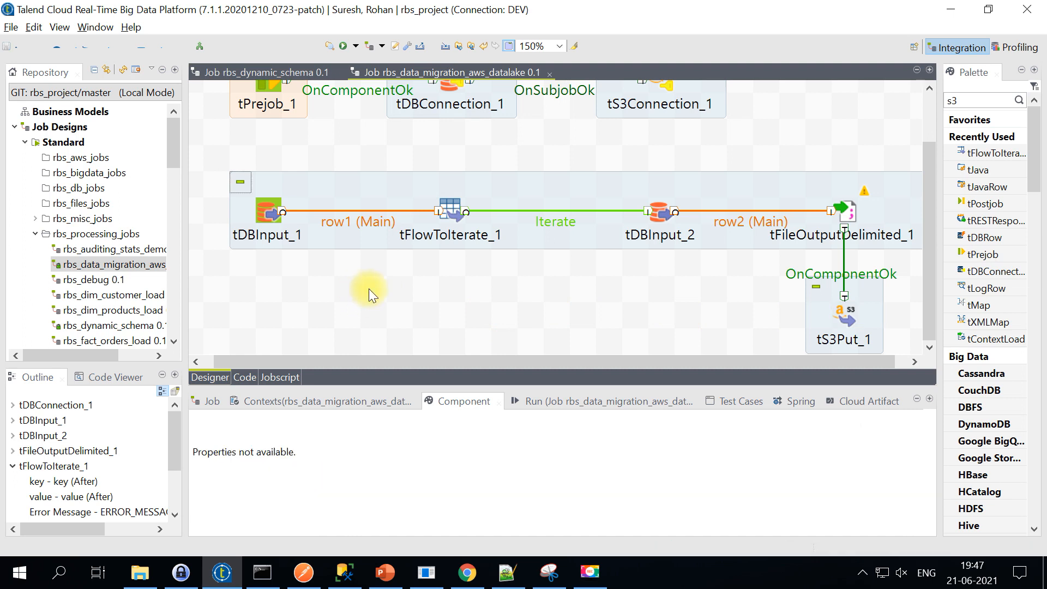
{"action": "left_click", "coordinate": [577, 404]}
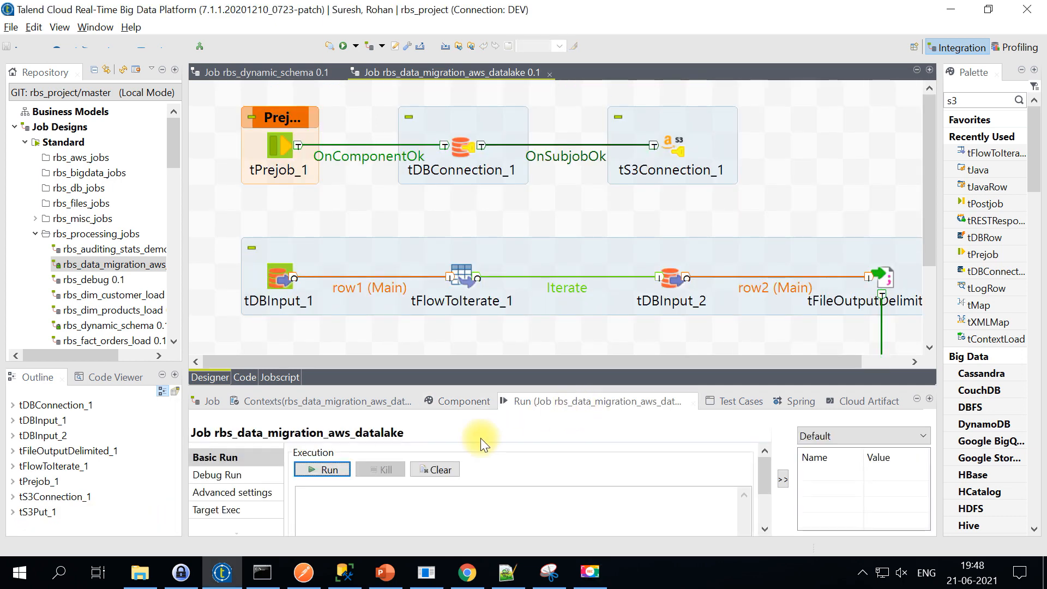
{"action": "left_click", "coordinate": [329, 471]}
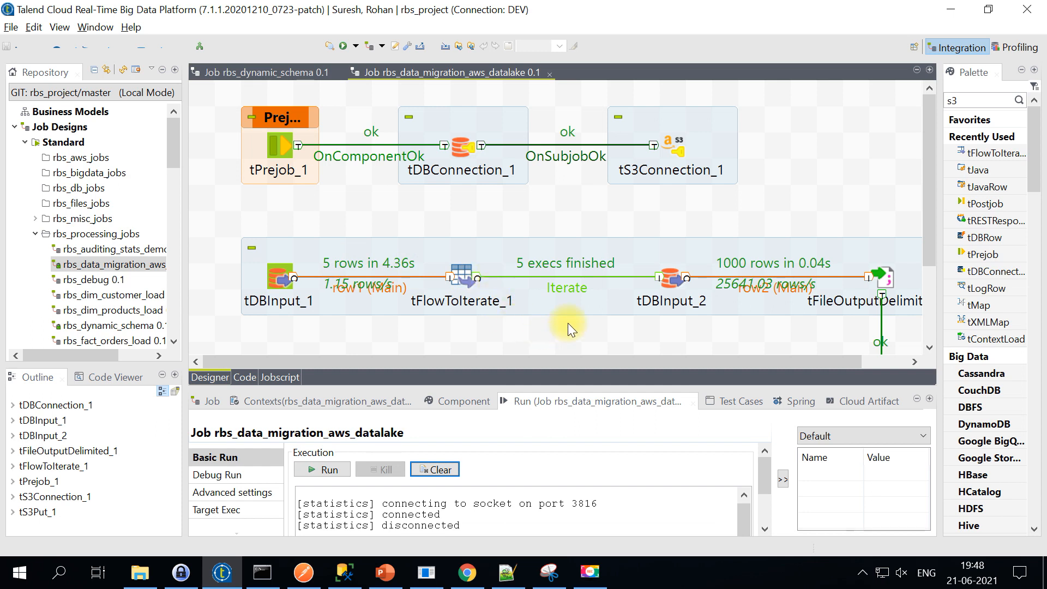
Step: Review the run statistics along the job flow from tDBInput_1 through to tS3Put_1
{"action": "left_click", "coordinate": [556, 358]}
{"action": "left_click_drag", "start_coordinate": [223, 212], "coordinate": [311, 340]}
{"action": "left_click_drag", "start_coordinate": [444, 364], "coordinate": [489, 364]}
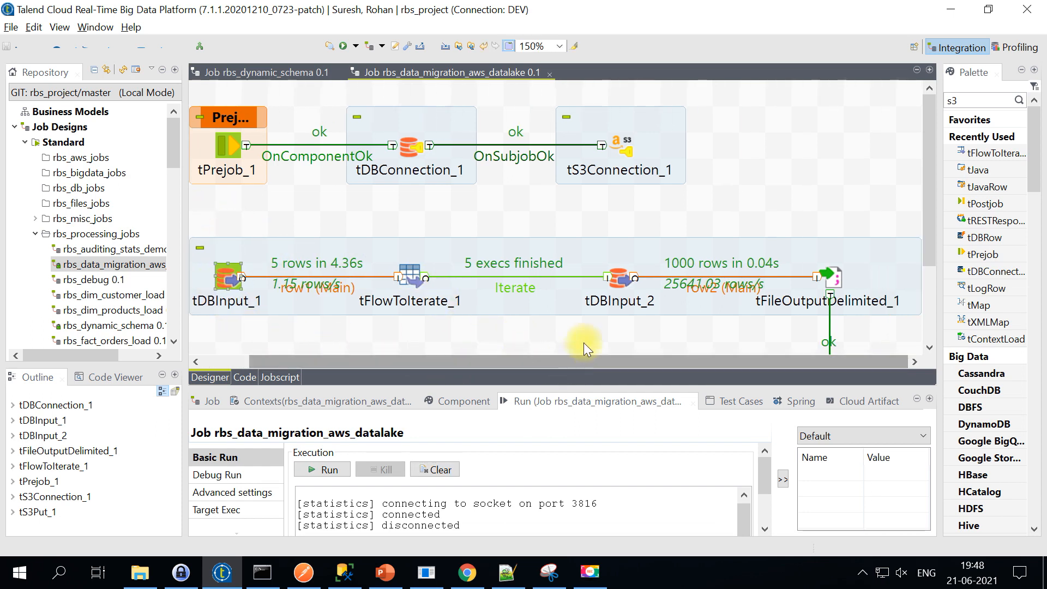
{"action": "left_click", "coordinate": [618, 279]}
{"action": "scroll", "coordinate": [852, 302], "scroll_direction": "down", "scroll_amount": 3}
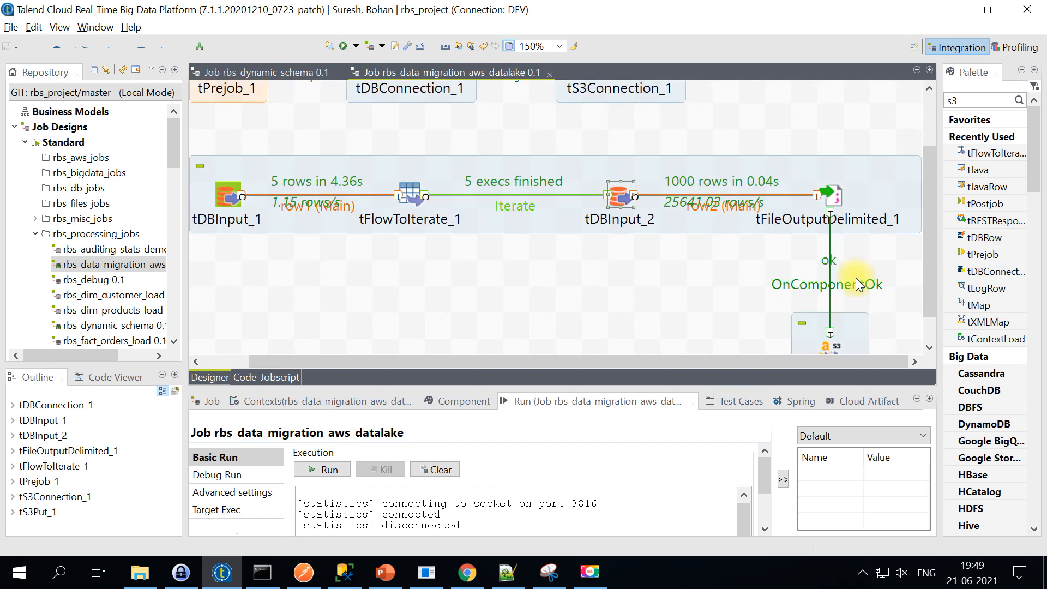
{"action": "scroll", "coordinate": [858, 283], "scroll_direction": "down", "scroll_amount": 1}
{"action": "left_click_drag", "start_coordinate": [778, 279], "coordinate": [871, 357]}
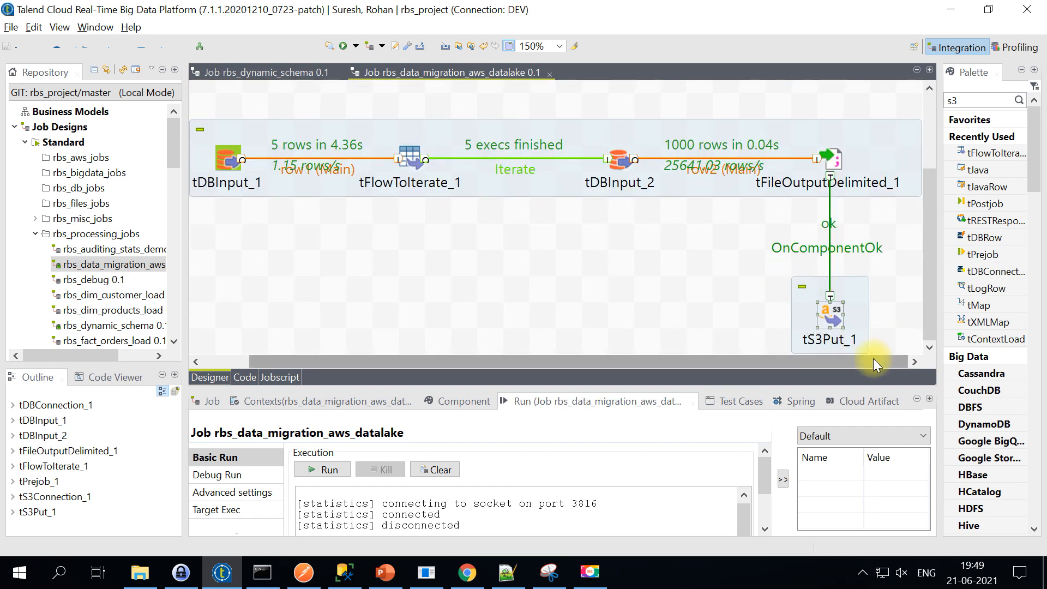
Step: Enlarge the run console and check the execution log for errors and the exit code
{"action": "double_click", "coordinate": [540, 402]}
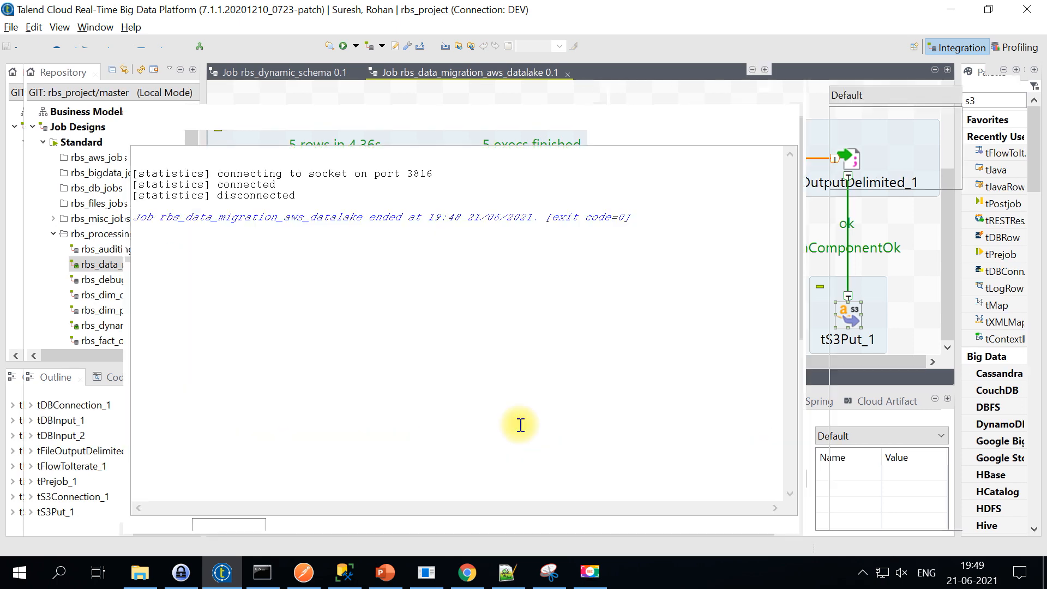
{"action": "left_click_drag", "start_coordinate": [384, 263], "coordinate": [156, 123]}
{"action": "left_click", "coordinate": [366, 263]}
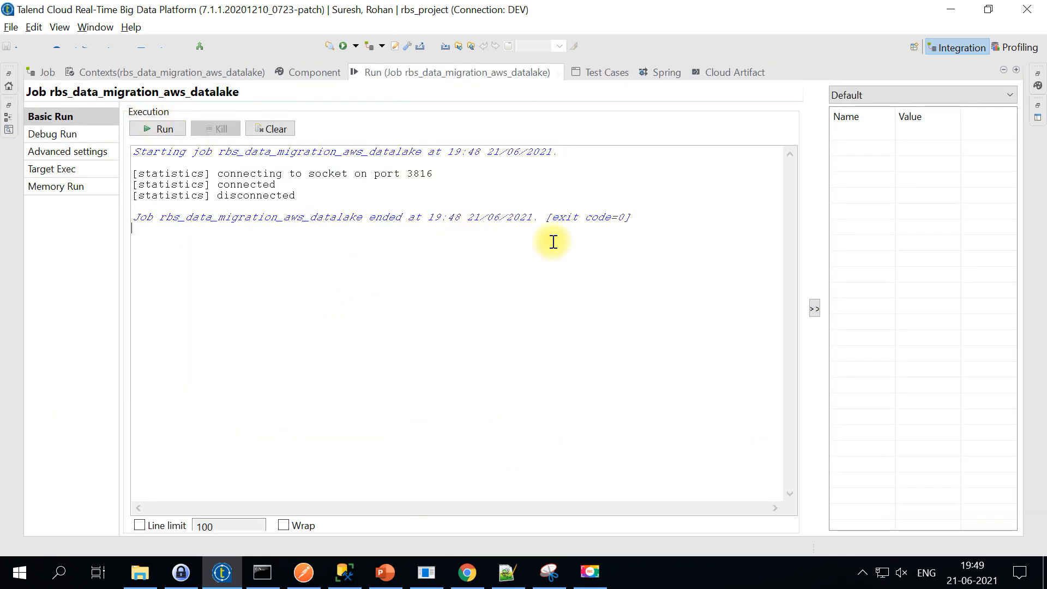
Step: Switch to Chrome and refresh the object list of the retail-lake folder in S3 to check for uploaded files
{"action": "left_click", "coordinate": [469, 571]}
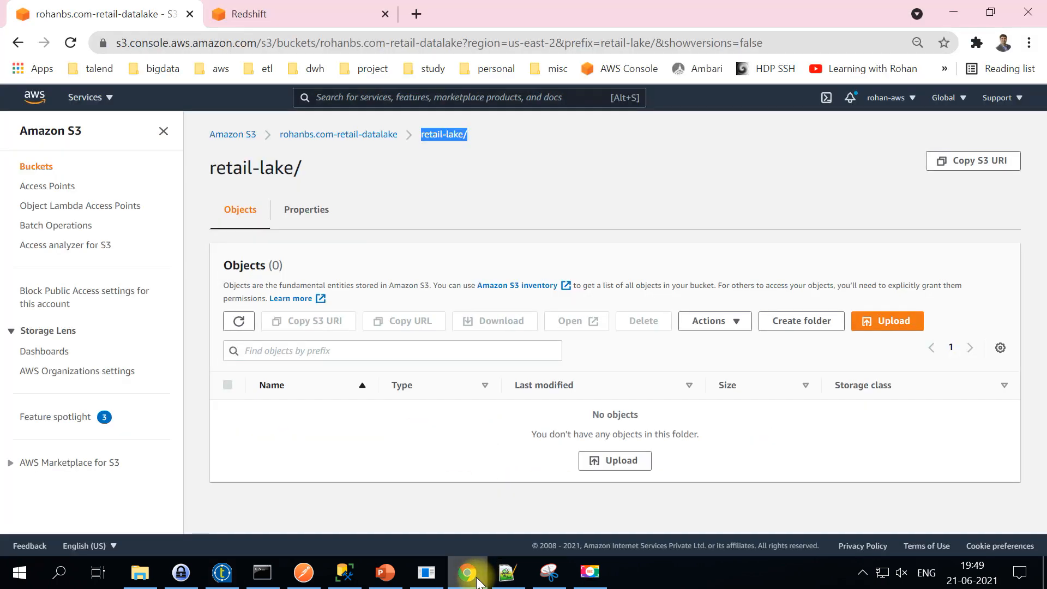
{"action": "left_click_drag", "start_coordinate": [590, 423], "coordinate": [668, 428]}
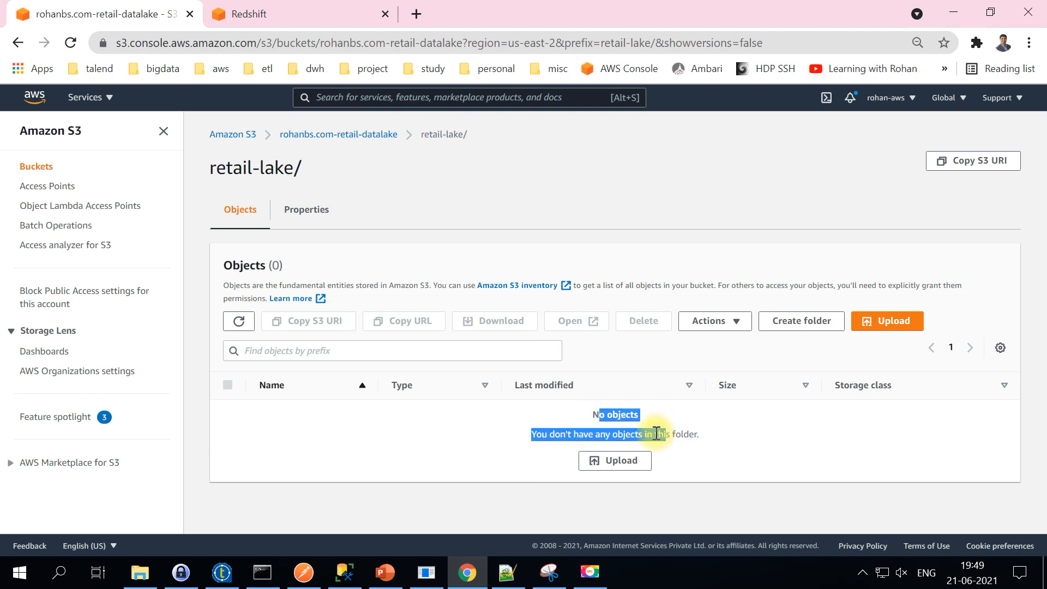
{"action": "left_click", "coordinate": [496, 421]}
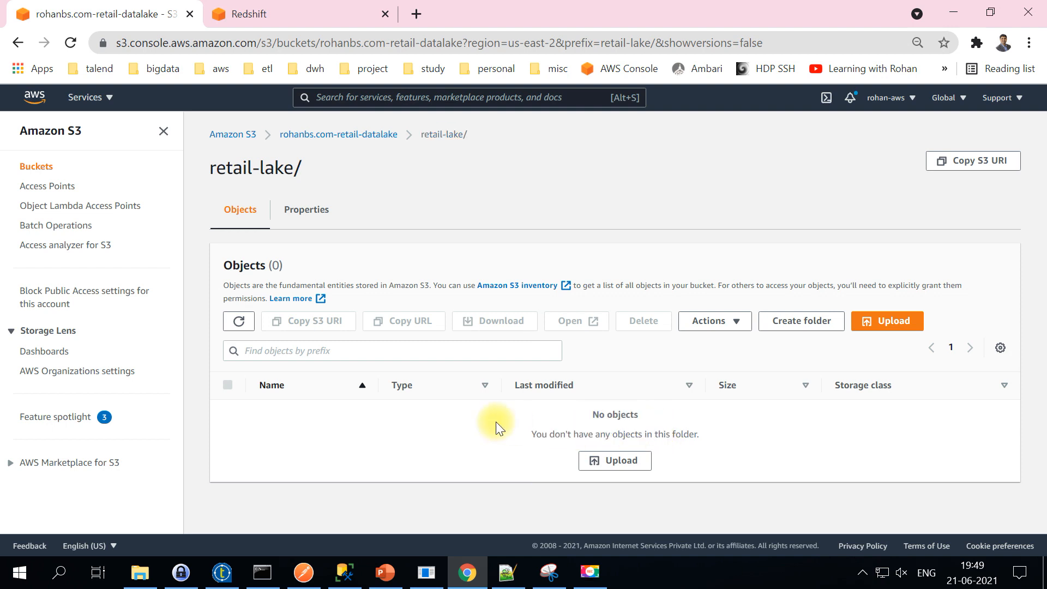
{"action": "left_click", "coordinate": [237, 323]}
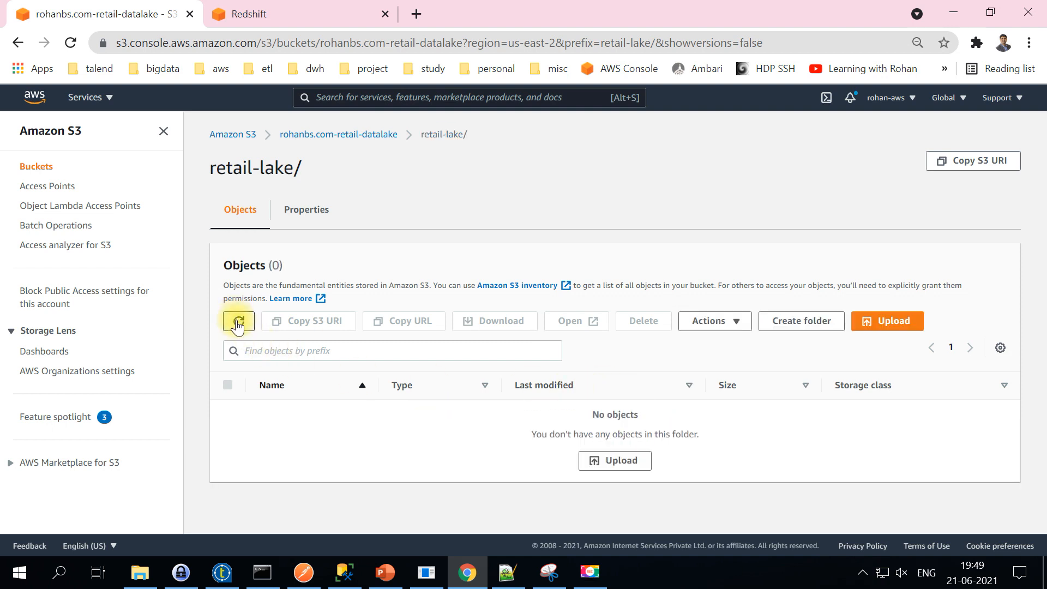
{"action": "left_click", "coordinate": [237, 323]}
{"action": "left_click", "coordinate": [238, 324]}
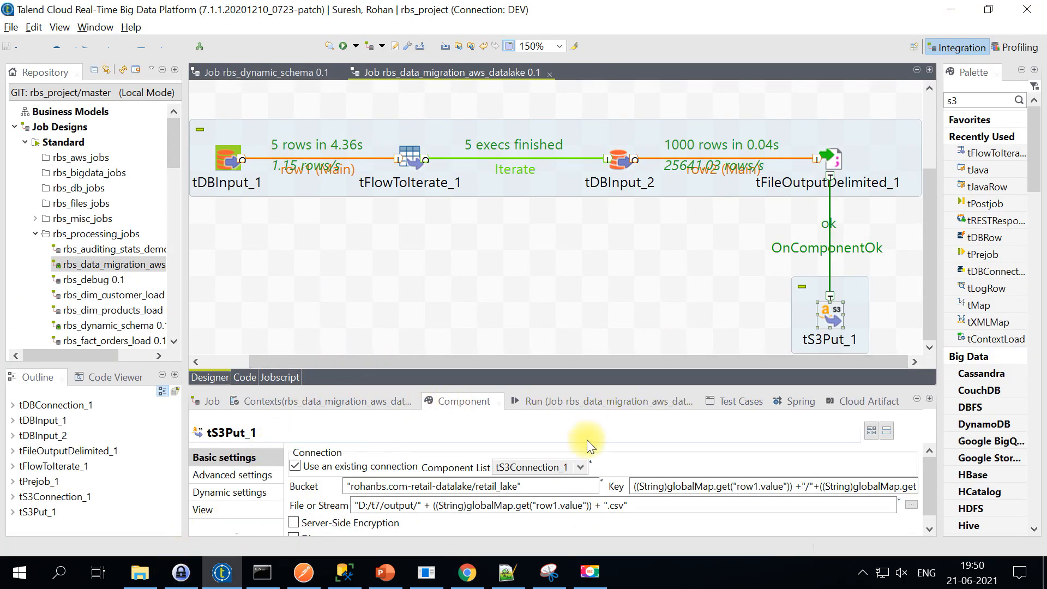
Step: Check the source path of tS3Put_1 in Talend Studio and compare it with the five zipped table files in D:\t7\output in File Explorer
{"action": "left_click_drag", "start_coordinate": [420, 505], "coordinate": [353, 505]}
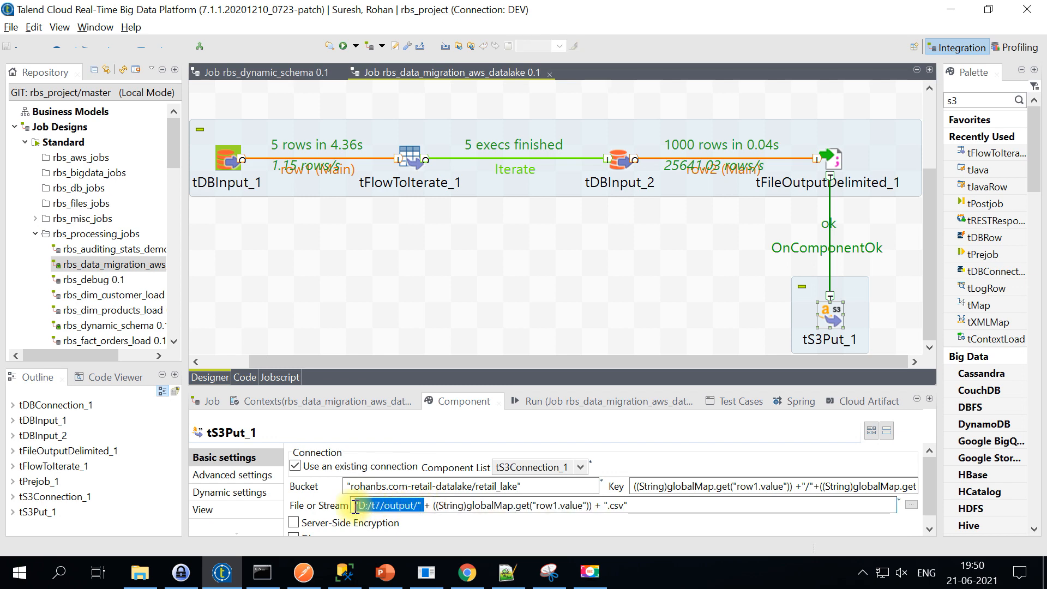
{"action": "left_click", "coordinate": [145, 570]}
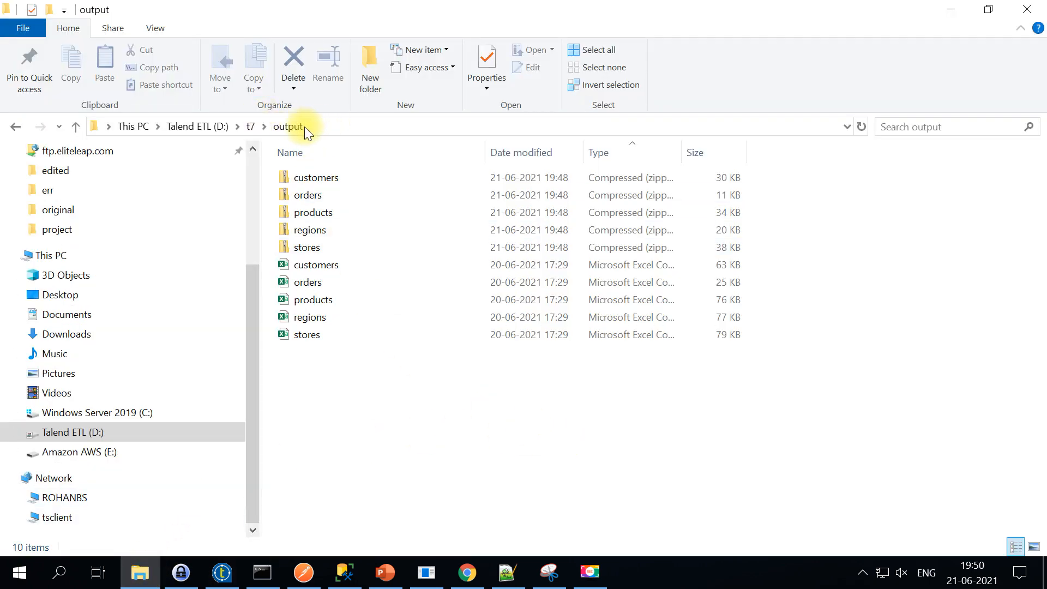
{"action": "double_click", "coordinate": [684, 148]}
{"action": "left_click", "coordinate": [516, 229]}
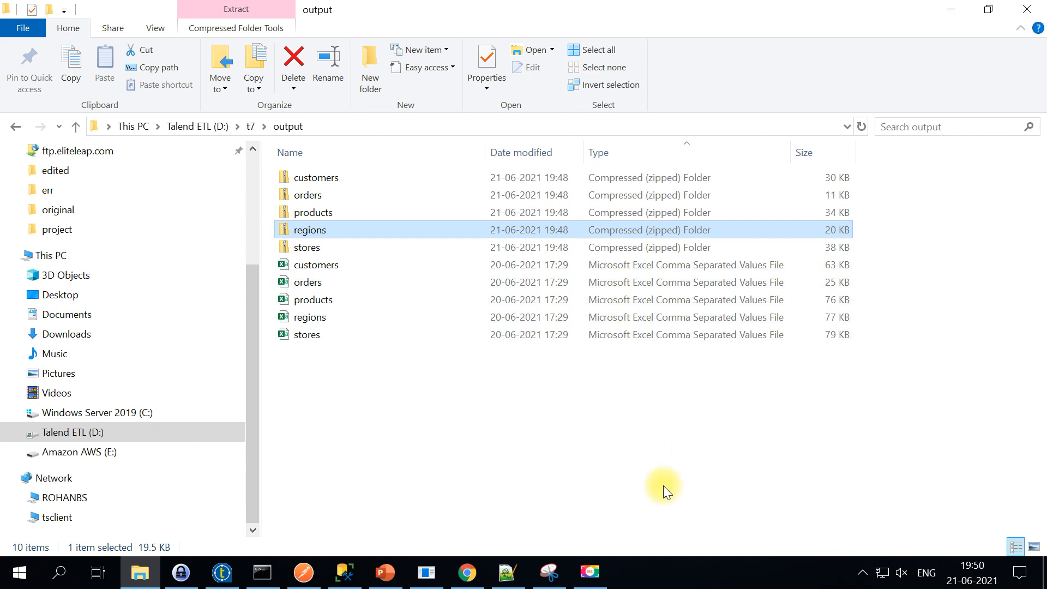
{"action": "left_click", "coordinate": [328, 180]}
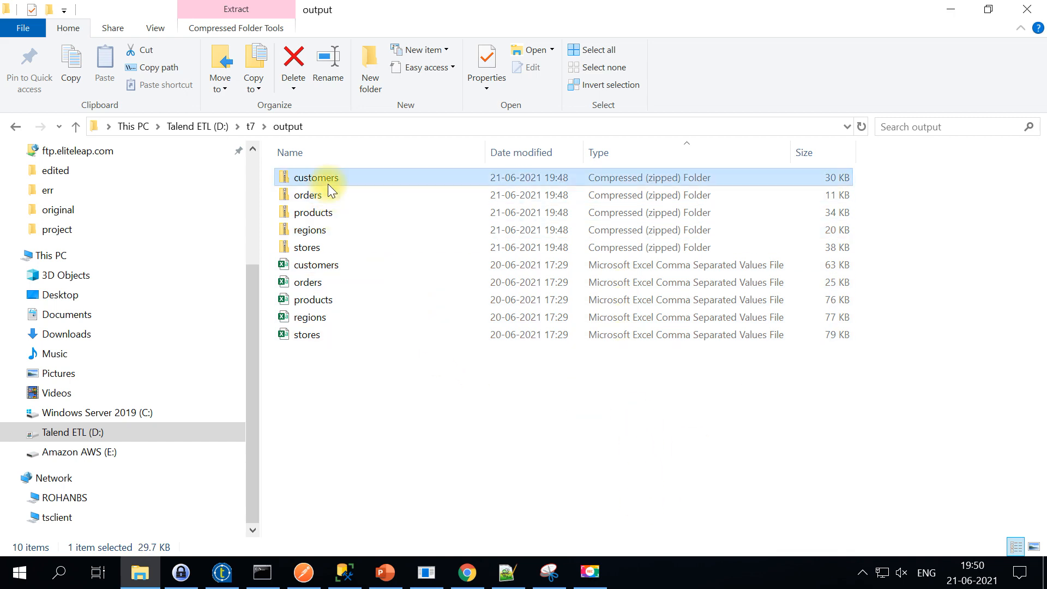
{"action": "left_click", "coordinate": [331, 249], "text": "shift"}
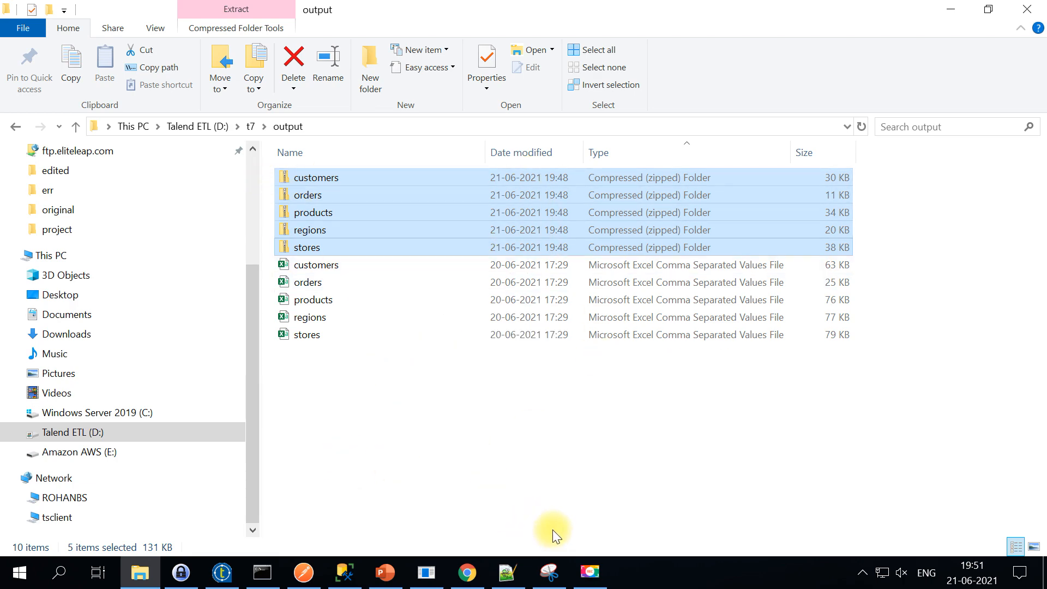
Step: Switch to Talend Studio and turn off zip compression for tFileOutputDelimited_1
{"action": "key", "text": "alt+Tab"}
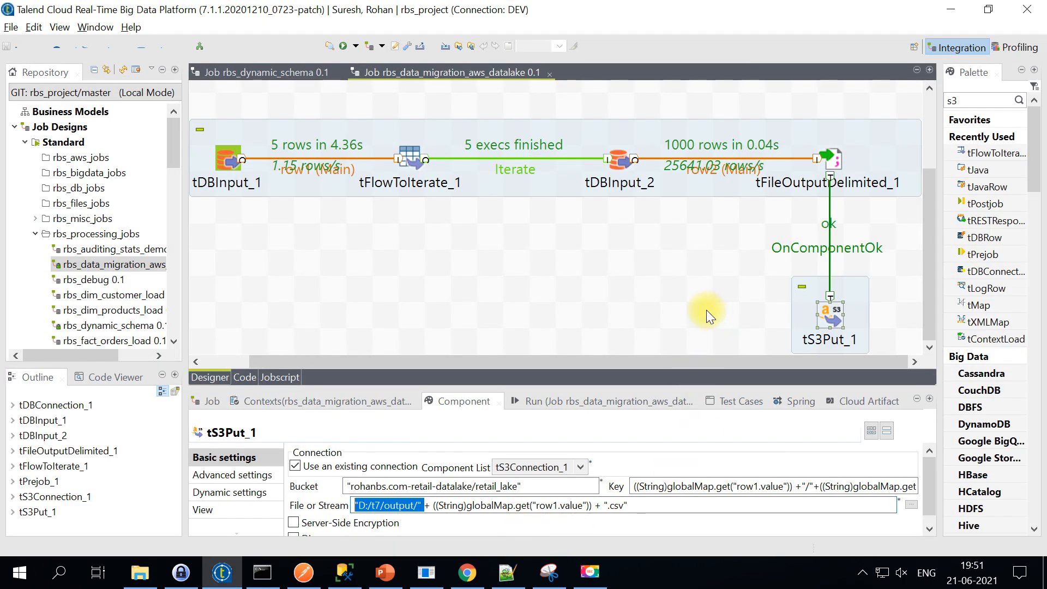
{"action": "left_click", "coordinate": [829, 159]}
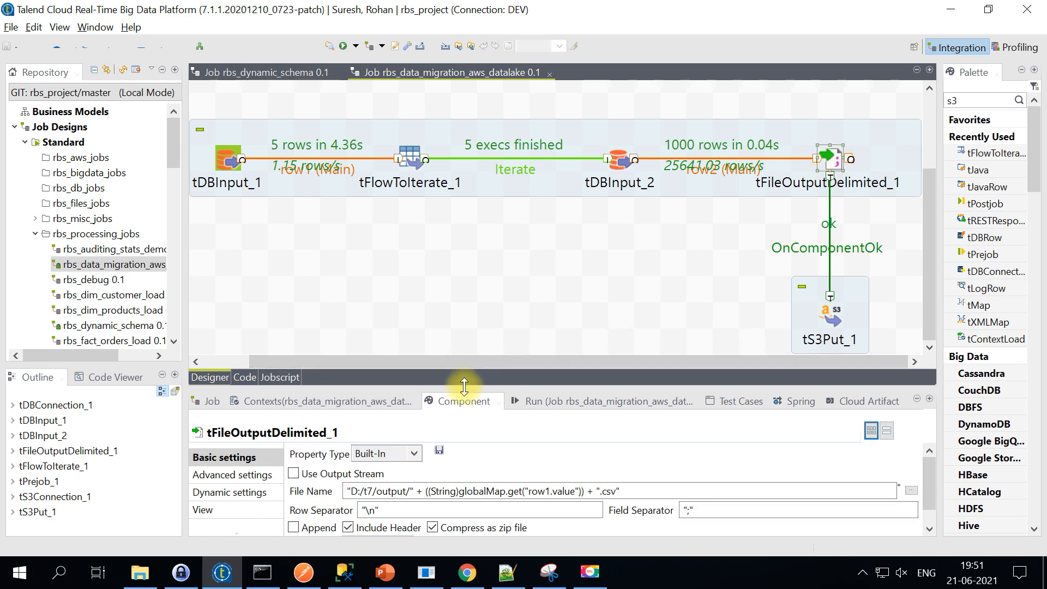
{"action": "left_click_drag", "start_coordinate": [464, 386], "coordinate": [464, 348]}
{"action": "left_click", "coordinate": [433, 488]}
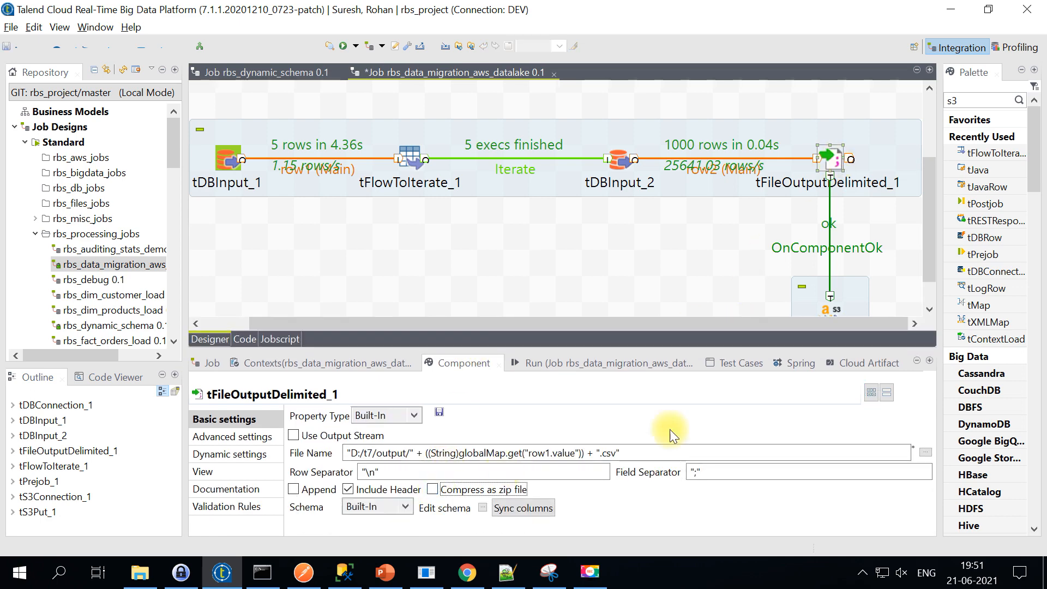
Step: Check the .csv extension at the end of the source file path of tS3Put_1
{"action": "scroll", "coordinate": [745, 250], "scroll_direction": "down", "scroll_amount": 1}
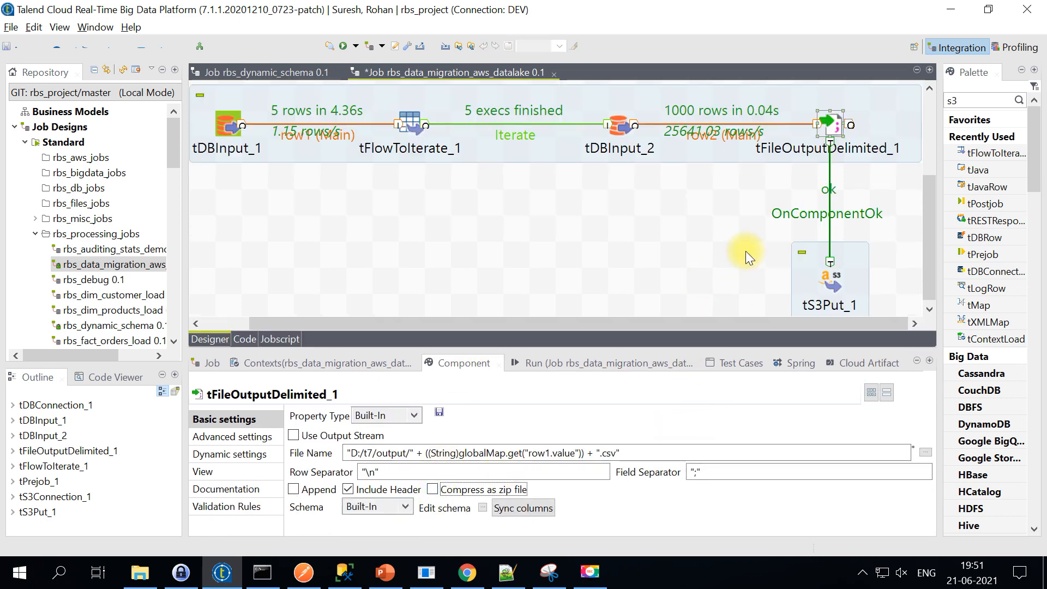
{"action": "left_click", "coordinate": [825, 272]}
{"action": "left_click", "coordinate": [646, 465]}
{"action": "left_click_drag", "start_coordinate": [646, 464], "coordinate": [607, 464]}
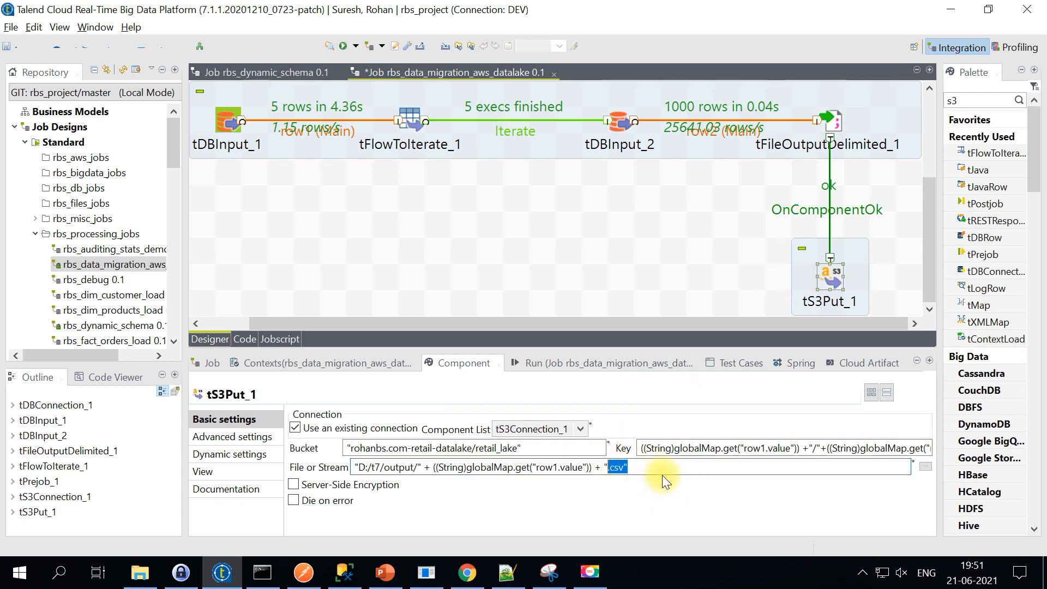
Step: Switch to File Explorer and delete all files in D:\t7\output
{"action": "key", "text": "alt+Tab"}
{"action": "left_click", "coordinate": [581, 417]}
{"action": "key", "text": "ctrl+a"}
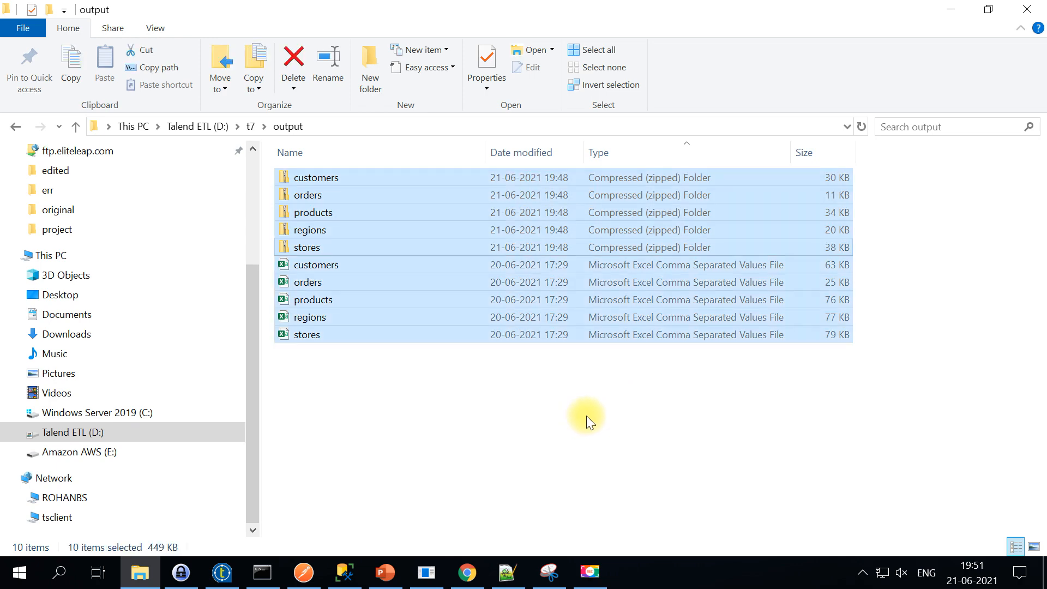
{"action": "key", "text": "Delete"}
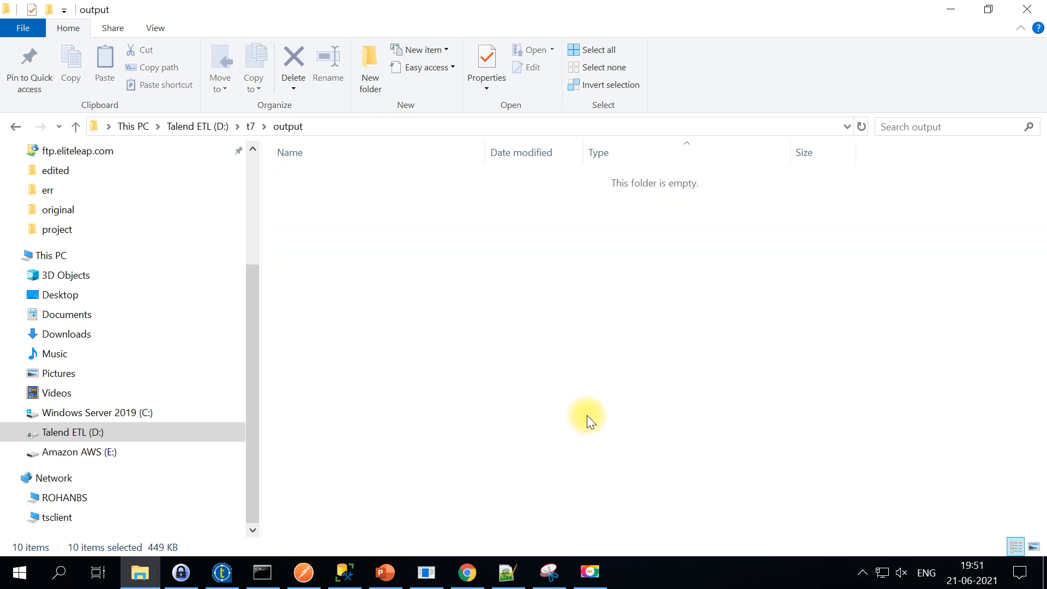
Step: Switch to Talend Studio, save the rbs_data_migration_aws_datalake job and run it
{"action": "key", "text": "alt+Tab"}
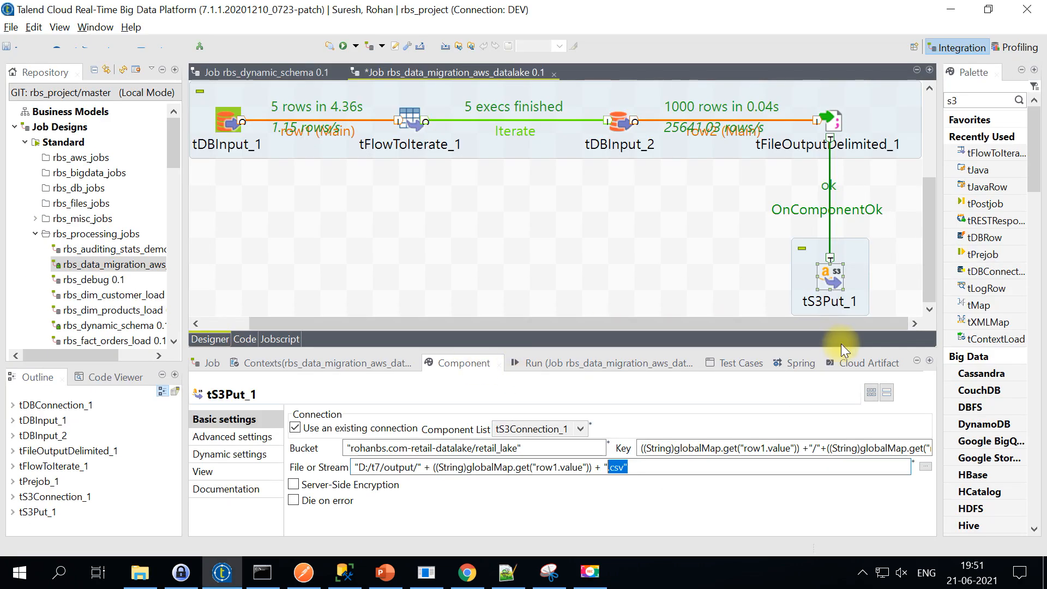
{"action": "key", "text": "ctrl+s"}
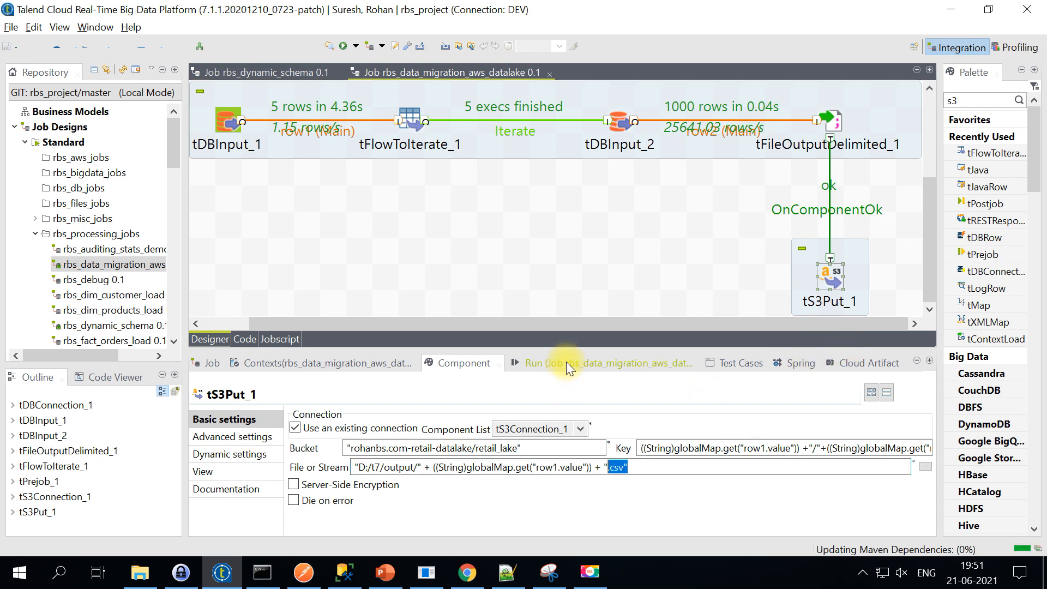
{"action": "left_click", "coordinate": [566, 362]}
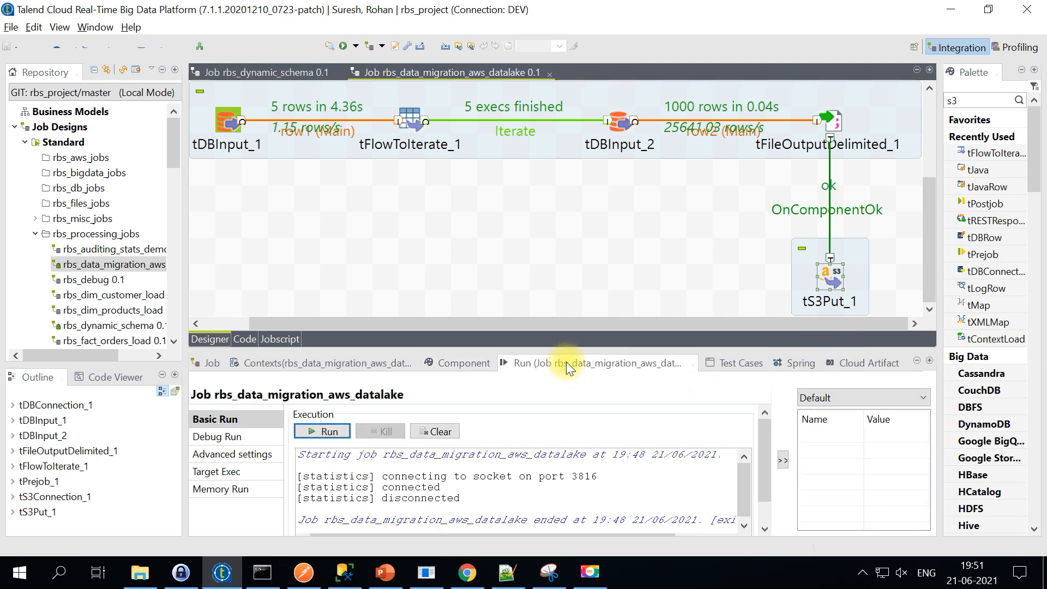
{"action": "left_click", "coordinate": [326, 434]}
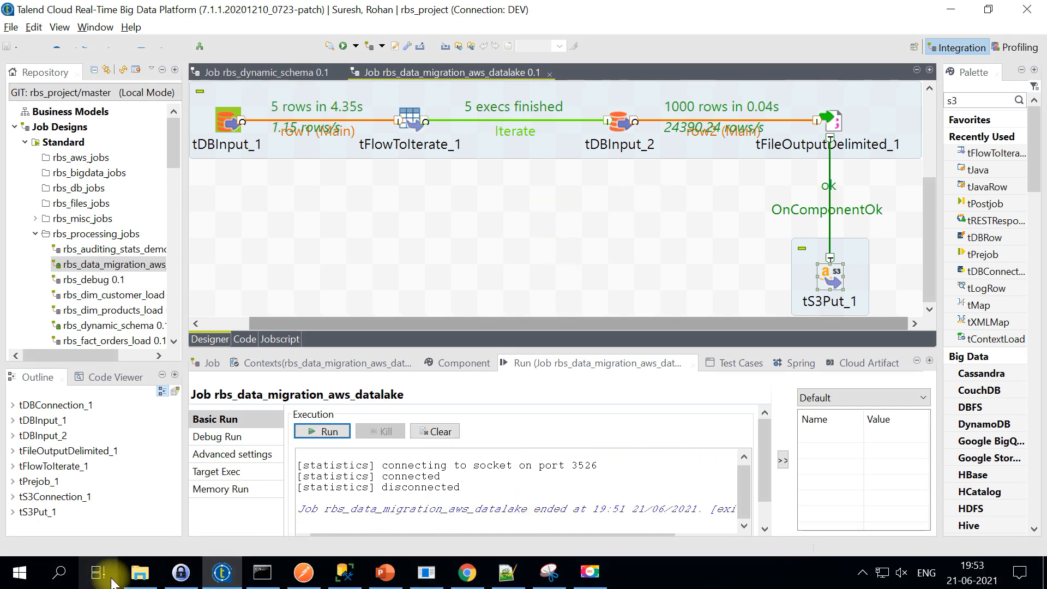
Step: Check the CSV files in D:\t7\output in File Explorer and refresh the retail-lake folder of S3 in Chrome
{"action": "left_click", "coordinate": [136, 575]}
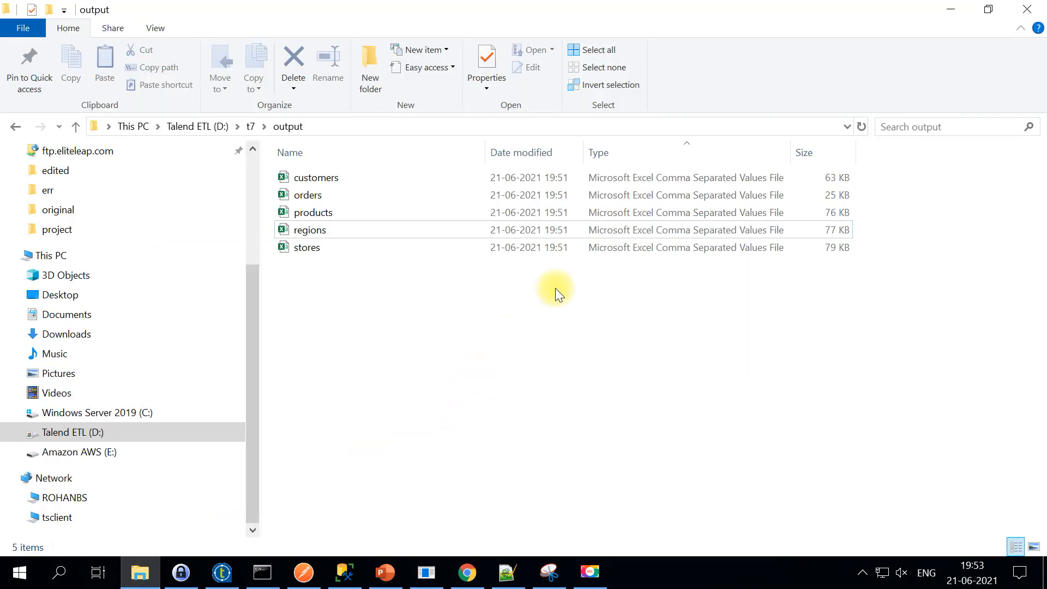
{"action": "left_click_drag", "start_coordinate": [452, 312], "coordinate": [272, 161]}
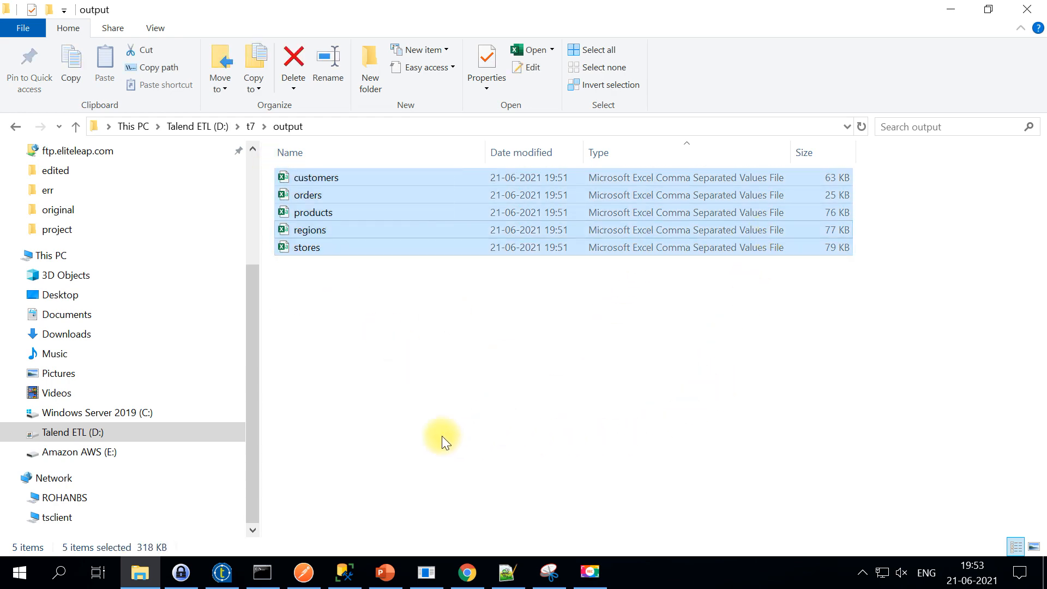
{"action": "left_click", "coordinate": [470, 572]}
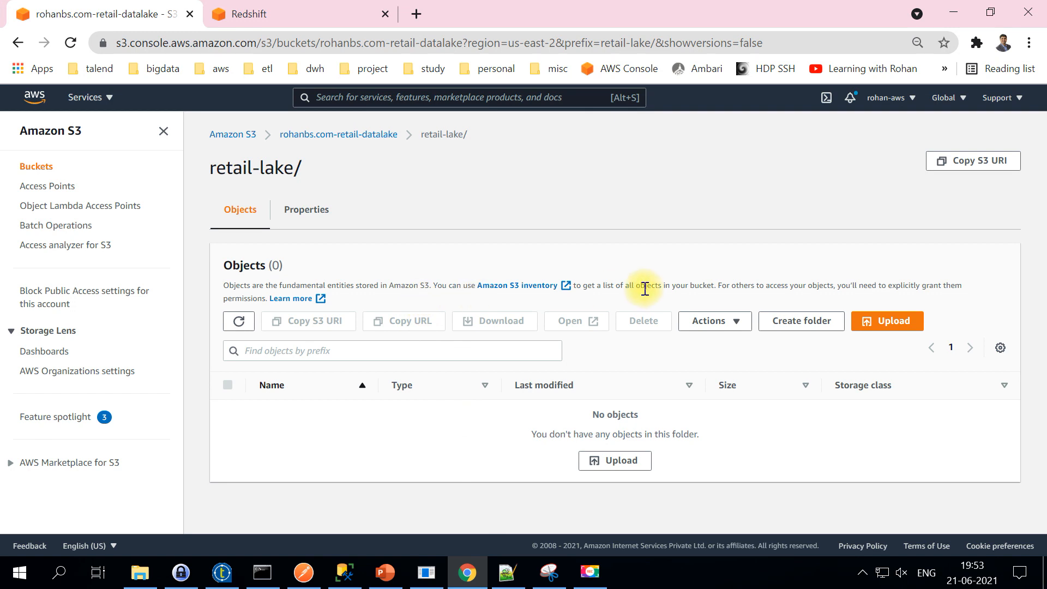
{"action": "left_click", "coordinate": [240, 321]}
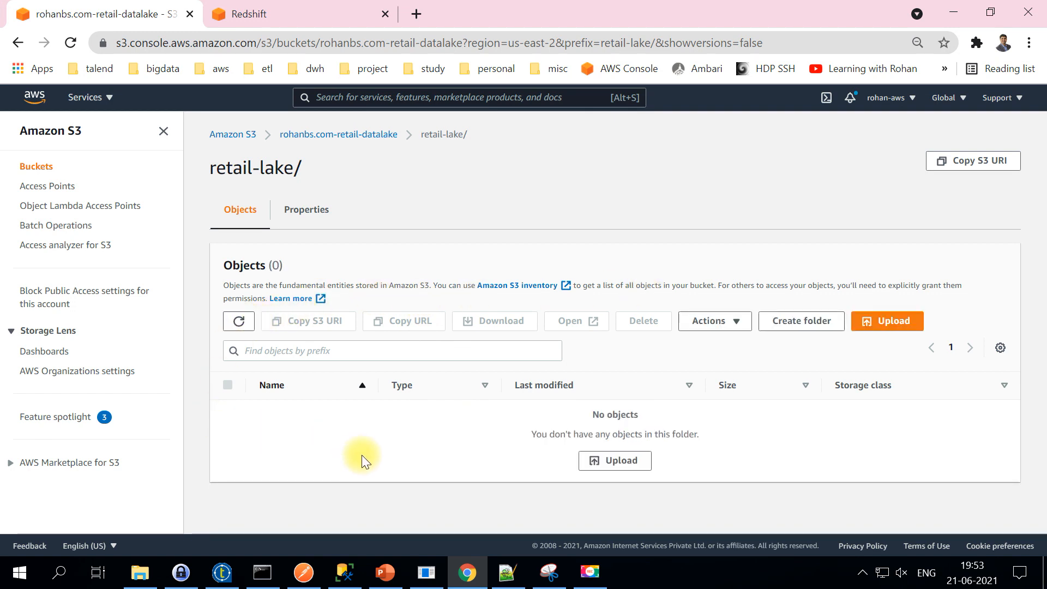
Step: Compare the folder names at the root of the retail data lake bucket with the Bucket path of tS3Put_1 in Talend Studio
{"action": "left_click", "coordinate": [374, 133]}
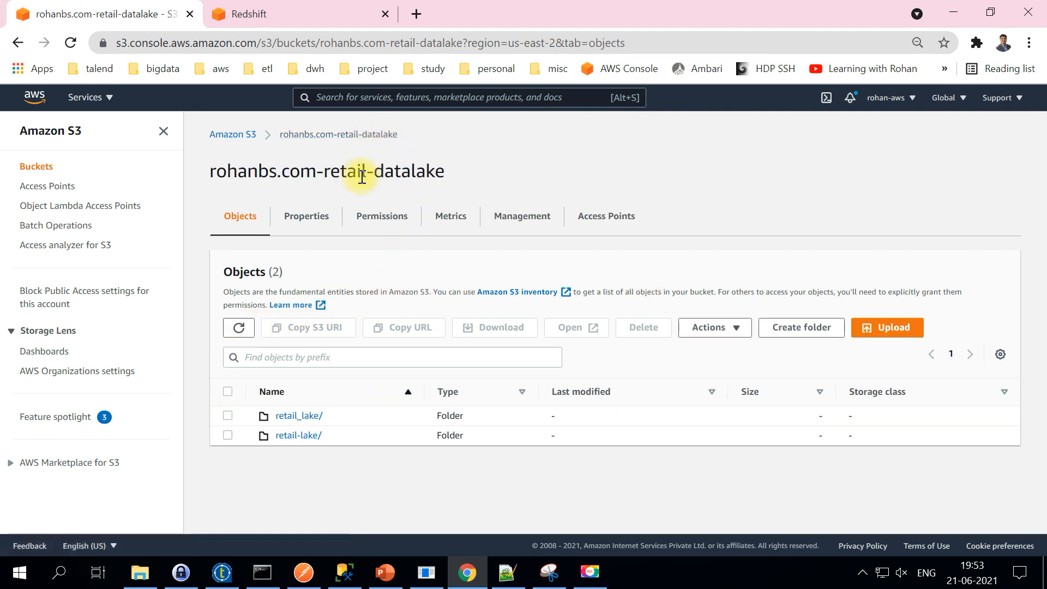
{"action": "left_click_drag", "start_coordinate": [338, 444], "coordinate": [289, 439]}
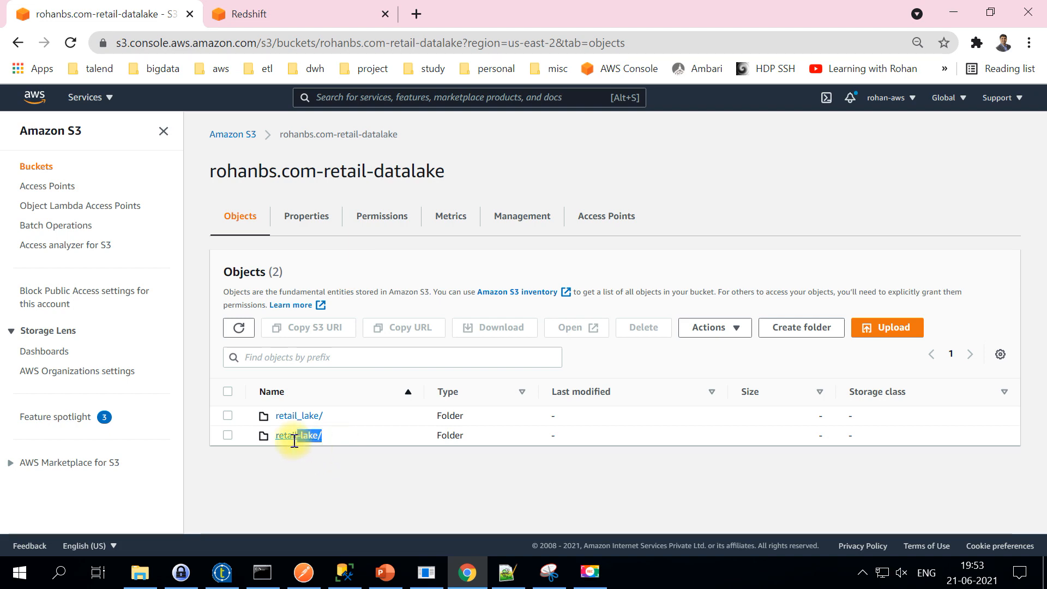
{"action": "left_click", "coordinate": [222, 570]}
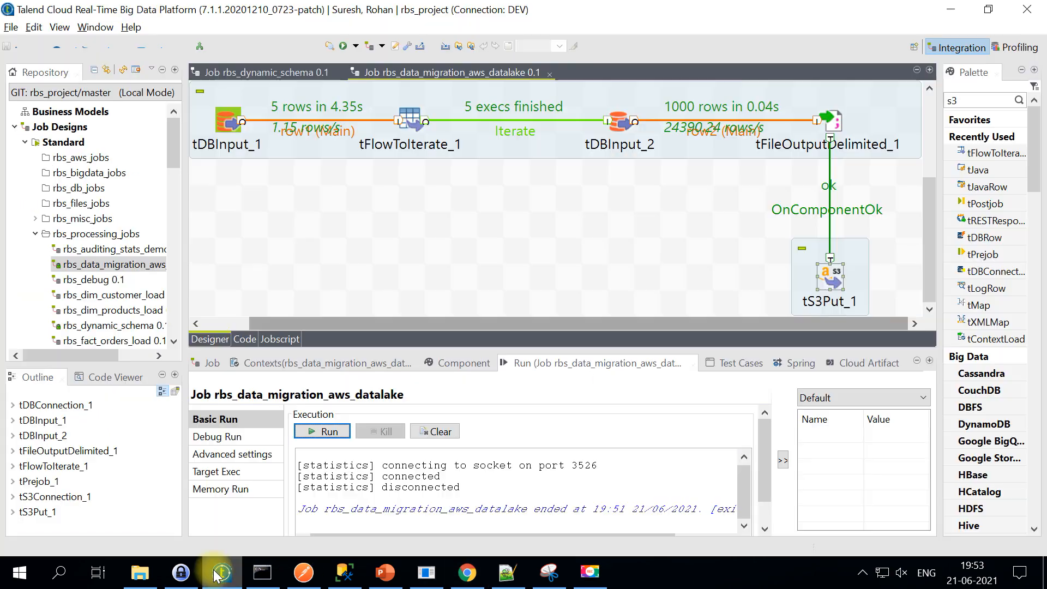
{"action": "double_click", "coordinate": [826, 281]}
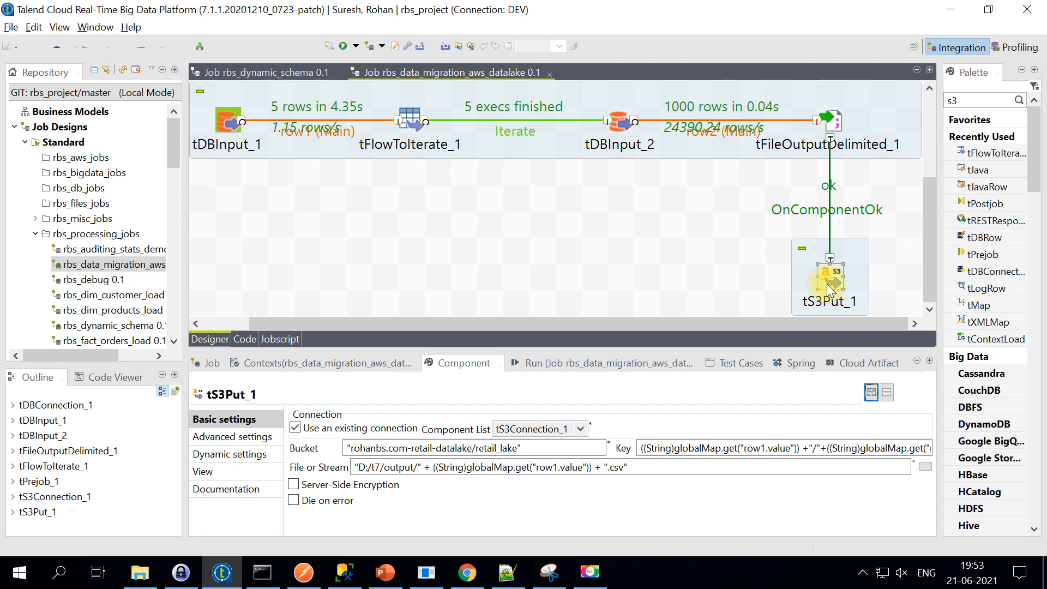
{"action": "left_click", "coordinate": [490, 448]}
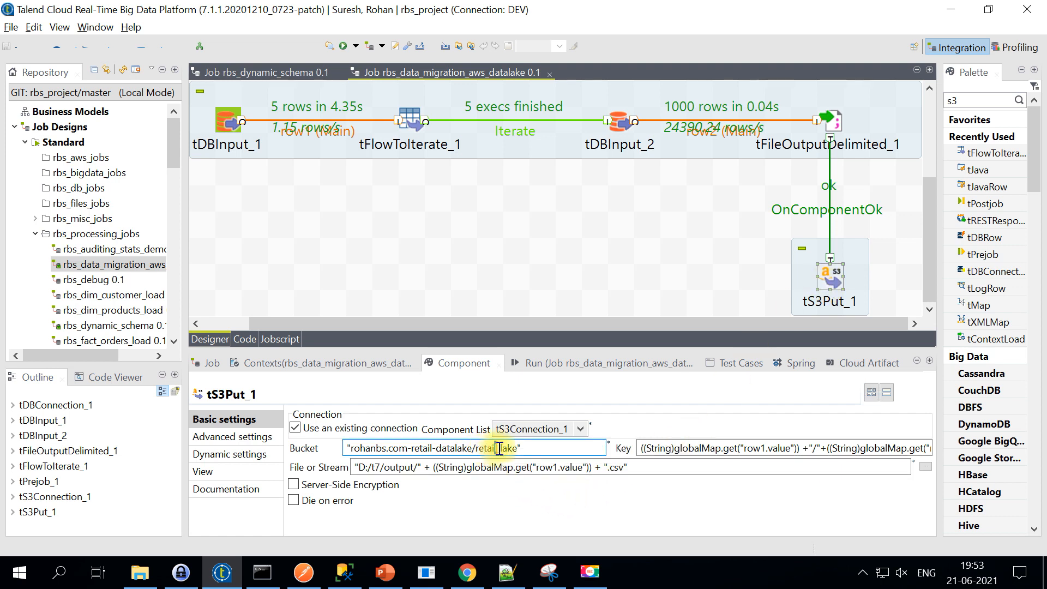
{"action": "left_click_drag", "start_coordinate": [496, 448], "coordinate": [324, 445]}
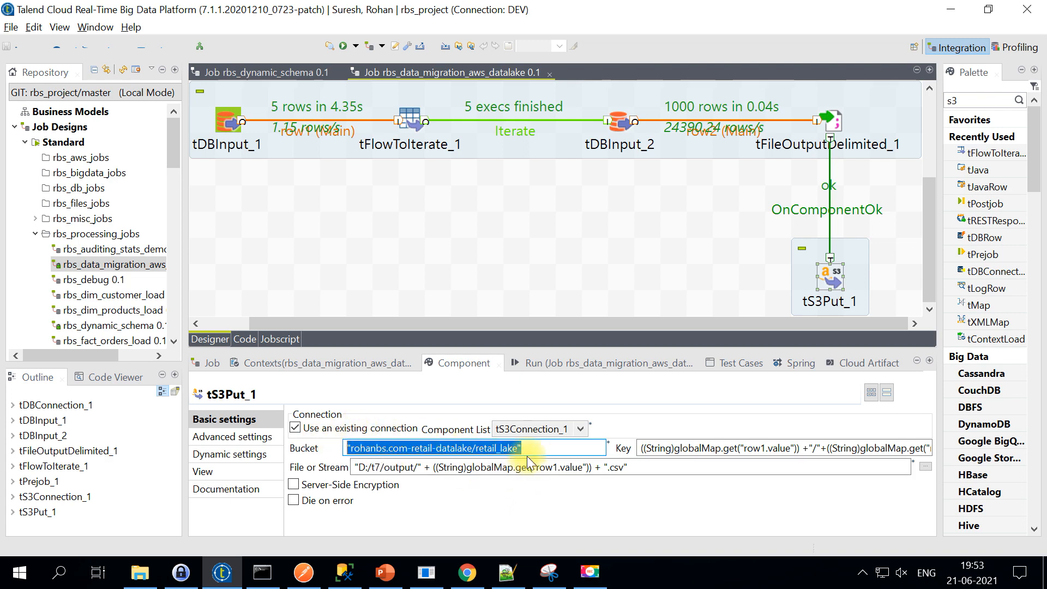
Step: Switch to Chrome and check the uploaded files in the customers subfolder of retail_lake
{"action": "key", "text": "alt+Tab"}
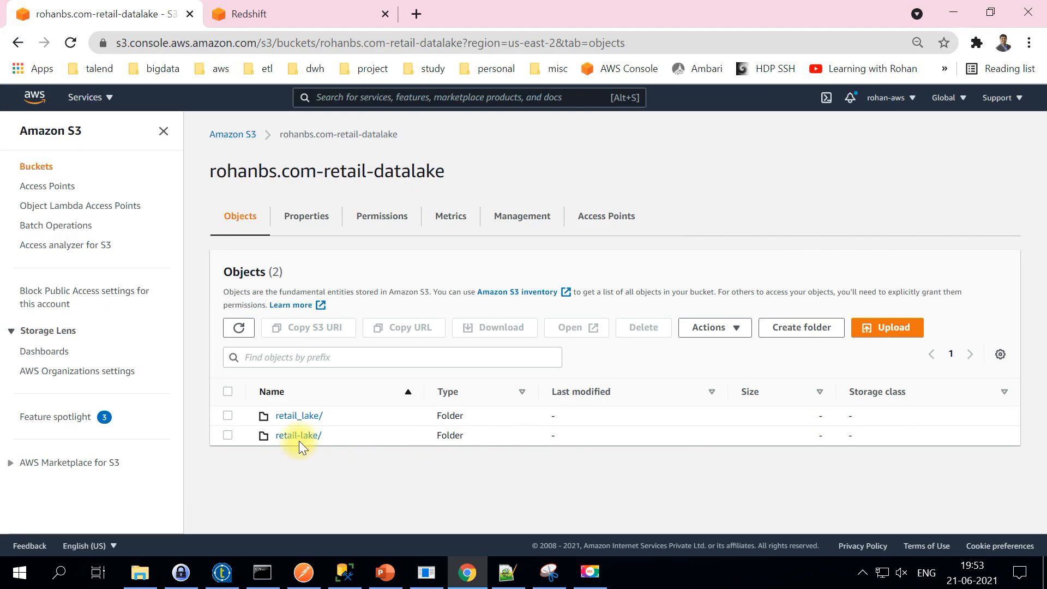
{"action": "left_click", "coordinate": [301, 415]}
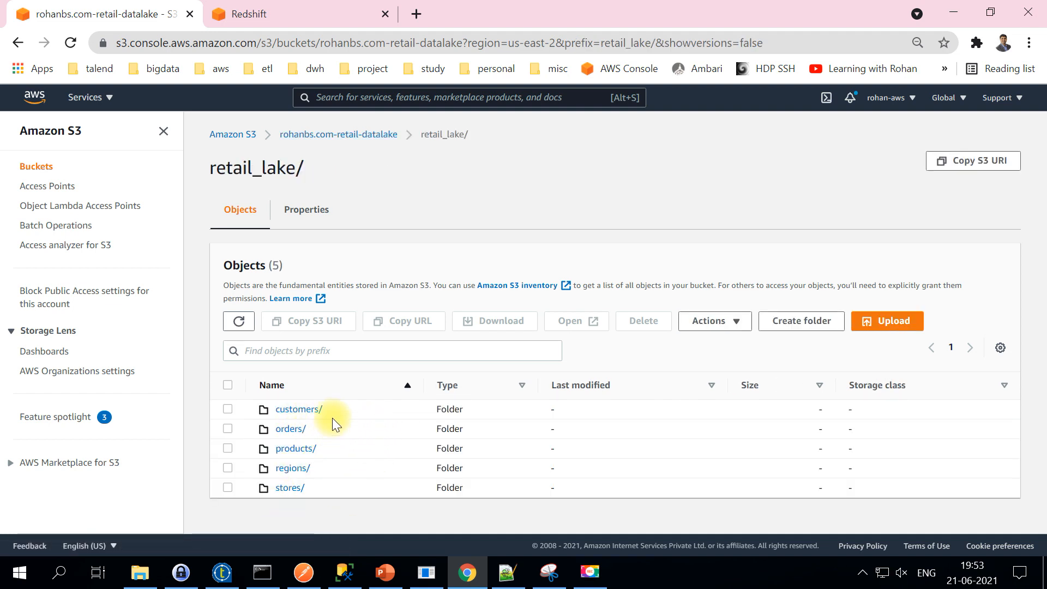
{"action": "left_click", "coordinate": [302, 417]}
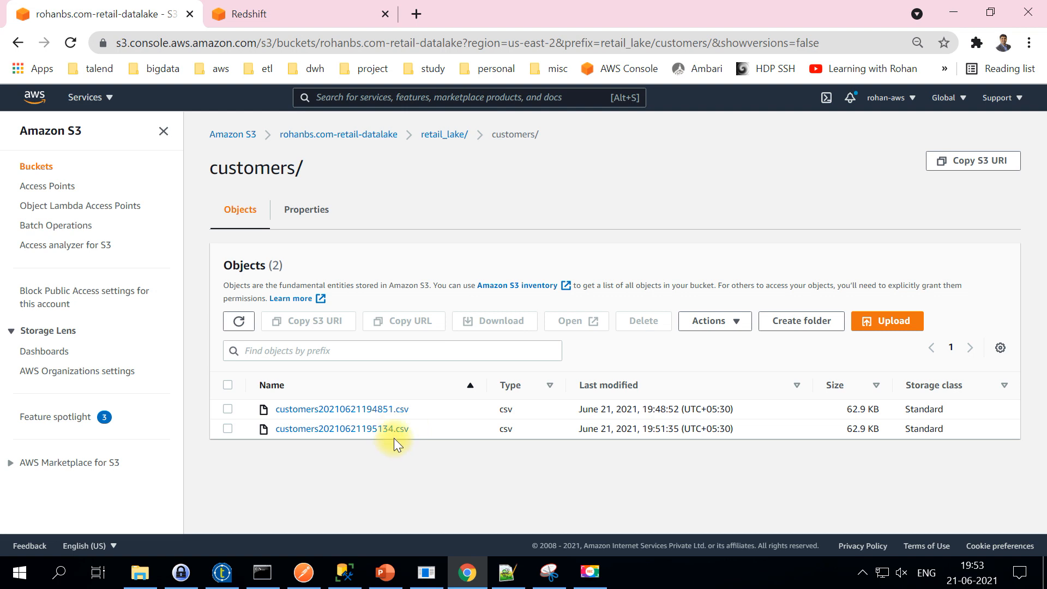
Step: Permanently delete the customers, orders, products, regions and stores folders from retail_lake and refresh its object list
{"action": "left_click", "coordinate": [442, 135]}
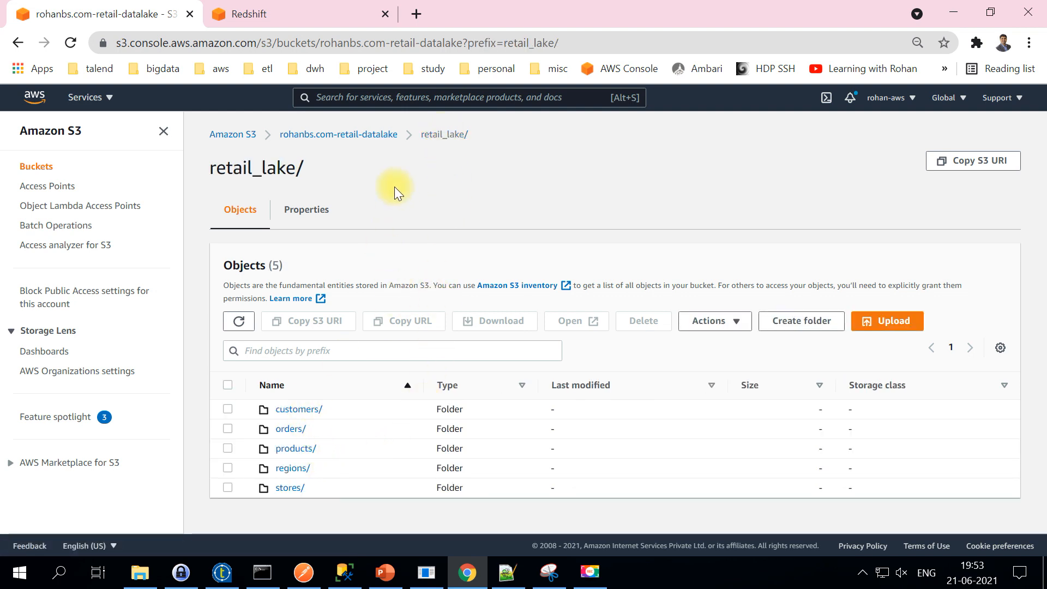
{"action": "left_click", "coordinate": [227, 384]}
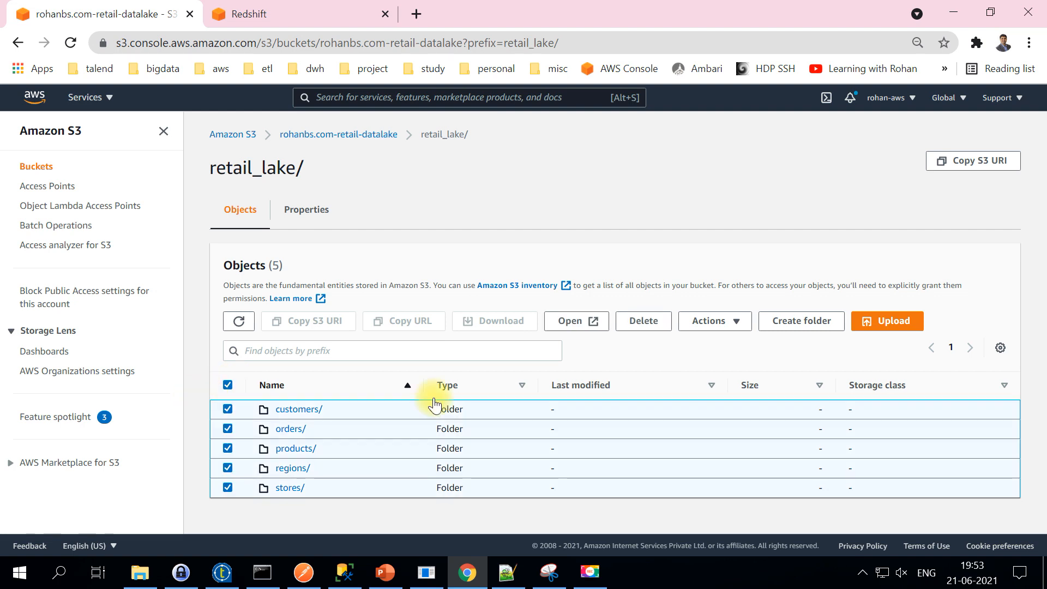
{"action": "left_click", "coordinate": [644, 321]}
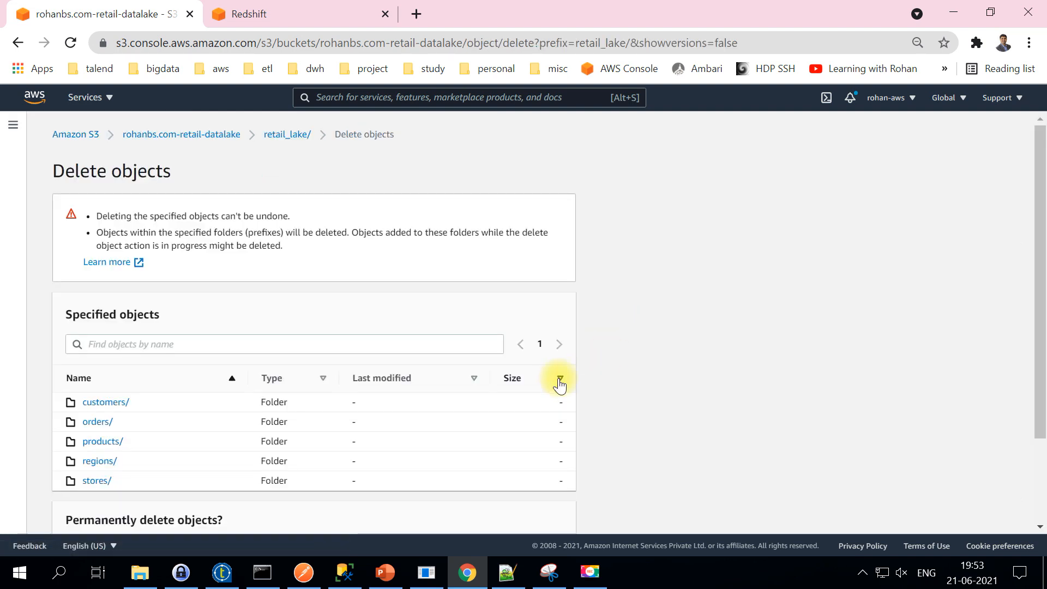
{"action": "scroll", "coordinate": [145, 467], "scroll_direction": "down", "scroll_amount": 2}
{"action": "left_click", "coordinate": [109, 458]}
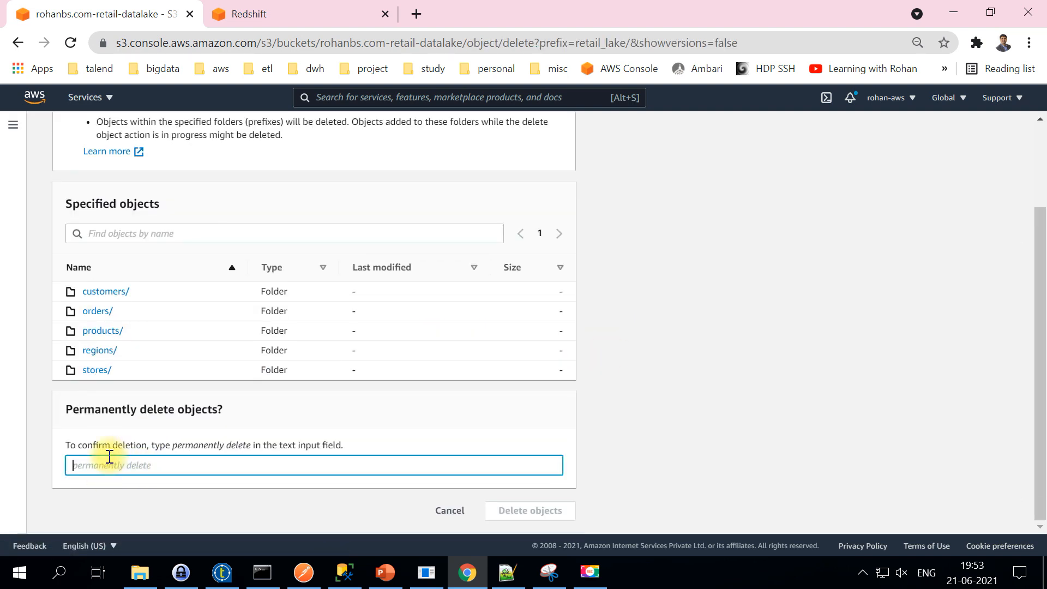
{"action": "type", "text": "permanently delete"}
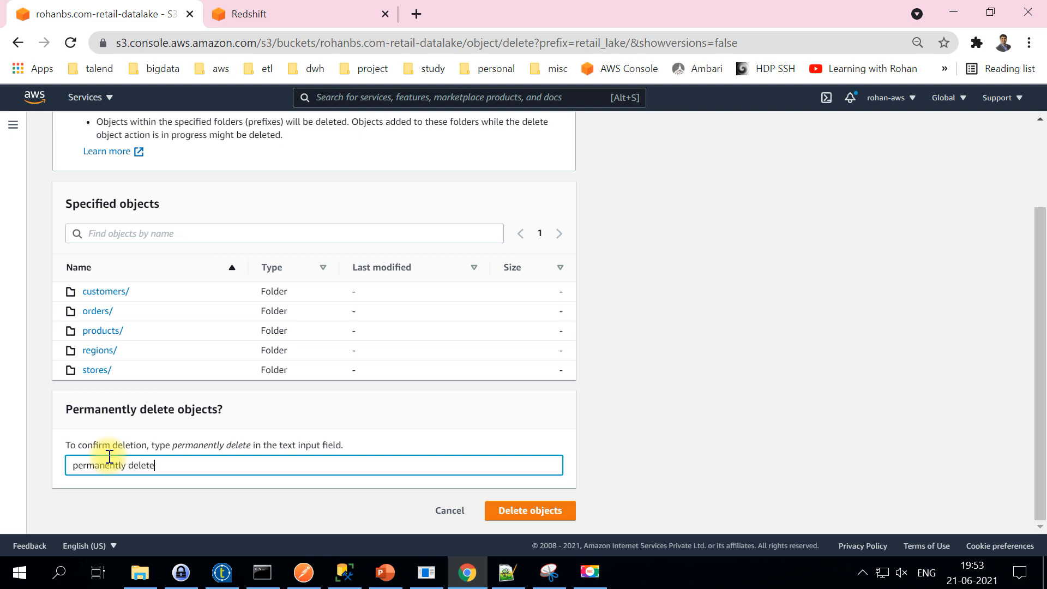
{"action": "left_click", "coordinate": [527, 512]}
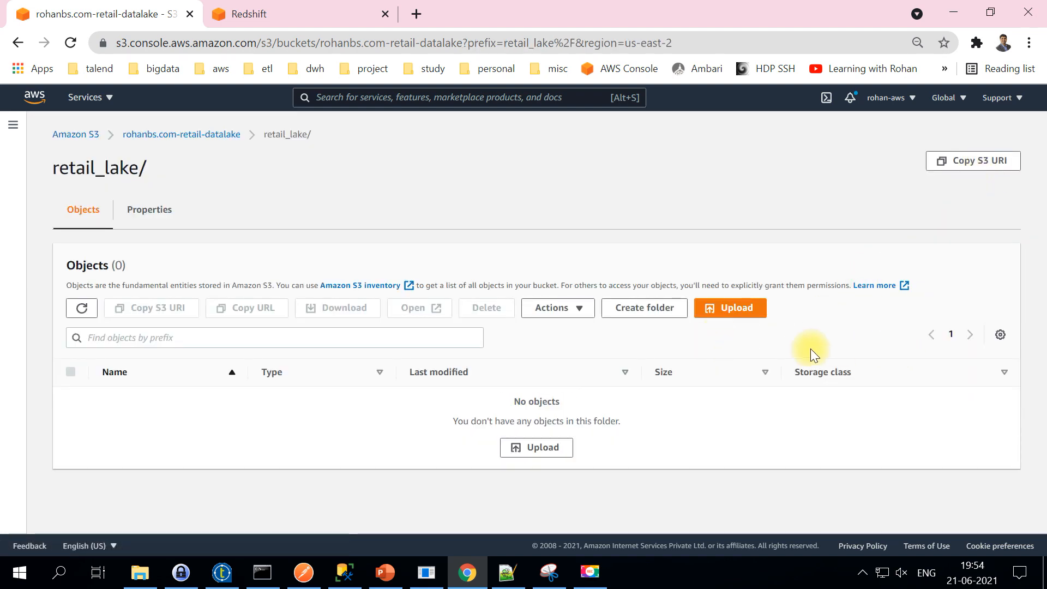
{"action": "left_click", "coordinate": [80, 305]}
Step: Switch to Talend Studio and run the rbs_data_migration_aws_datalake job again
{"action": "key", "text": "alt+Tab"}
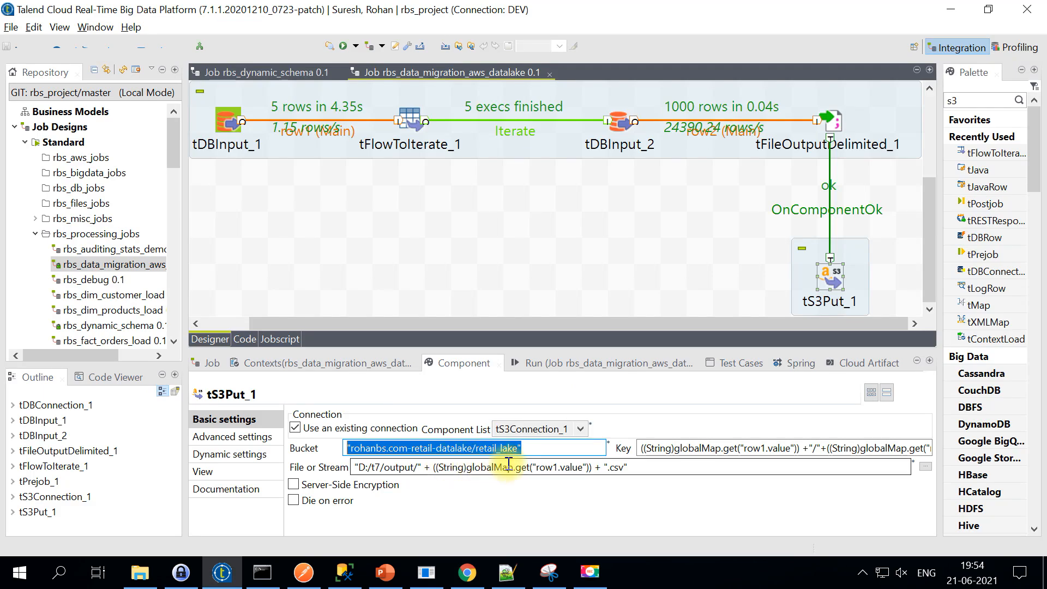
{"action": "left_click", "coordinate": [600, 366]}
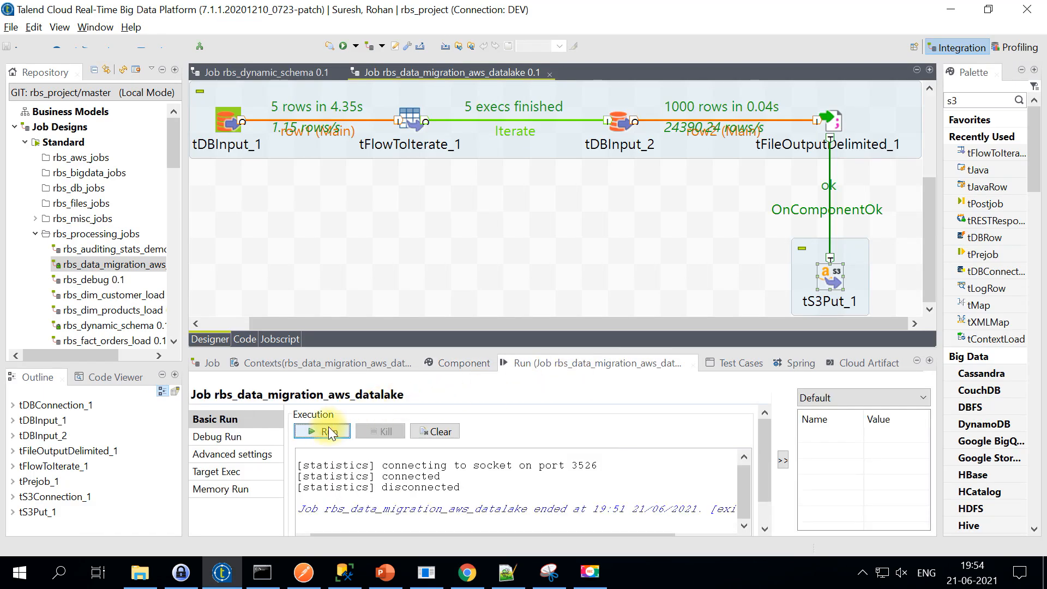
{"action": "left_click", "coordinate": [324, 429]}
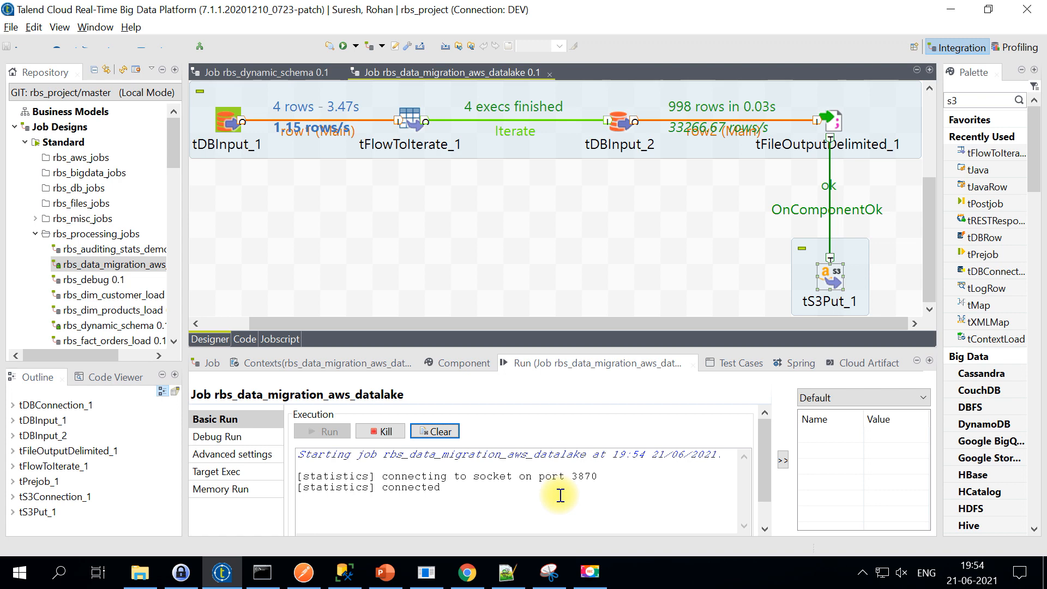
{"action": "left_click_drag", "start_coordinate": [474, 493], "coordinate": [211, 443]}
Step: Switch to Chrome, refresh the retail_lake object list and check the uploaded files in the customers and orders folders
{"action": "key", "text": "alt+Tab"}
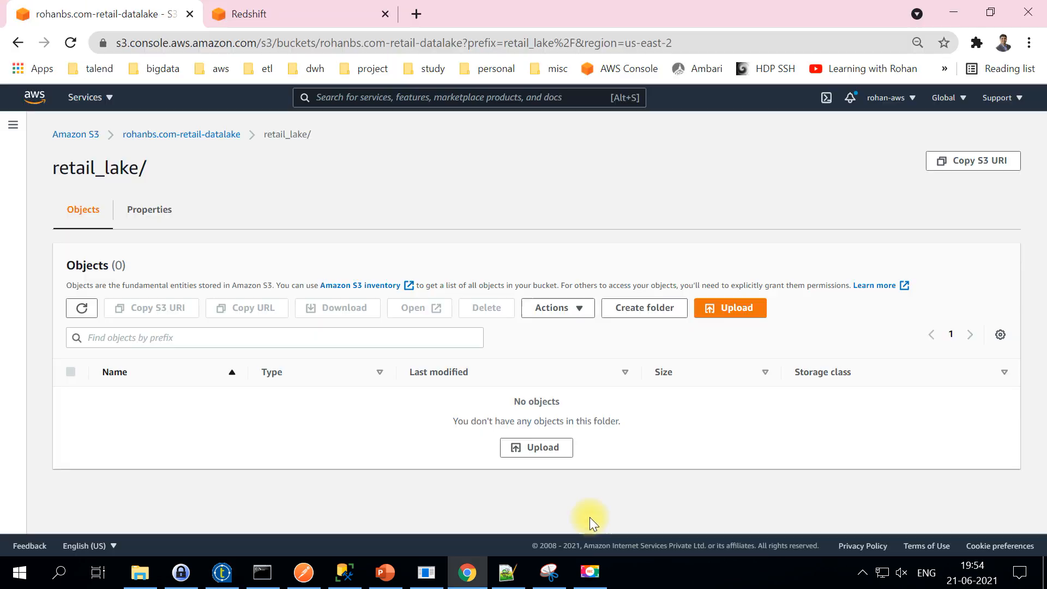
{"action": "left_click", "coordinate": [86, 315]}
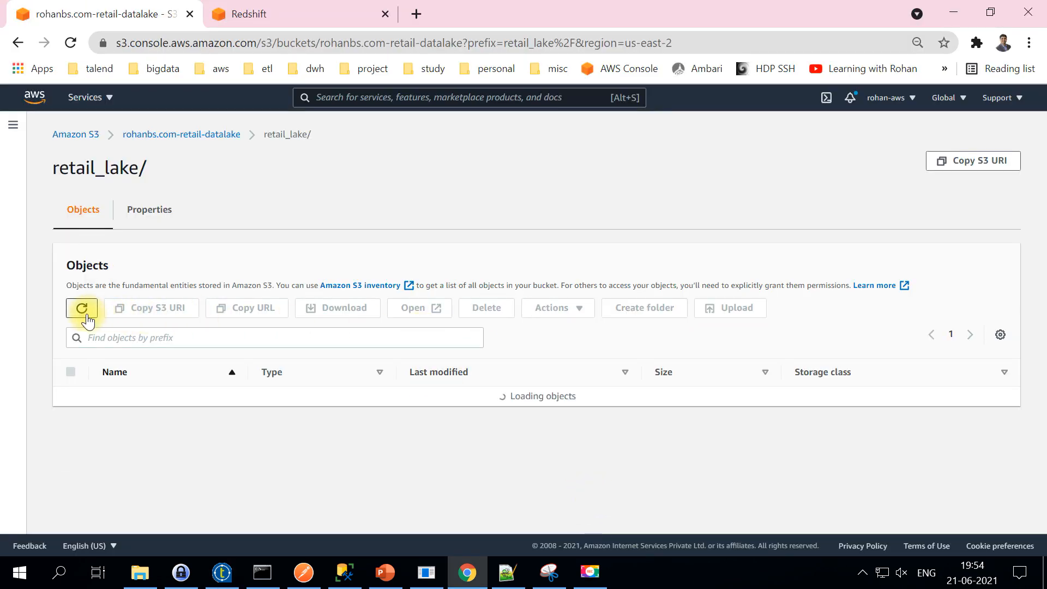
{"action": "left_click", "coordinate": [148, 397]}
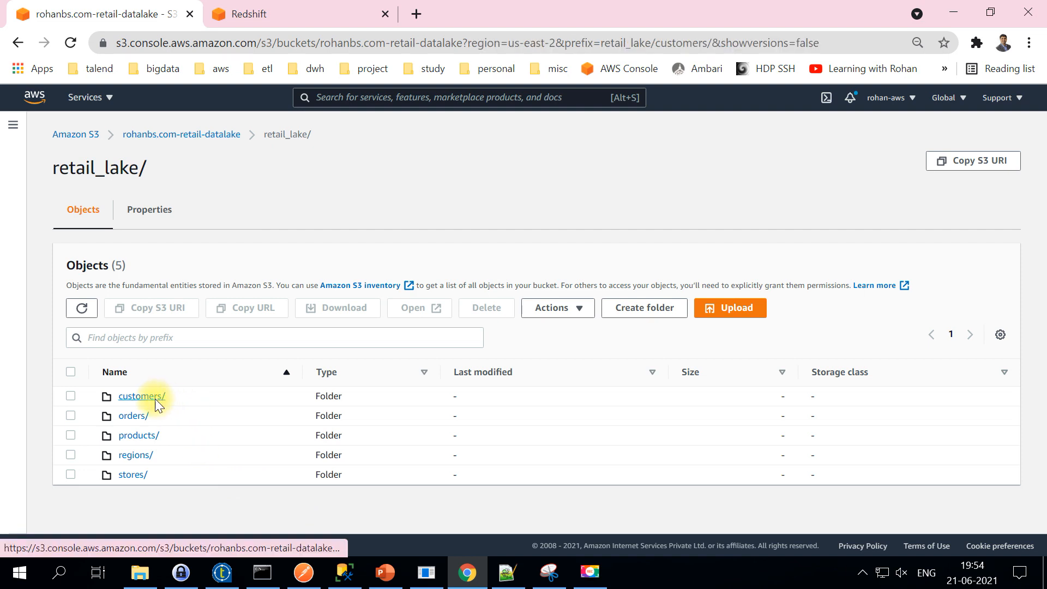
{"action": "left_click_drag", "start_coordinate": [272, 397], "coordinate": [188, 442]}
{"action": "left_click", "coordinate": [210, 443]}
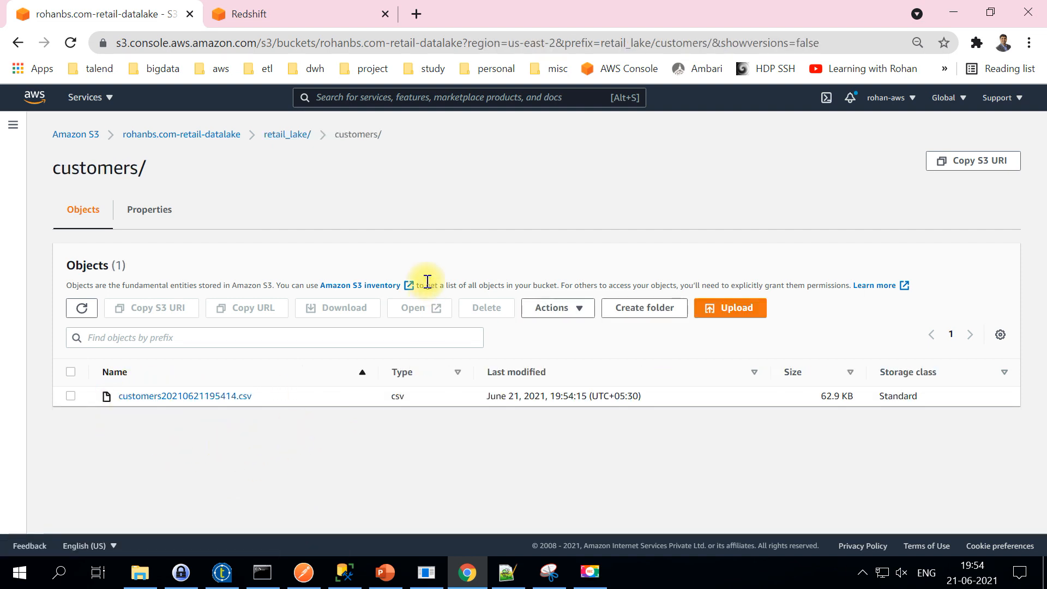
{"action": "left_click", "coordinate": [300, 136]}
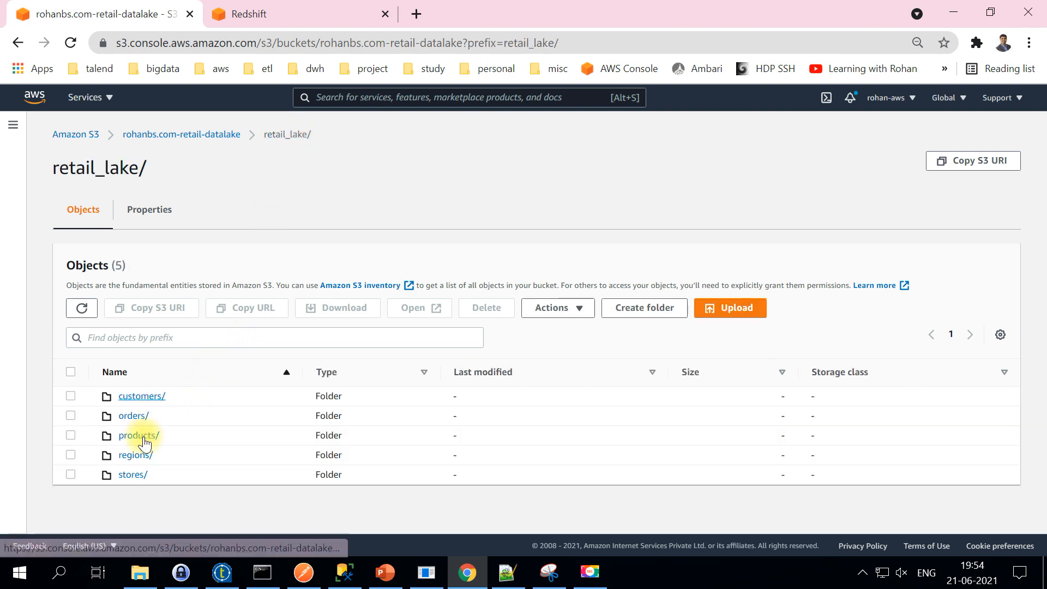
{"action": "left_click", "coordinate": [134, 417]}
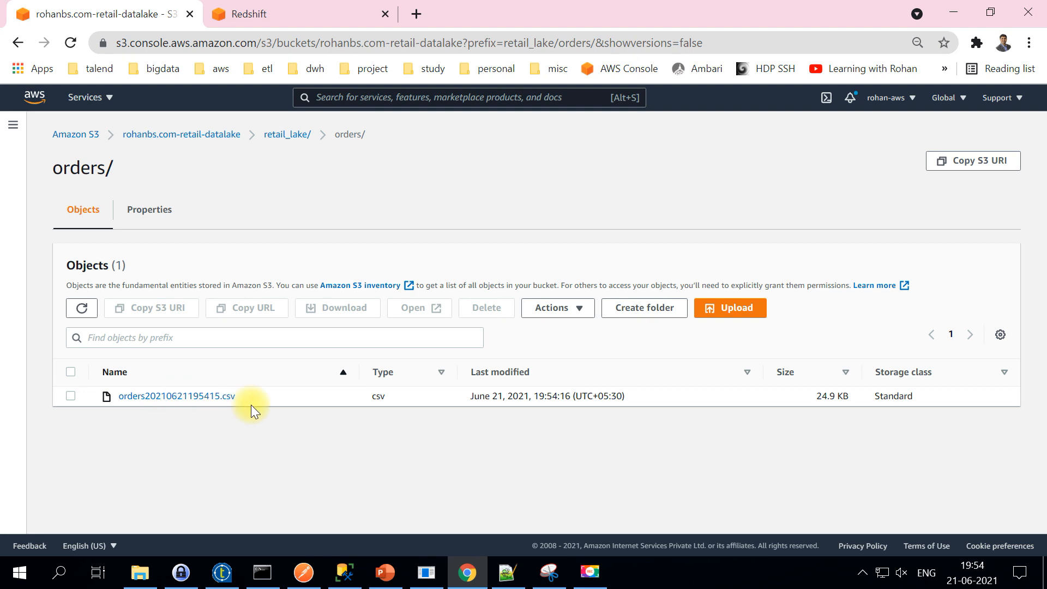
{"action": "left_click", "coordinate": [284, 133]}
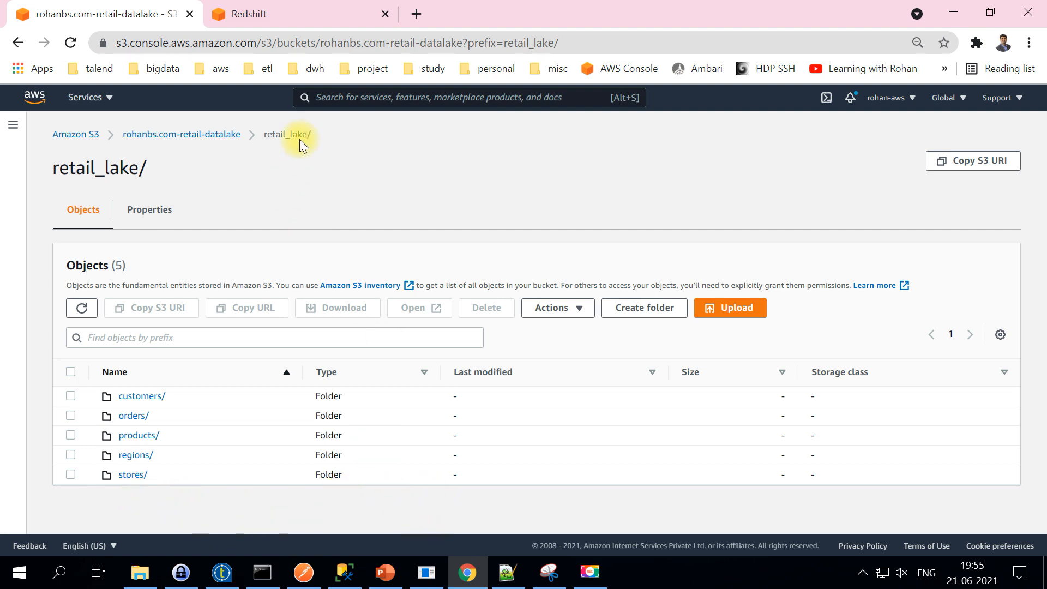
Step: Search the AWS services for athena and open the Athena query editor
{"action": "left_click", "coordinate": [326, 98]}
{"action": "type", "text": "athena"}
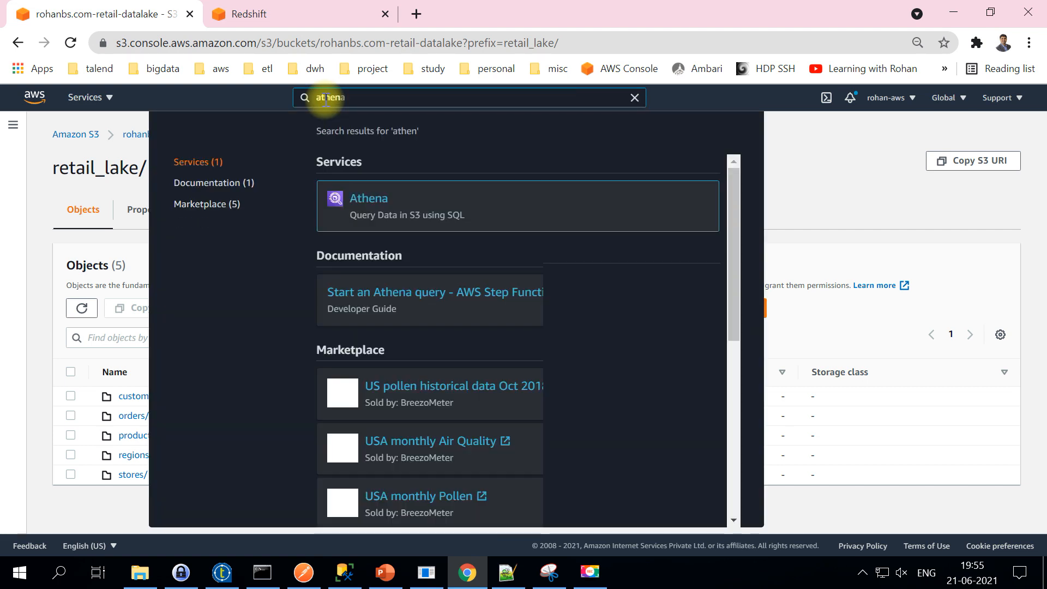
{"action": "left_click", "coordinate": [364, 201]}
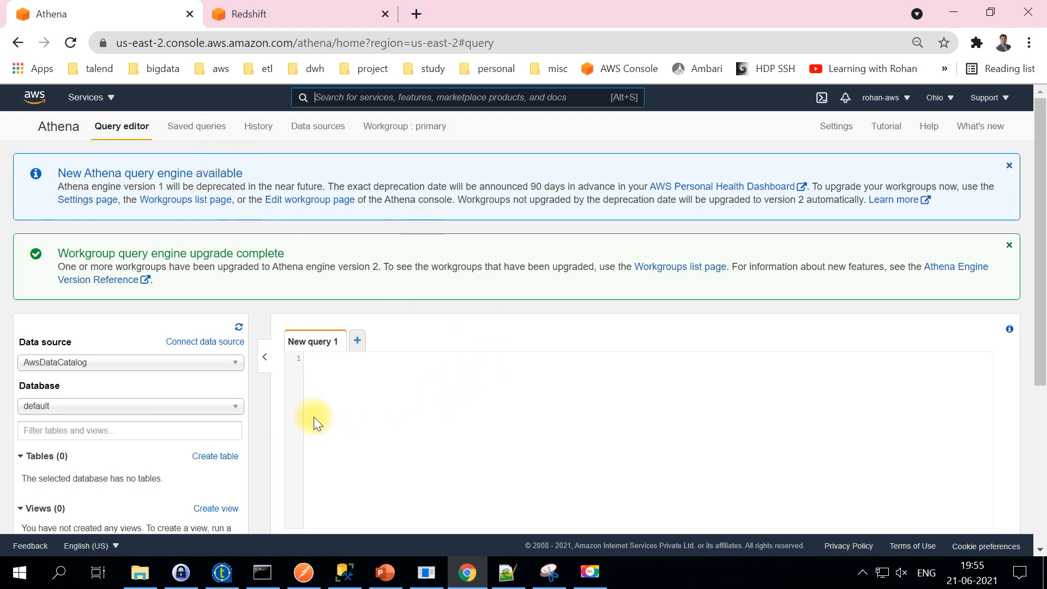
{"action": "scroll", "coordinate": [280, 423], "scroll_direction": "down", "scroll_amount": 3}
{"action": "scroll", "coordinate": [254, 372], "scroll_direction": "up", "scroll_amount": 2}
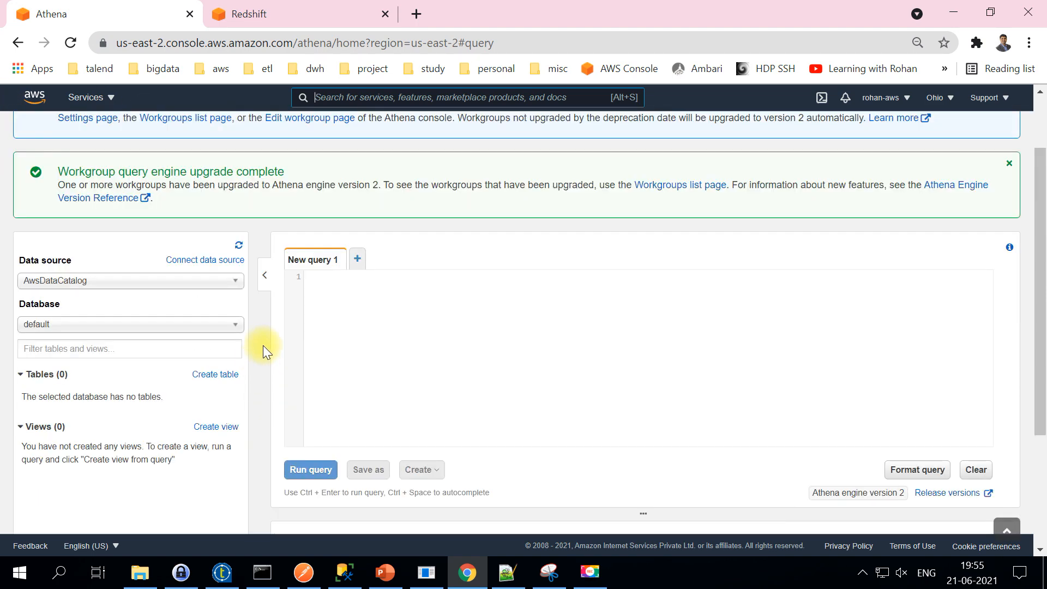
Step: Examine the data source, database and table lists and the empty query area of the Athena query editor
{"action": "left_click_drag", "start_coordinate": [20, 263], "coordinate": [72, 267]}
{"action": "left_click_drag", "start_coordinate": [33, 309], "coordinate": [67, 308]}
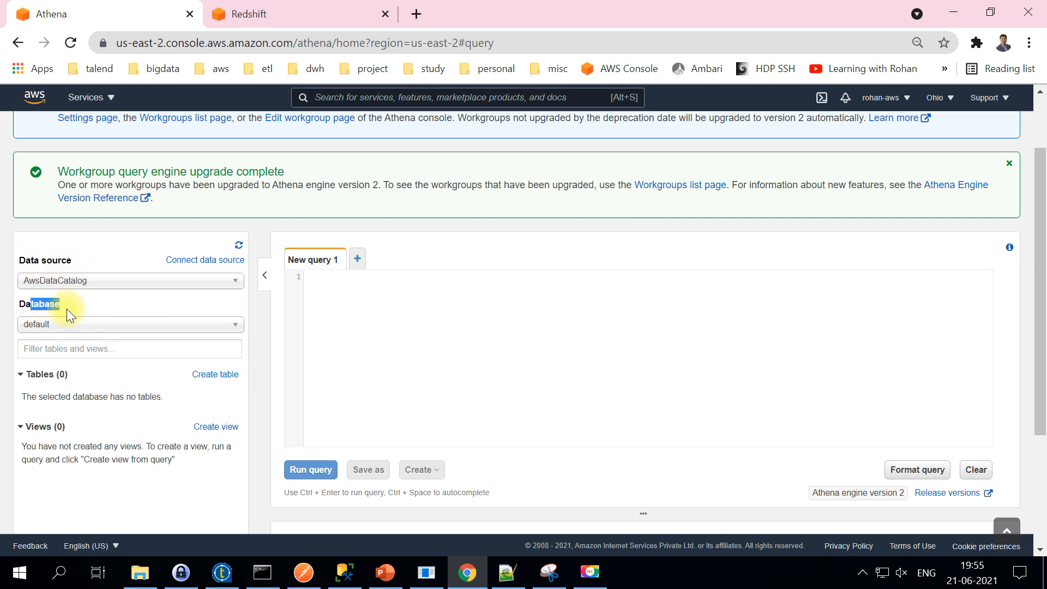
{"action": "left_click_drag", "start_coordinate": [22, 397], "coordinate": [153, 405]}
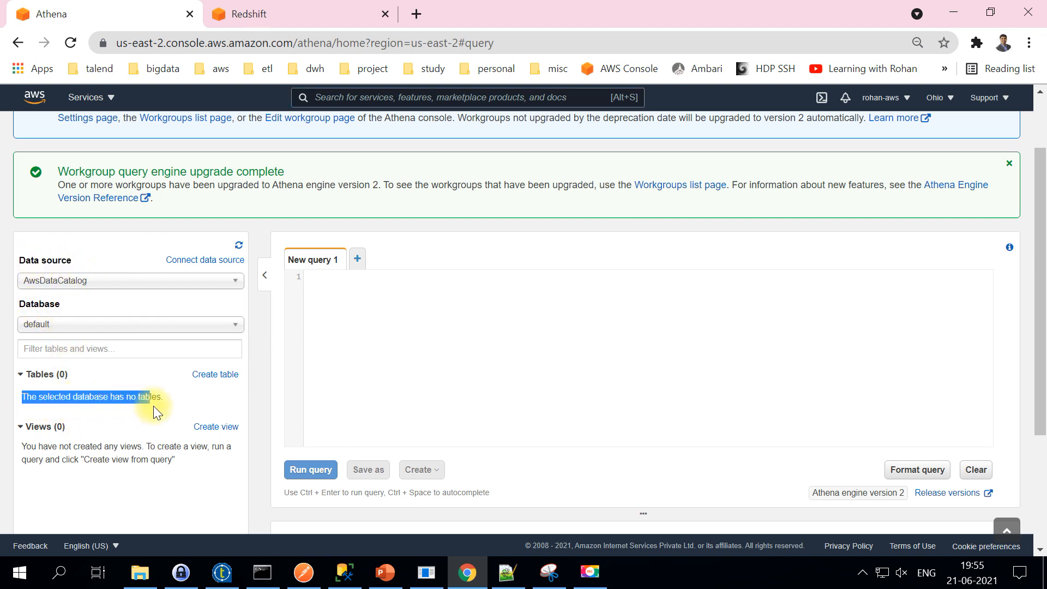
{"action": "left_click_drag", "start_coordinate": [20, 397], "coordinate": [143, 404]}
{"action": "left_click", "coordinate": [360, 302]}
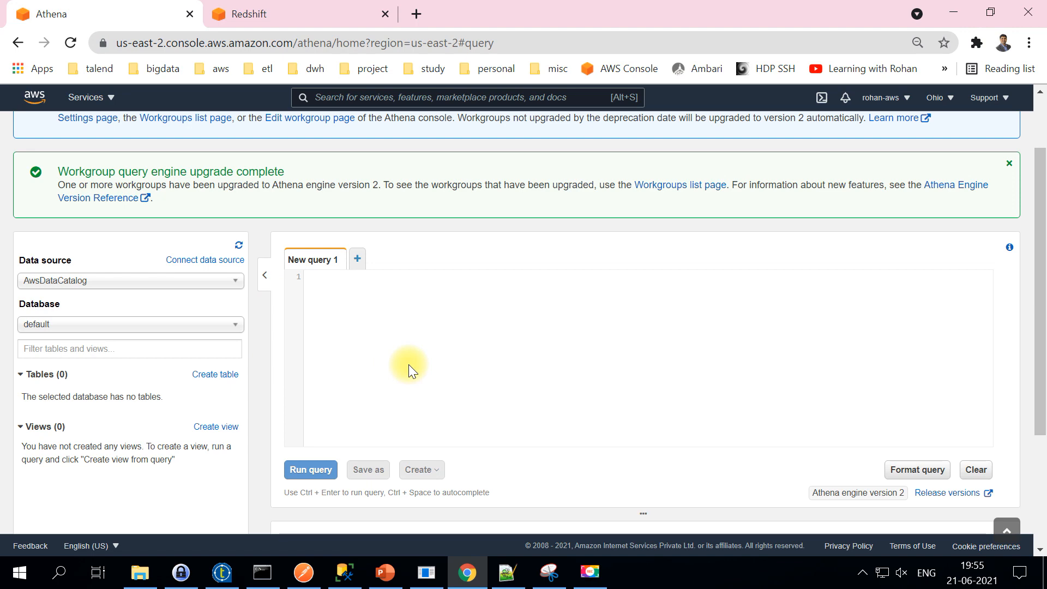
{"action": "scroll", "coordinate": [403, 382], "scroll_direction": "down", "scroll_amount": 2}
{"action": "scroll", "coordinate": [400, 397], "scroll_direction": "down", "scroll_amount": 2}
{"action": "scroll", "coordinate": [401, 392], "scroll_direction": "up", "scroll_amount": 5}
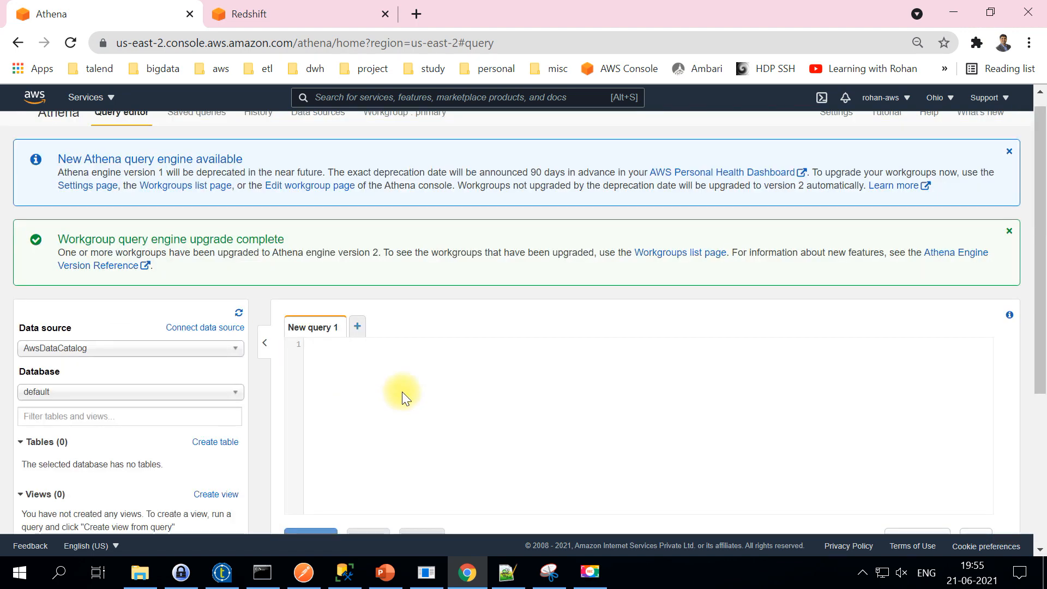
{"action": "scroll", "coordinate": [221, 172], "scroll_direction": "up", "scroll_amount": 1}
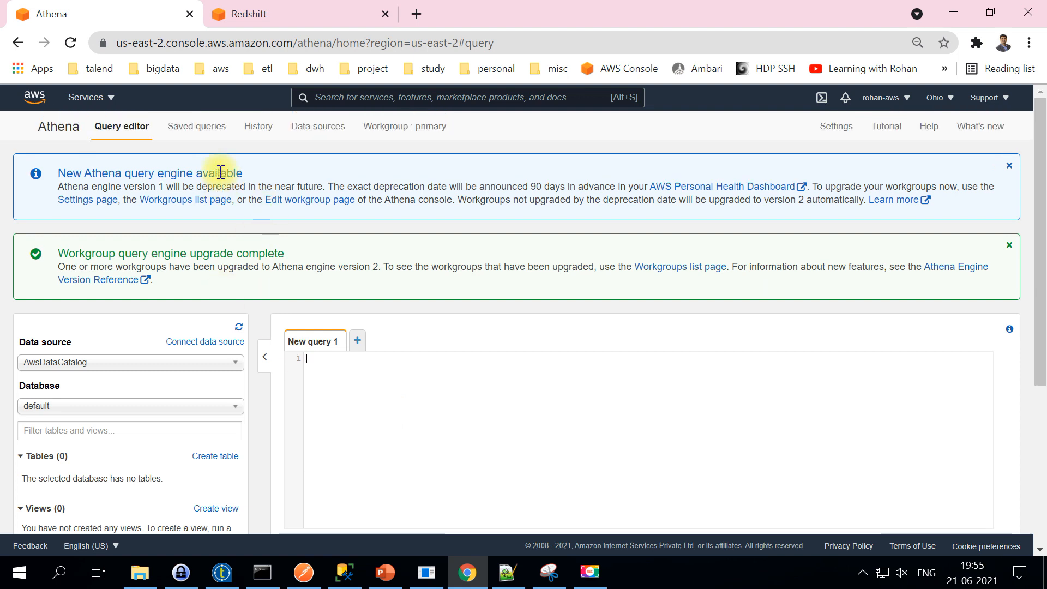
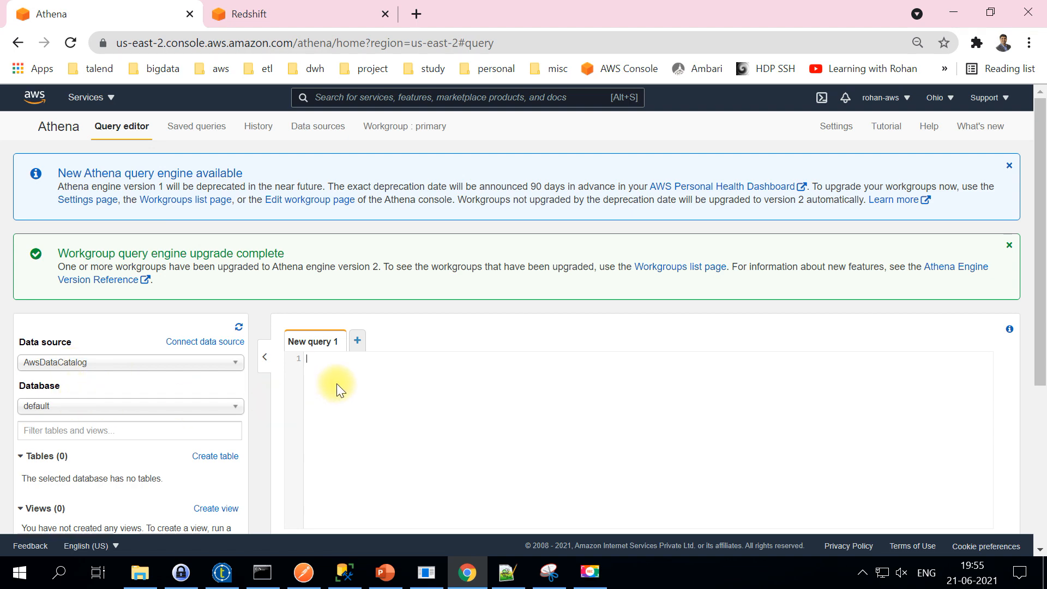
Step: Switch to Notepad++ and copy the "create database retail;" statement from athena-ext-table-ddl.txt
{"action": "left_click", "coordinate": [520, 578]}
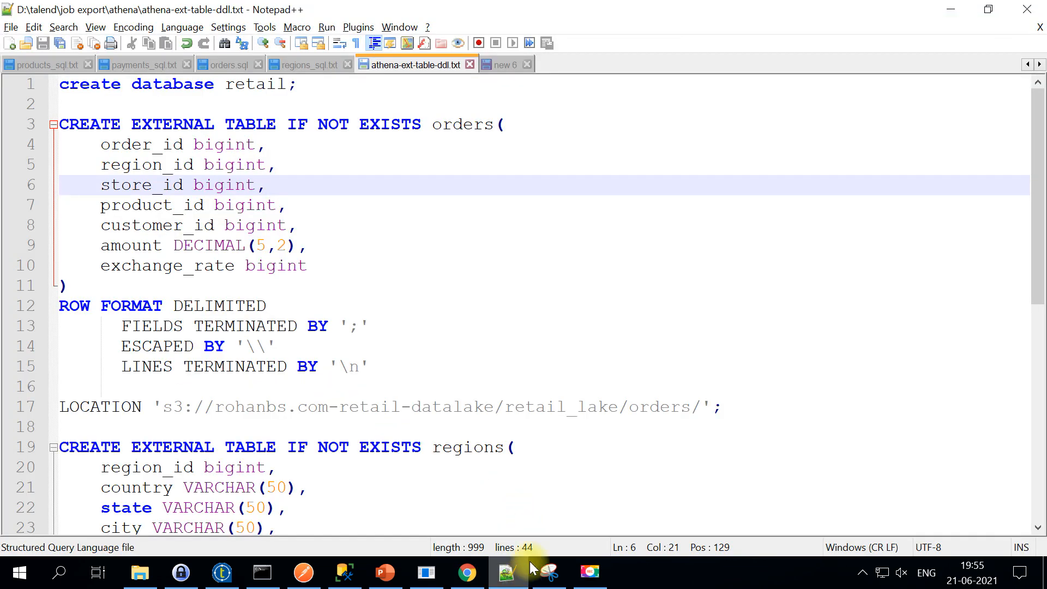
{"action": "left_click_drag", "start_coordinate": [320, 85], "coordinate": [6, 83]}
{"action": "key", "text": "ctrl+c"}
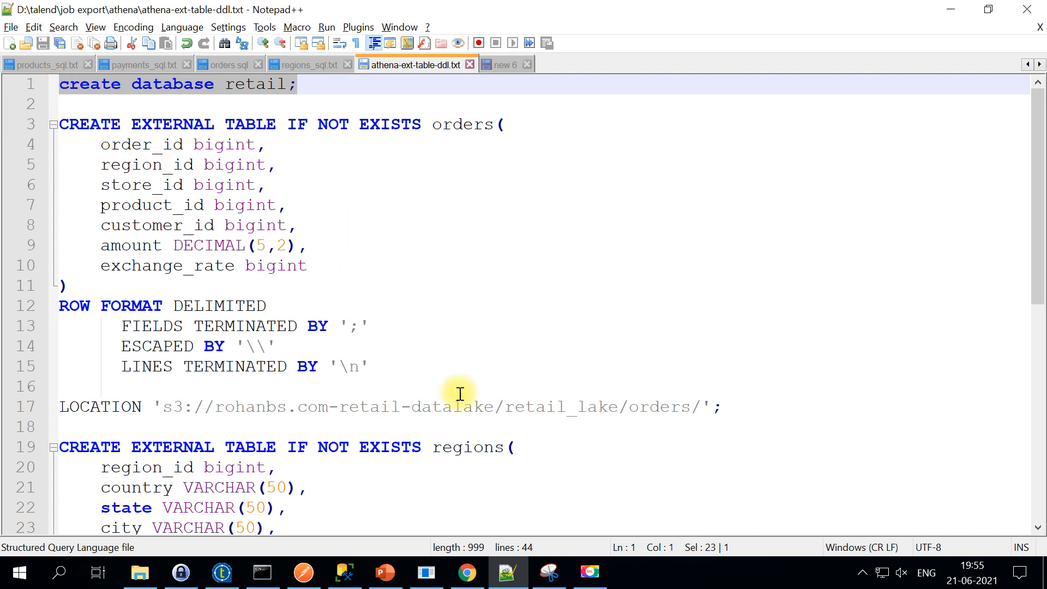
{"action": "scroll", "coordinate": [463, 427], "scroll_direction": "down", "scroll_amount": 2}
{"action": "scroll", "coordinate": [463, 425], "scroll_direction": "up", "scroll_amount": 2}
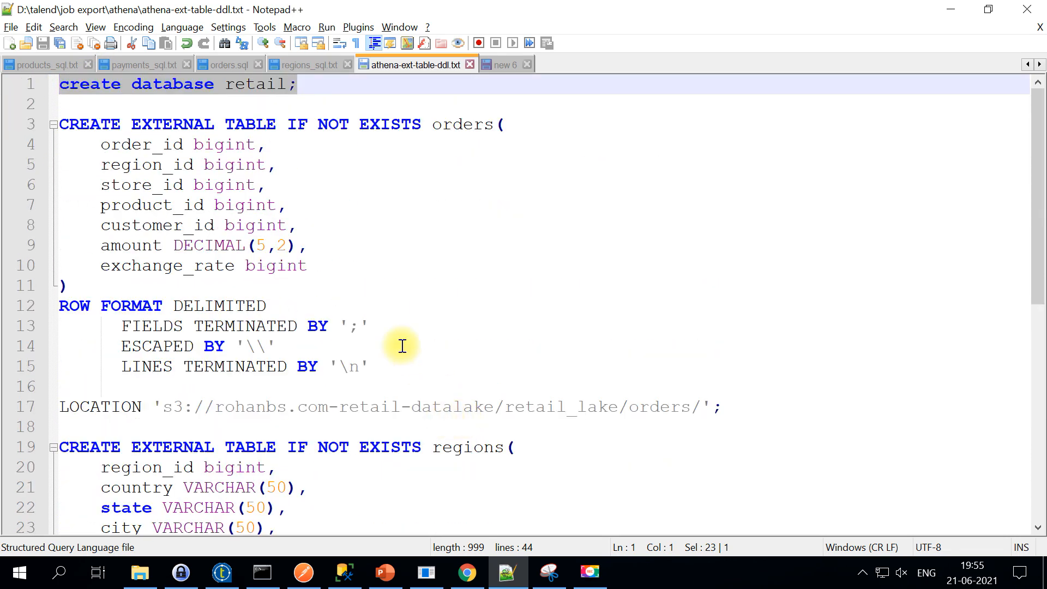
{"action": "double_click", "coordinate": [251, 92]}
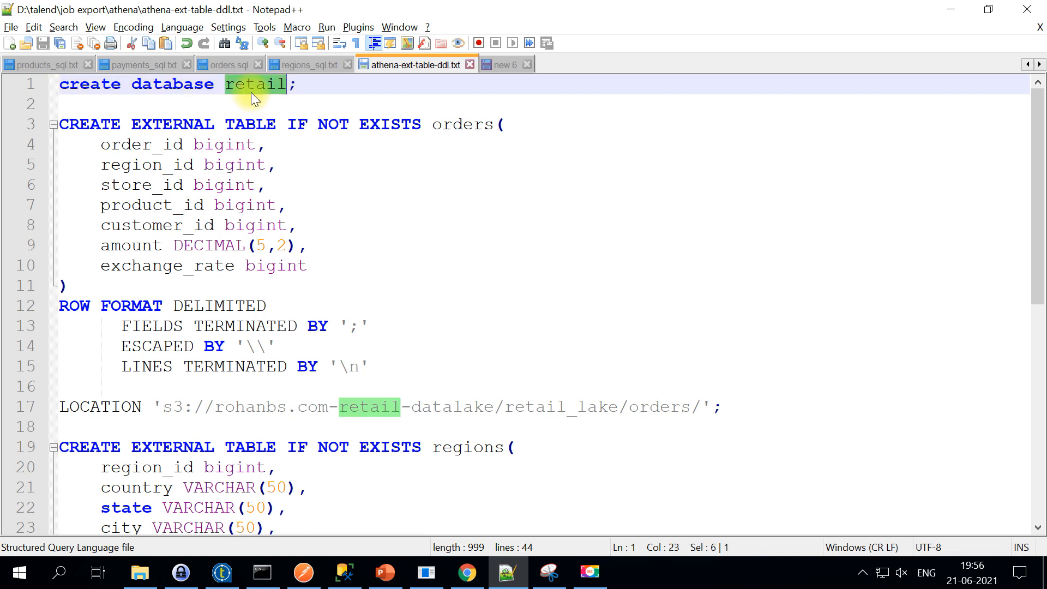
Step: Switch to Chrome, paste "create database retail;" into New query 1 in Athena and run it
{"action": "key", "text": "alt+Tab"}
{"action": "key", "text": "ctrl+v"}
{"action": "left_click_drag", "start_coordinate": [415, 362], "coordinate": [303, 367]}
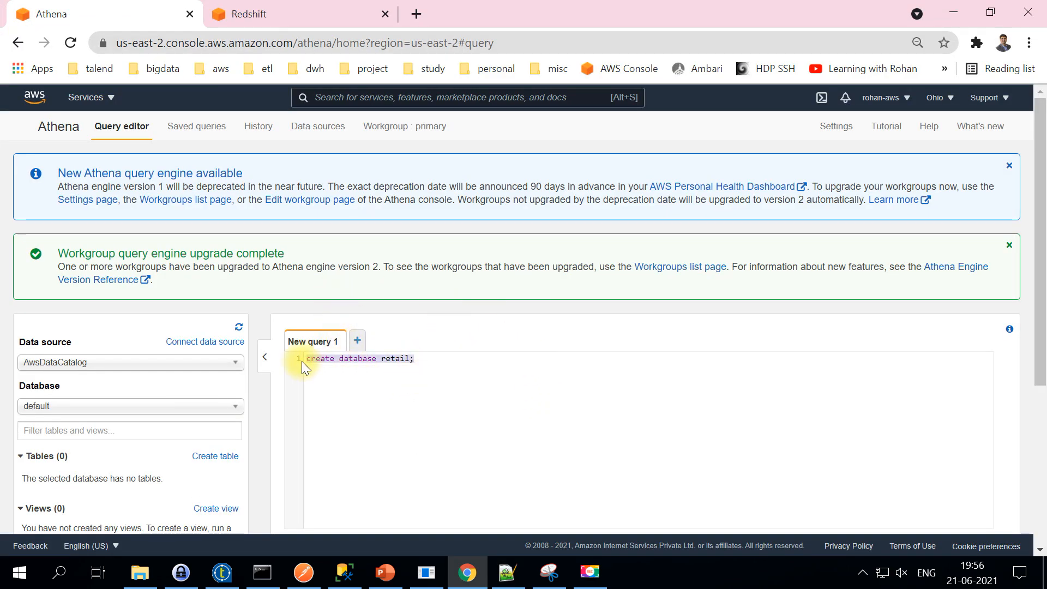
{"action": "scroll", "coordinate": [276, 405], "scroll_direction": "down", "scroll_amount": 1}
{"action": "left_click", "coordinate": [299, 469]}
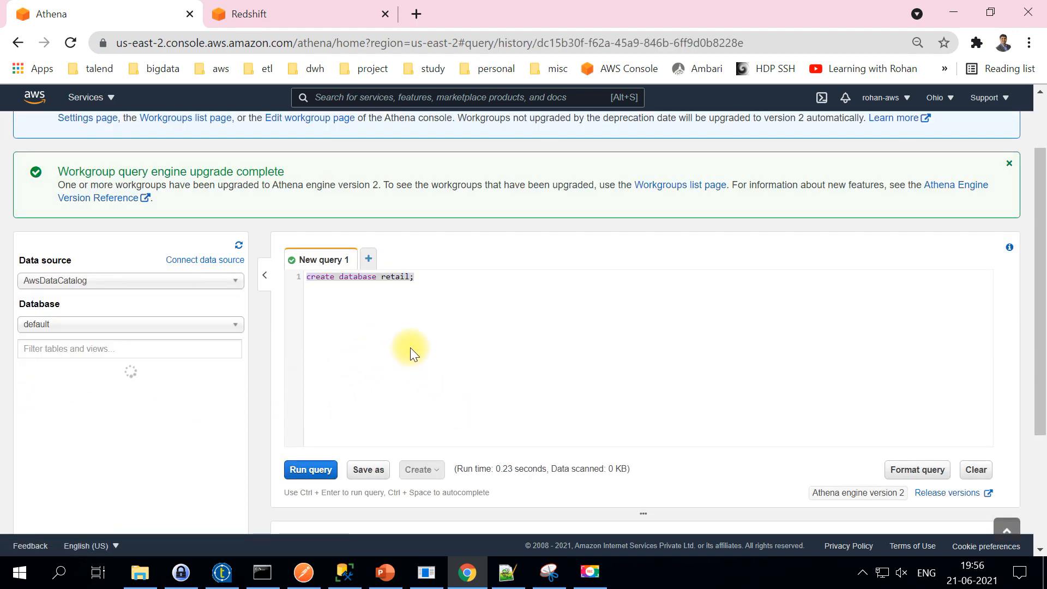
Step: Select retail as the Athena database and clear the create database statement from New query 1
{"action": "left_click", "coordinate": [38, 325]}
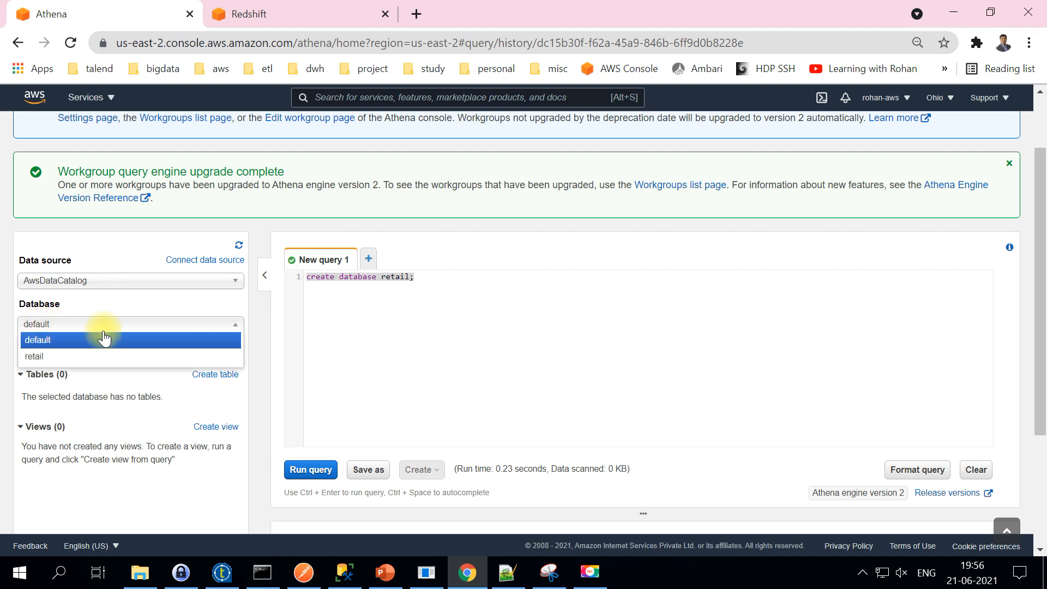
{"action": "left_click", "coordinate": [38, 357]}
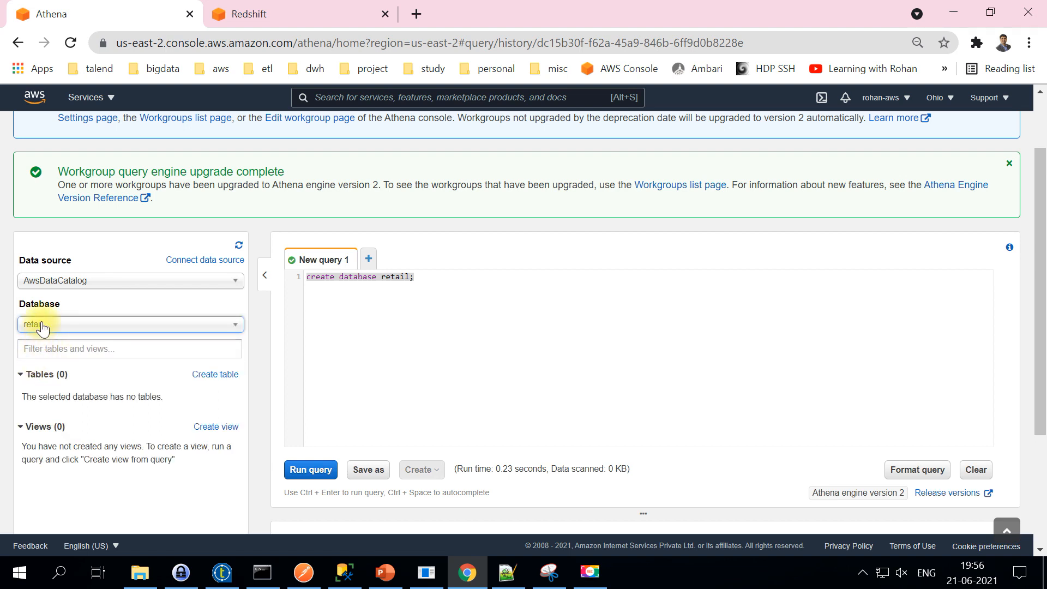
{"action": "left_click_drag", "start_coordinate": [428, 281], "coordinate": [255, 279]}
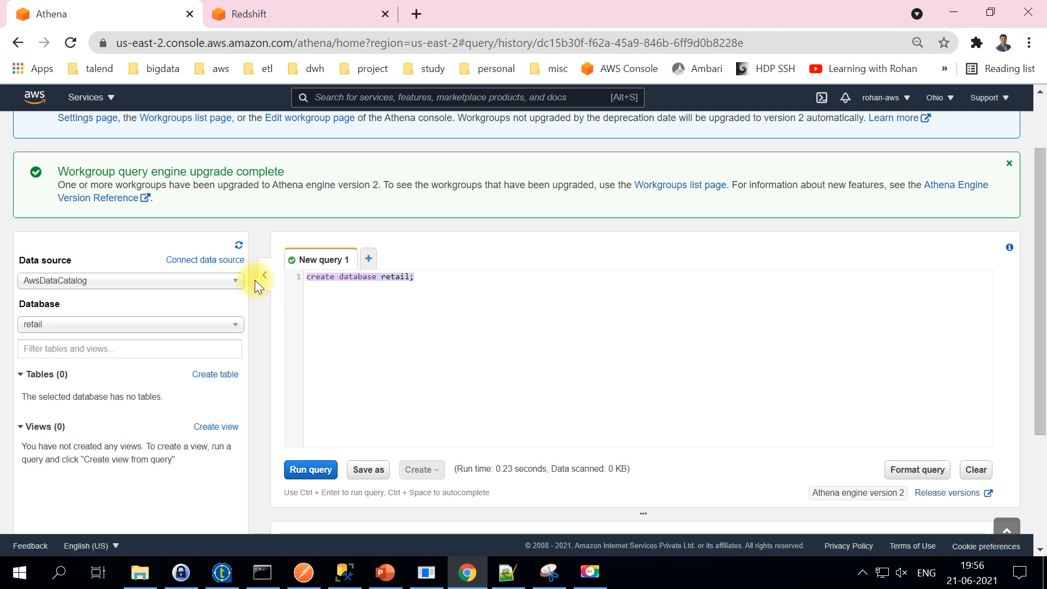
{"action": "key", "text": "Delete"}
Step: Switch to Notepad++ and examine the orders external table DDL: its table name, column types, row format and S3 location
{"action": "key", "text": "alt+Tab"}
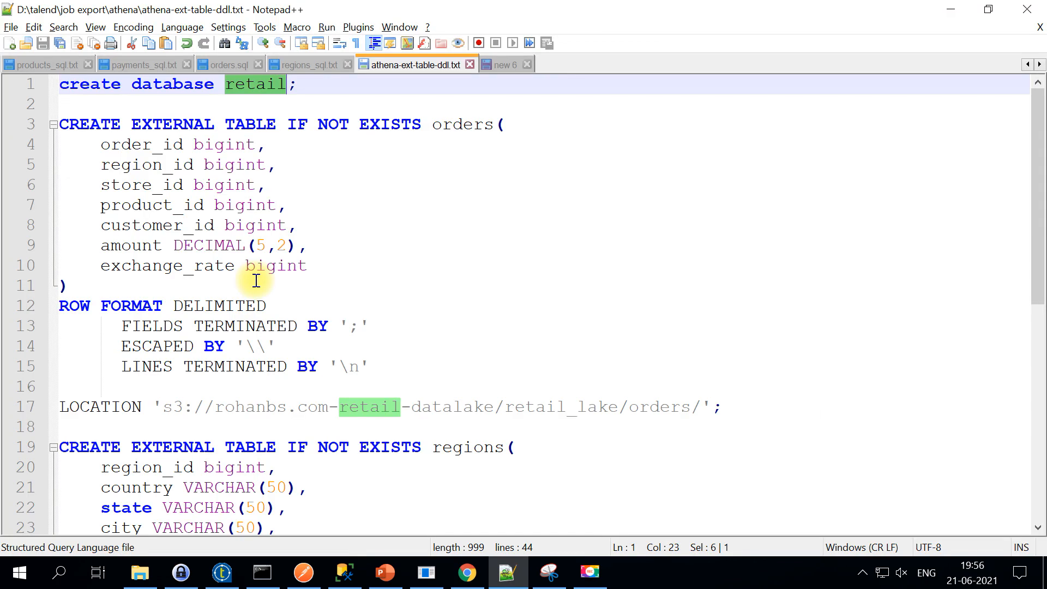
{"action": "left_click", "coordinate": [71, 111]}
{"action": "left_click_drag", "start_coordinate": [62, 124], "coordinate": [709, 408]}
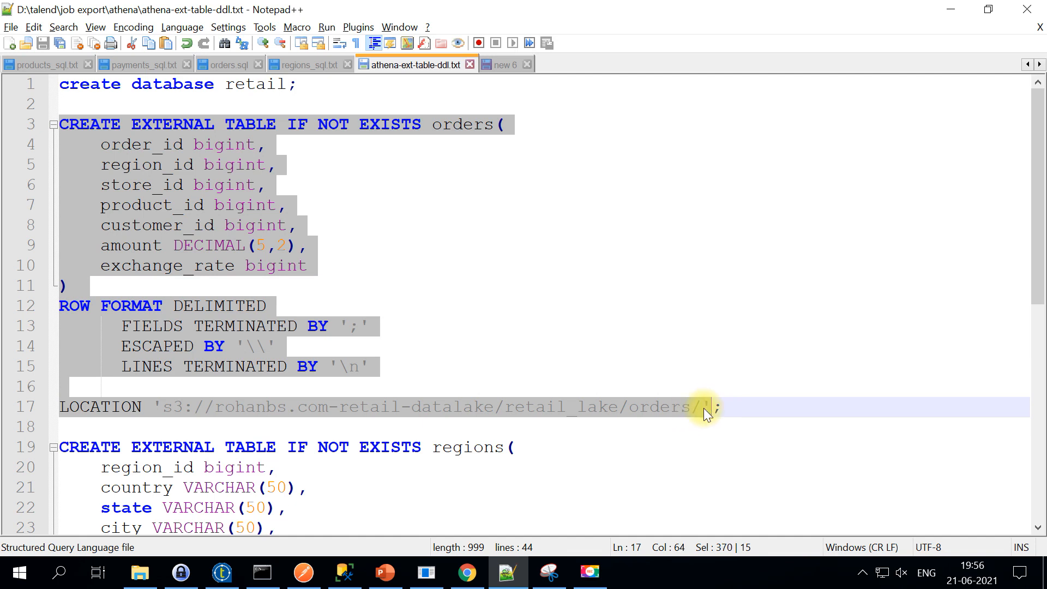
{"action": "left_click", "coordinate": [398, 161]}
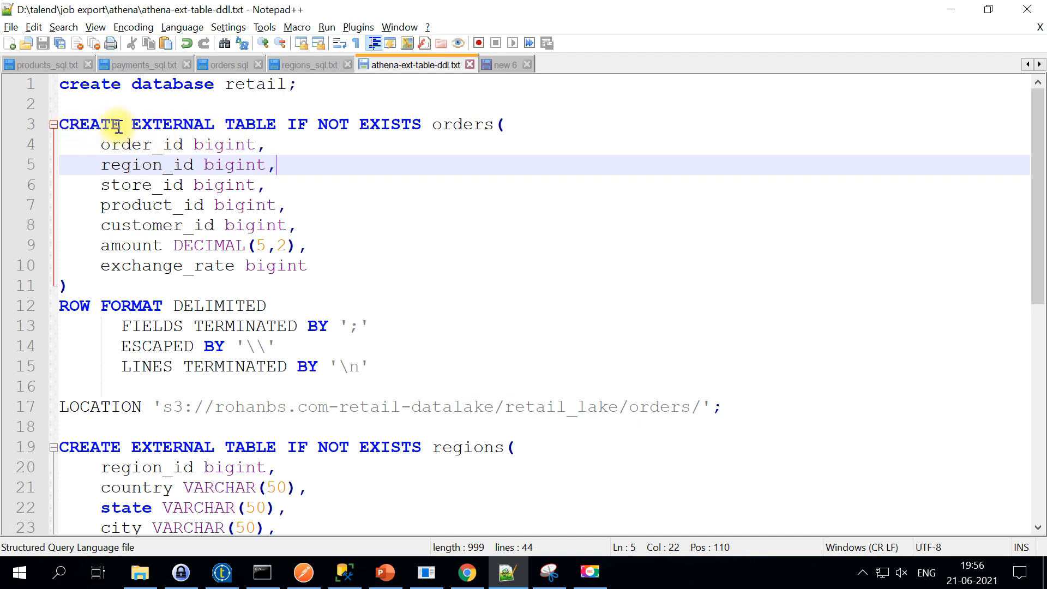
{"action": "left_click_drag", "start_coordinate": [132, 125], "coordinate": [455, 123]}
{"action": "double_click", "coordinate": [456, 126]}
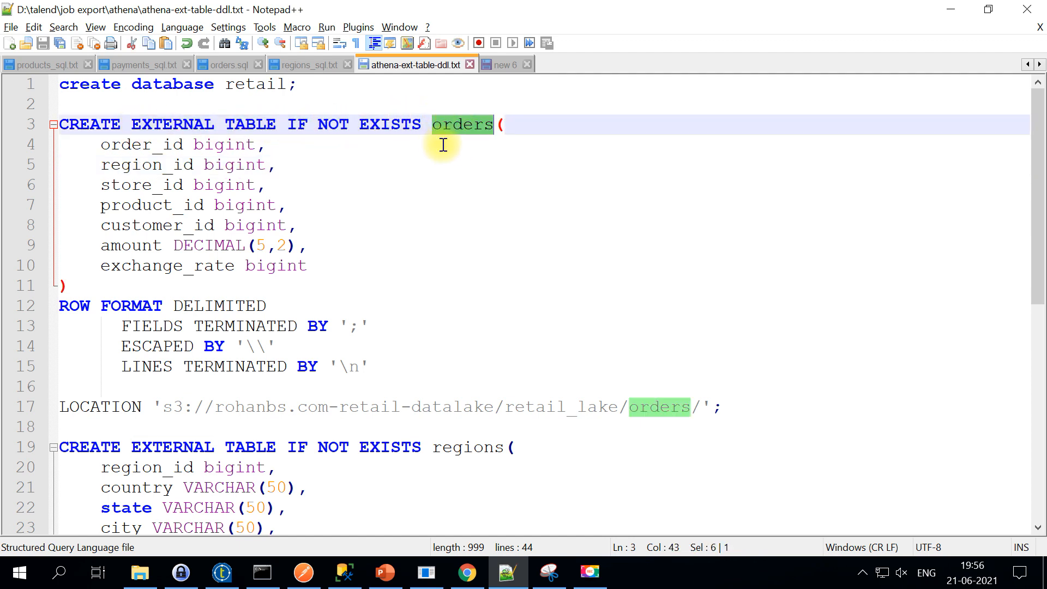
{"action": "double_click", "coordinate": [117, 145]}
{"action": "double_click", "coordinate": [222, 145]}
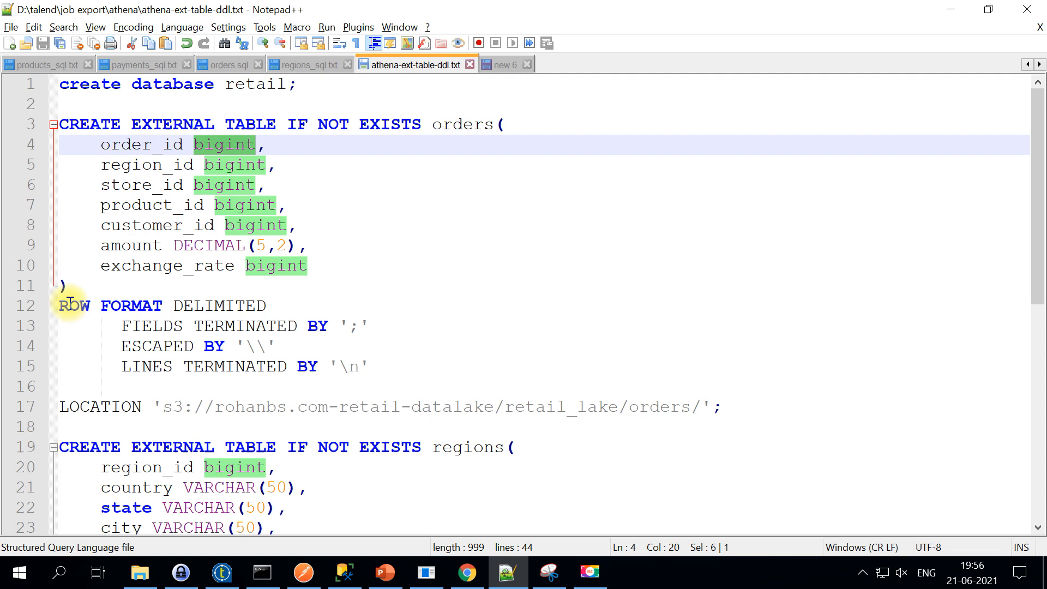
{"action": "left_click_drag", "start_coordinate": [61, 305], "coordinate": [711, 402]}
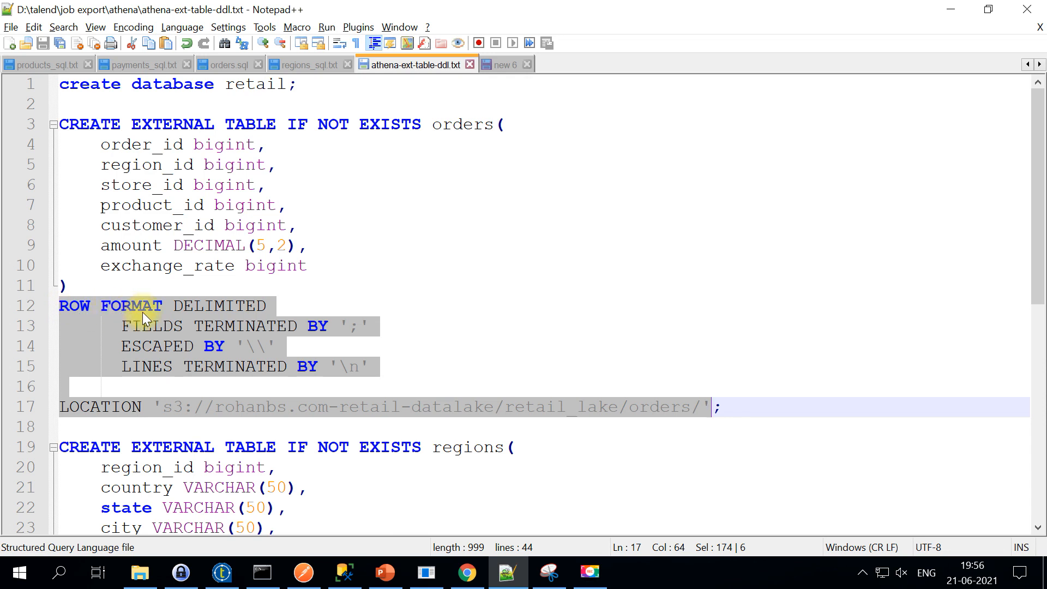
{"action": "left_click", "coordinate": [149, 326]}
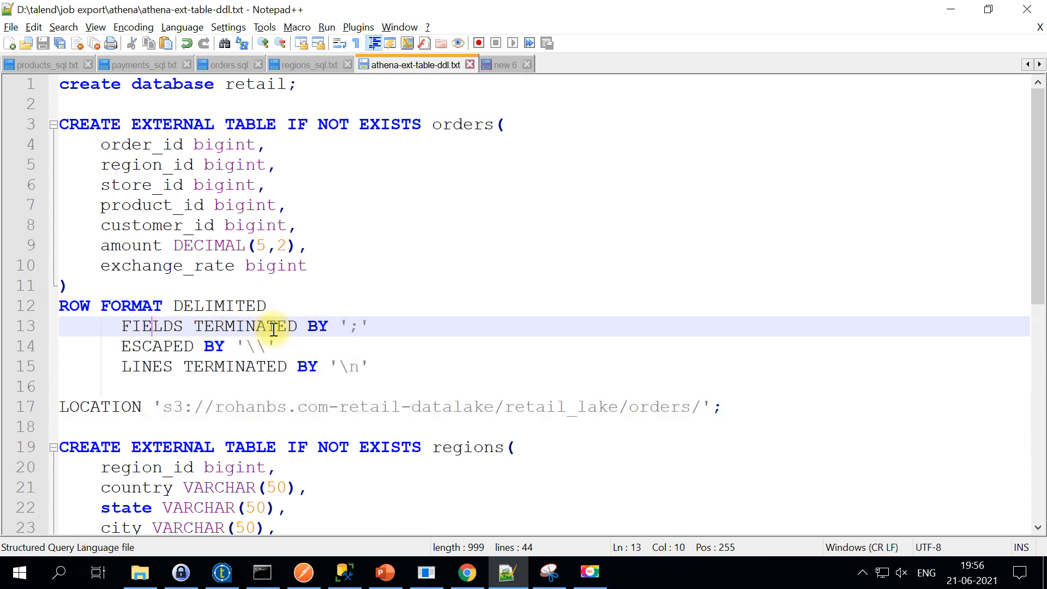
Step: Compare the DDL's field terminator with the Field Separator of tFileOutputDelimited_1 in Talend Studio, and return to Notepad++
{"action": "left_click_drag", "start_coordinate": [372, 327], "coordinate": [343, 329]}
{"action": "left_click", "coordinate": [357, 327]}
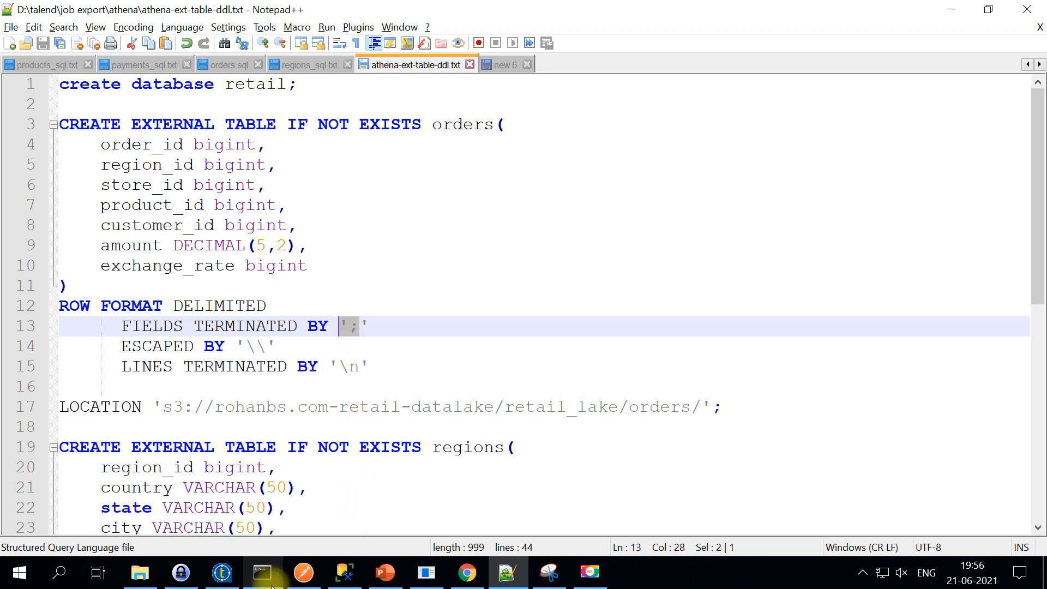
{"action": "left_click", "coordinate": [222, 572]}
{"action": "double_click", "coordinate": [826, 109]}
{"action": "left_click_drag", "start_coordinate": [708, 472], "coordinate": [680, 472]}
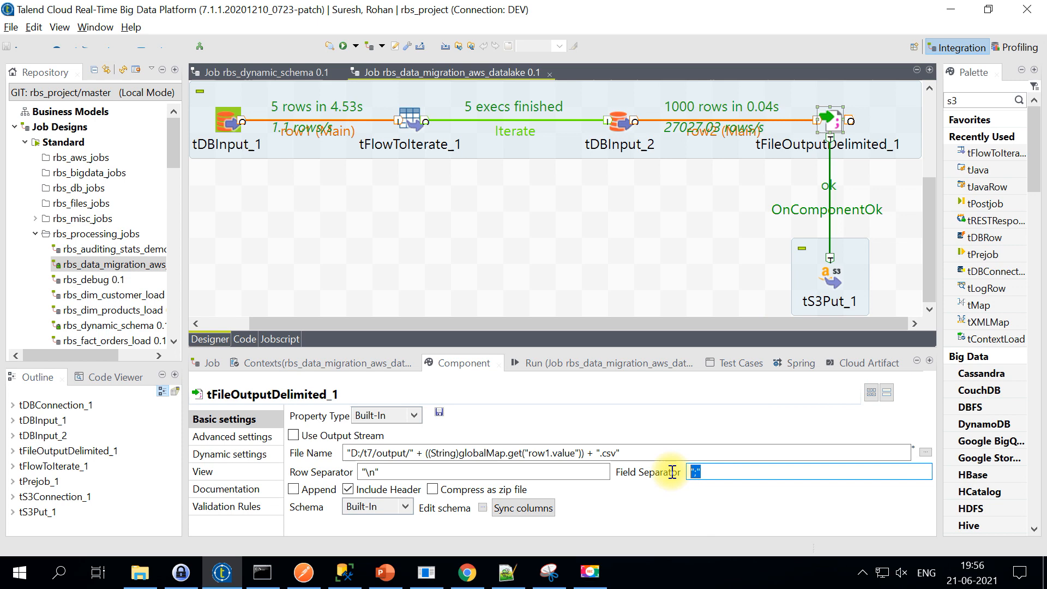
{"action": "key", "text": "alt+Tab"}
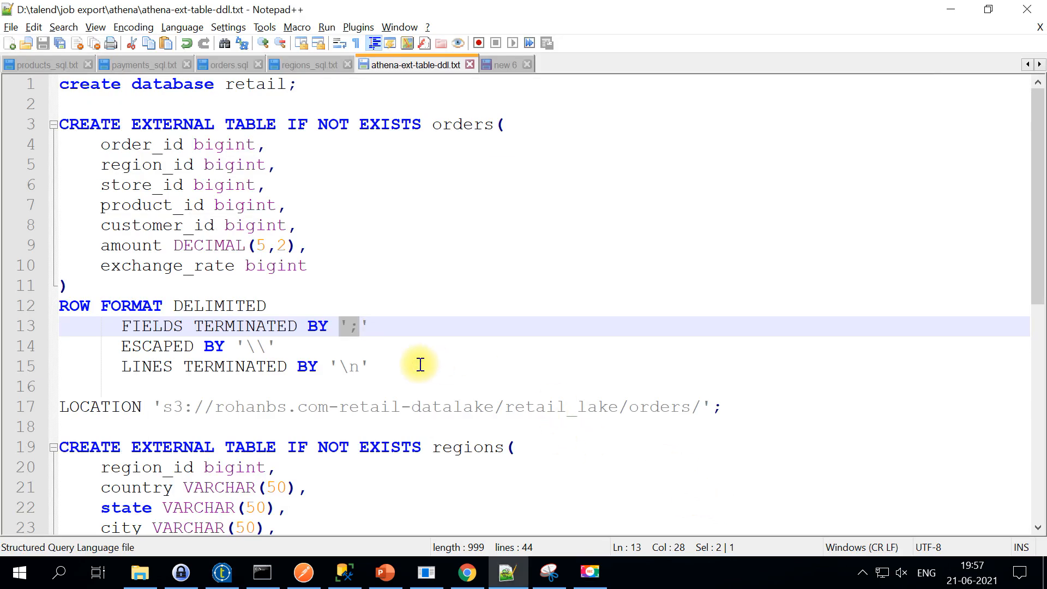
Step: Examine the orders table DDL's line terminator and the orders/ folder in its S3 LOCATION path
{"action": "scroll", "coordinate": [265, 363], "scroll_direction": "down", "scroll_amount": 1}
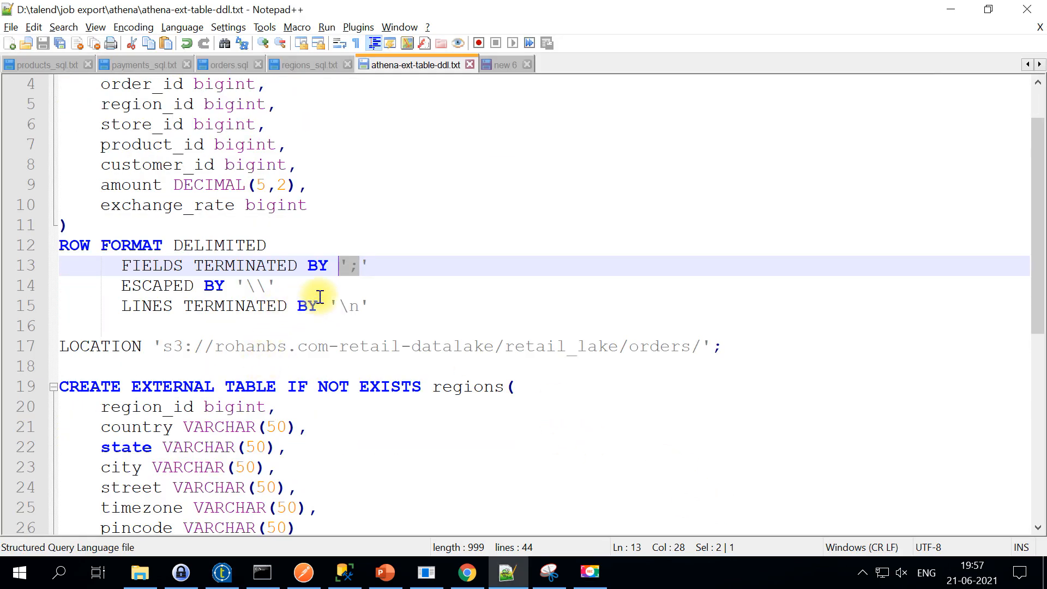
{"action": "scroll", "coordinate": [315, 297], "scroll_direction": "down", "scroll_amount": 1}
{"action": "left_click_drag", "start_coordinate": [370, 246], "coordinate": [307, 252]}
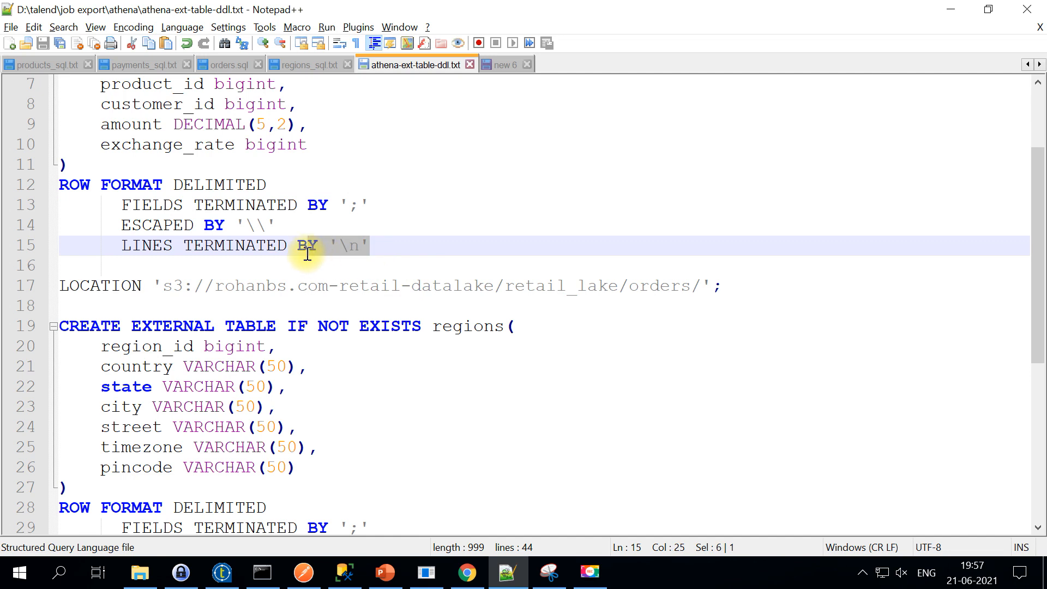
{"action": "double_click", "coordinate": [109, 286]}
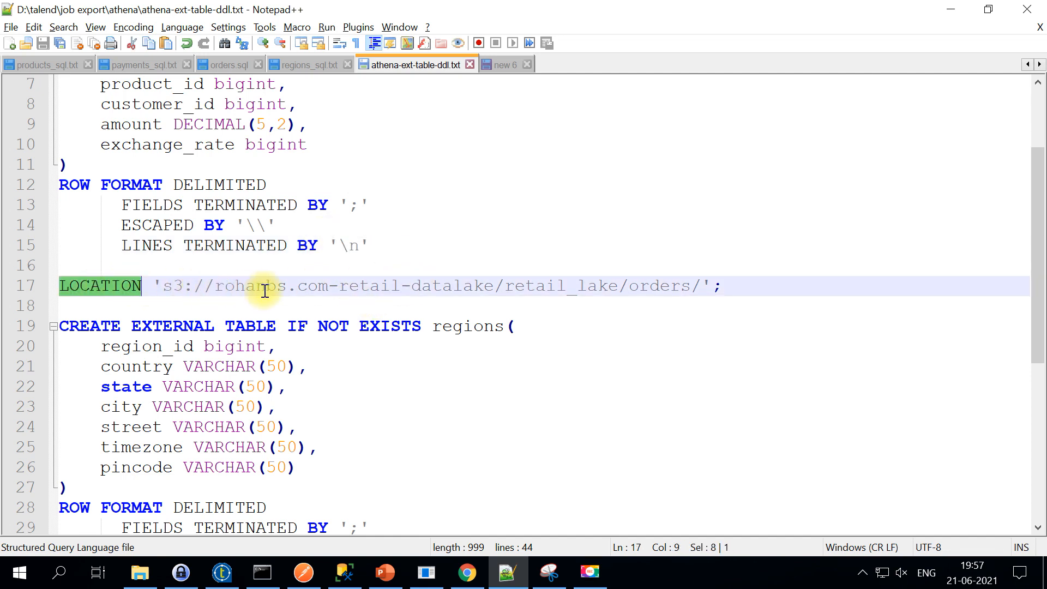
{"action": "left_click_drag", "start_coordinate": [266, 290], "coordinate": [698, 290]}
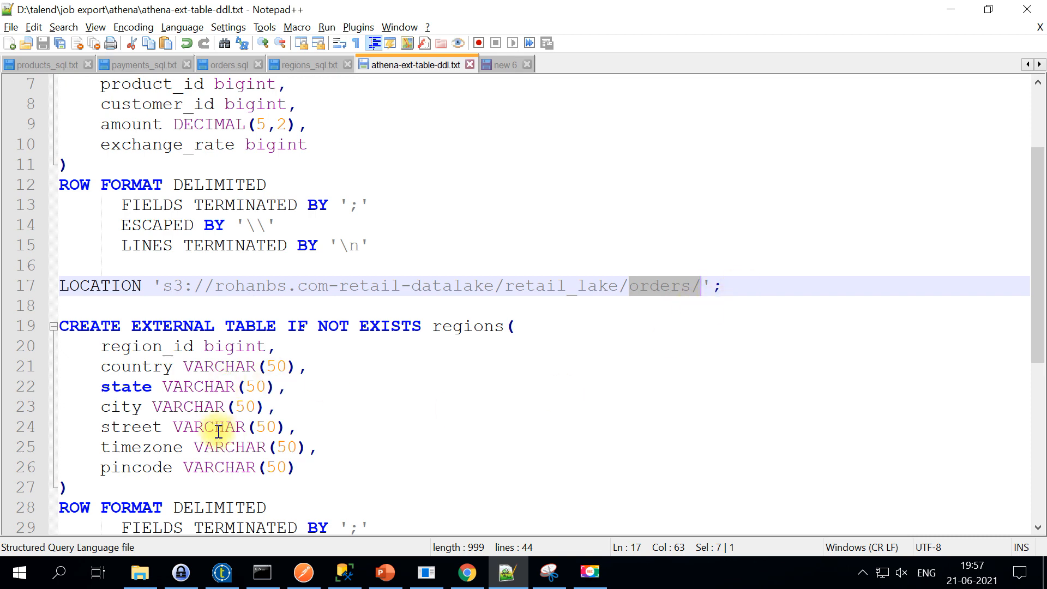
Step: Copy the CREATE EXTERNAL TABLE statements for orders and regions from athena-ext-table-ddl.txt
{"action": "scroll", "coordinate": [224, 431], "scroll_direction": "down", "scroll_amount": 1}
{"action": "scroll", "coordinate": [407, 463], "scroll_direction": "down", "scroll_amount": 2}
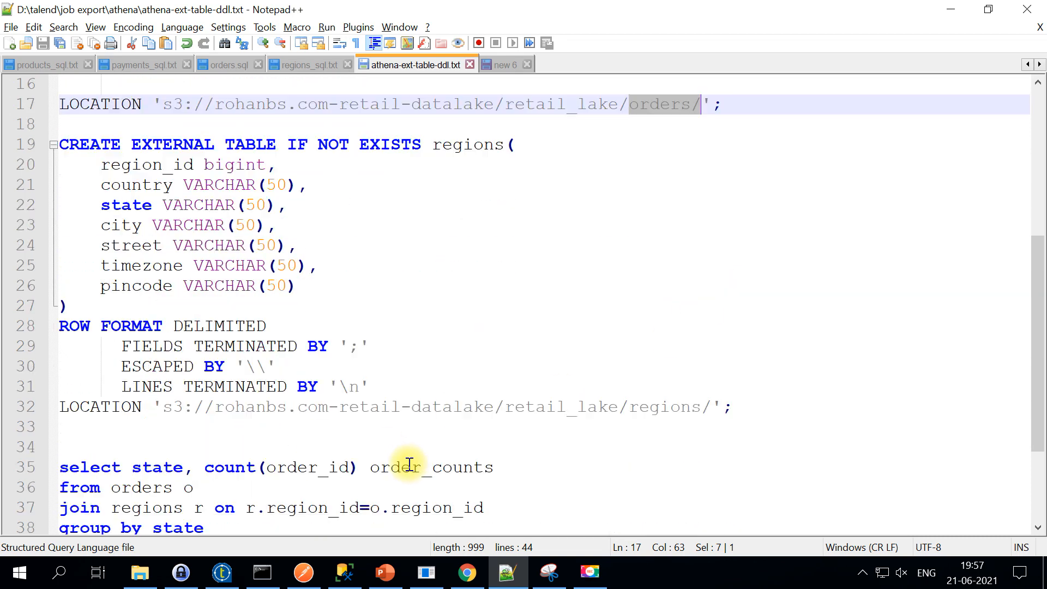
{"action": "left_click", "coordinate": [744, 409]}
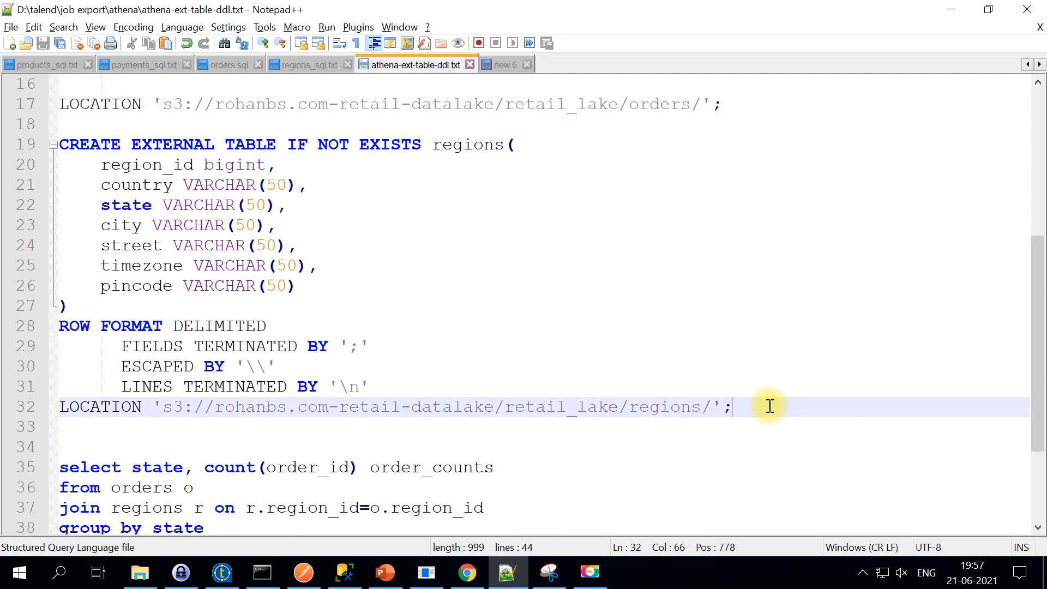
{"action": "left_click_drag", "start_coordinate": [764, 406], "coordinate": [103, 70]}
{"action": "key", "text": "ctrl+c"}
{"action": "scroll", "coordinate": [184, 214], "scroll_direction": "up", "scroll_amount": 2}
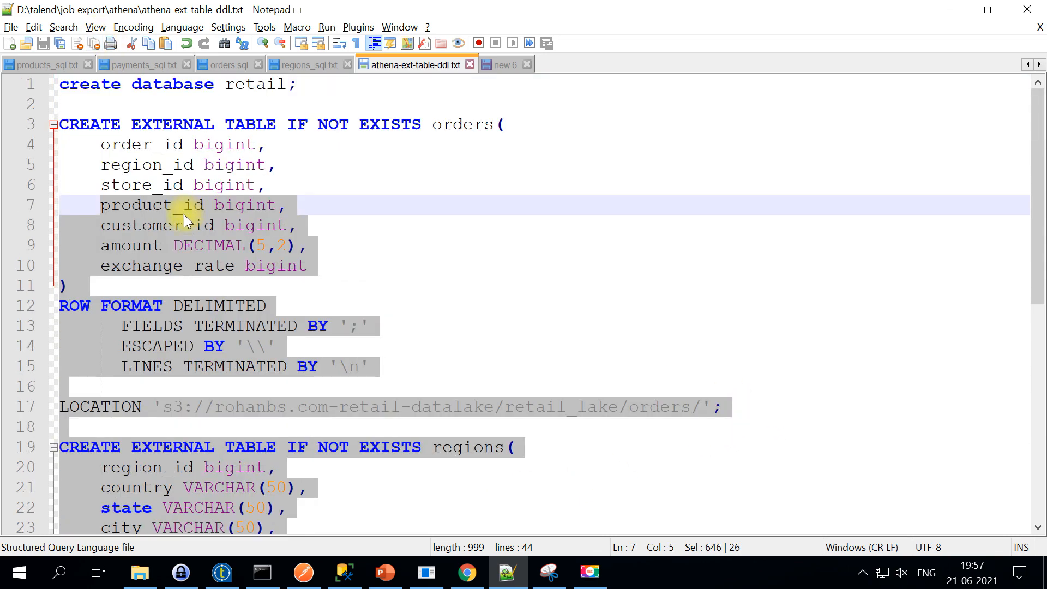
{"action": "left_click", "coordinate": [77, 113], "text": "shift"}
Step: Switch to Chrome and paste the orders and regions DDL statements into New query 1 in Athena
{"action": "key", "text": "alt+Tab"}
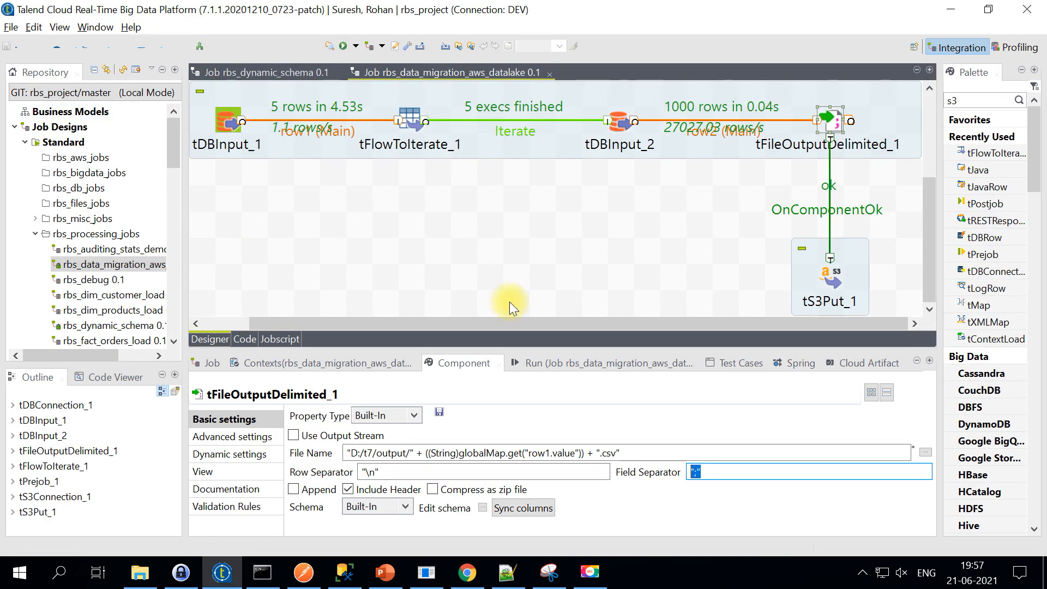
{"action": "left_click", "coordinate": [466, 571]}
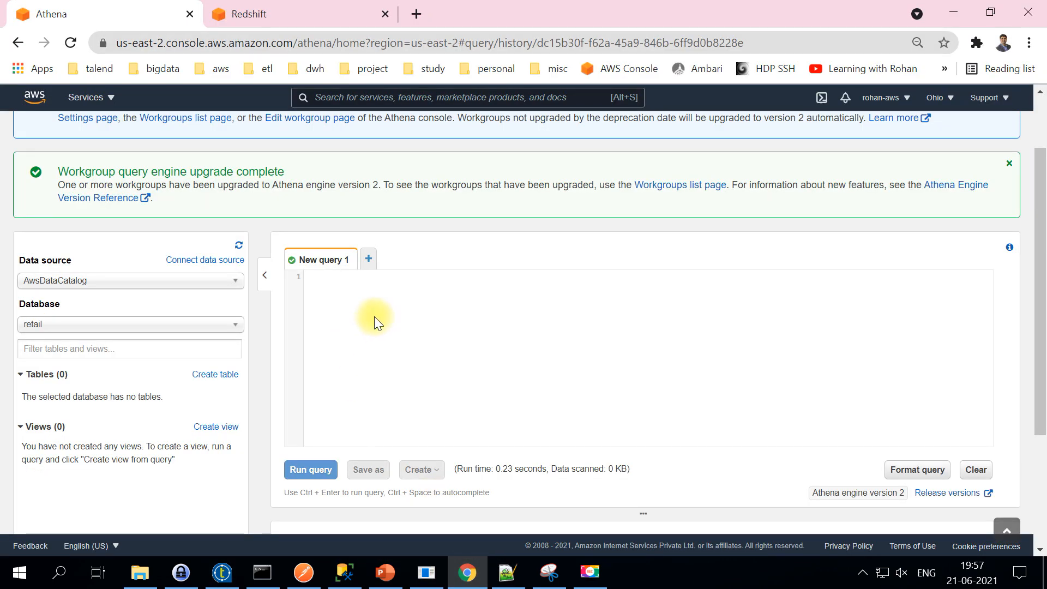
{"action": "key", "text": "ctrl+v"}
{"action": "scroll", "coordinate": [537, 406], "scroll_direction": "up", "scroll_amount": 3}
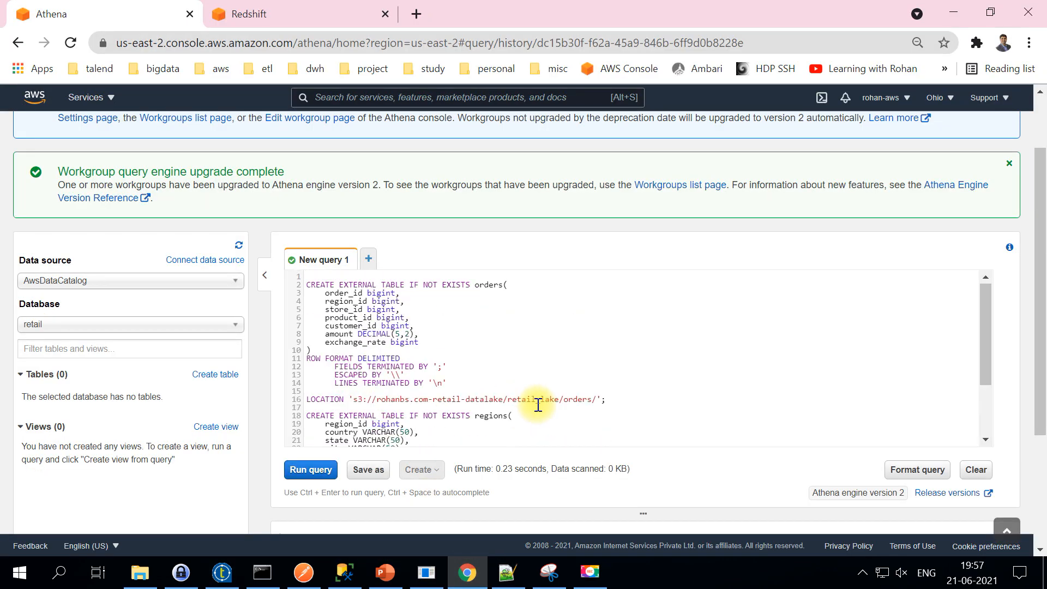
Step: Run only the CREATE EXTERNAL TABLE statement for orders from New query 1 and check its result
{"action": "left_click_drag", "start_coordinate": [600, 400], "coordinate": [271, 288]}
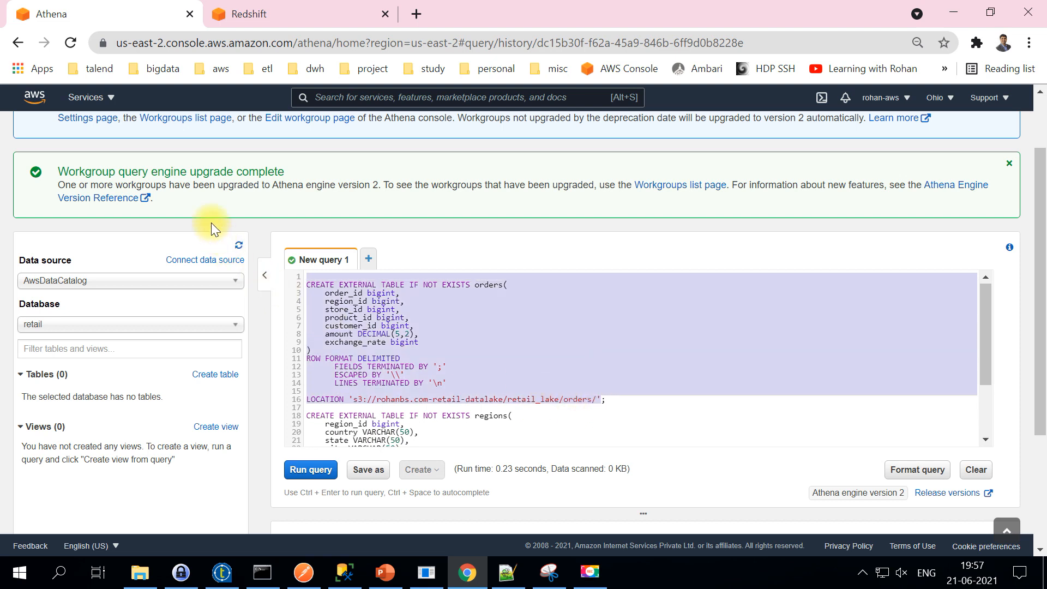
{"action": "left_click", "coordinate": [309, 470]}
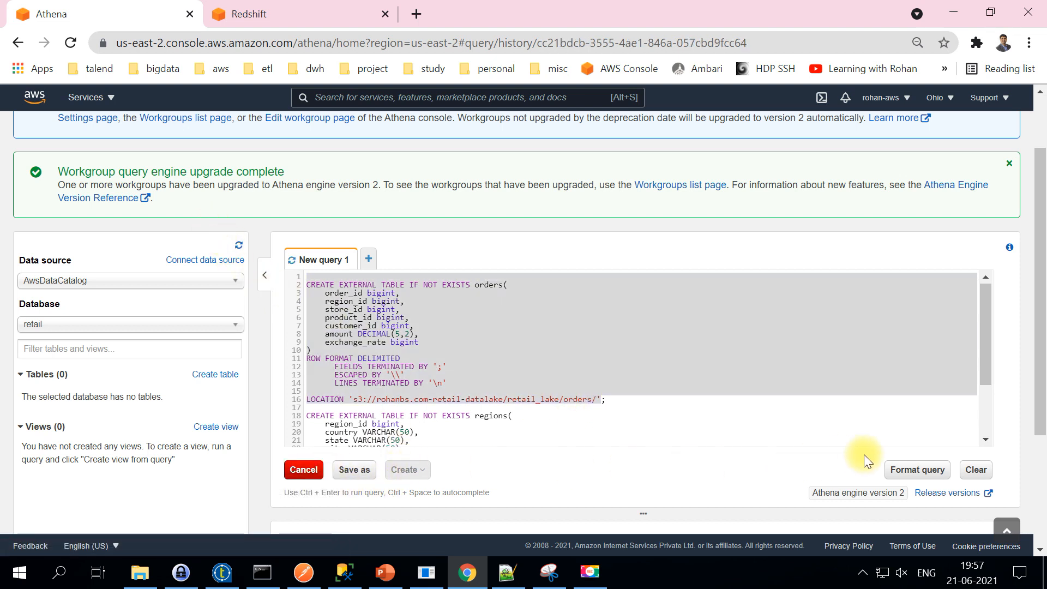
{"action": "scroll", "coordinate": [972, 425], "scroll_direction": "down", "scroll_amount": 3}
{"action": "scroll", "coordinate": [1002, 432], "scroll_direction": "down", "scroll_amount": 3}
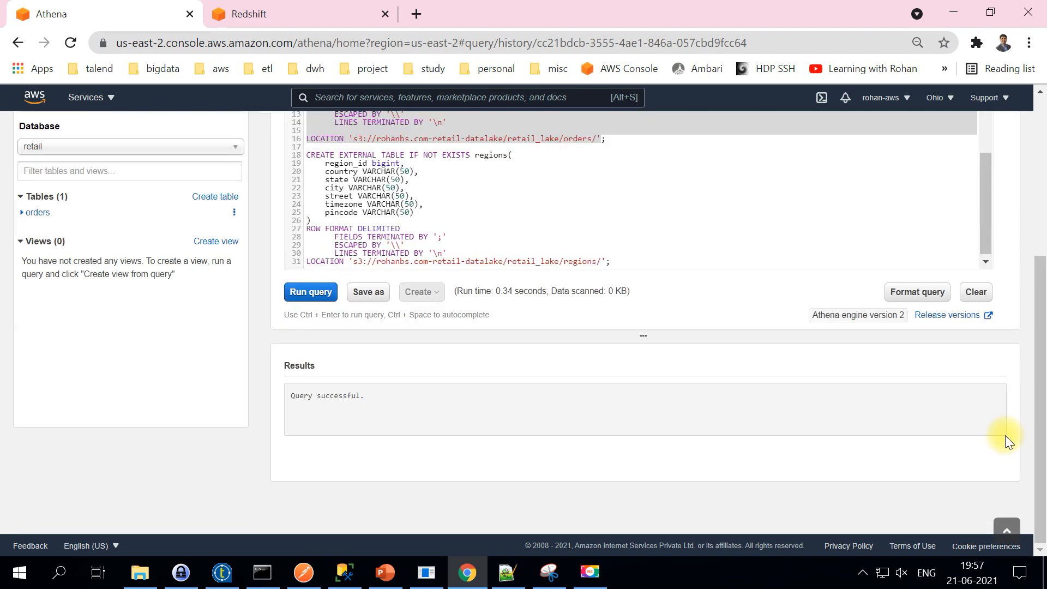
{"action": "left_click_drag", "start_coordinate": [432, 410], "coordinate": [278, 396]}
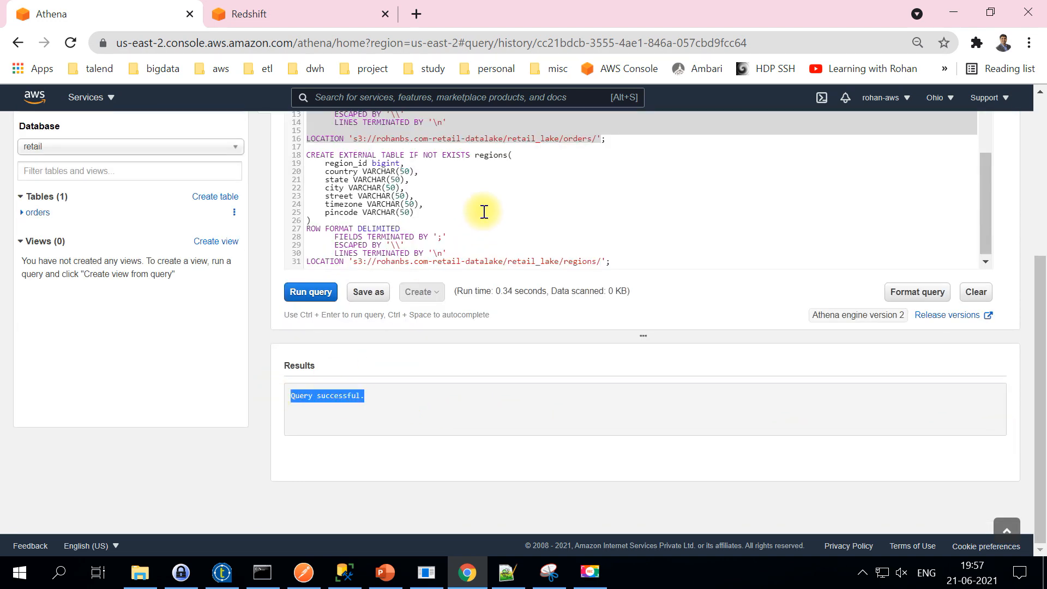
Step: Run only the CREATE EXTERNAL TABLE statement for regions, including its row format and S3 location
{"action": "left_click_drag", "start_coordinate": [306, 154], "coordinate": [308, 203]}
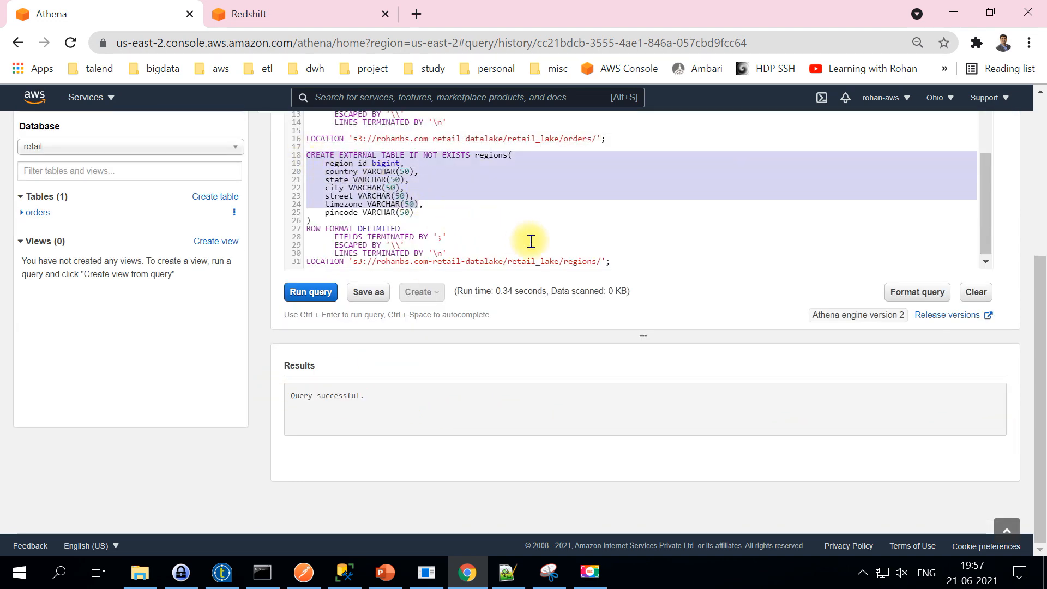
{"action": "left_click", "coordinate": [605, 261], "text": "shift"}
{"action": "left_click", "coordinate": [318, 292]}
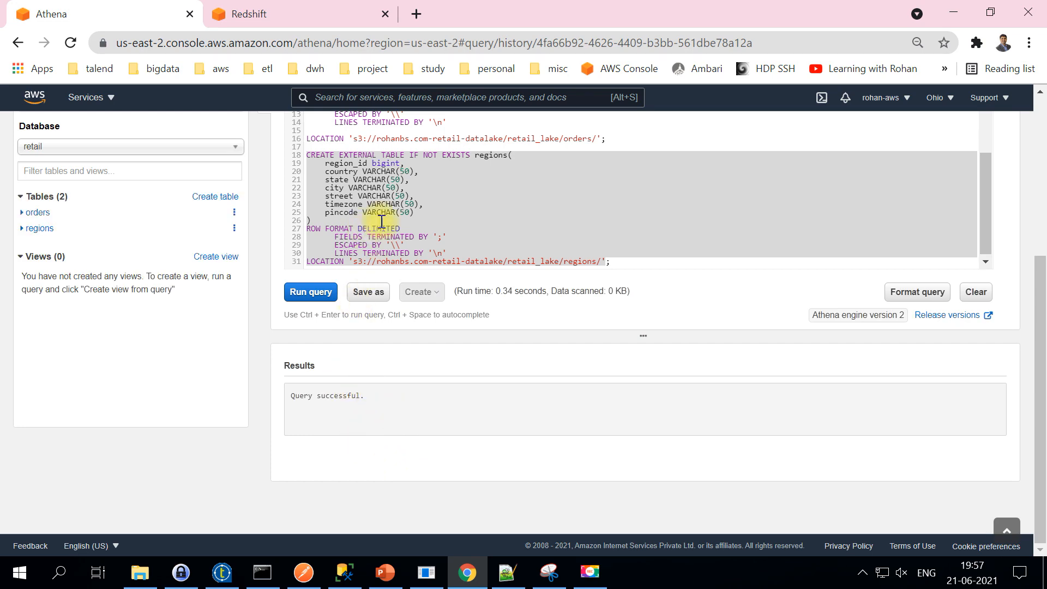
Step: Clear both CREATE EXTERNAL TABLE statements from New query 1
{"action": "key", "text": "ctrl+a"}
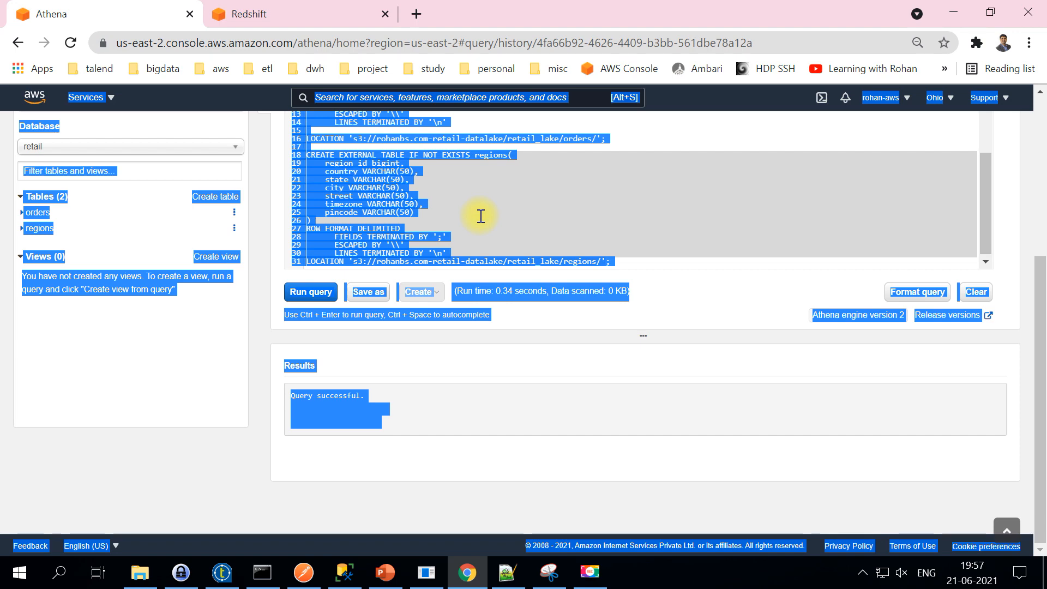
{"action": "left_click", "coordinate": [497, 254]}
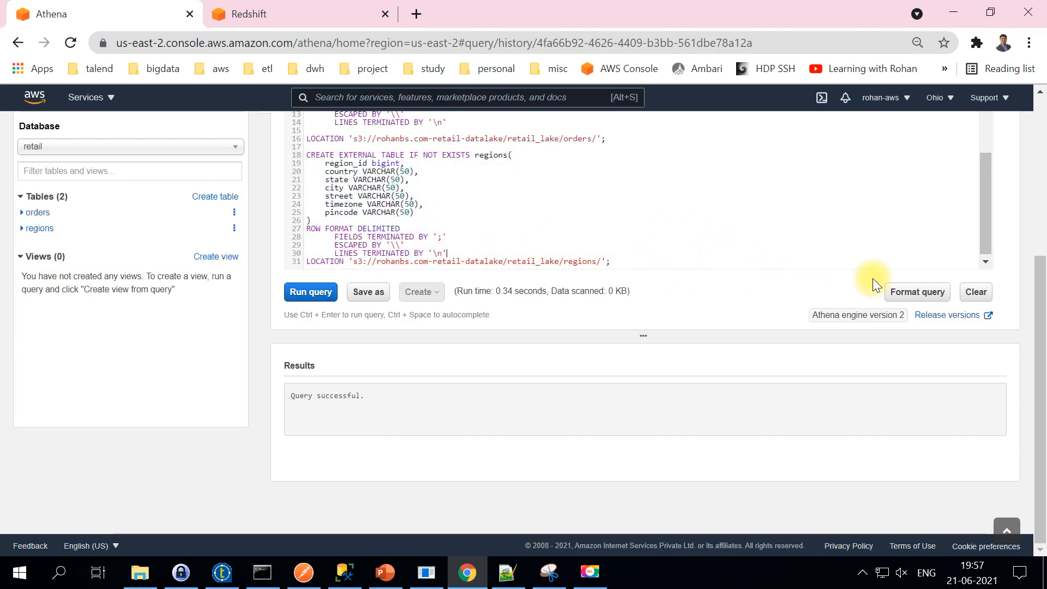
{"action": "scroll", "coordinate": [872, 278], "scroll_direction": "up", "scroll_amount": 3}
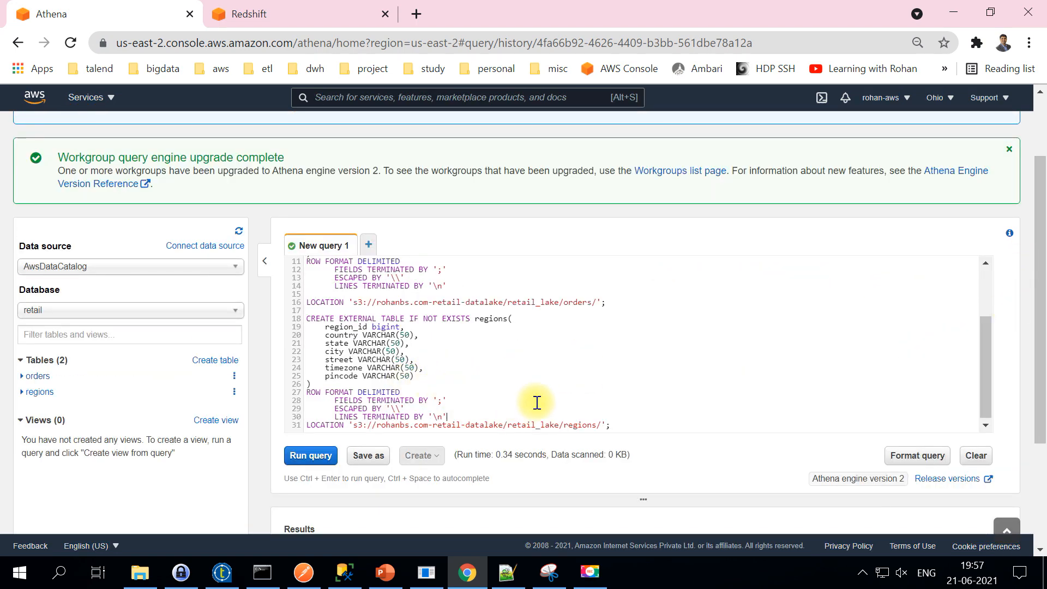
{"action": "left_click", "coordinate": [617, 424]}
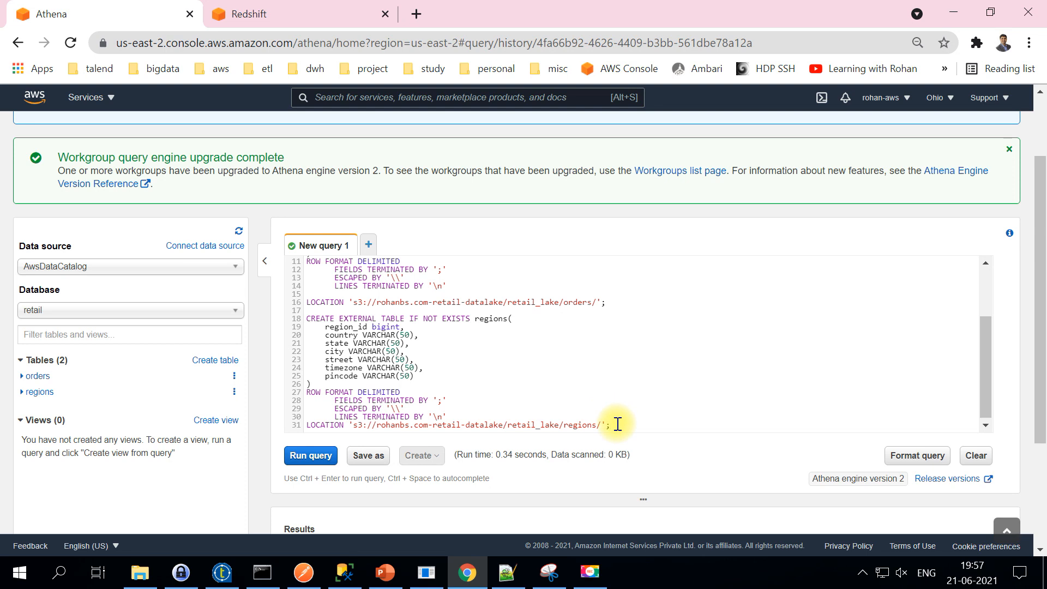
{"action": "left_click_drag", "start_coordinate": [637, 427], "coordinate": [216, 178]}
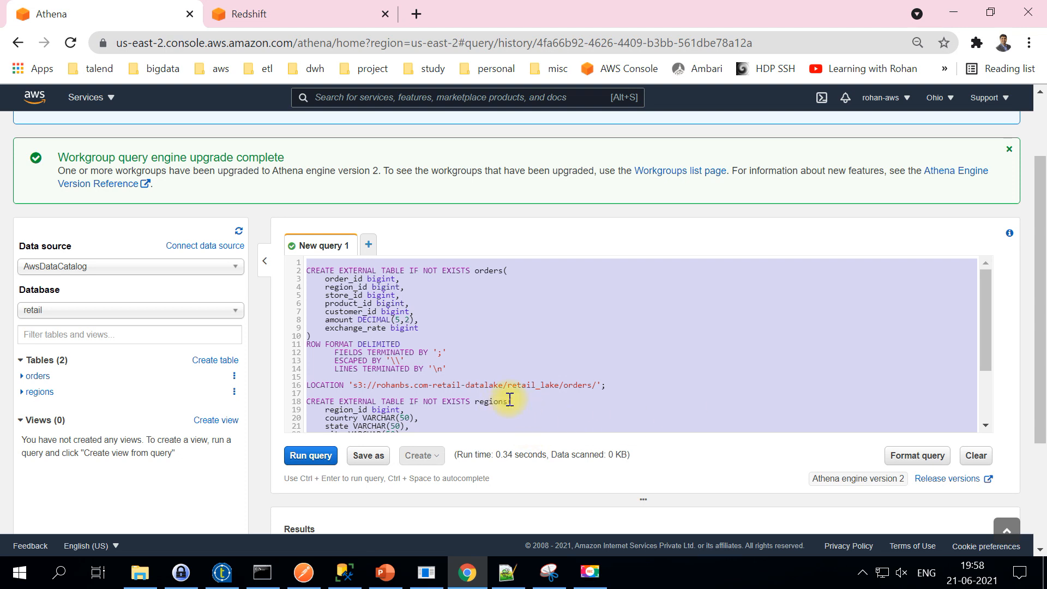
{"action": "key", "text": "BackSpace"}
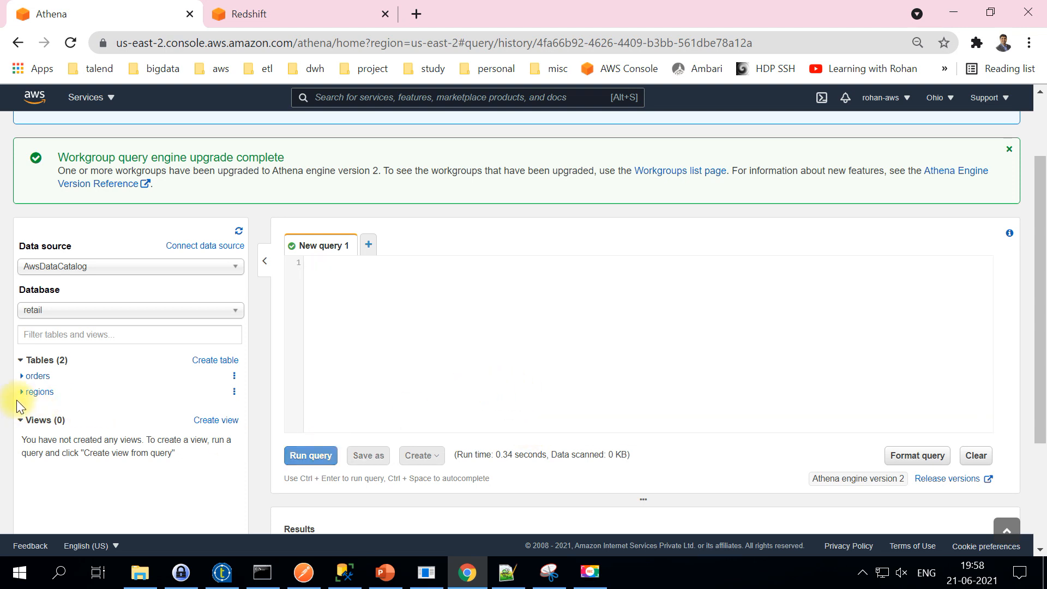
Step: Keep retail selected as the database and expand the regions and orders tables to inspect their columns
{"action": "left_click", "coordinate": [34, 312]}
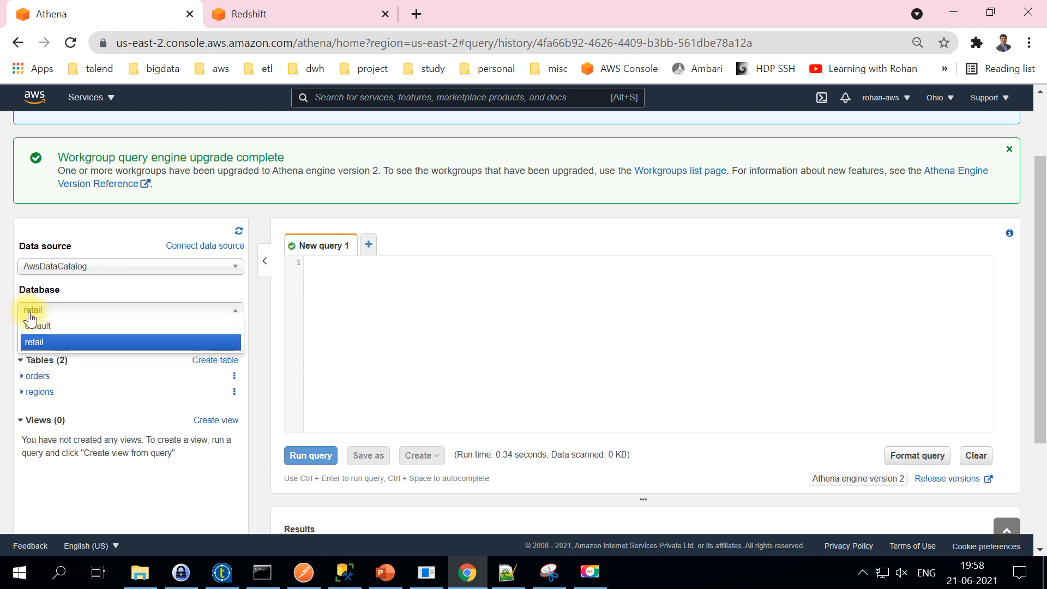
{"action": "left_click", "coordinate": [41, 341]}
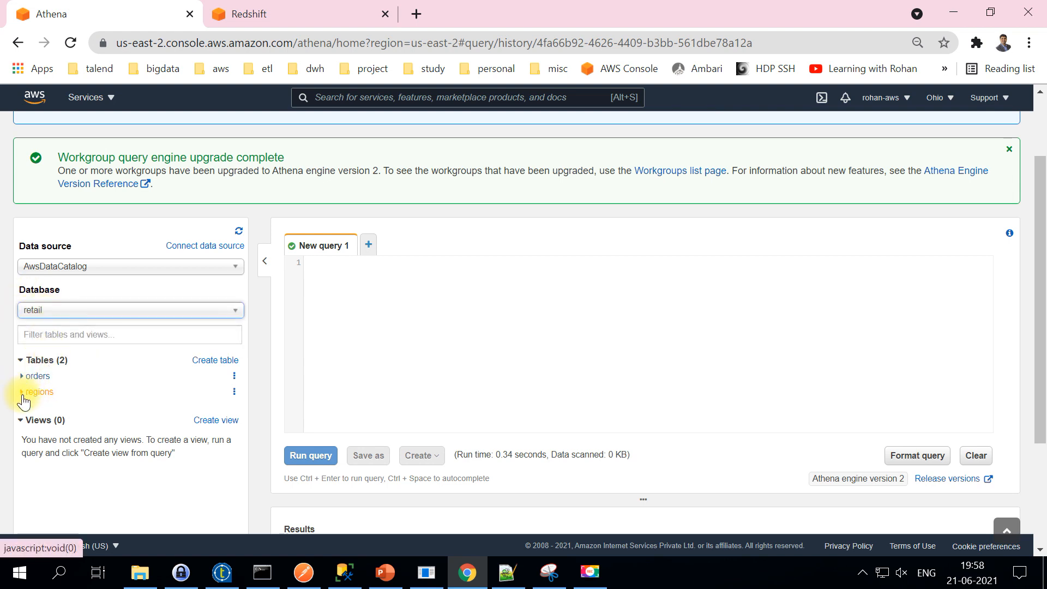
{"action": "left_click", "coordinate": [22, 393]}
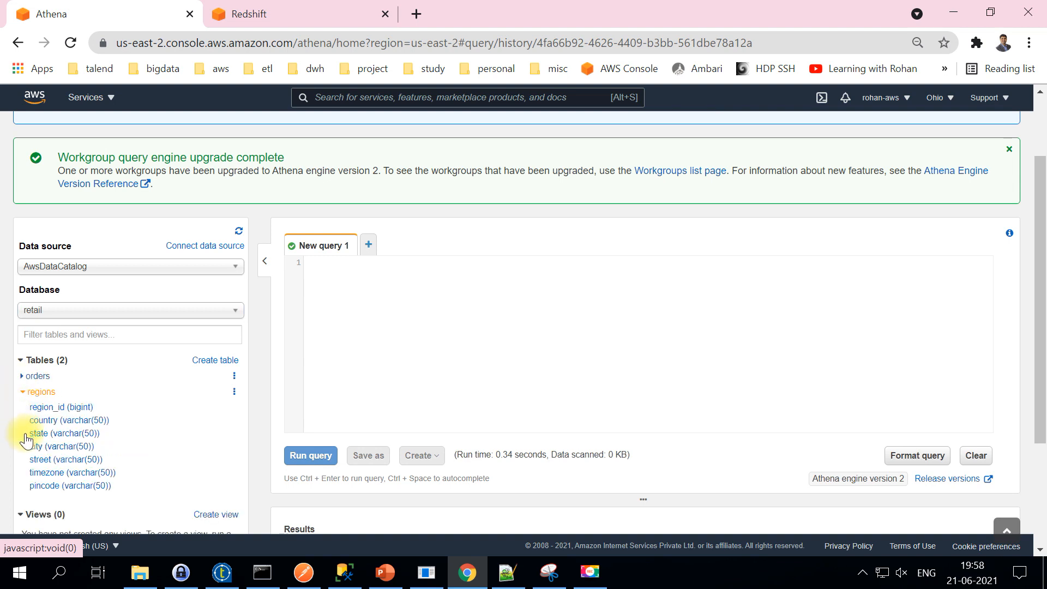
{"action": "left_click", "coordinate": [25, 377]}
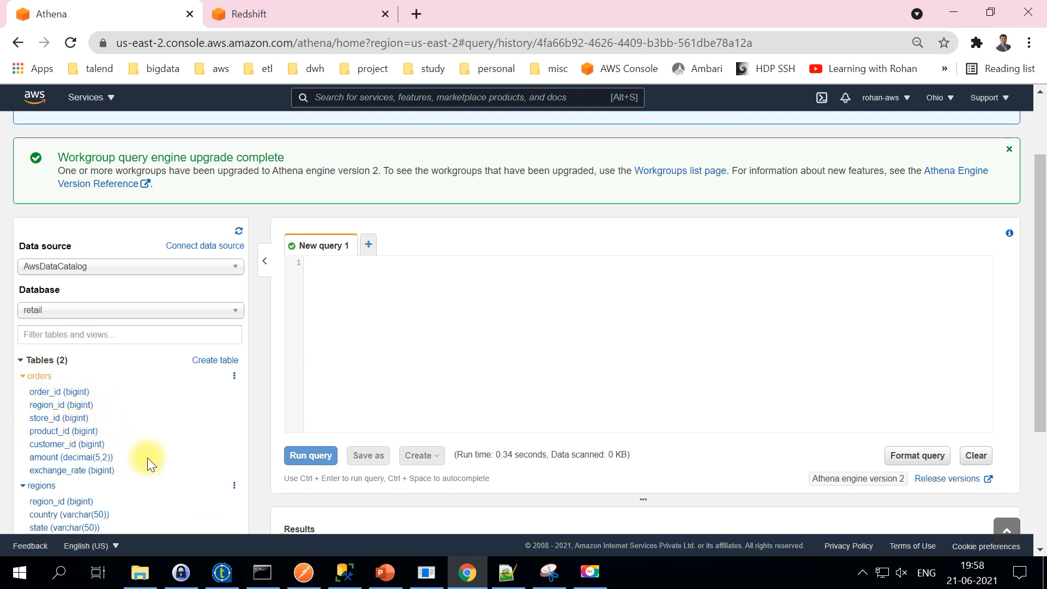
{"action": "scroll", "coordinate": [148, 457], "scroll_direction": "down", "scroll_amount": 1}
{"action": "left_click", "coordinate": [462, 234]}
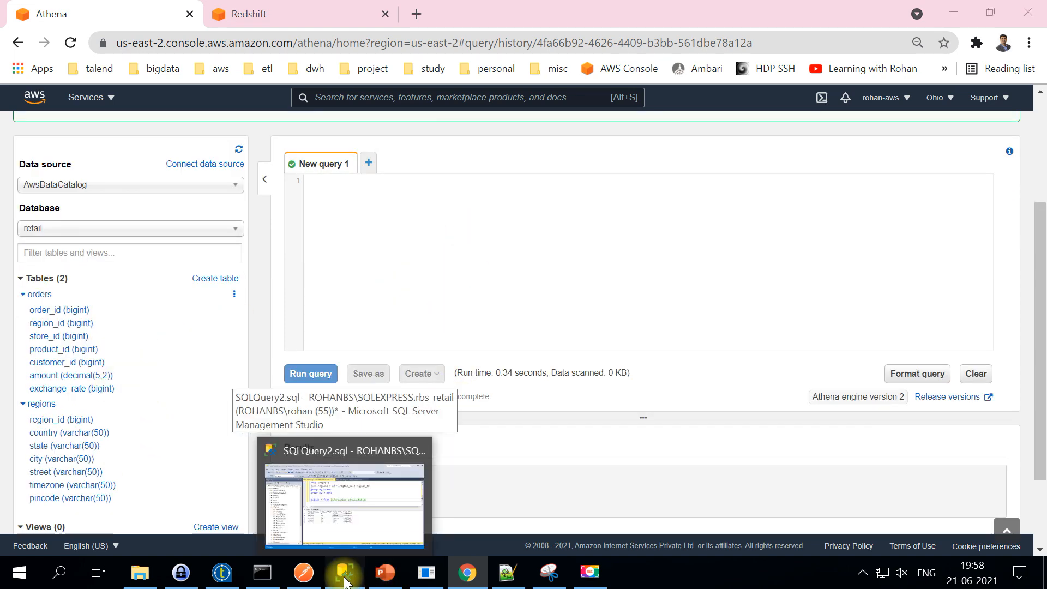
Step: Switch to SQL Server Management Studio, run the top 5 states order count query on rbs_retail, and review the returned states and order_counts
{"action": "left_click", "coordinate": [341, 491]}
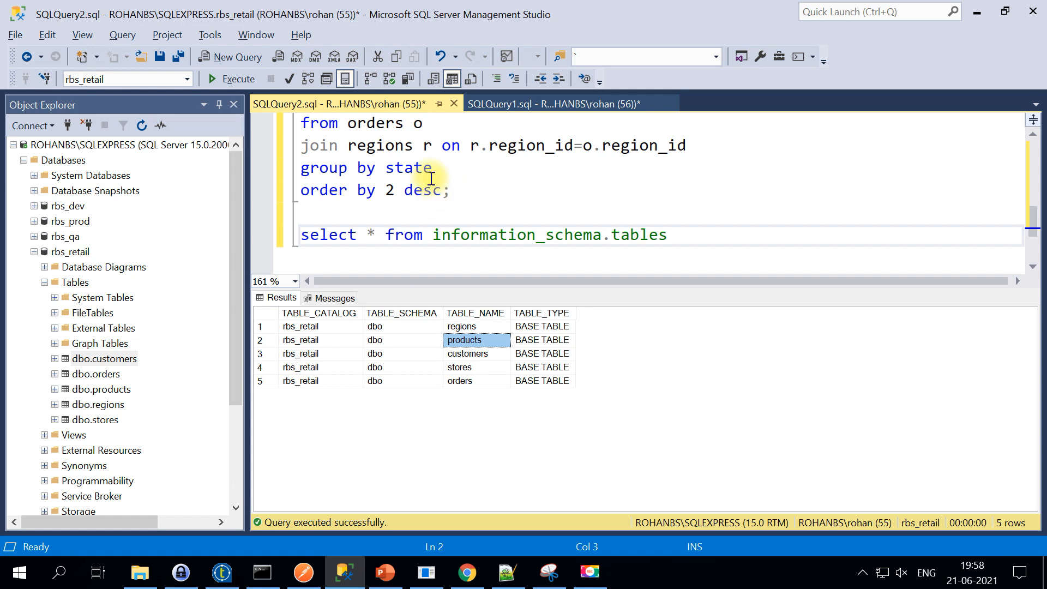
{"action": "left_click_drag", "start_coordinate": [450, 191], "coordinate": [301, 169]}
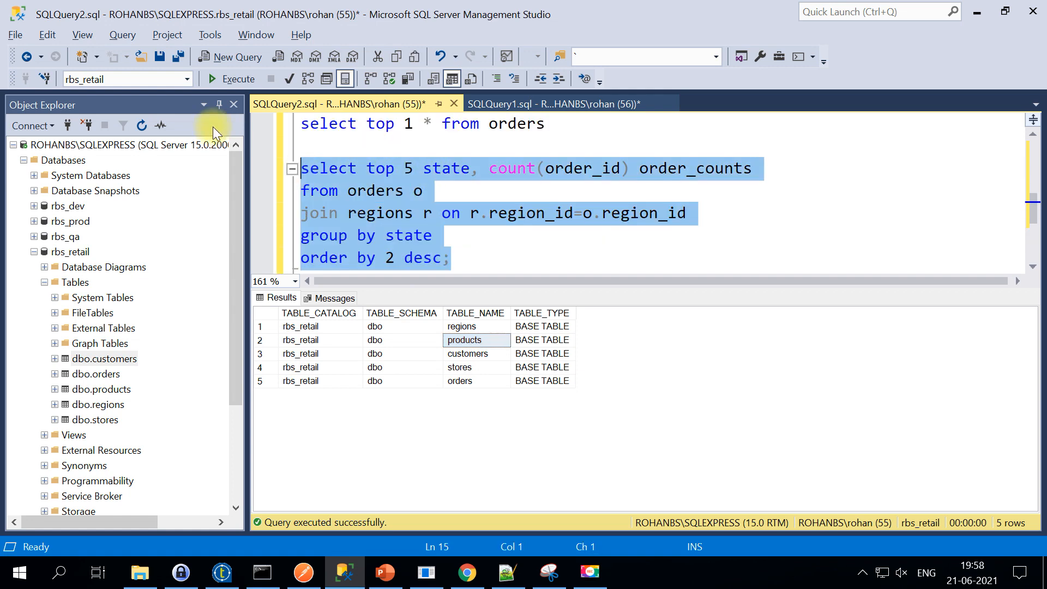
{"action": "left_click", "coordinate": [228, 81]}
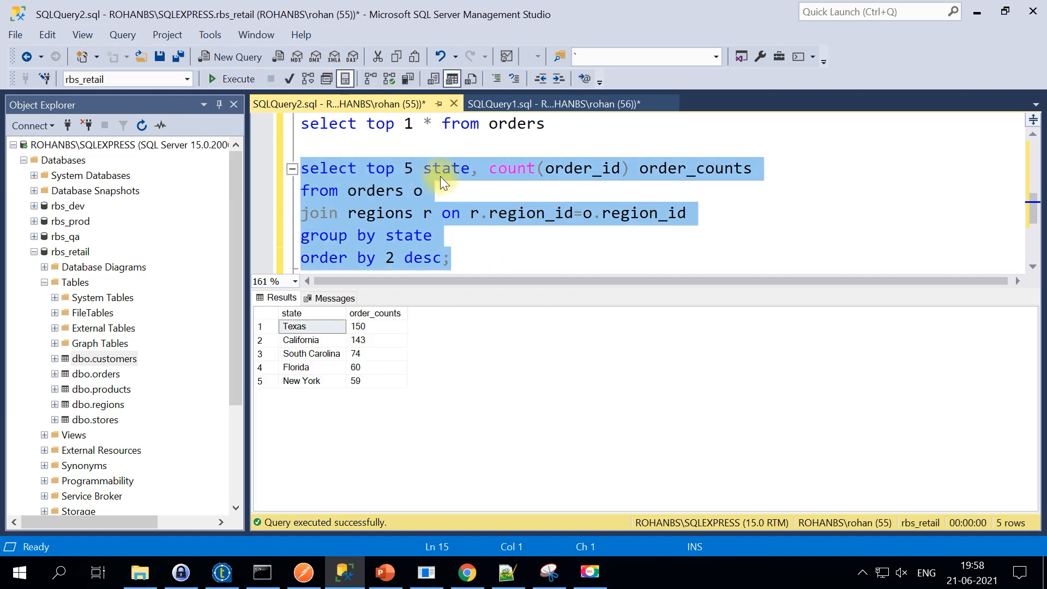
{"action": "left_click", "coordinate": [319, 382], "text": "shift"}
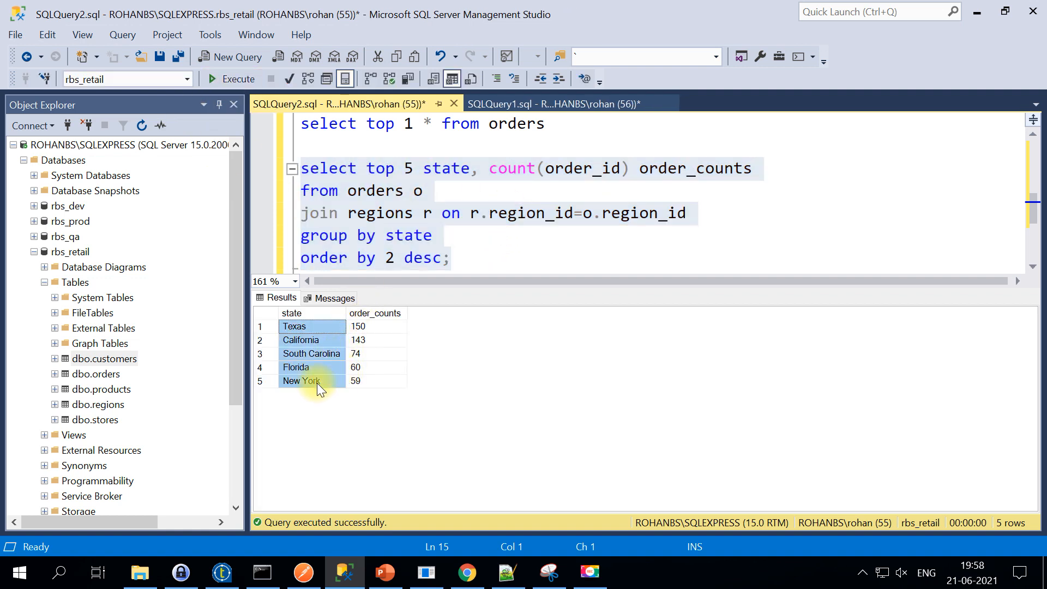
{"action": "left_click", "coordinate": [384, 326]}
{"action": "left_click_drag", "start_coordinate": [384, 335], "coordinate": [382, 382]}
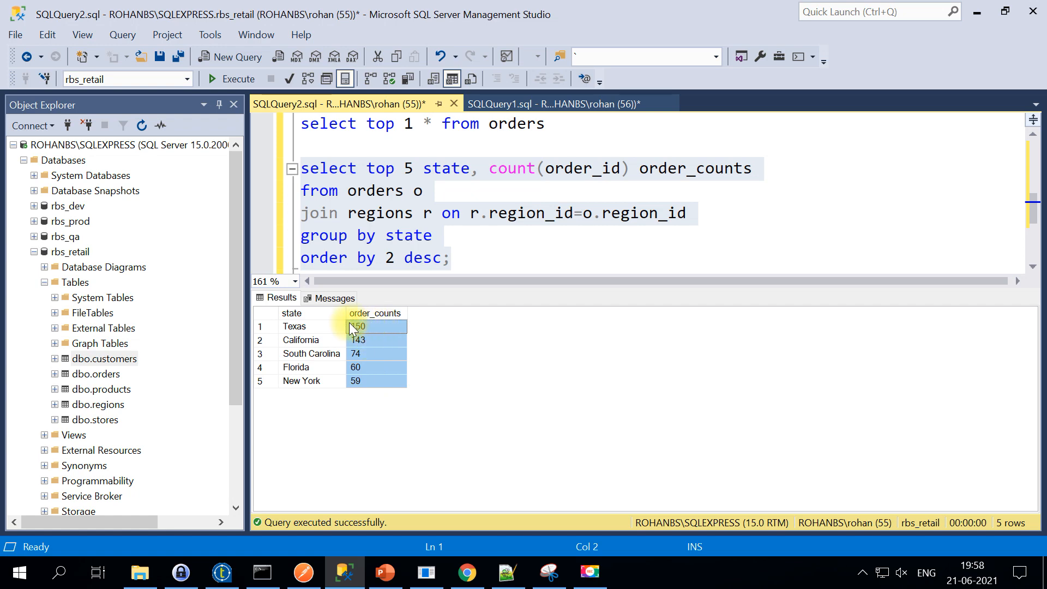
{"action": "left_click", "coordinate": [312, 325]}
{"action": "left_click", "coordinate": [387, 385], "text": "shift"}
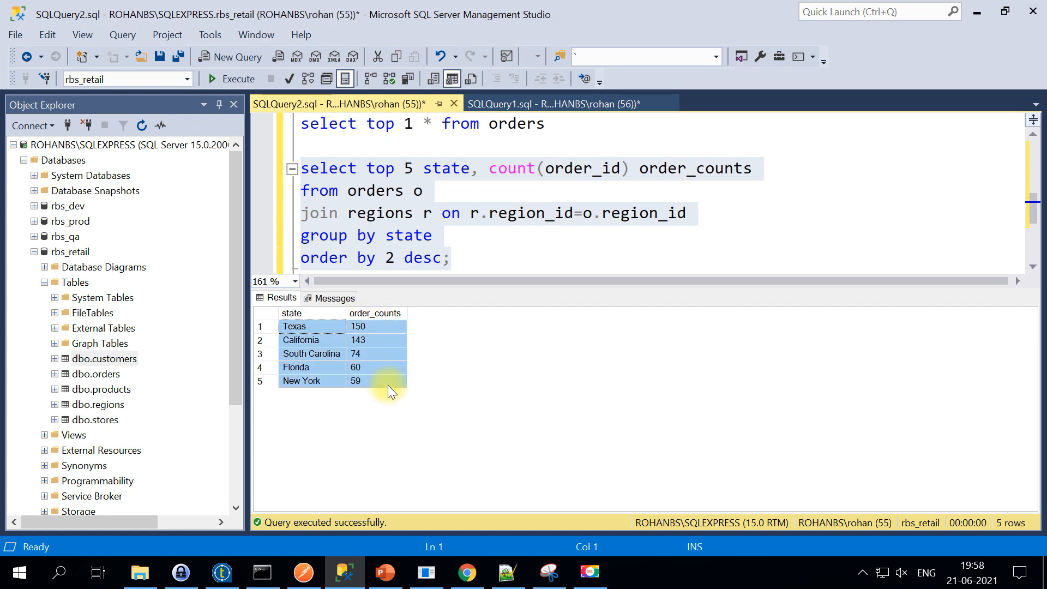
Step: Switch to Notepad++ and copy the state order count query ending in limit 5 from athena-ext-table-ddl.txt
{"action": "right_click", "coordinate": [412, 206]}
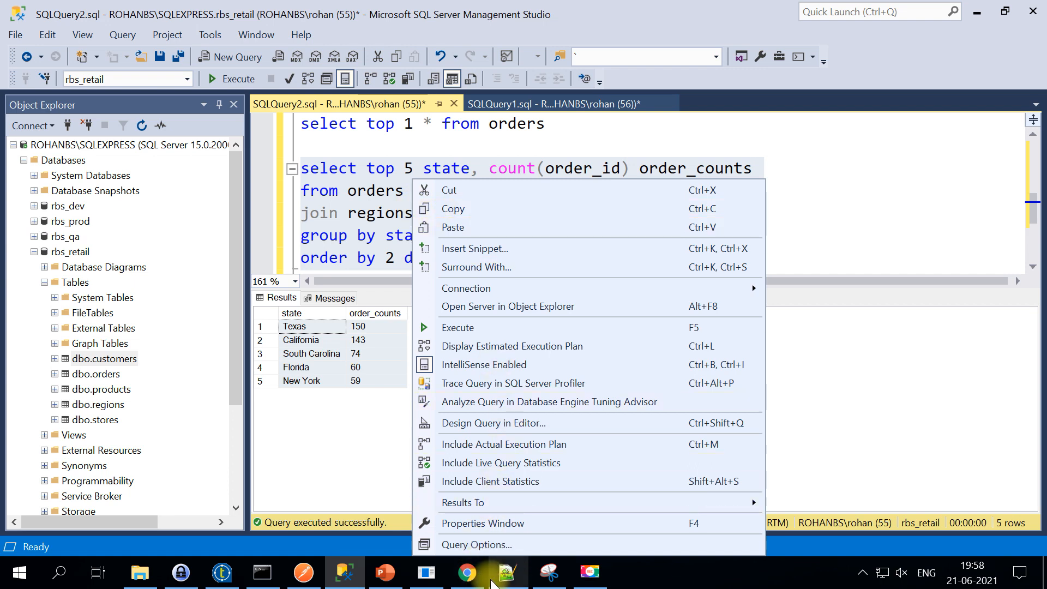
{"action": "left_click", "coordinate": [508, 573]}
{"action": "scroll", "coordinate": [397, 443], "scroll_direction": "down", "scroll_amount": 7}
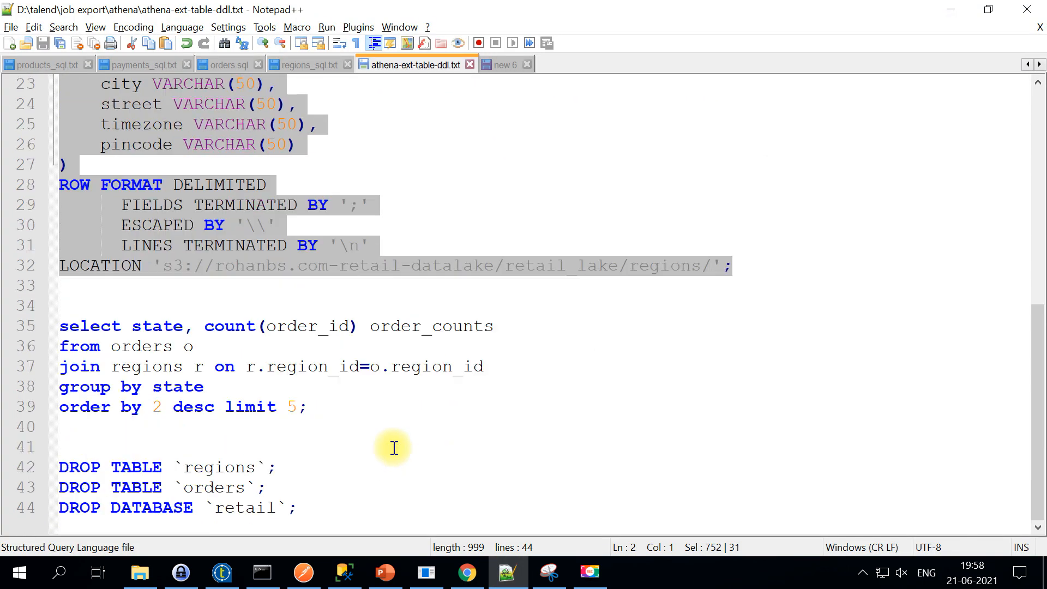
{"action": "left_click", "coordinate": [215, 407]}
{"action": "scroll", "coordinate": [261, 380], "scroll_direction": "up", "scroll_amount": 2}
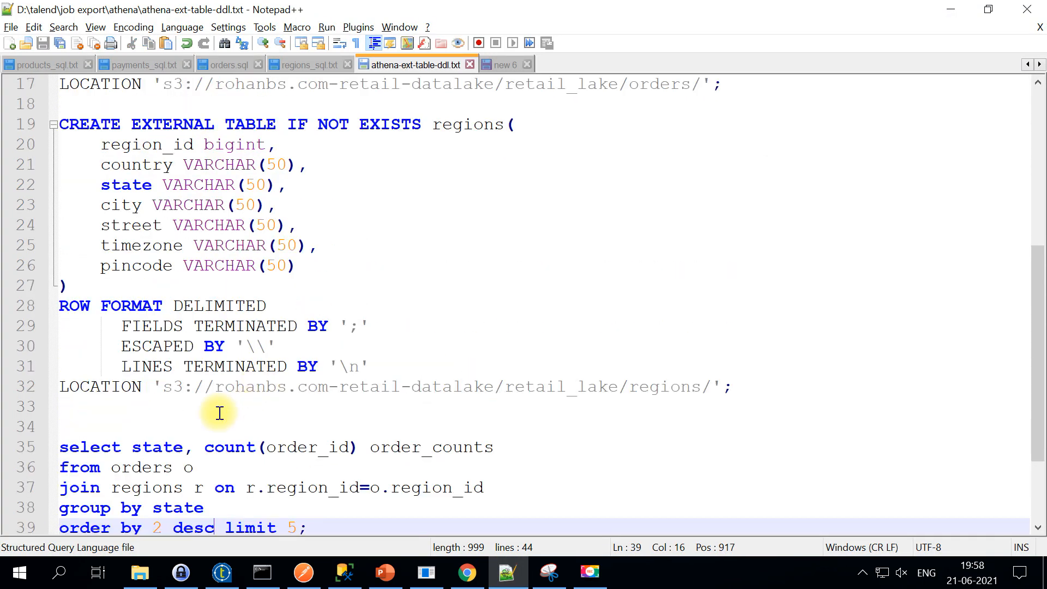
{"action": "left_click", "coordinate": [133, 443]}
{"action": "left_click_drag", "start_coordinate": [225, 527], "coordinate": [298, 534]}
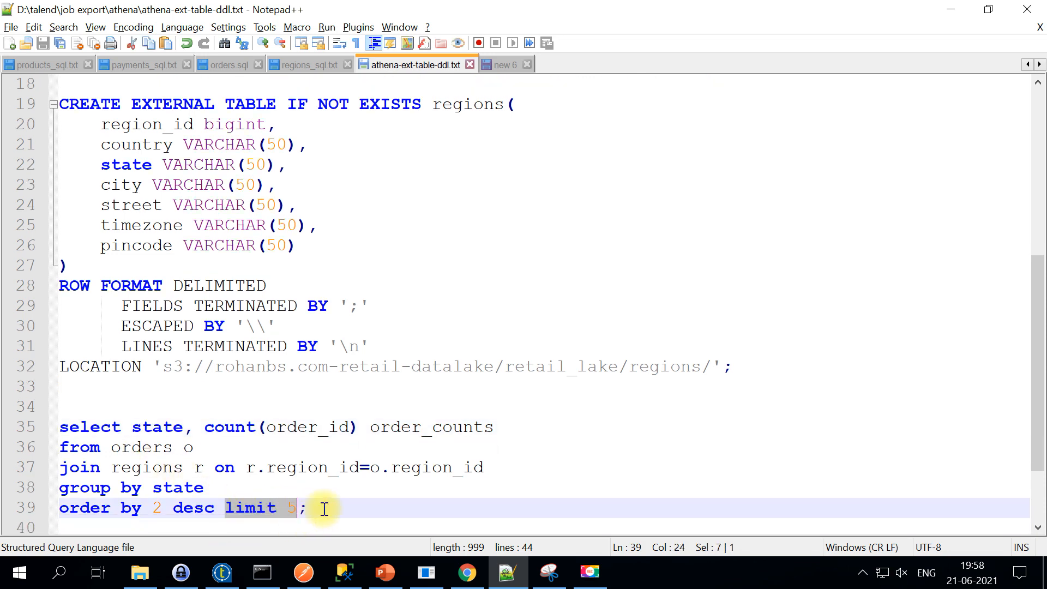
{"action": "left_click_drag", "start_coordinate": [327, 507], "coordinate": [53, 430]}
{"action": "key", "text": "ctrl+c"}
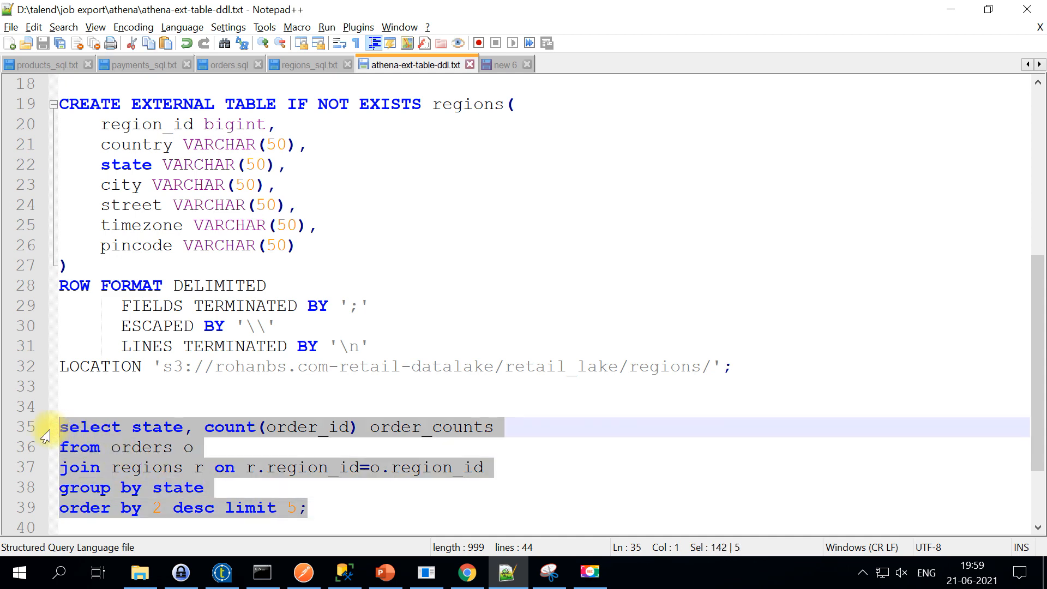
Step: Switch to Athena, paste the copied query into New query 1 and run it to list the top 5 states by order_counts
{"action": "key", "text": "alt+Tab"}
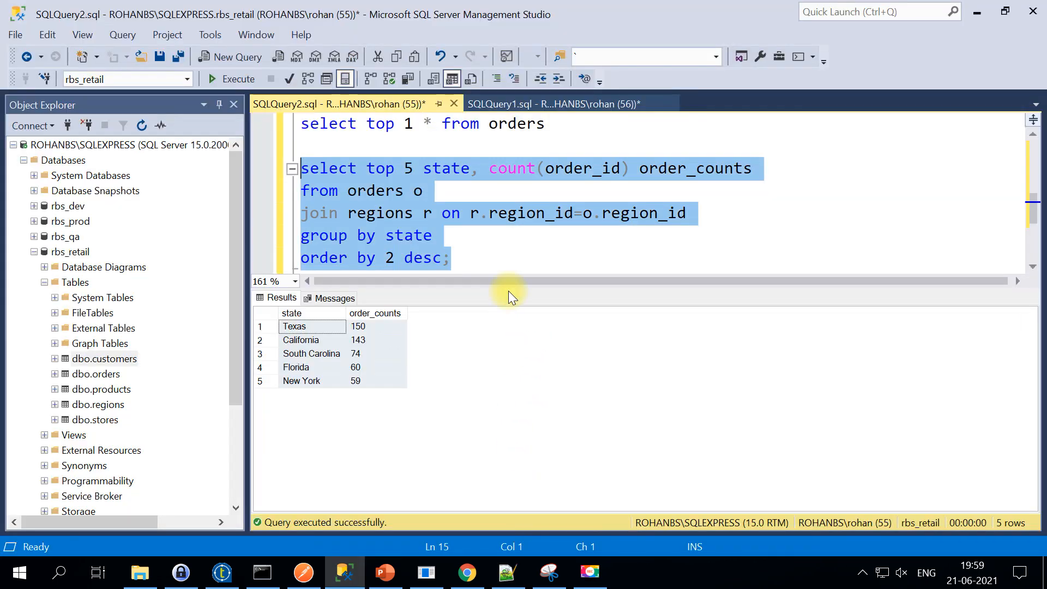
{"action": "key", "text": "alt+Tab"}
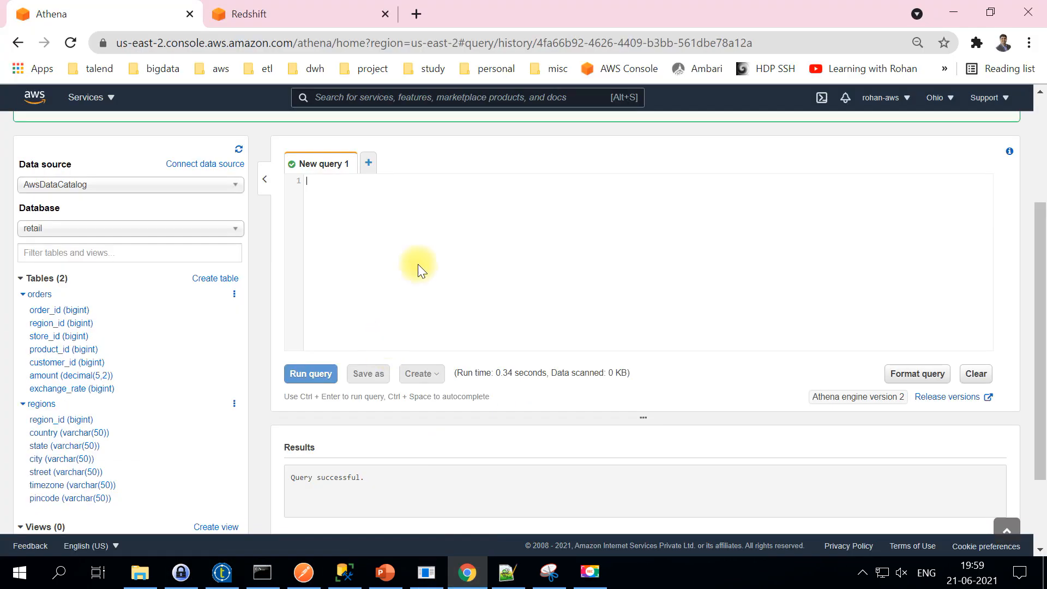
{"action": "key", "text": "ctrl+v"}
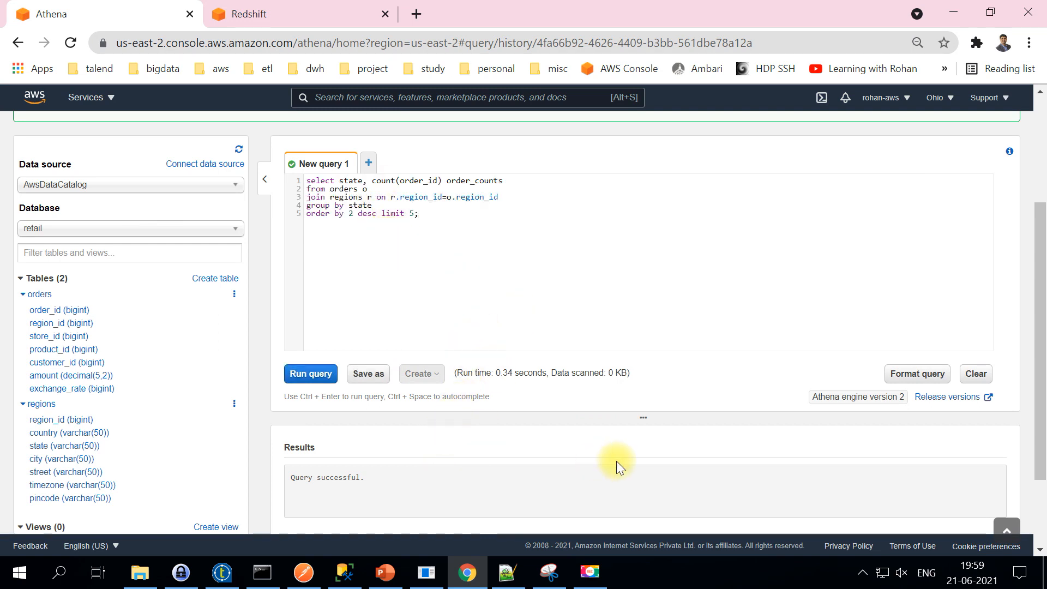
{"action": "left_click_drag", "start_coordinate": [642, 420], "coordinate": [651, 320]}
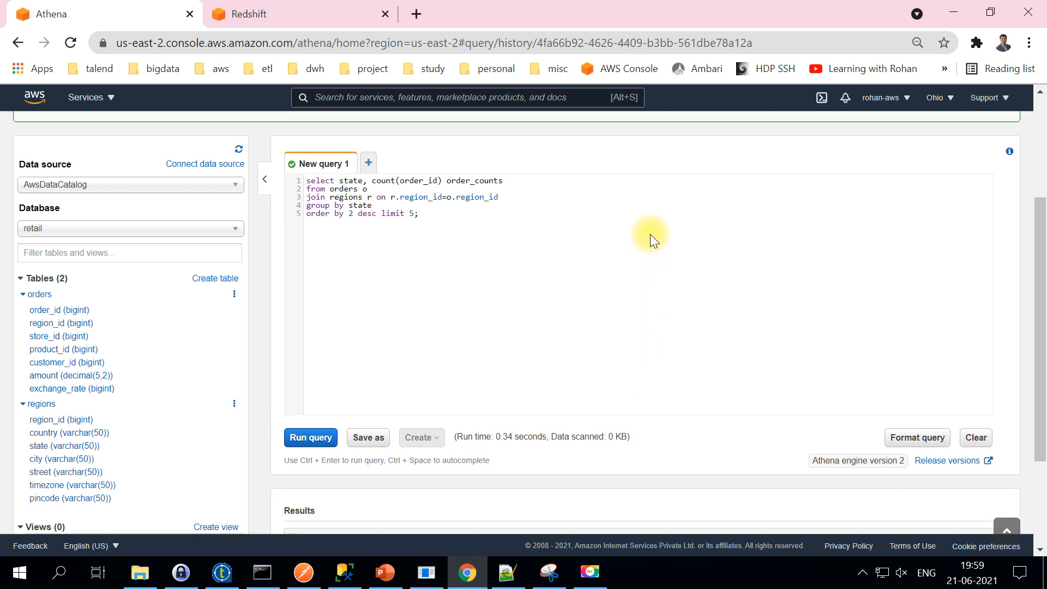
{"action": "left_click_drag", "start_coordinate": [432, 215], "coordinate": [292, 180]}
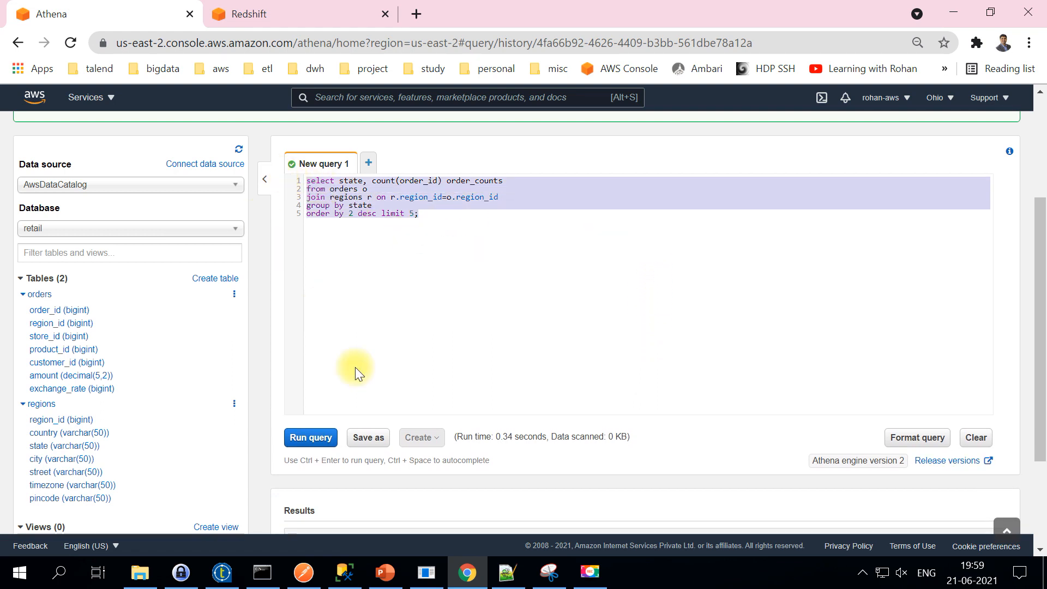
{"action": "left_click", "coordinate": [309, 438]}
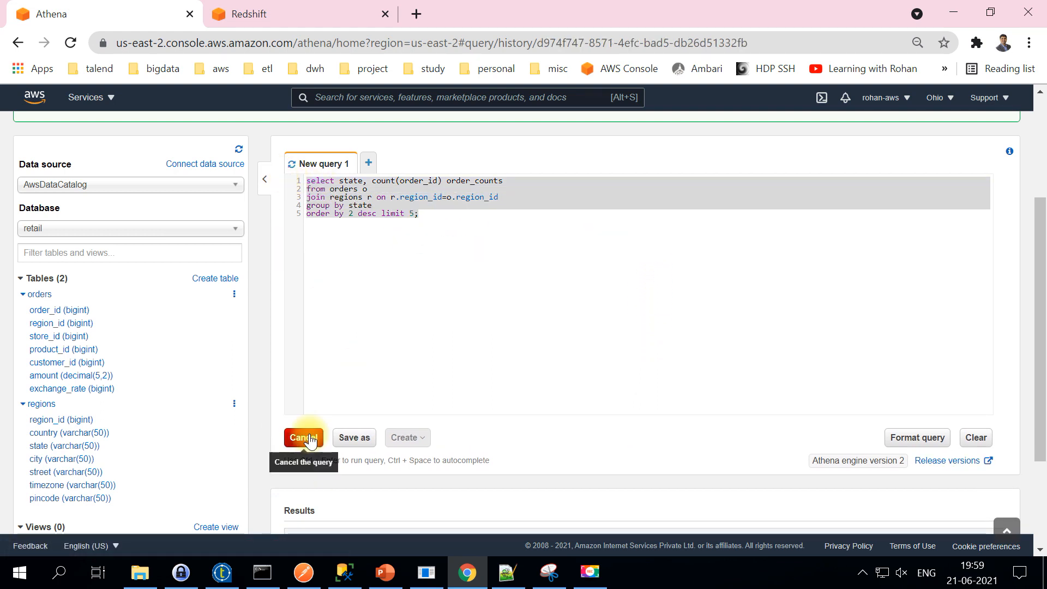
{"action": "scroll", "coordinate": [600, 362], "scroll_direction": "down", "scroll_amount": 3}
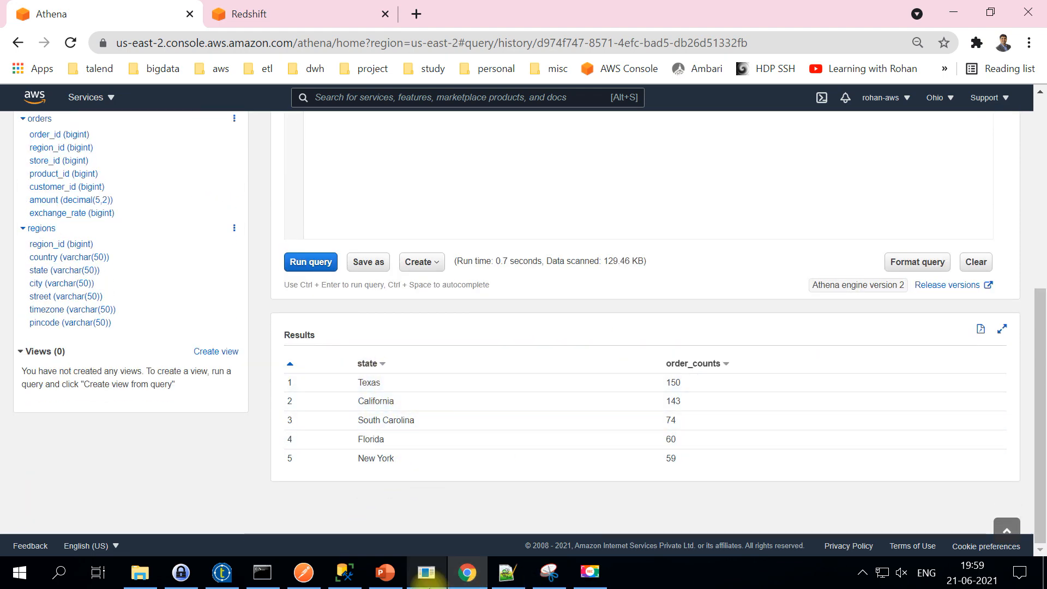
Step: Compare the SQL Server Management Studio results for the top 5 states with the Athena query results
{"action": "left_click", "coordinate": [347, 581]}
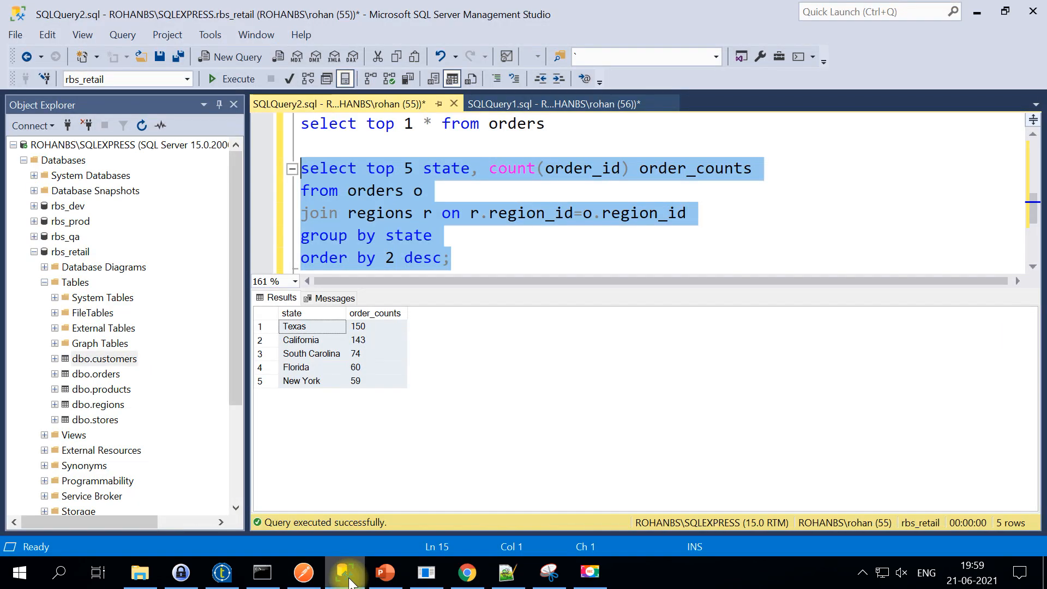
{"action": "left_click", "coordinate": [334, 338]}
{"action": "left_click_drag", "start_coordinate": [371, 378], "coordinate": [288, 327]}
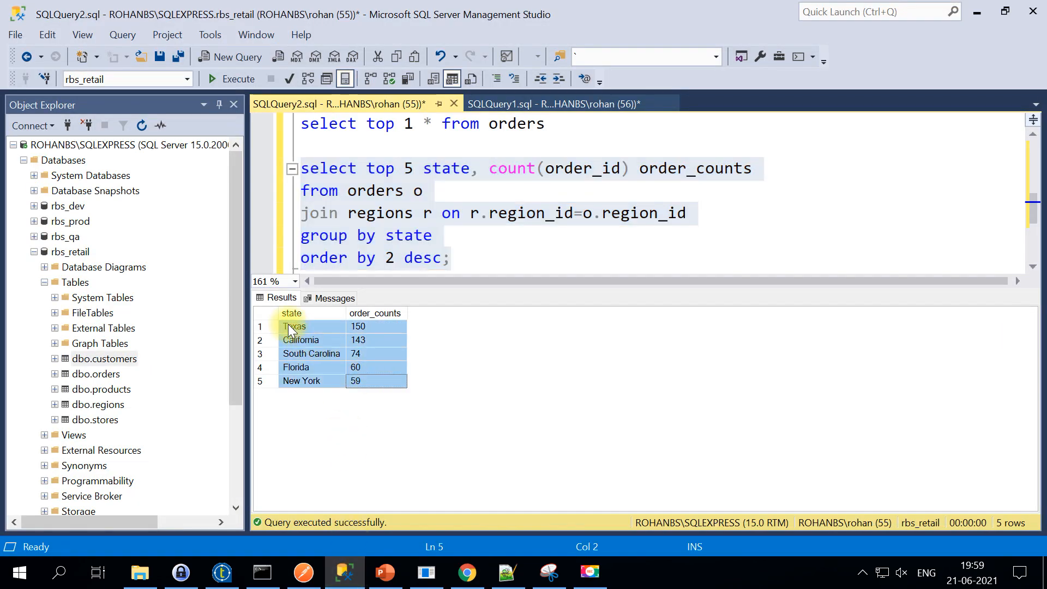
{"action": "left_click", "coordinate": [341, 570]}
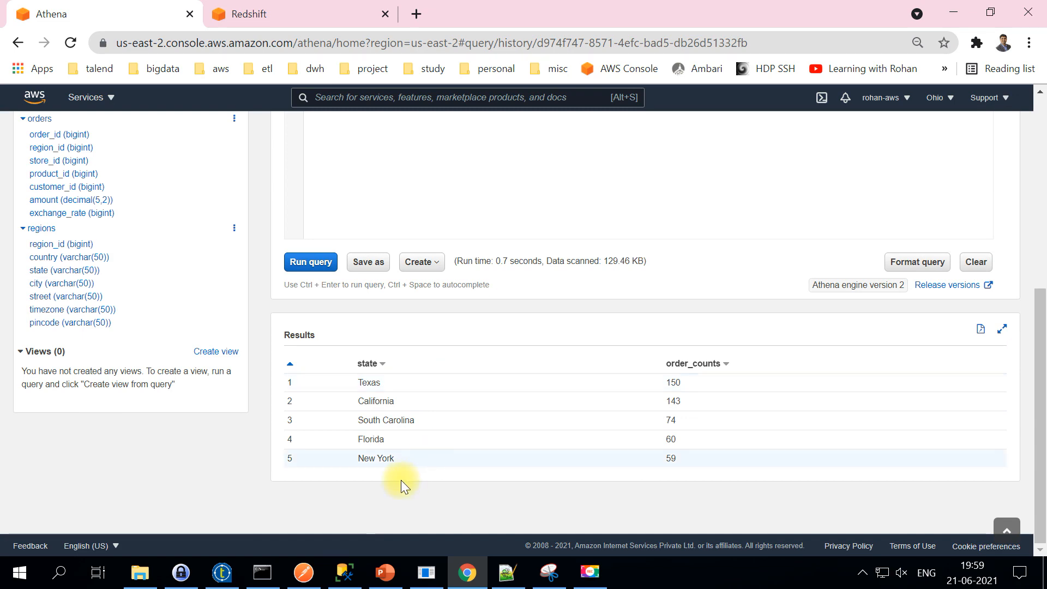
{"action": "left_click", "coordinate": [345, 572]}
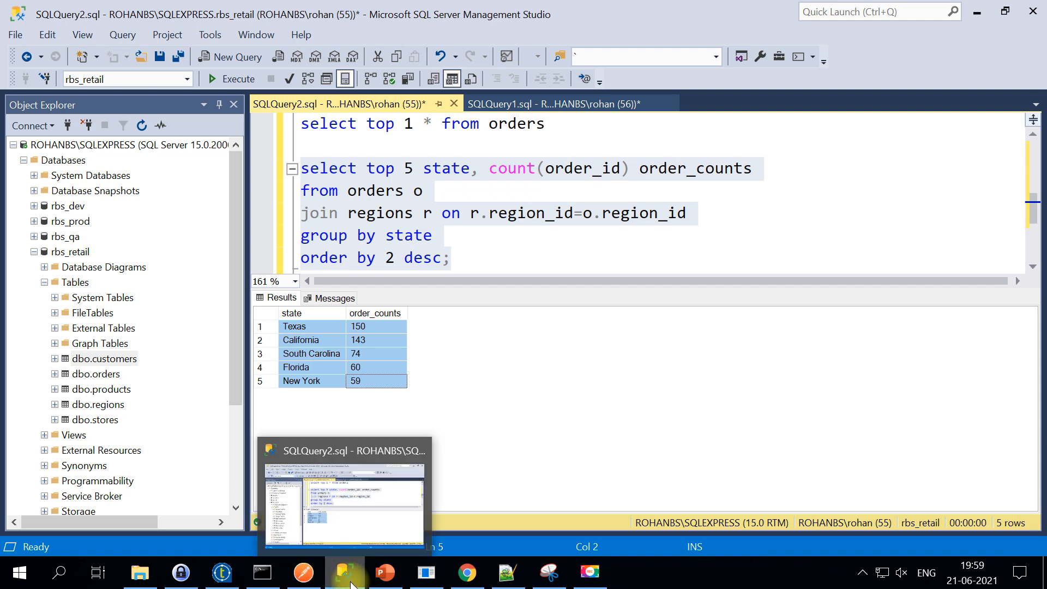
{"action": "mouse_move", "coordinate": [488, 584]}
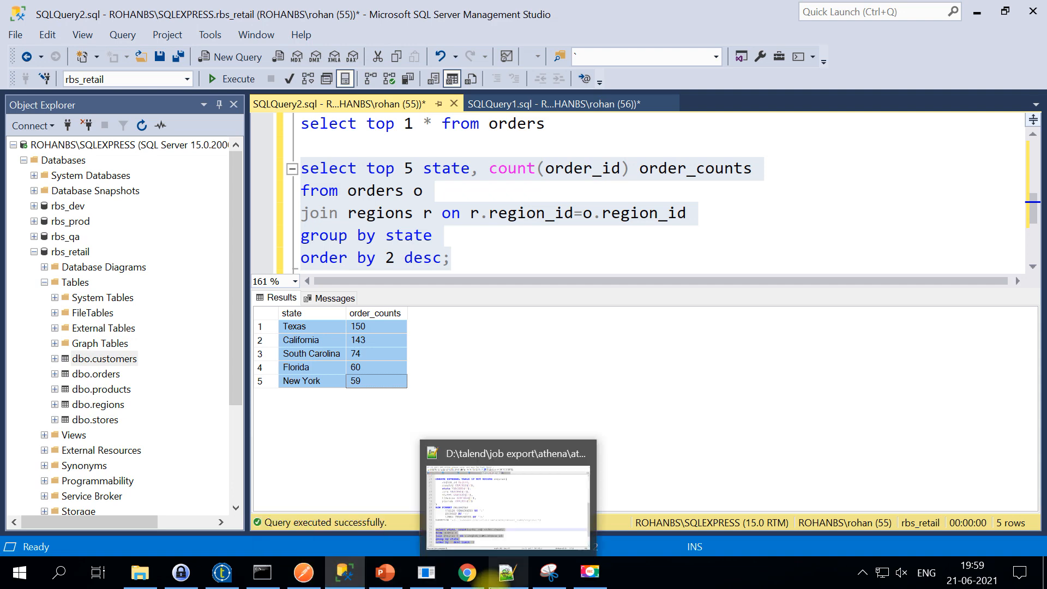
Step: Return to Athena and collapse the column lists of the orders and regions tables
{"action": "left_click", "coordinate": [466, 573]}
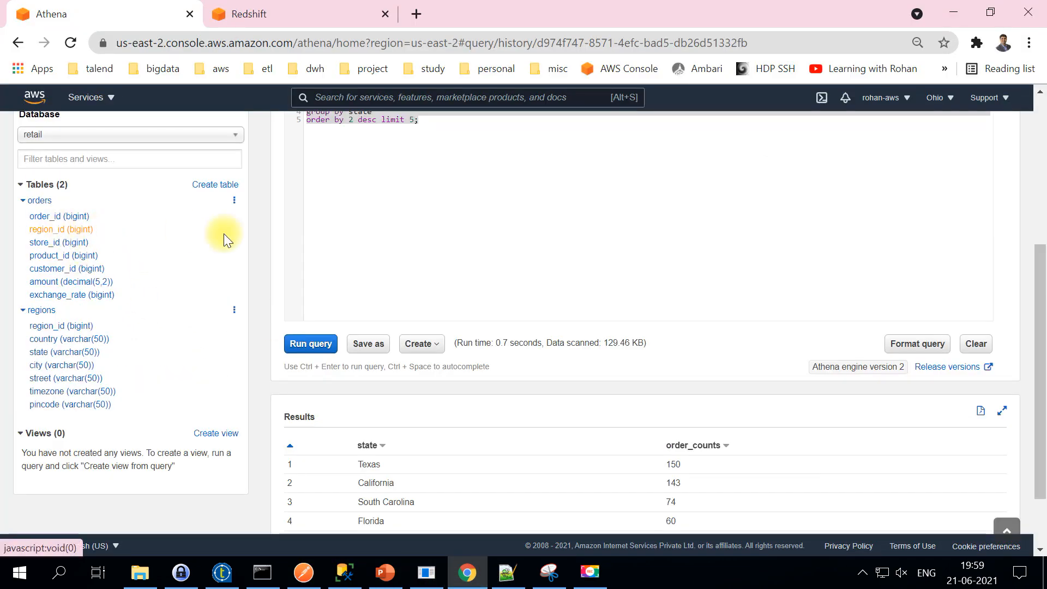
{"action": "left_click", "coordinate": [22, 200]}
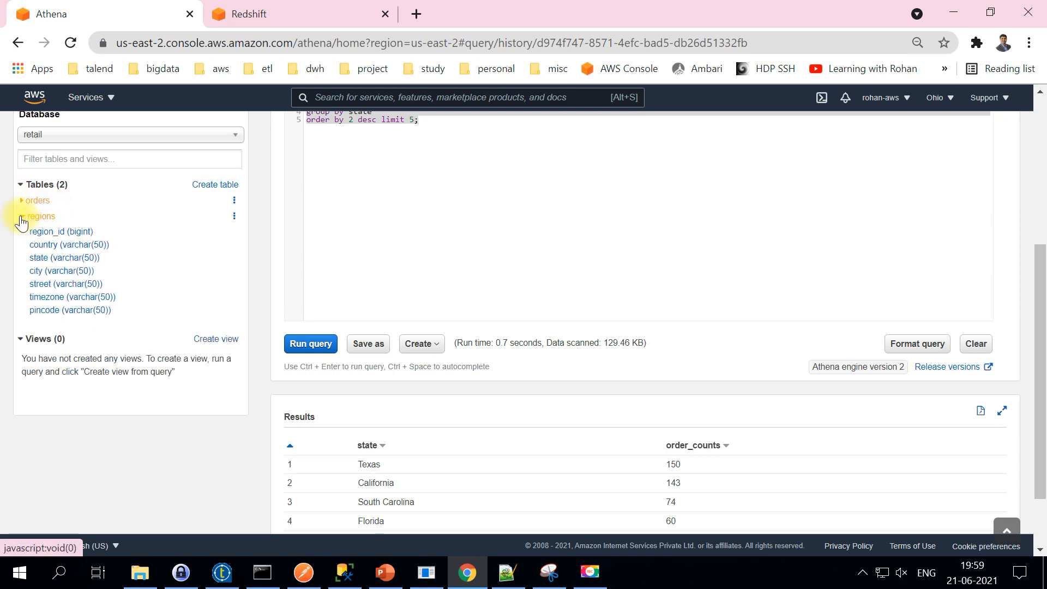
{"action": "left_click", "coordinate": [21, 218]}
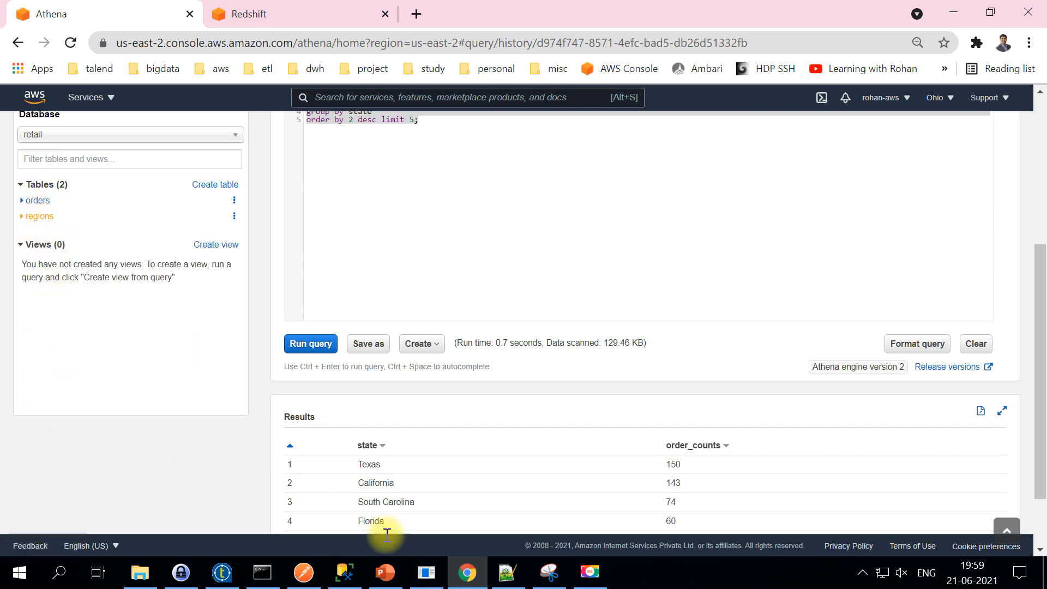
Step: Switch to Notepad++, review the CREATE EXTERNAL TABLE statement for orders including its row format, and minimize the window
{"action": "left_click", "coordinate": [506, 572]}
{"action": "scroll", "coordinate": [306, 300], "scroll_direction": "up", "scroll_amount": 4}
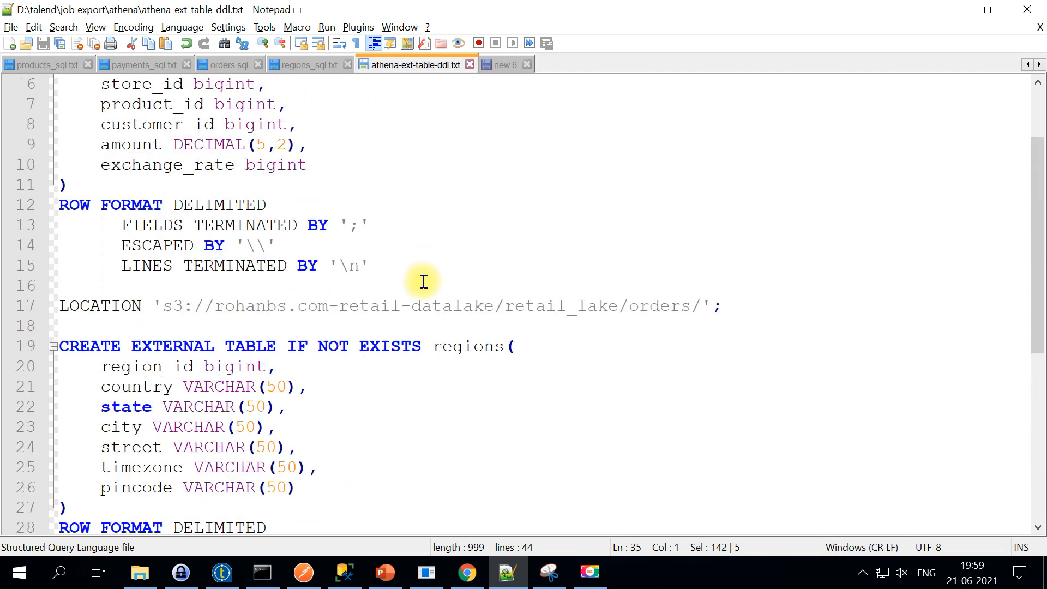
{"action": "scroll", "coordinate": [426, 276], "scroll_direction": "up", "scroll_amount": 2}
{"action": "left_click_drag", "start_coordinate": [458, 388], "coordinate": [41, 128]}
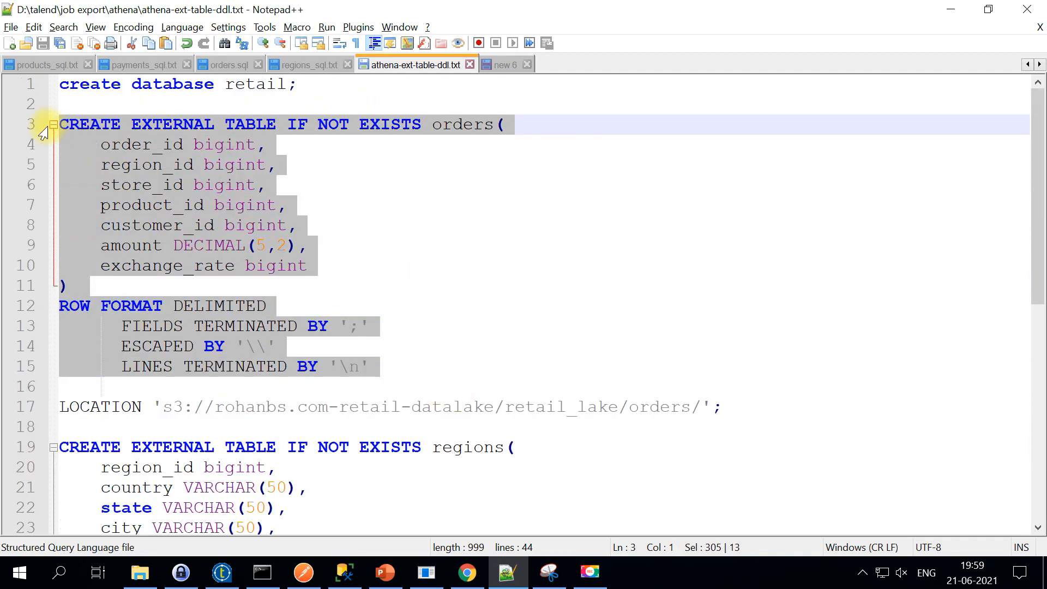
{"action": "left_click", "coordinate": [950, 11]}
Step: Check the query result location in the Athena settings, including its athena-output folder, and close the settings without saving
{"action": "scroll", "coordinate": [529, 277], "scroll_direction": "up", "scroll_amount": 3}
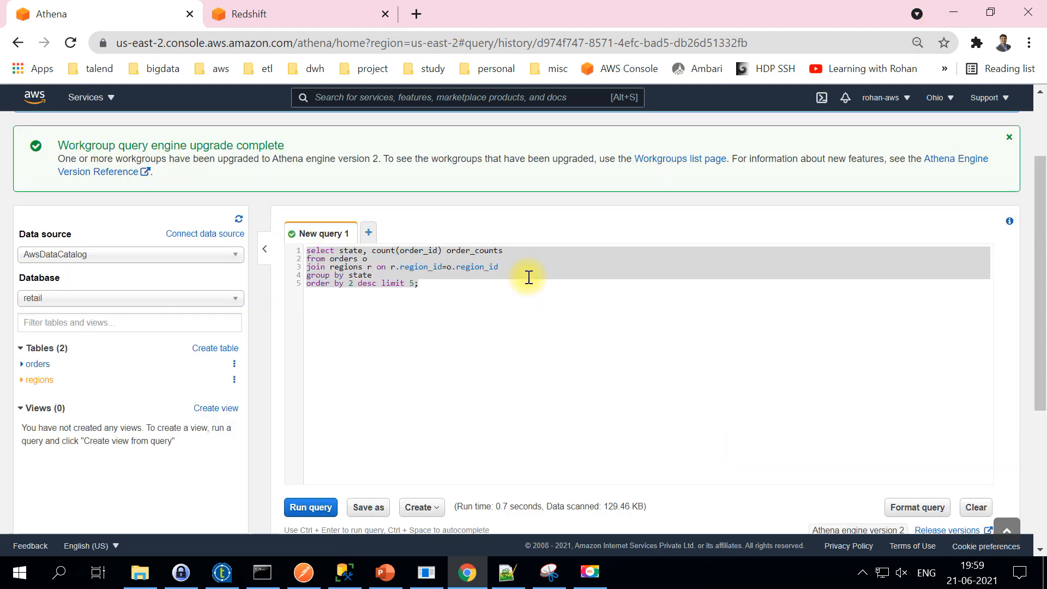
{"action": "scroll", "coordinate": [567, 273], "scroll_direction": "up", "scroll_amount": 2}
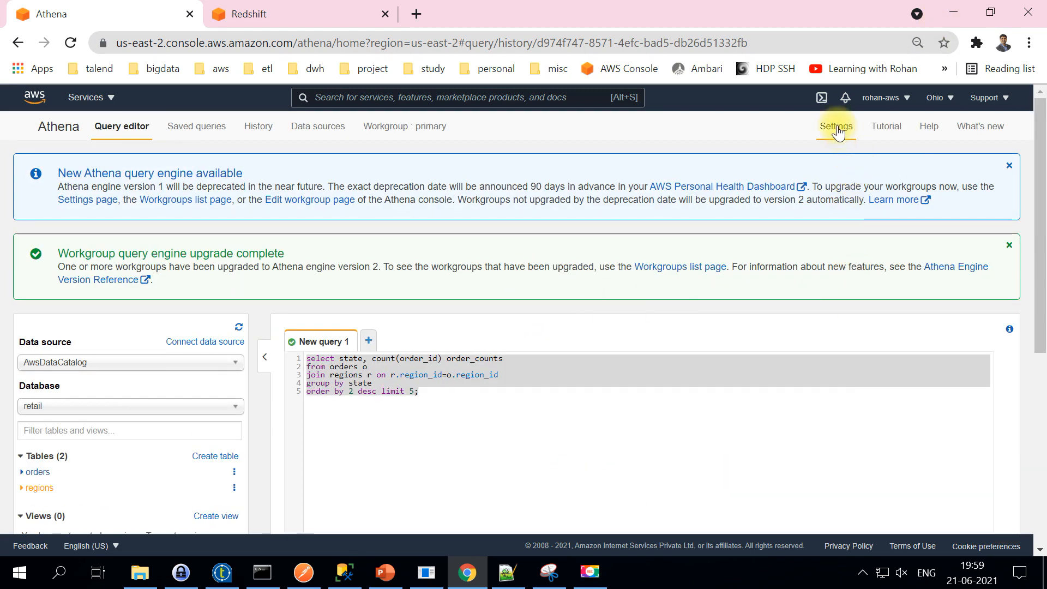
{"action": "left_click", "coordinate": [835, 127]}
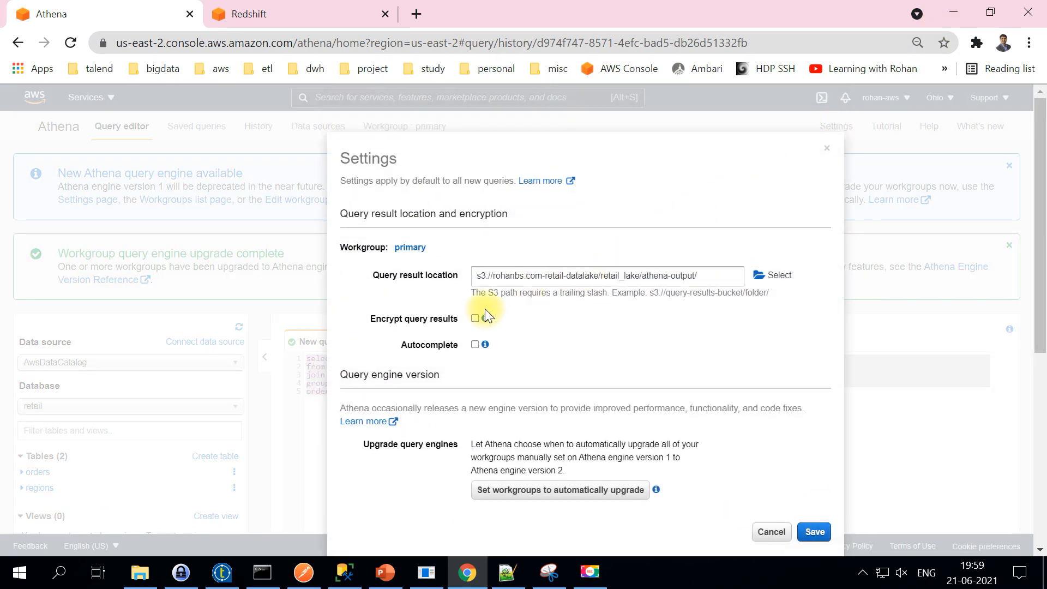
{"action": "left_click_drag", "start_coordinate": [373, 275], "coordinate": [436, 279]}
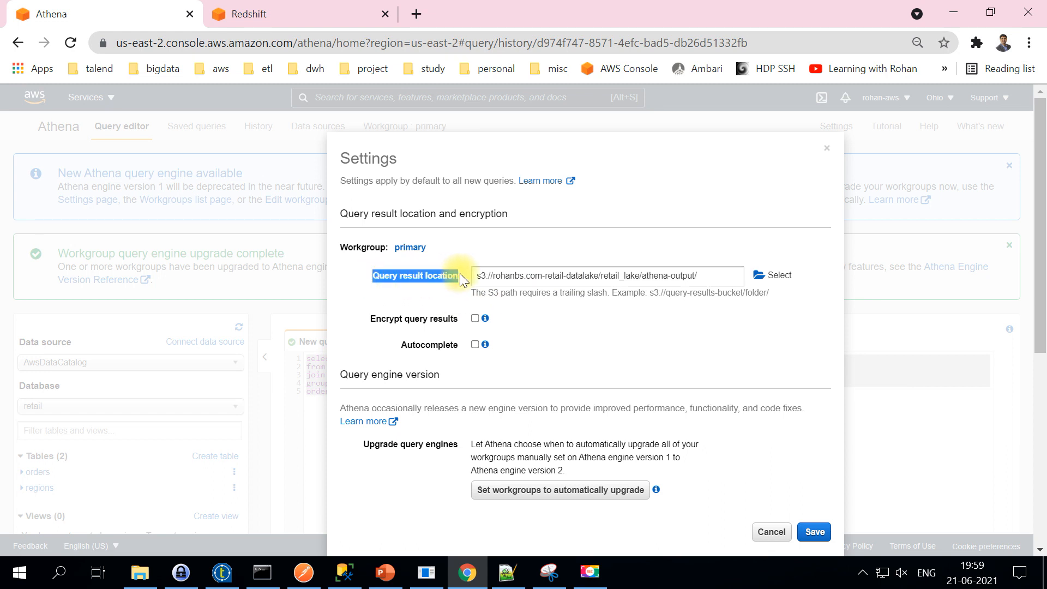
{"action": "left_click_drag", "start_coordinate": [700, 277], "coordinate": [640, 277]}
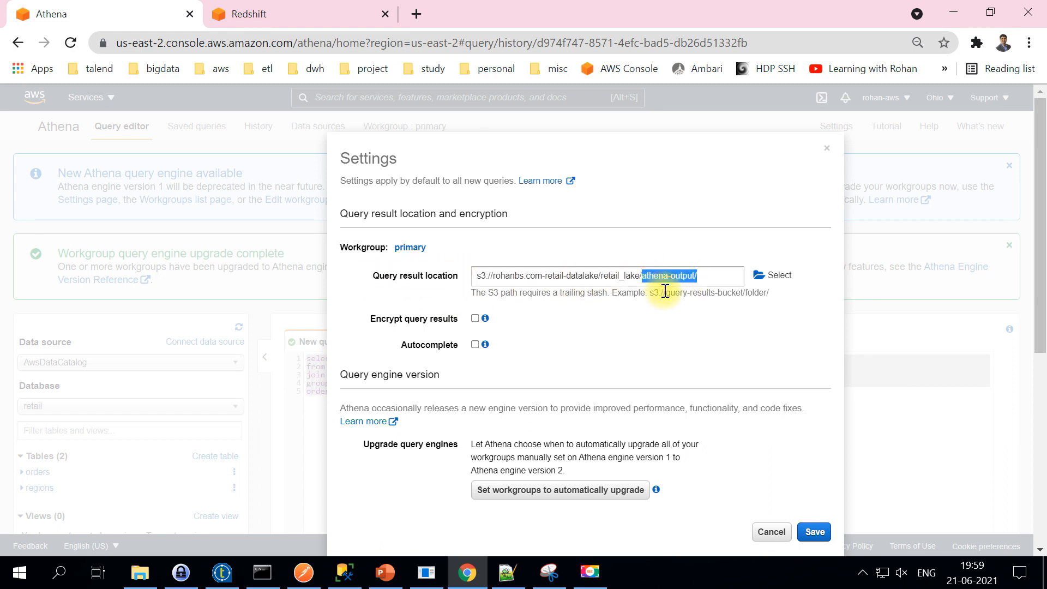
{"action": "left_click", "coordinate": [775, 532]}
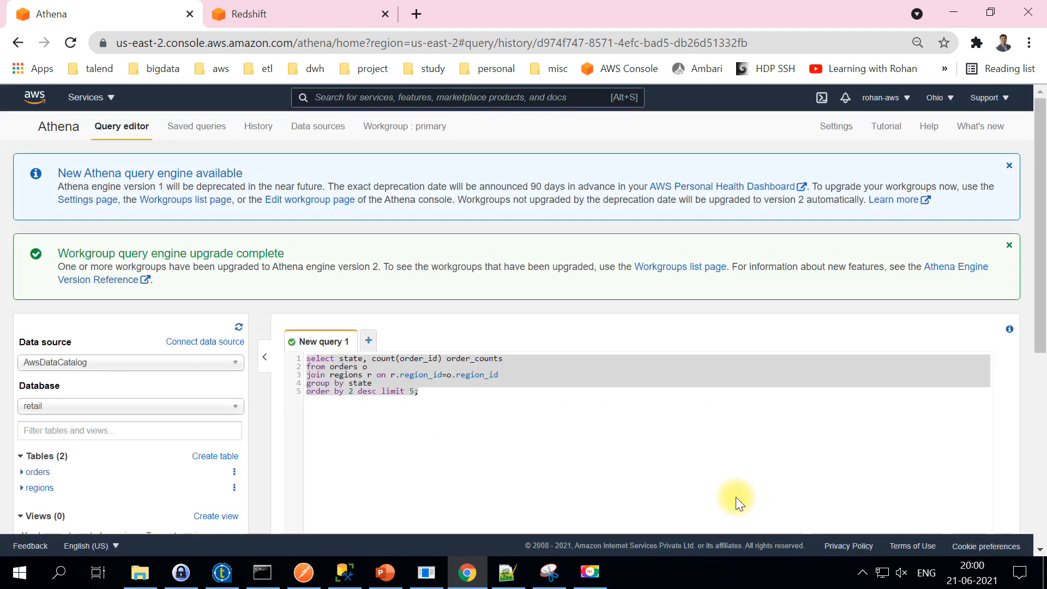
Step: Review the state and order_counts results together with the query text in New query 1
{"action": "scroll", "coordinate": [349, 450], "scroll_direction": "down", "scroll_amount": 5}
{"action": "scroll", "coordinate": [380, 451], "scroll_direction": "down", "scroll_amount": 2}
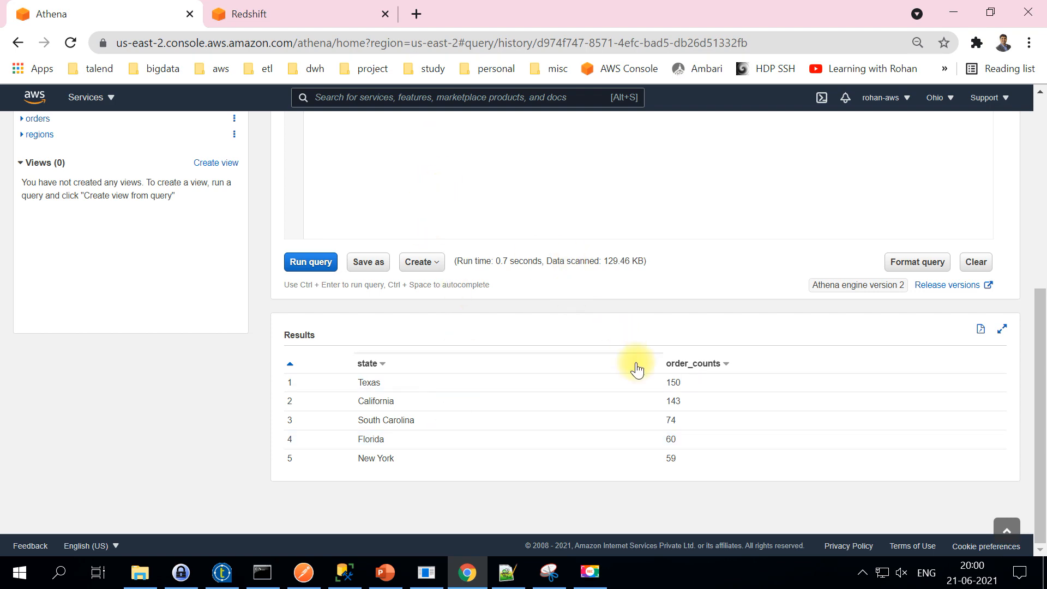
{"action": "scroll", "coordinate": [534, 250], "scroll_direction": "up", "scroll_amount": 4}
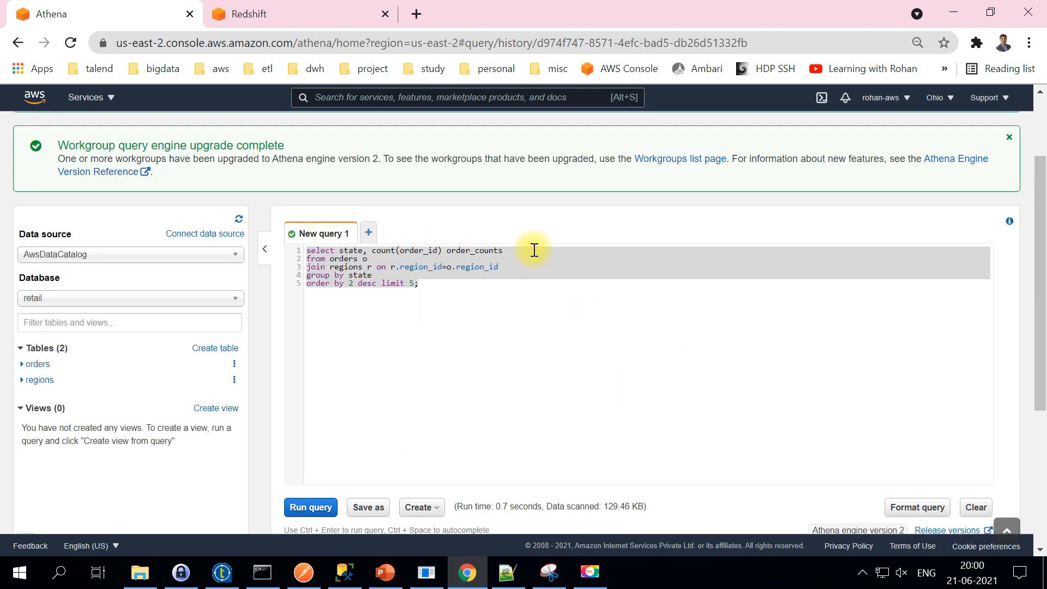
{"action": "left_click", "coordinate": [469, 315]}
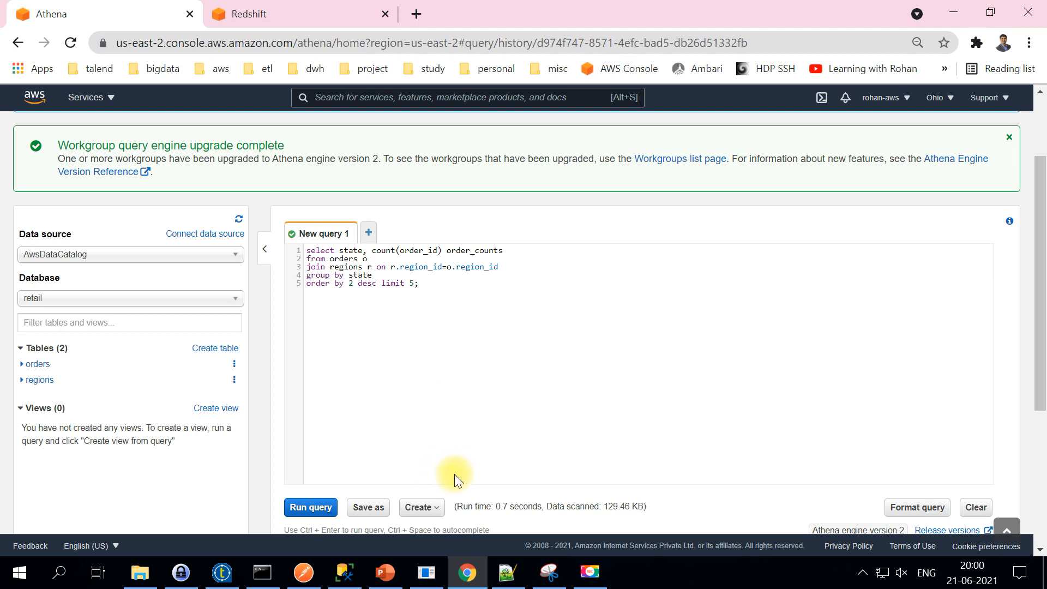
Step: Switch to Talend, review the rbs_data_migration_aws_datalake job from tPrejob_1 to tS3Put_1, and return to Athena
{"action": "mouse_move", "coordinate": [223, 579]}
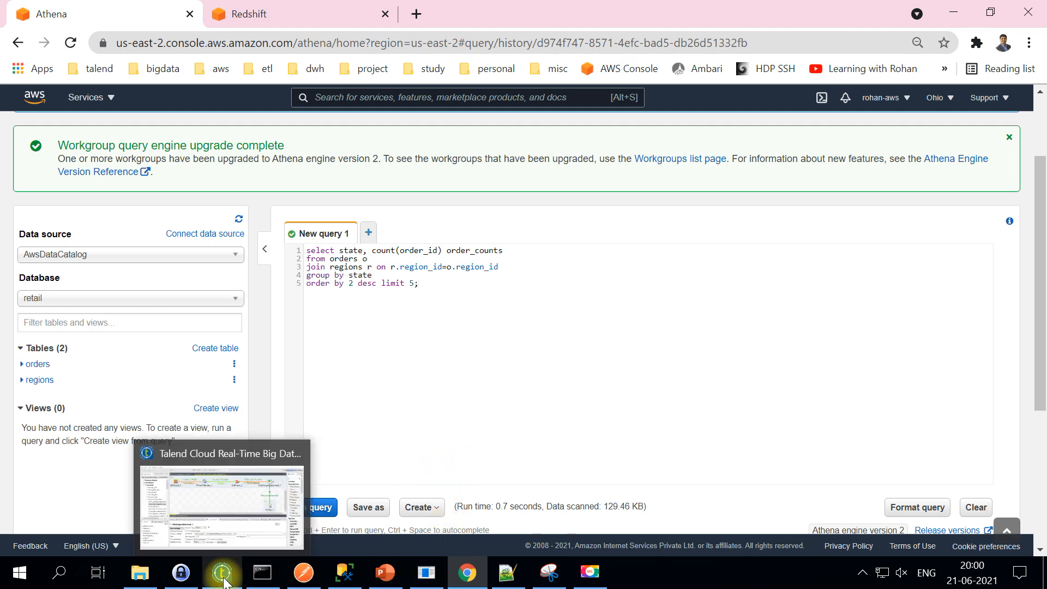
{"action": "left_click", "coordinate": [223, 512]}
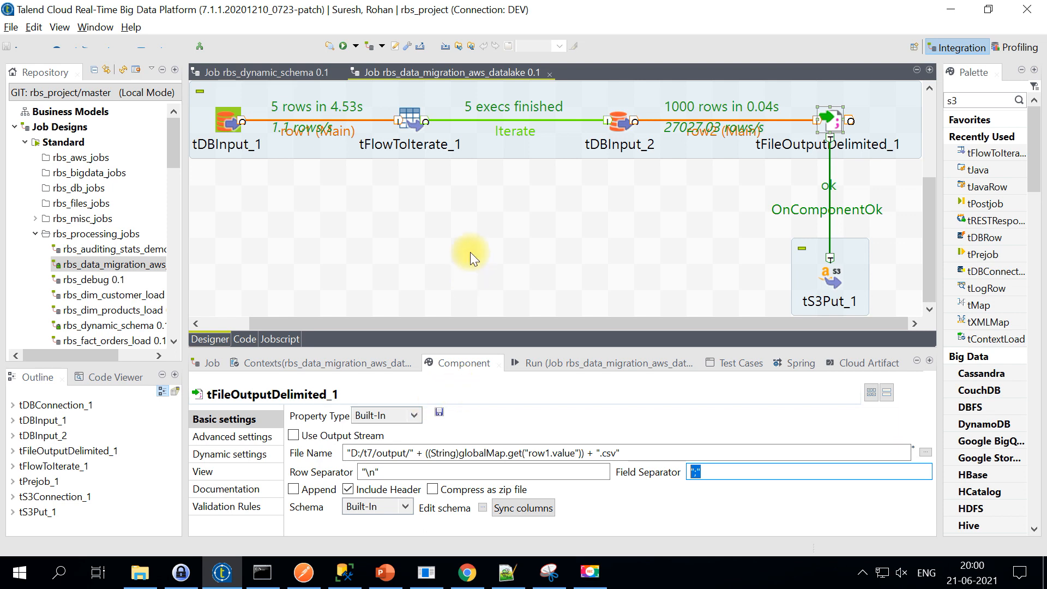
{"action": "scroll", "coordinate": [468, 240], "scroll_direction": "up", "scroll_amount": 2}
{"action": "scroll", "coordinate": [467, 239], "scroll_direction": "up", "scroll_amount": 2}
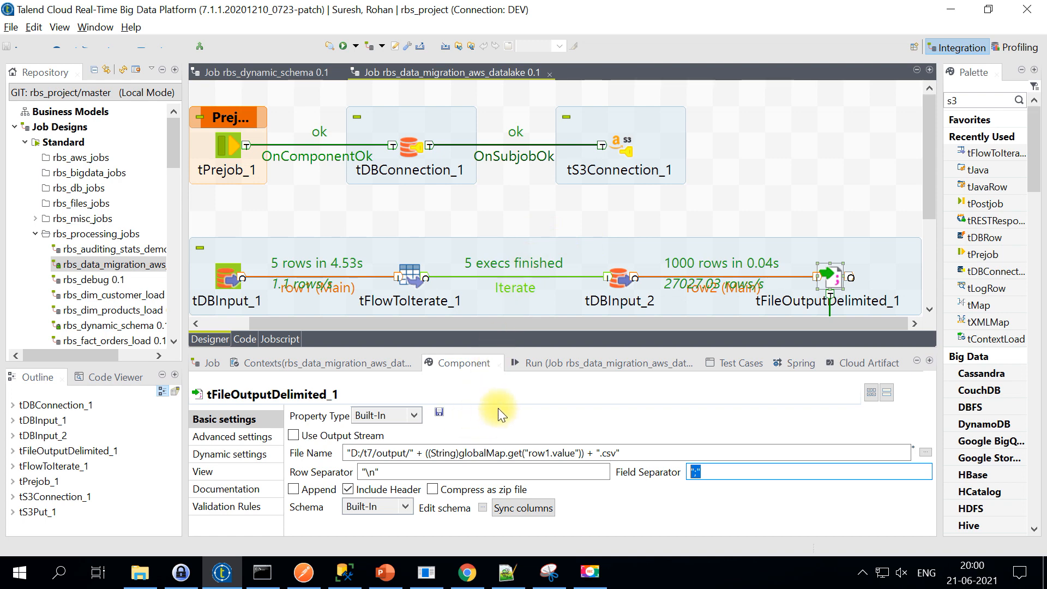
{"action": "key", "text": "alt+Tab"}
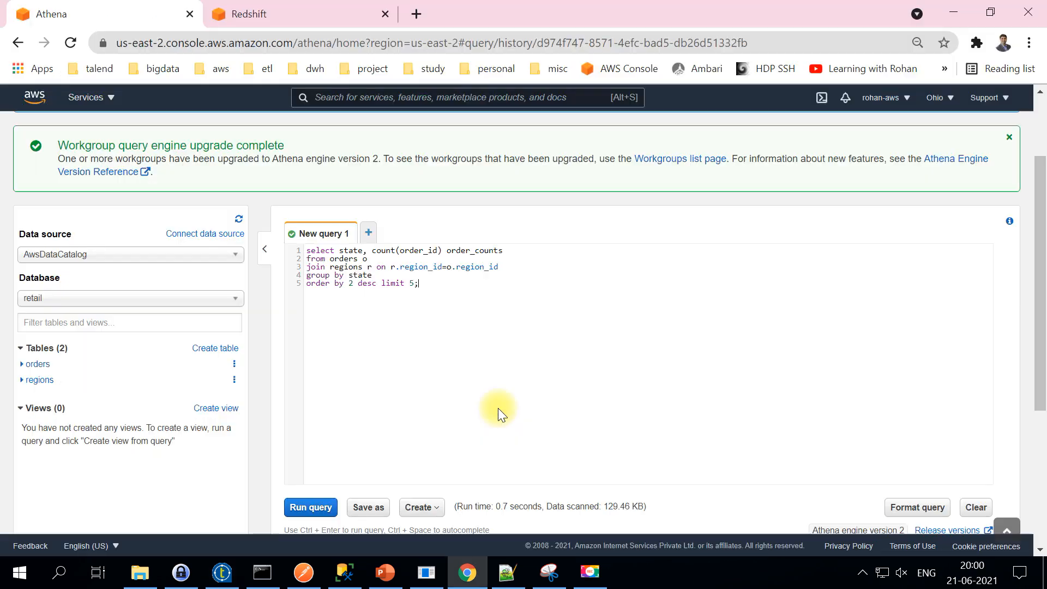